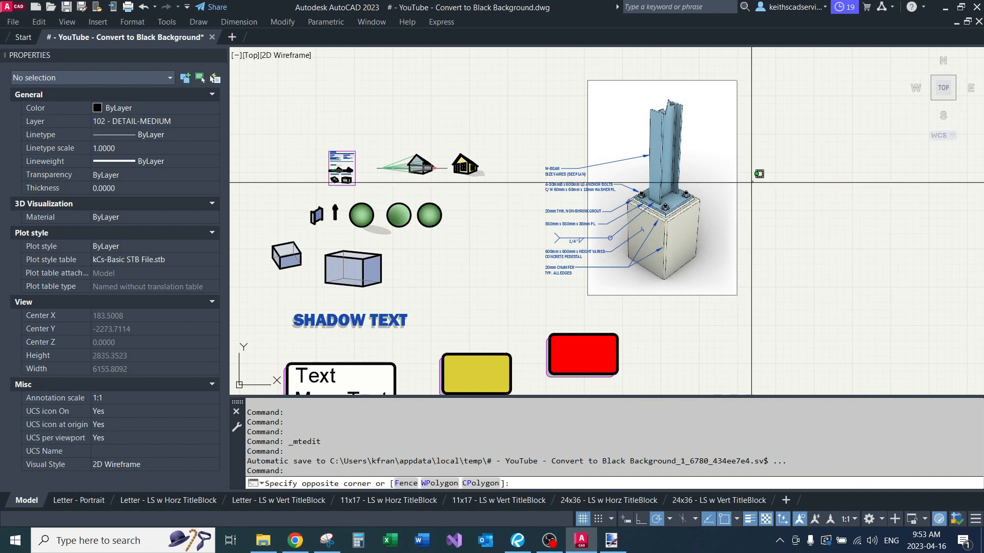
Step: Look over the sample drawings and the column base plate detail image in model space
click(723, 204)
key(Escape)
key(Escape)
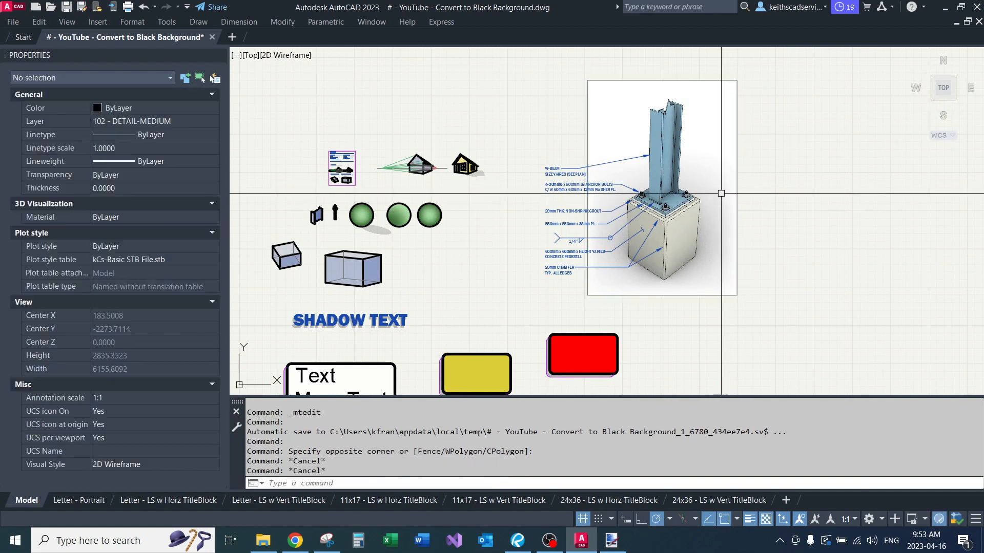
middle_drag(703, 185, 694, 226)
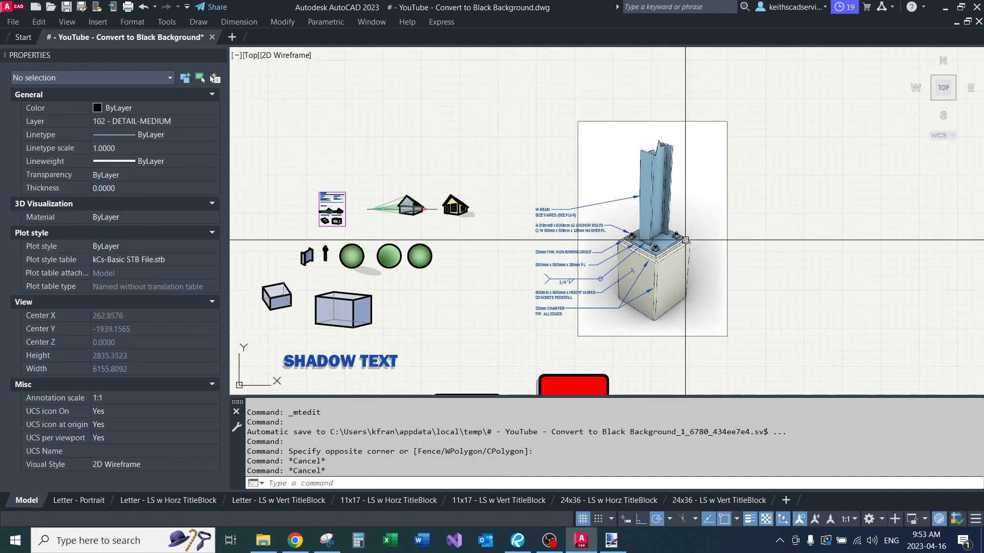
middle_drag(500, 252, 589, 226)
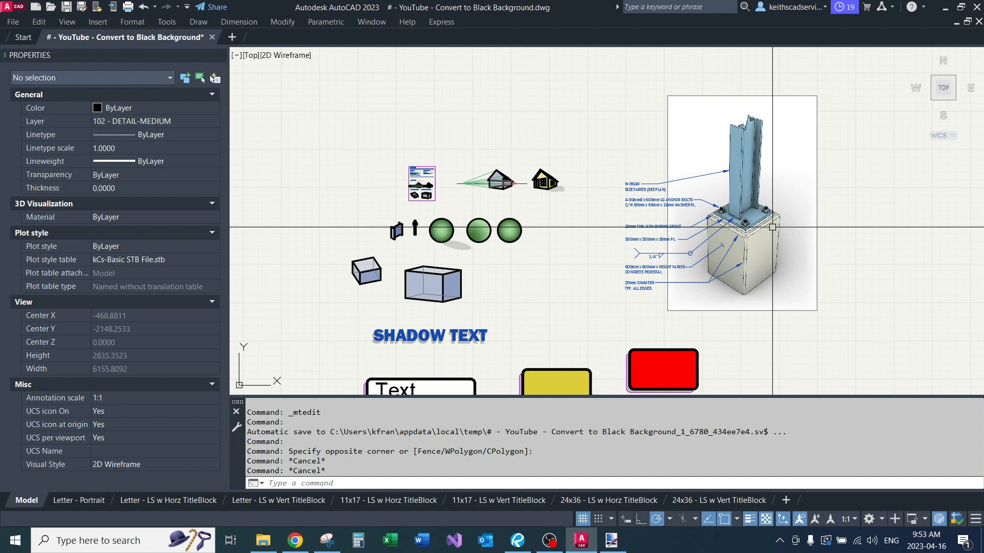
drag(841, 176, 805, 196)
click(805, 196)
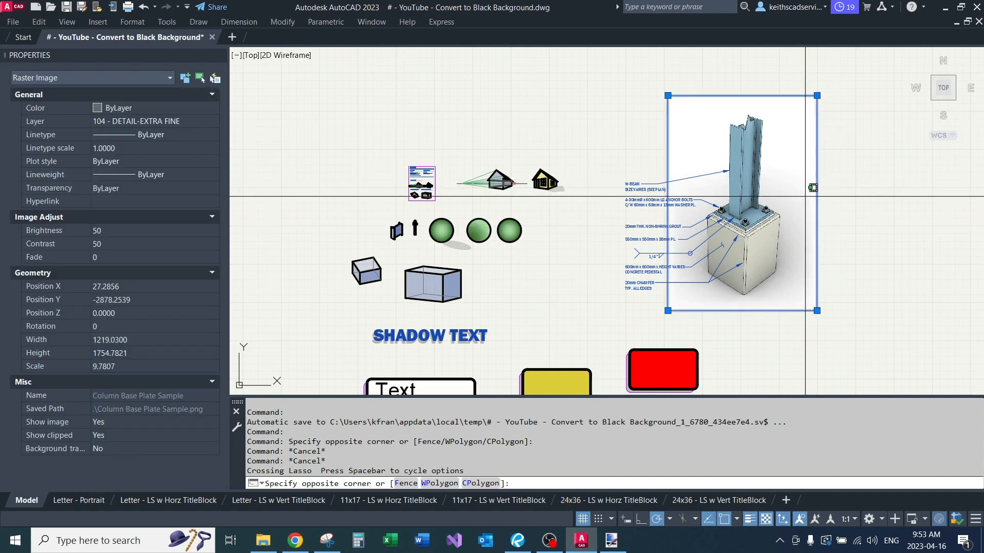
key(Escape)
key(Escape)
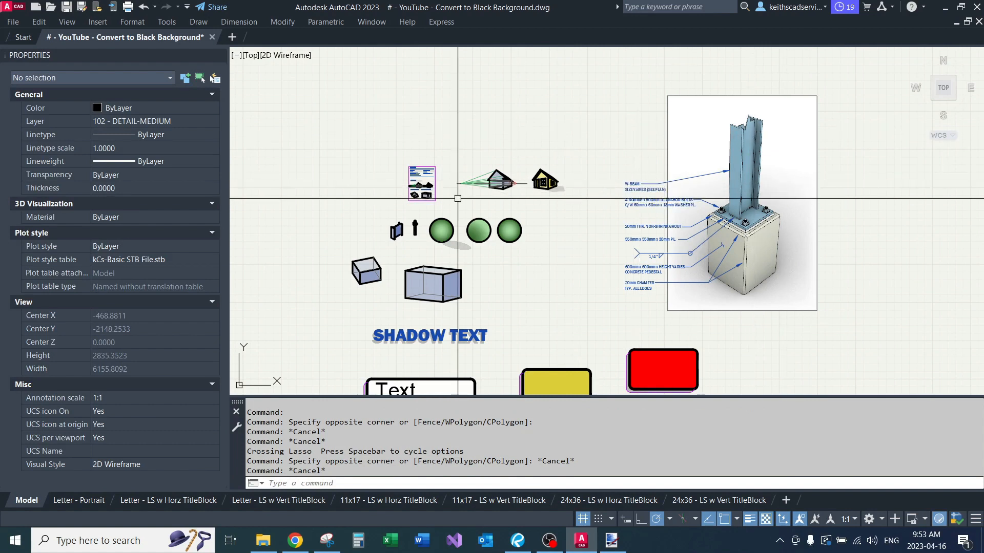
Step: Examine the two-point perspective house example, its vanishing points and the coloured house beside it
scroll(385, 200, up, 4)
scroll(444, 178, up, 4)
middle_drag(421, 178, 427, 221)
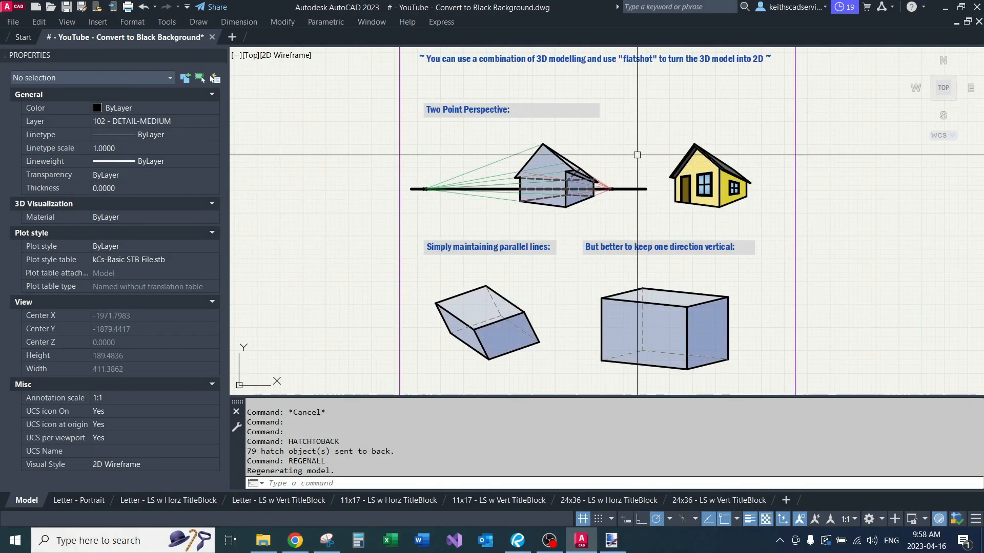
scroll(608, 161, up, 2)
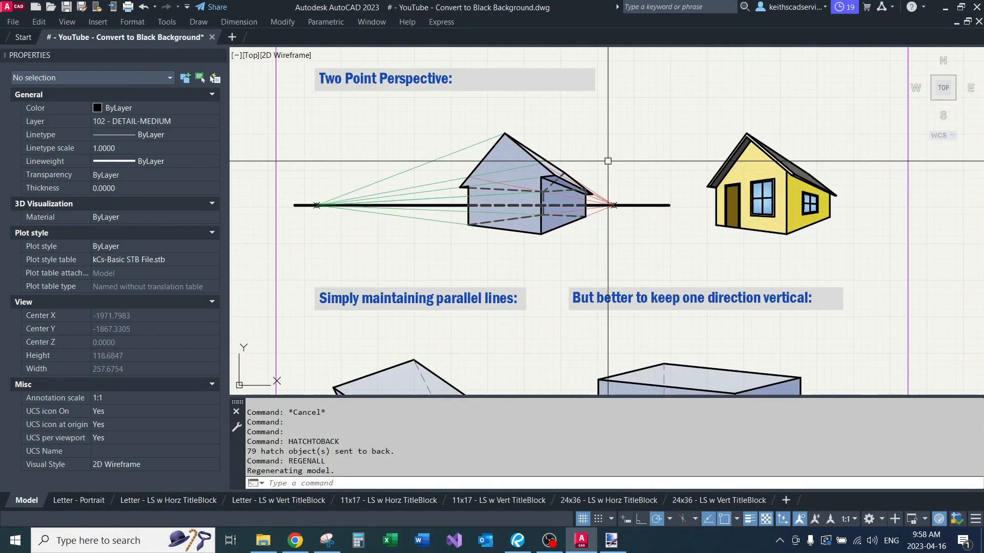
click(433, 115)
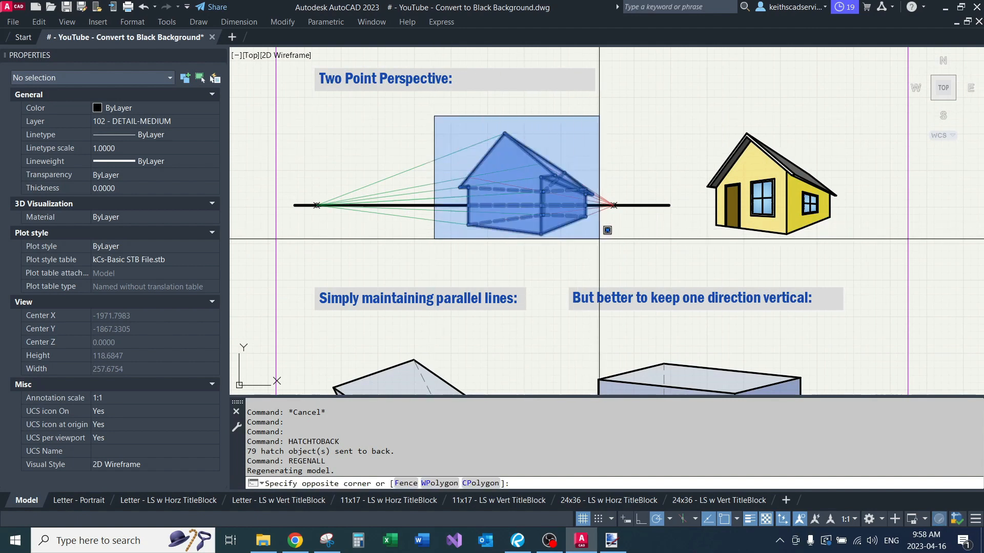
click(594, 236)
scroll(609, 223, up, 2)
key(Escape)
key(Escape)
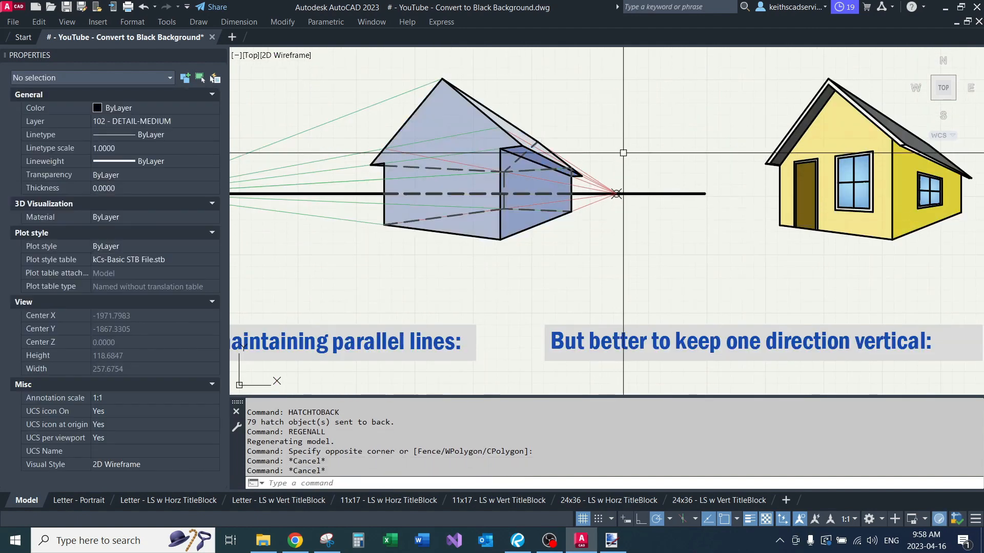
middle_drag(455, 168, 488, 213)
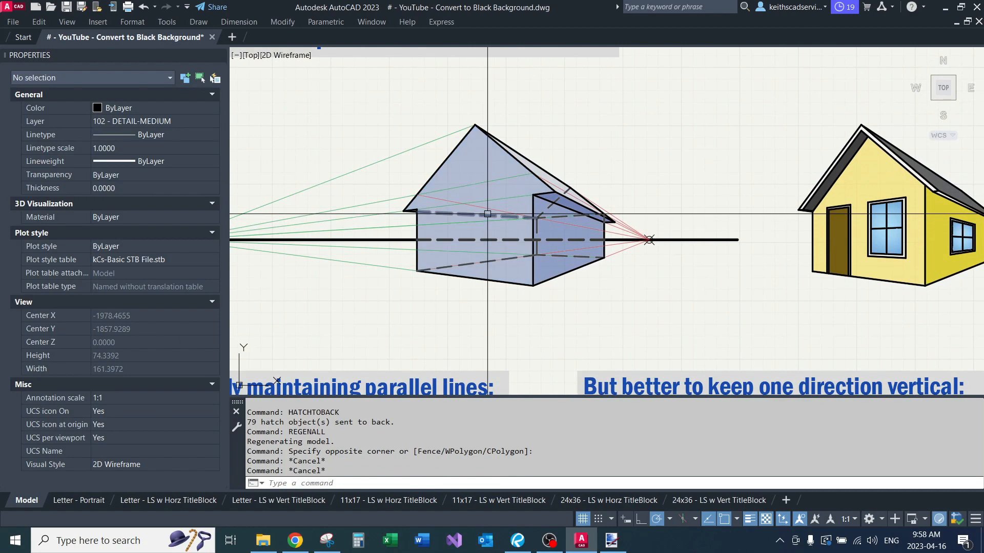
scroll(650, 168, up, 2)
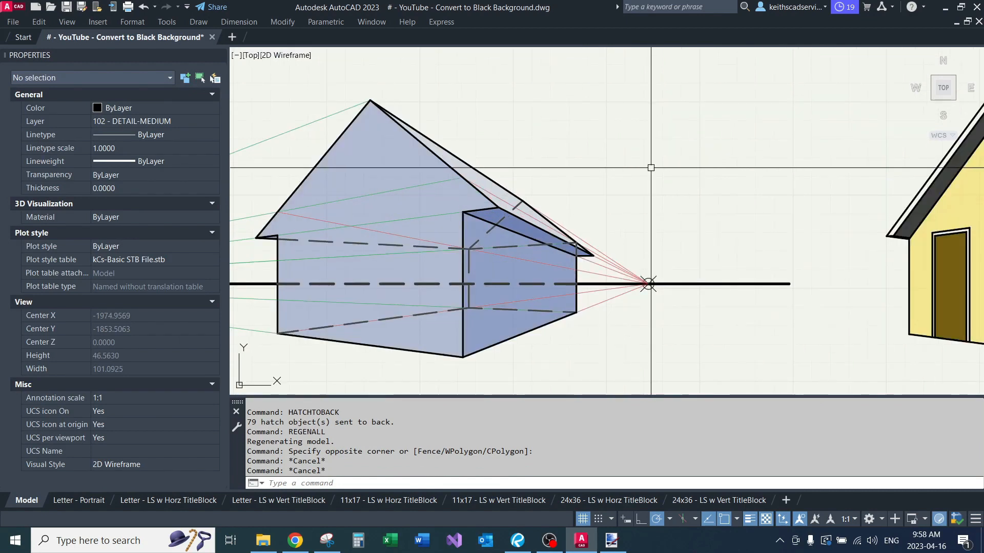
scroll(612, 192, down, 2)
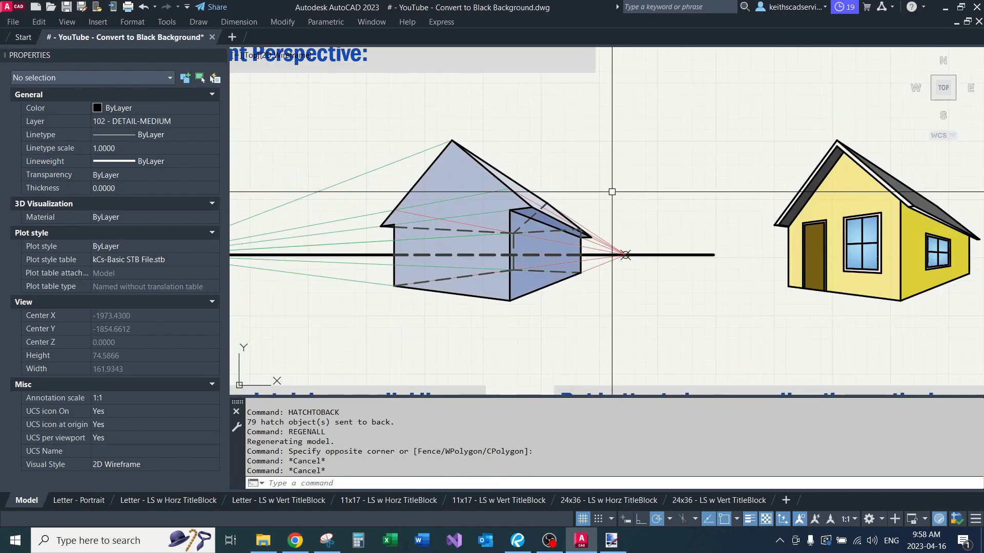
scroll(611, 191, down, 2)
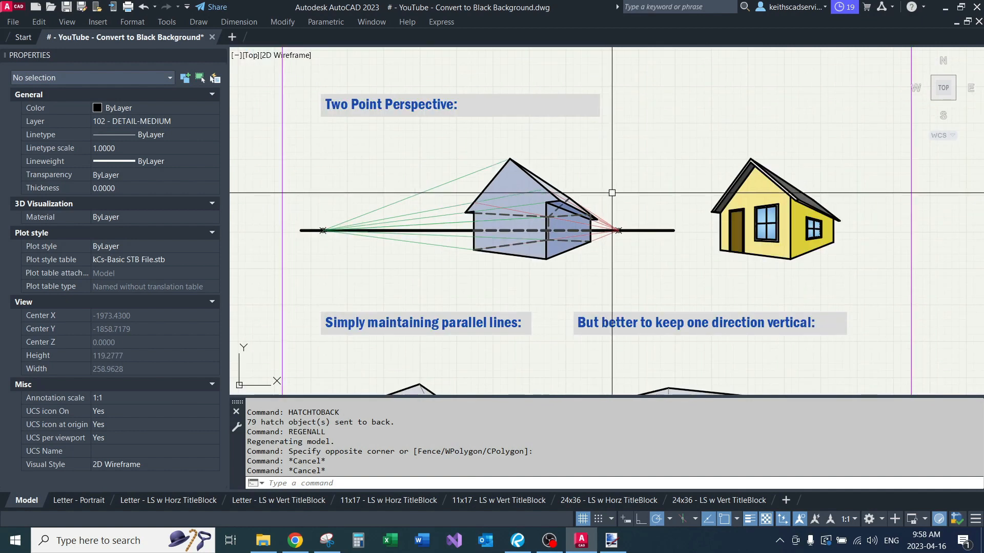
Step: Examine the two parallel-line box examples below the perspective house, including the one with vertical edges
middle_drag(638, 249, 597, 148)
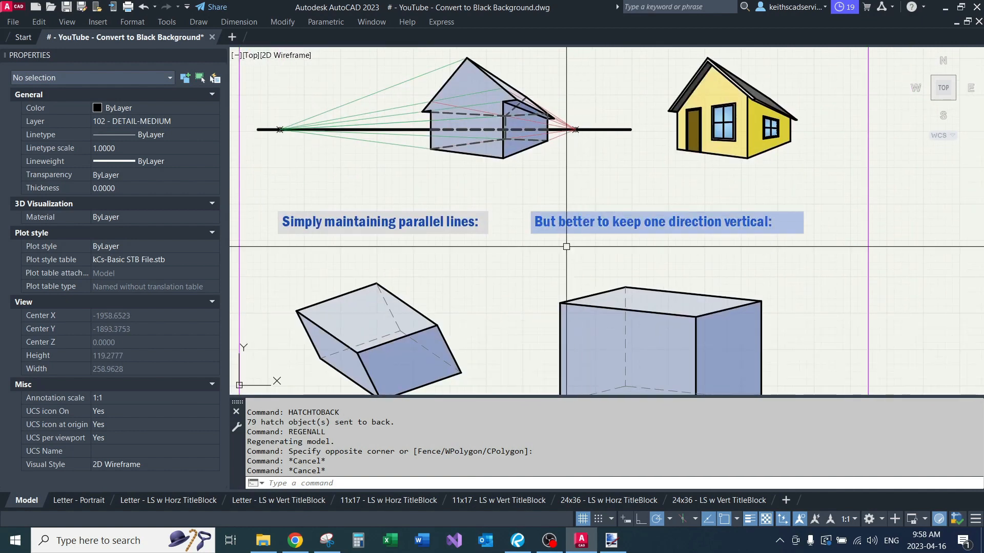
middle_drag(521, 265, 515, 183)
scroll(544, 235, down, 2)
mouse_move(544, 235)
middle_down()
mouse_move(545, 264)
mouse_move(525, 280)
middle_up()
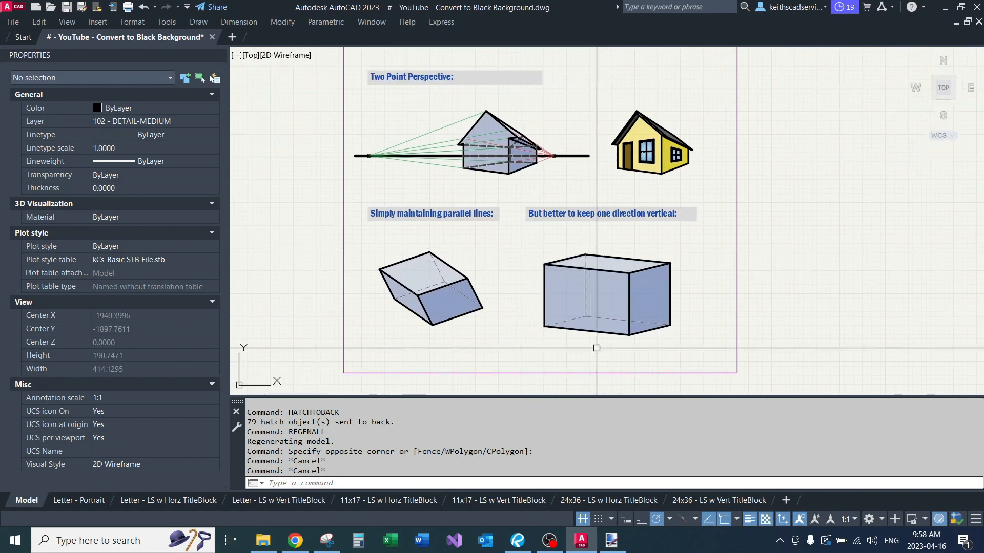
middle_drag(450, 249, 447, 178)
scroll(487, 219, down, 2)
middle_drag(491, 217, 479, 257)
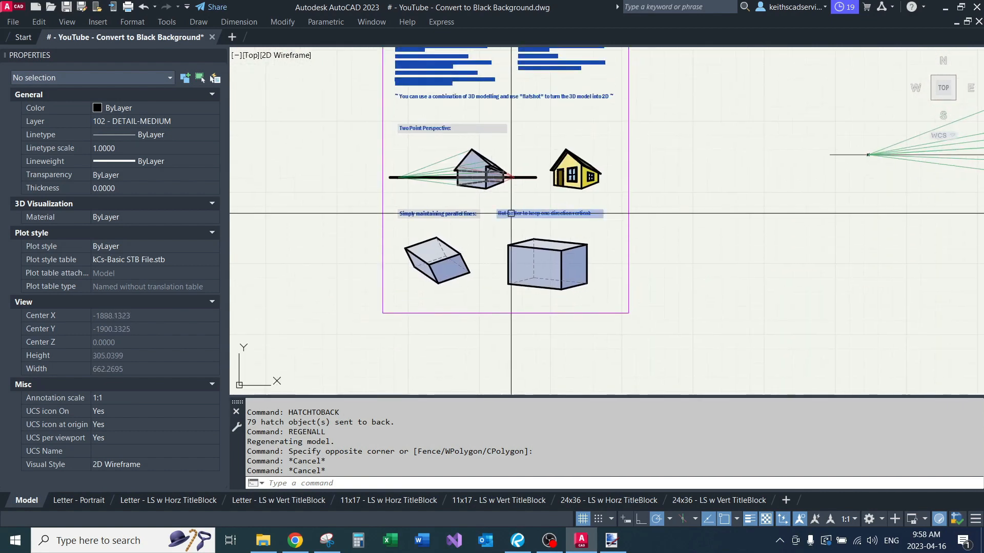
scroll(540, 191, up, 4)
middle_drag(527, 189, 575, 220)
mouse_move(513, 224)
middle_down()
mouse_move(617, 231)
mouse_move(583, 247)
middle_up()
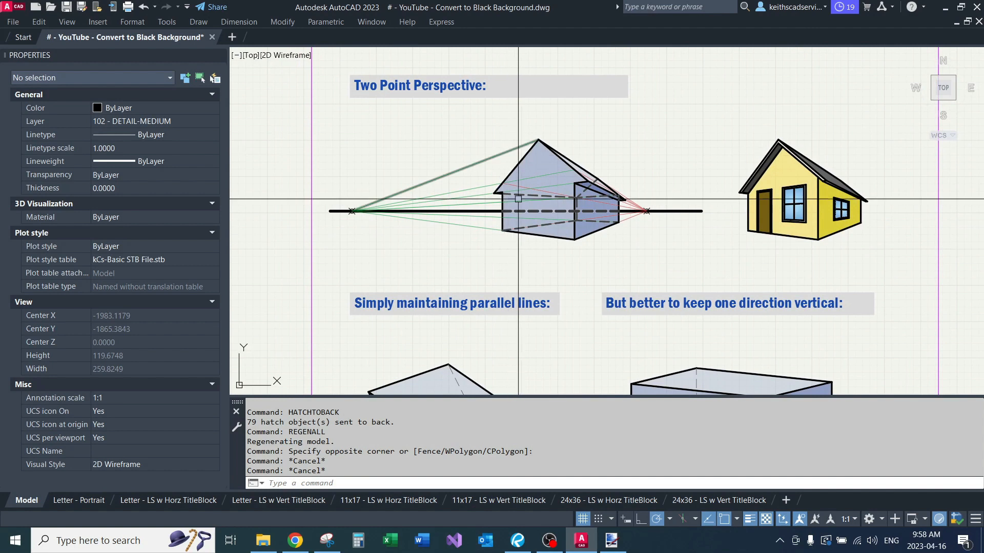
mouse_move(585, 296)
middle_down()
mouse_move(604, 160)
mouse_move(599, 245)
middle_up()
mouse_move(595, 202)
middle_down()
mouse_move(545, 213)
mouse_move(636, 255)
middle_up()
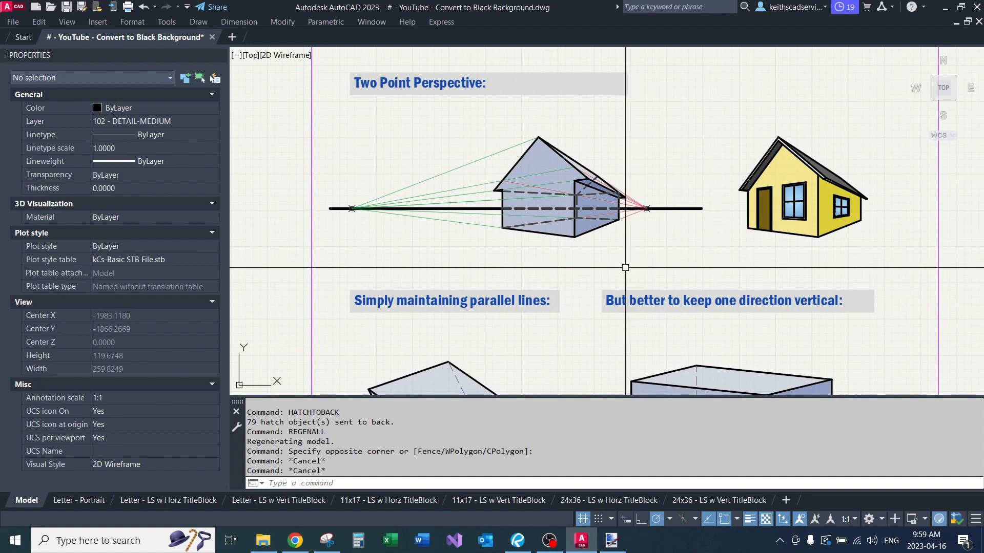
Step: Trace the uppermost and lowermost green construction lines of the perspective house back to their shared vanishing point
scroll(315, 199, up, 2)
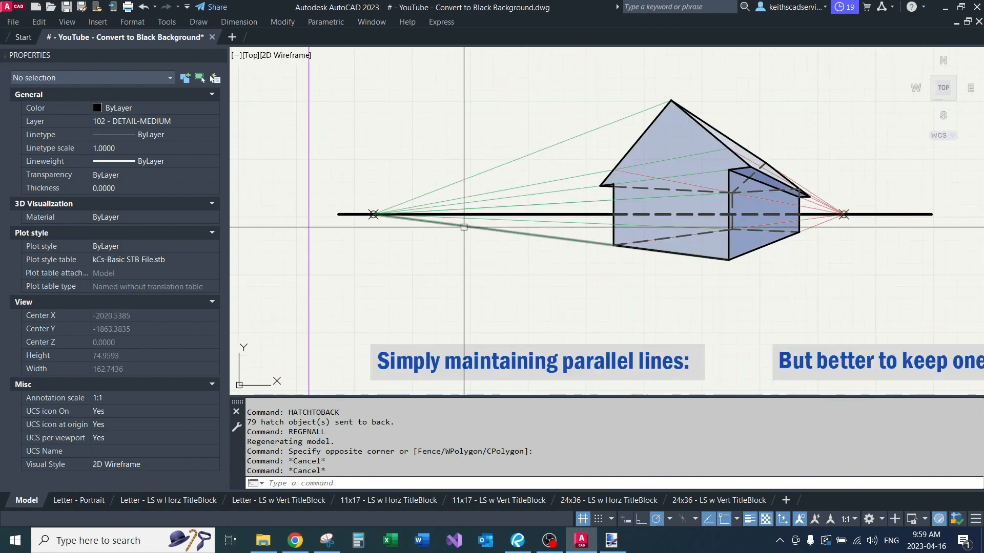
click(442, 223)
click(519, 159)
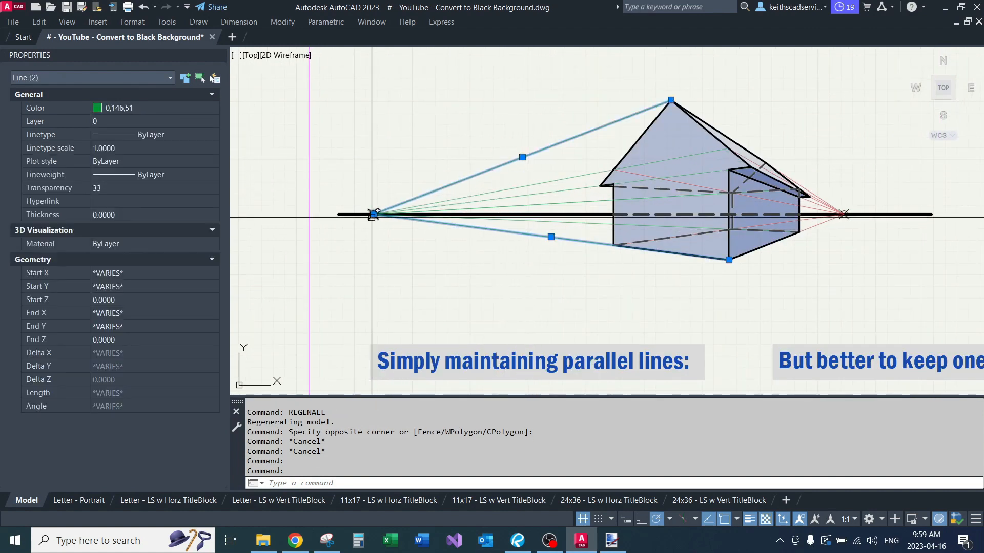
scroll(371, 218, up, 4)
key(Escape)
key(Escape)
scroll(389, 172, down, 4)
Step: Inspect the perspective house's faces and hidden edges and compare them with the parallel-line boxes
middle_drag(709, 178, 518, 194)
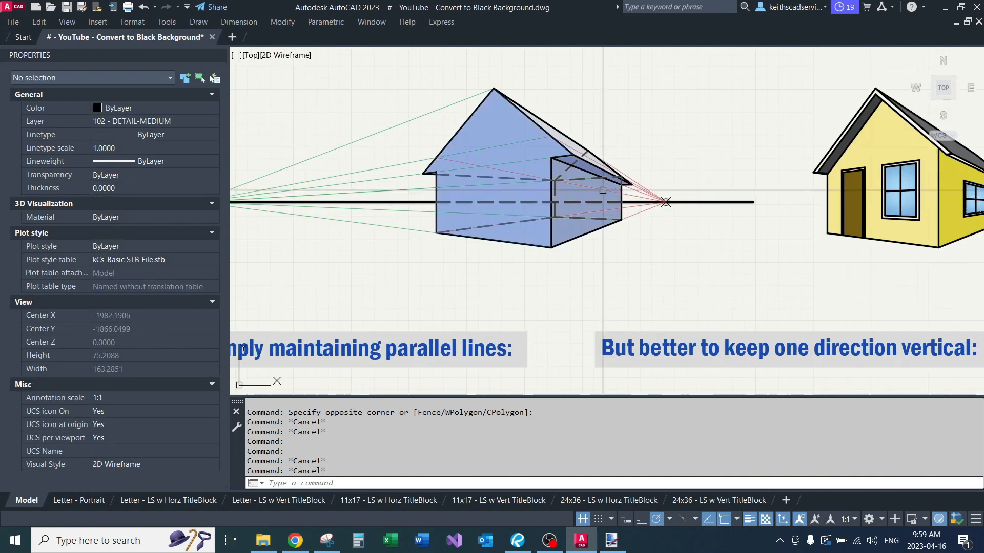
scroll(637, 187, up, 4)
scroll(536, 138, down, 4)
mouse_move(552, 223)
middle_down()
mouse_move(554, 147)
mouse_move(571, 193)
middle_up()
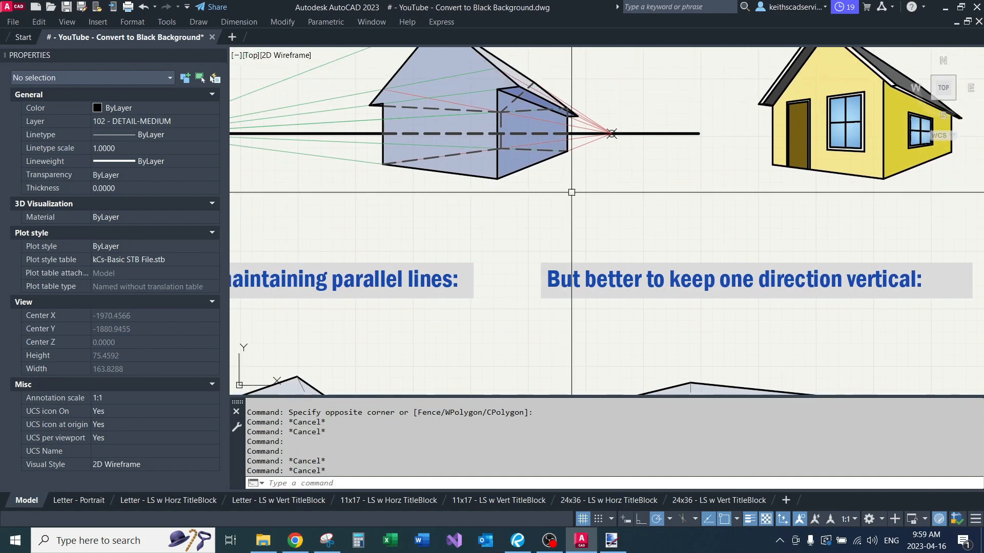
middle_drag(609, 155, 605, 204)
scroll(603, 186, up, 4)
middle_drag(487, 112, 598, 183)
middle_drag(255, 146, 522, 174)
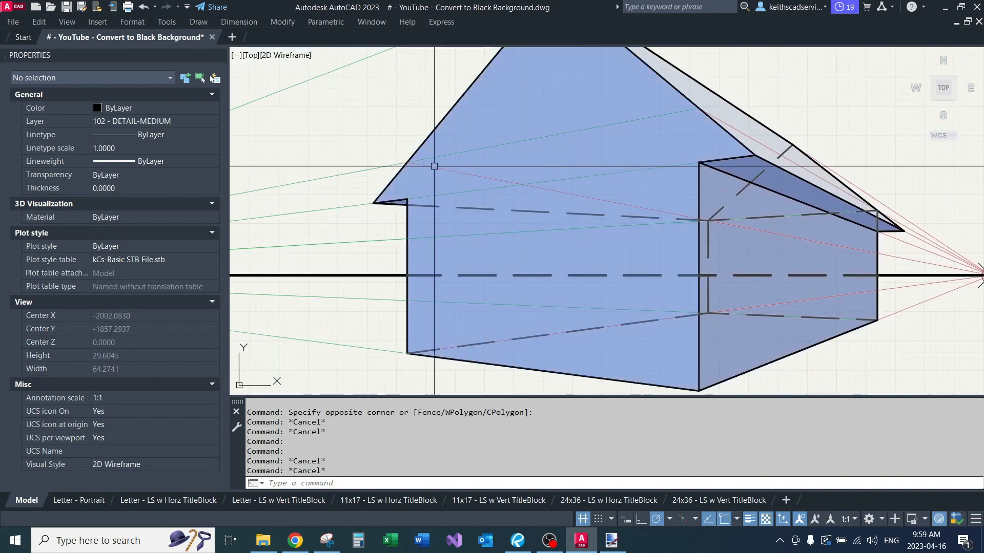
scroll(464, 183, down, 6)
middle_drag(483, 230, 505, 147)
middle_drag(553, 244, 559, 194)
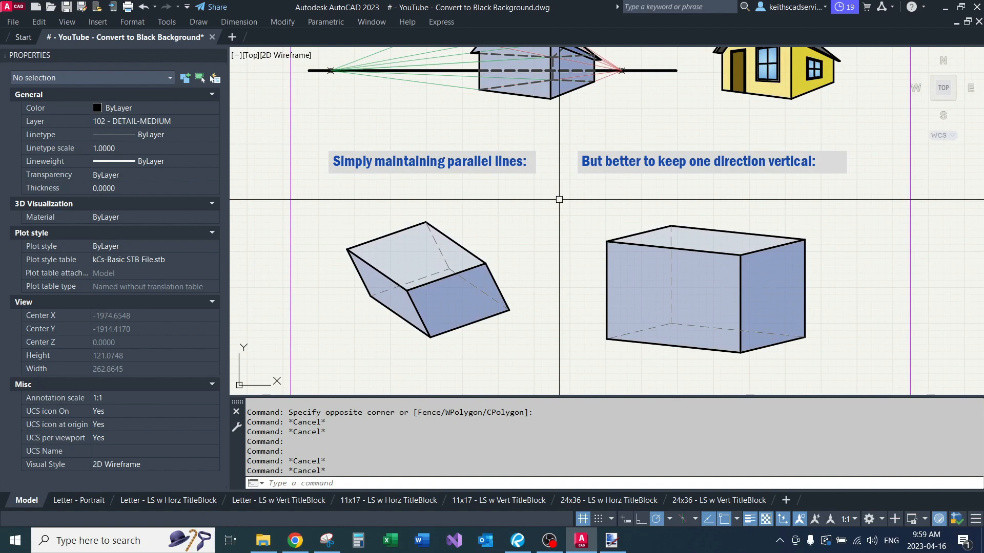
mouse_move(558, 206)
middle_down()
mouse_move(588, 172)
mouse_move(583, 287)
middle_up()
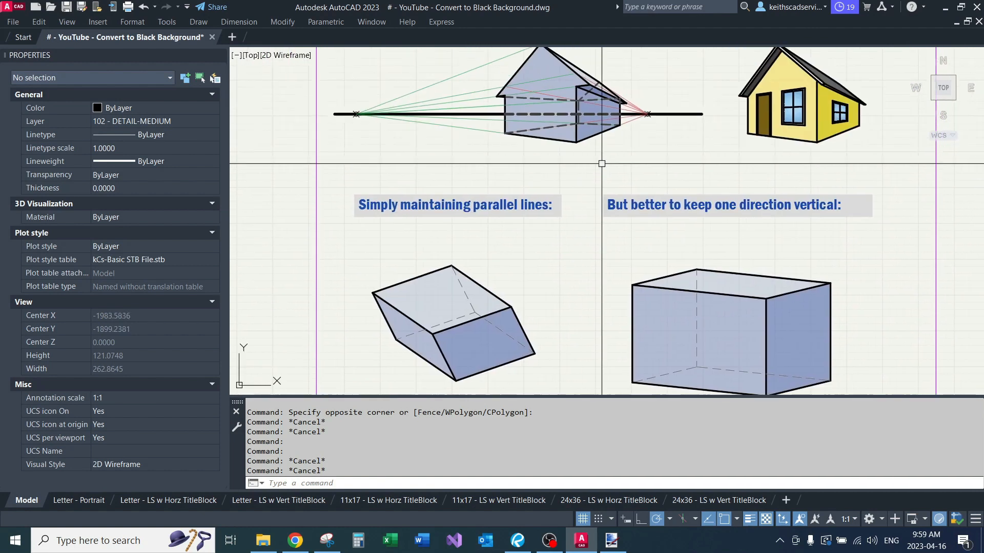
Step: Try to stretch the green construction lines of the two-point perspective house at their vanishing point
middle_drag(383, 140, 485, 189)
click(477, 132)
click(451, 184)
text(s)
key(Return)
click(480, 192)
key(Escape)
key(Escape)
key(Escape)
Step: Draw a line from the vertical-edged box's lower front corner along its bottom edge to a point far left of the sheet
scroll(288, 193, down, 2)
scroll(682, 316, down, 2)
scroll(682, 315, up, 2)
text(l)
key(Return)
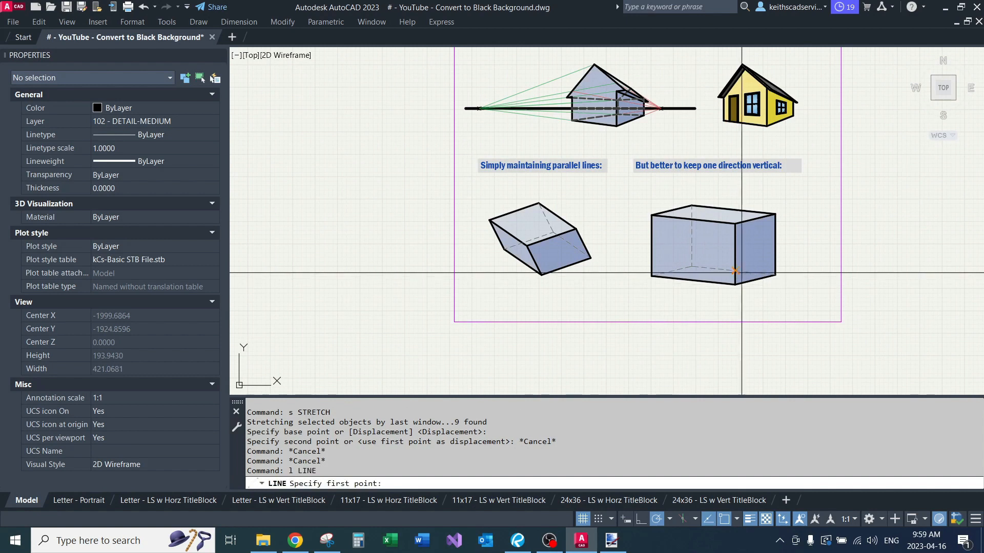
click(735, 284)
scroll(704, 294, down, 4)
scroll(327, 254, up, 2)
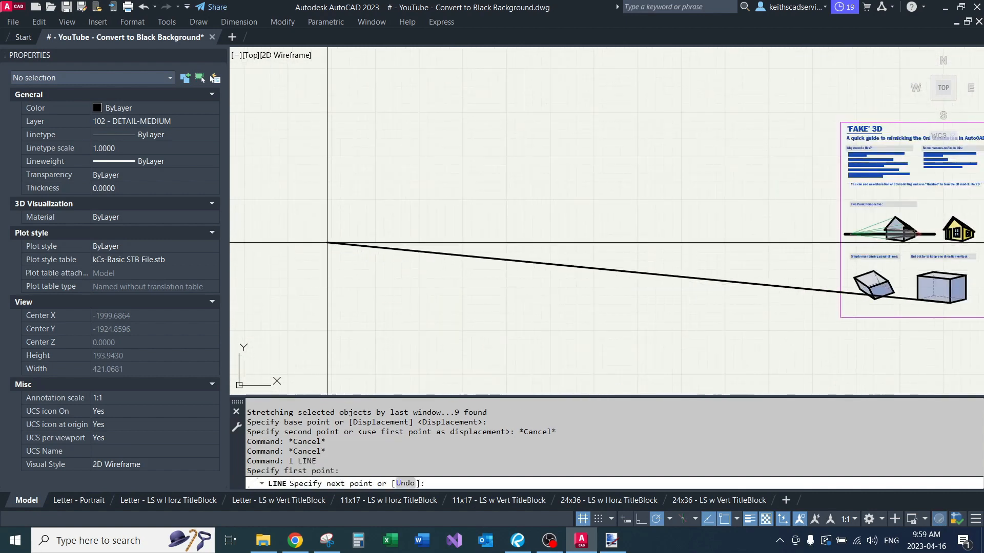
click(318, 238)
key(Return)
key(Return)
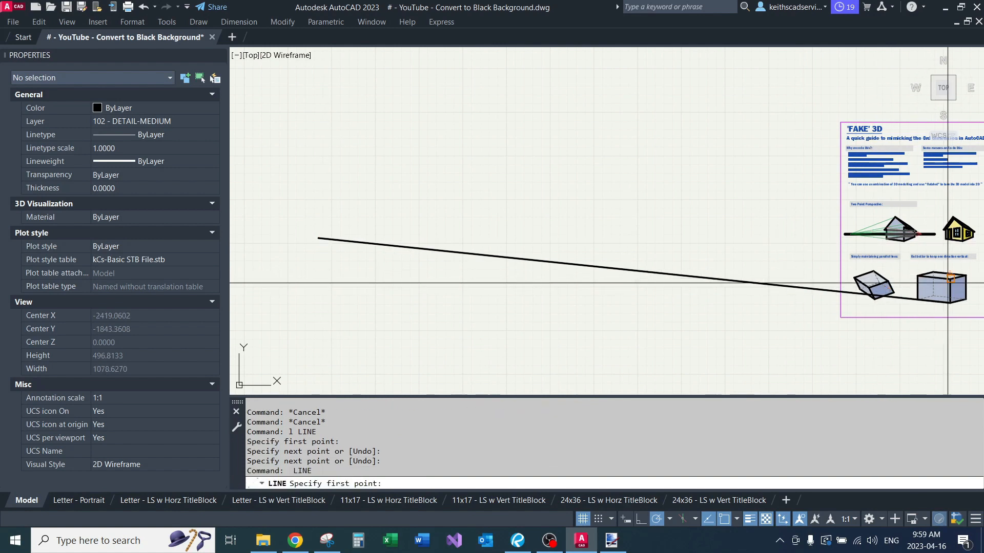
Step: Draw a second line from the box's upper front corner along its top edge to a point far left of the sheet
scroll(949, 281, up, 3)
click(949, 275)
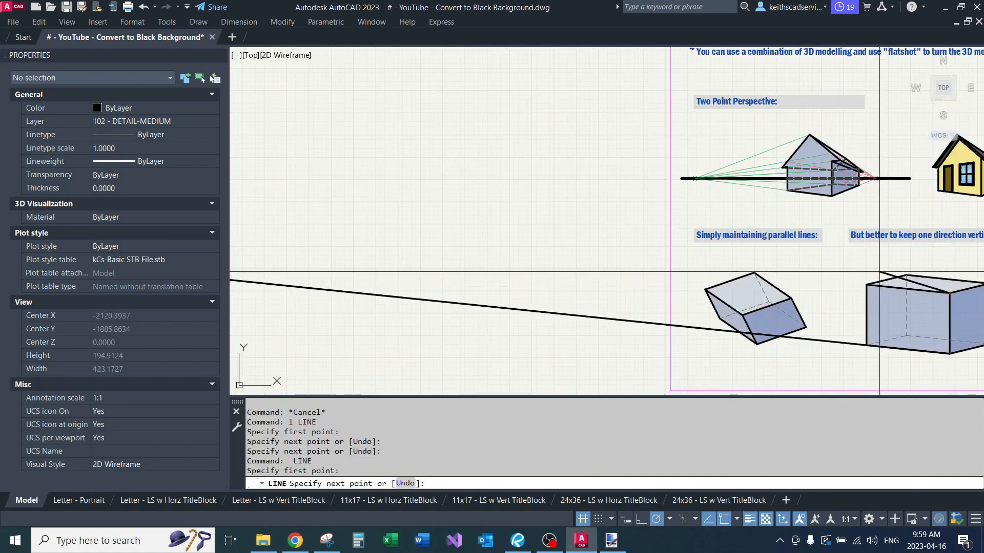
scroll(495, 224, down, 4)
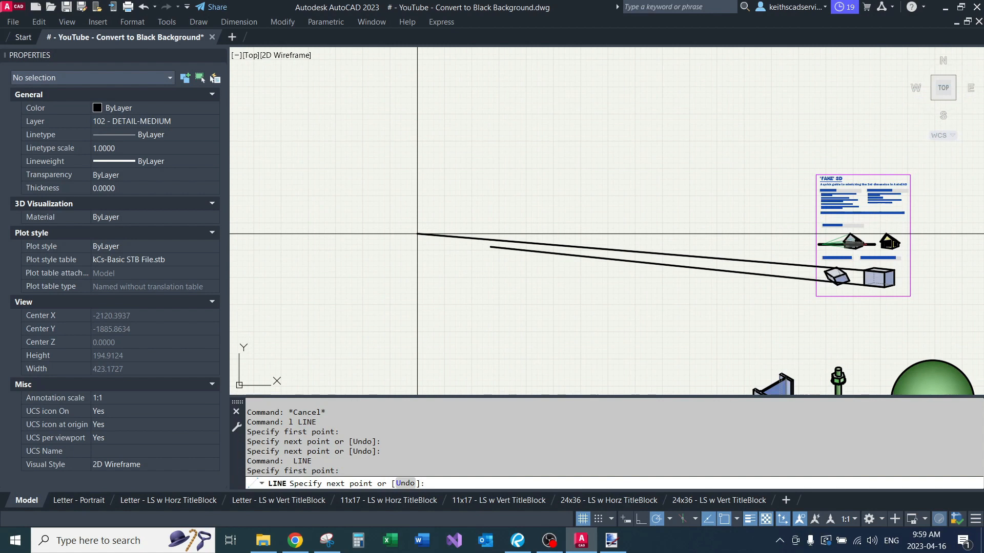
click(418, 234)
key(Return)
Step: Fillet the two long projection lines with radius 0 so they meet at a single vanishing point
text(f)
key(Return)
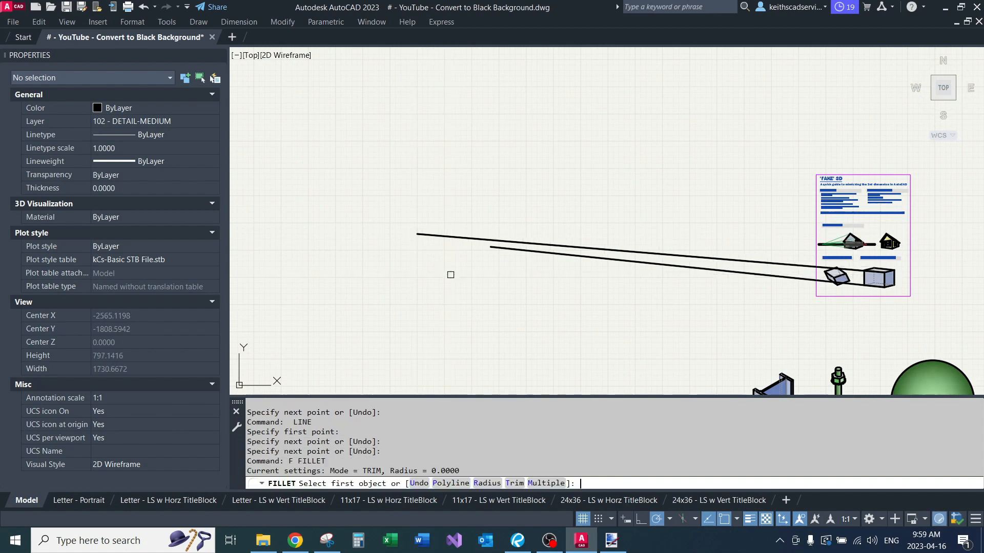
click(496, 248)
scroll(446, 219, up, 3)
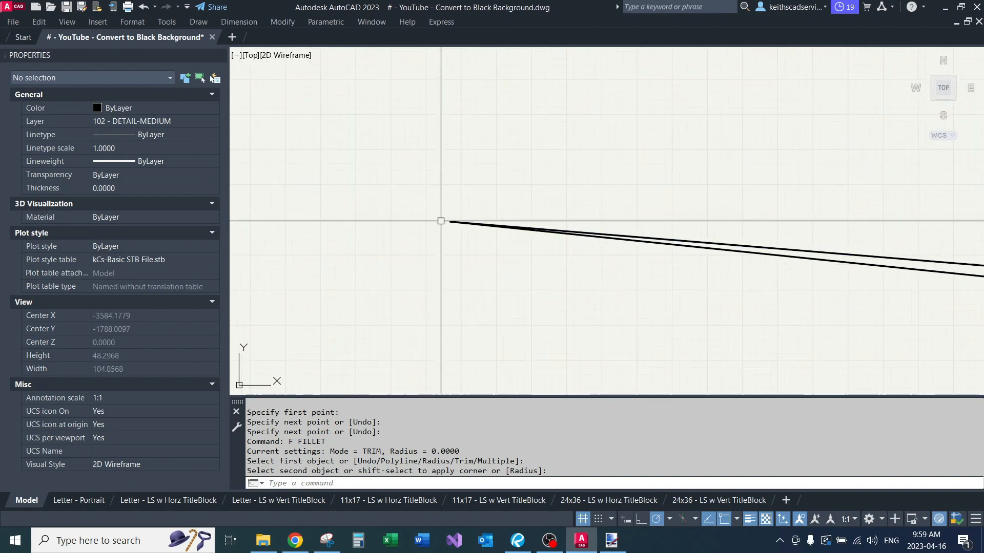
Step: Erase the two long projection lines that extend from the vertical-edged box to the vanishing point
scroll(451, 208, down, 3)
scroll(759, 255, down, 1)
middle_drag(759, 255, 500, 214)
scroll(523, 215, up, 4)
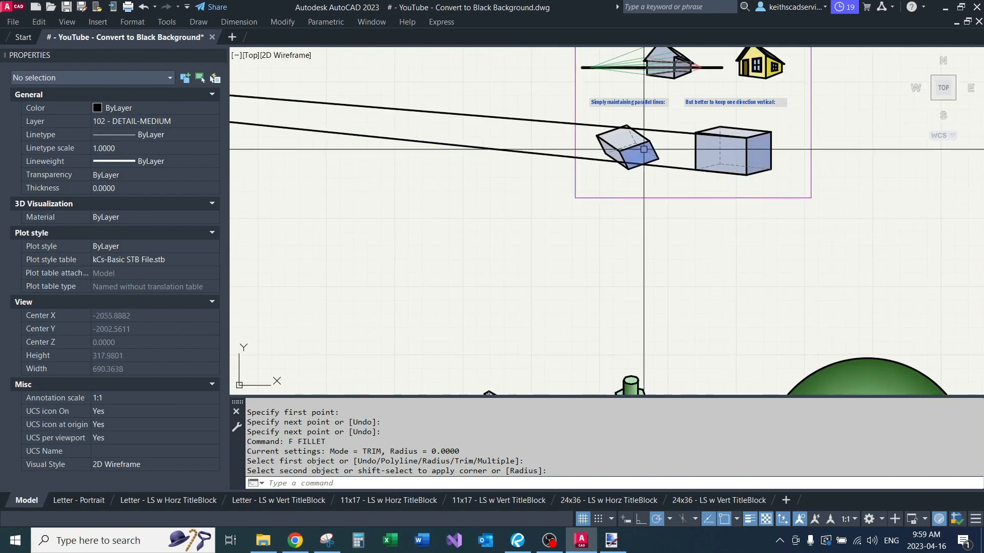
scroll(705, 128, up, 4)
scroll(595, 183, down, 2)
scroll(594, 185, up, 2)
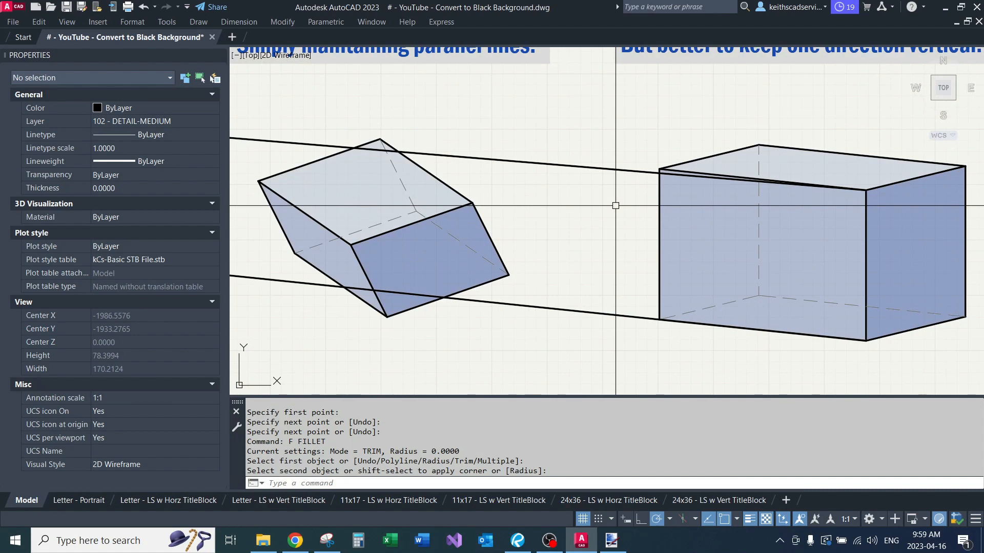
click(634, 147)
click(615, 194)
click(604, 275)
click(582, 327)
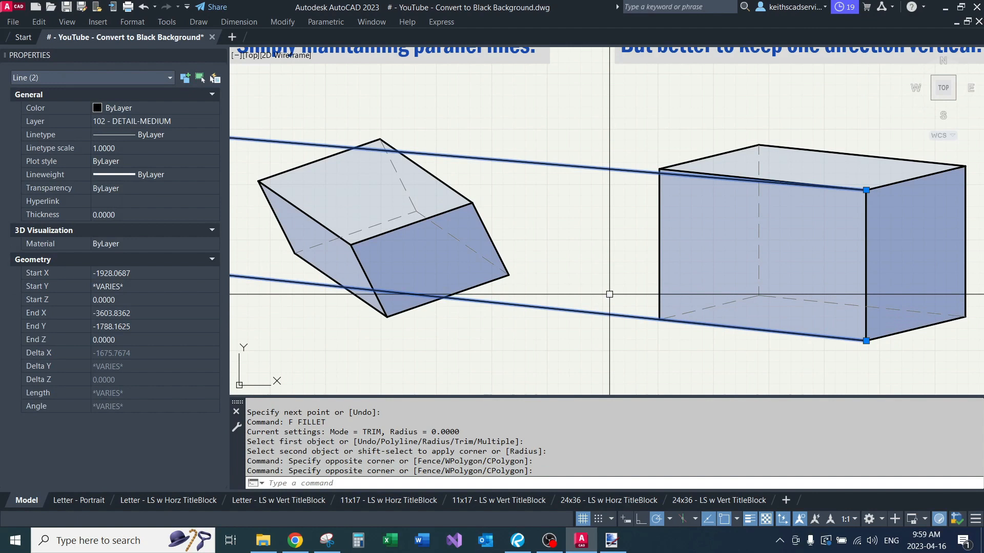
text(e)
key(Return)
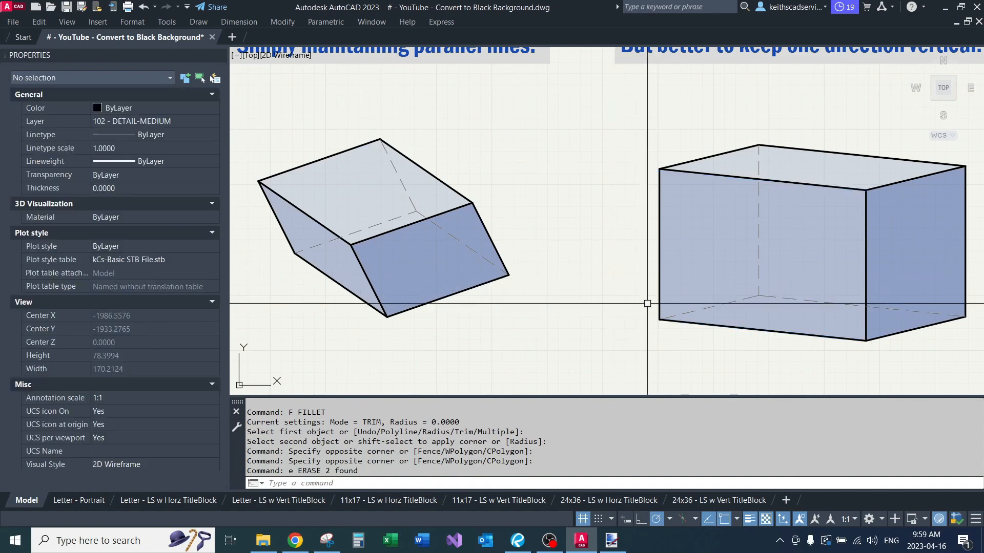
Step: Highlight the vertical-edged box's upper and lower front edges to compare their direction
click(671, 322)
click(704, 174)
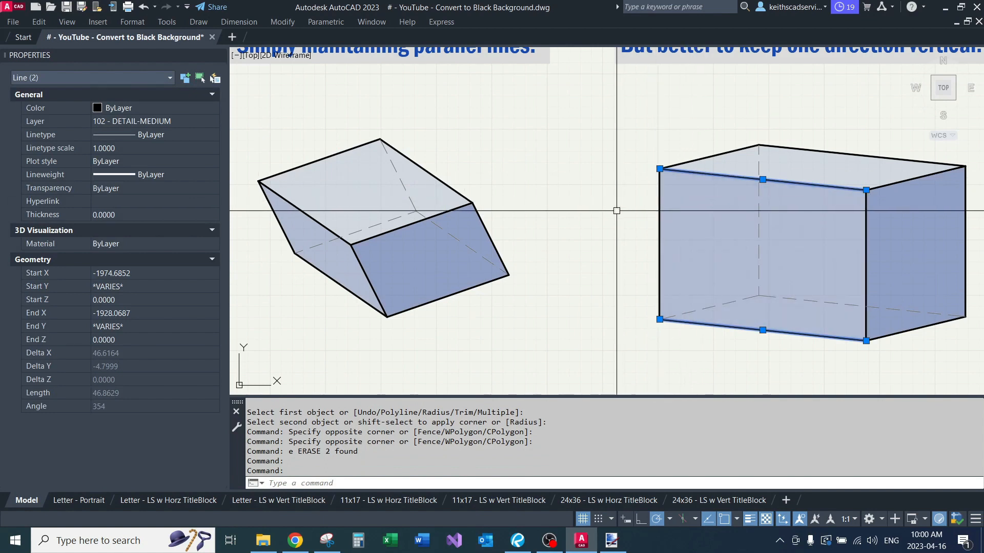
key(Escape)
key(Escape)
Step: Draw a vertical line about 174 units long from the perspective house's front wall corner under the eave to below the sheet
scroll(617, 210, down, 5)
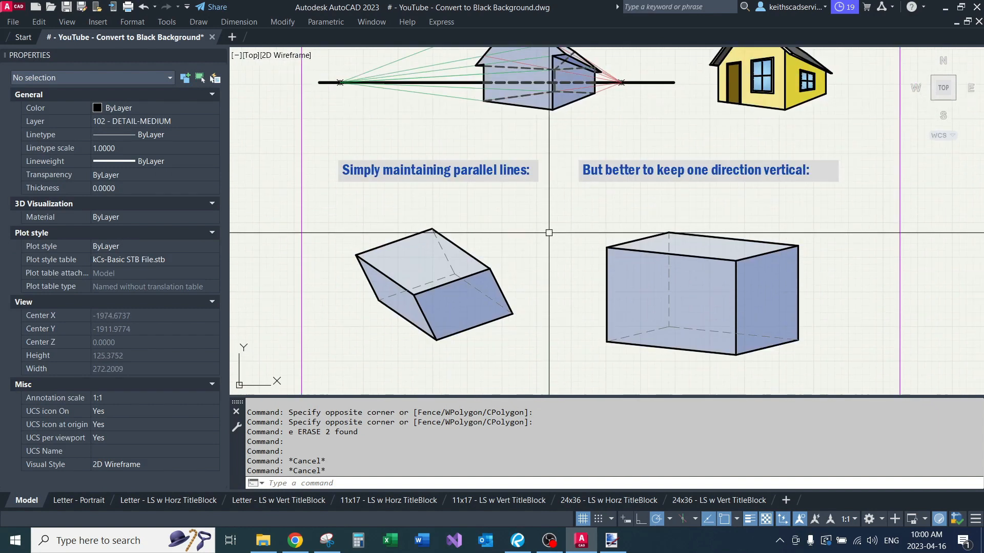
scroll(584, 149, up, 2)
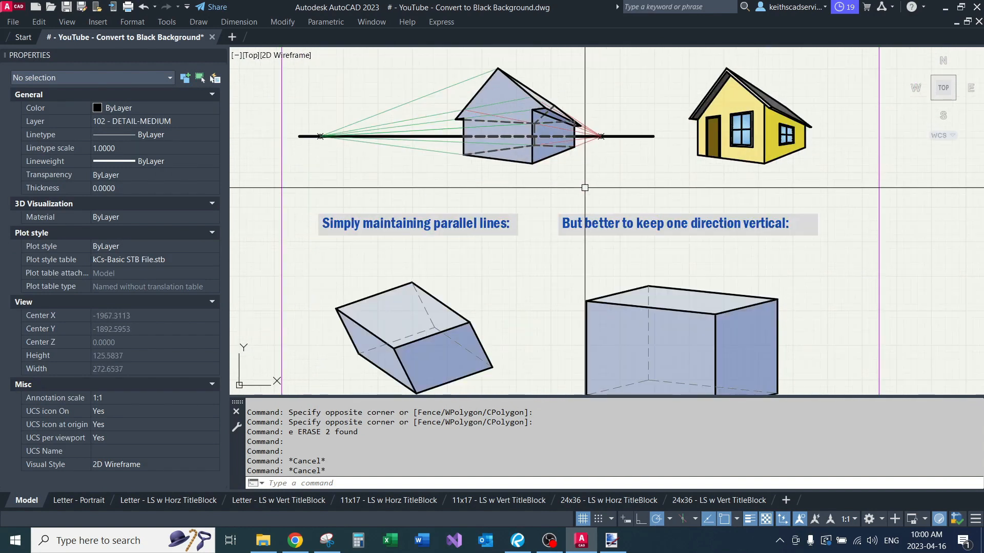
scroll(484, 217, up, 2)
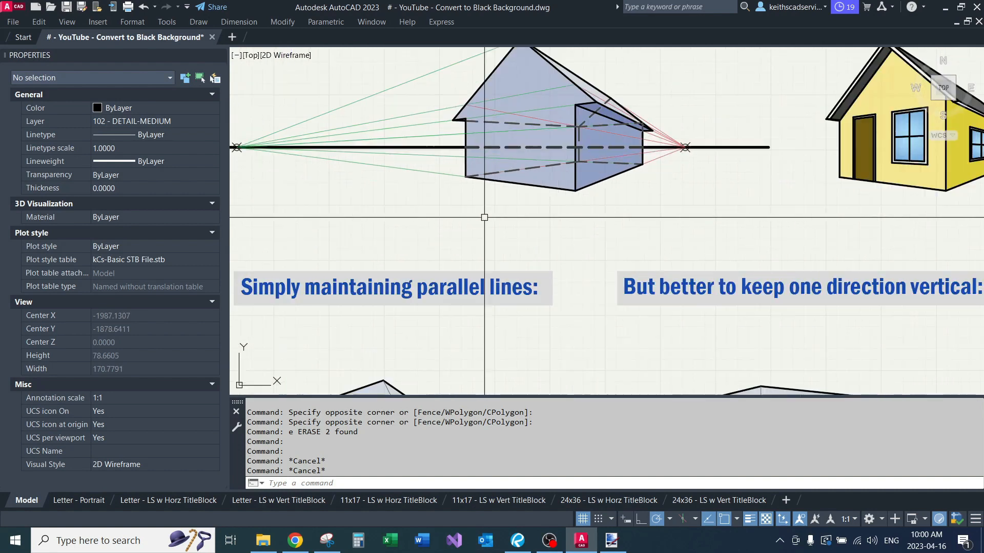
text(l)
key(Return)
click(465, 120)
middle_drag(486, 263, 497, 200)
scroll(484, 148, down, 4)
click(463, 333)
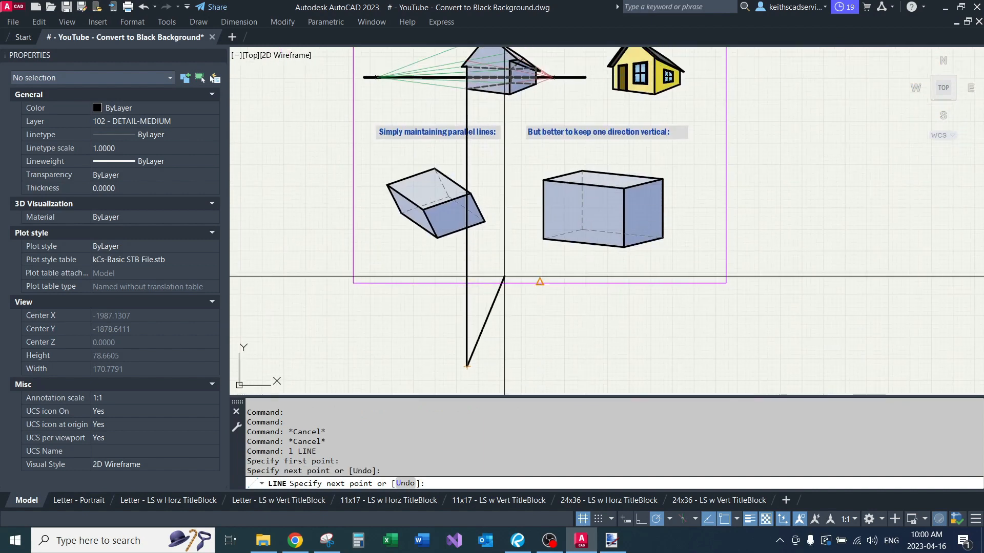
key(Return)
Step: Stretch the lower end of the line from the house's front wall about 6 units inward, toward the house's middle
click(488, 352)
click(425, 380)
text(s)
key(Return)
click(420, 354)
click(477, 367)
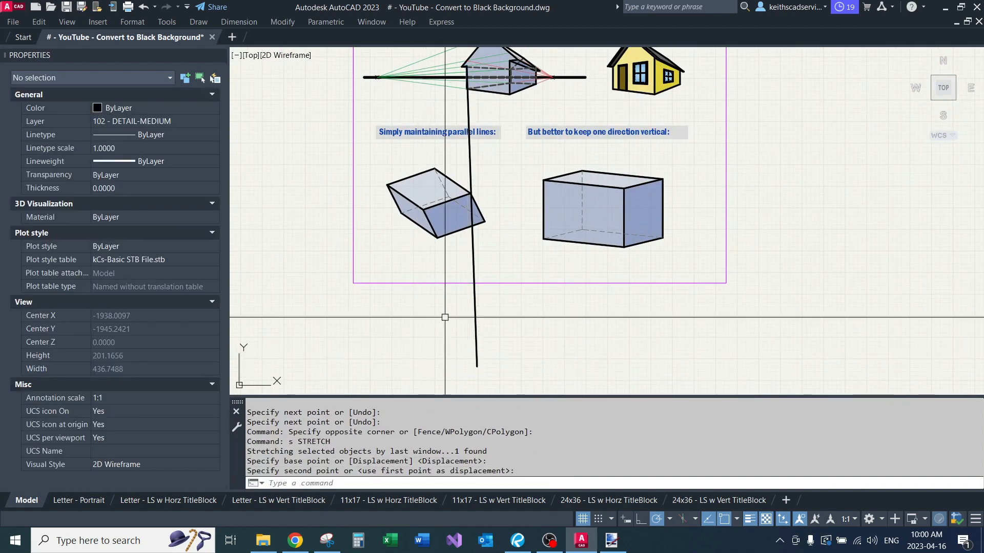
Step: Draw a second vertical line from the upper corner of the perspective house's side gable wall to a point below the sheet
text(l)
key(Return)
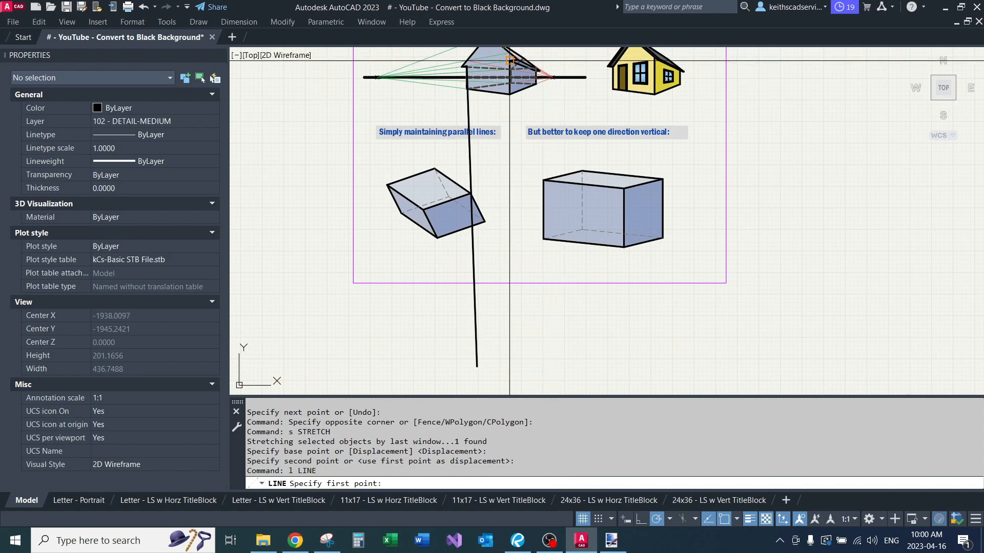
click(509, 61)
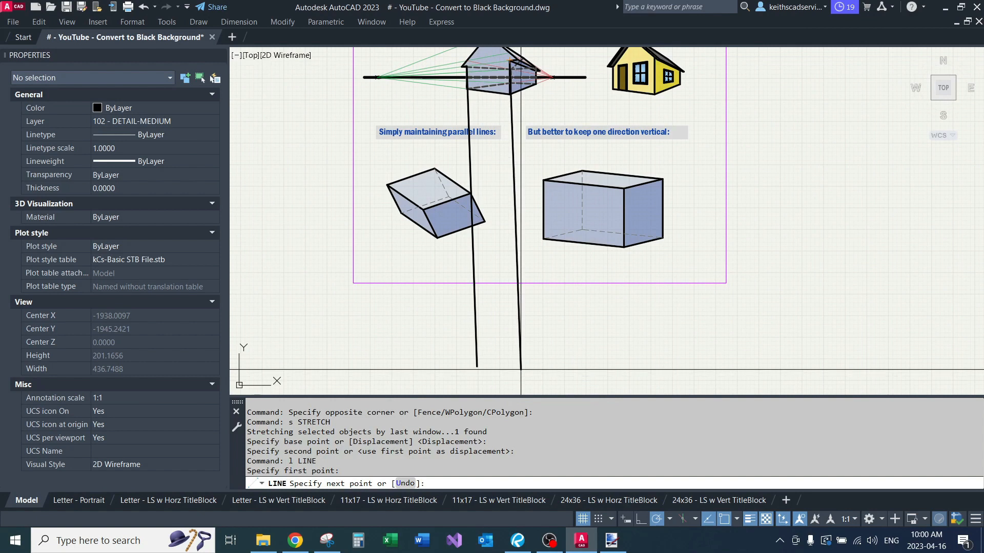
click(509, 376)
key(Return)
click(473, 368)
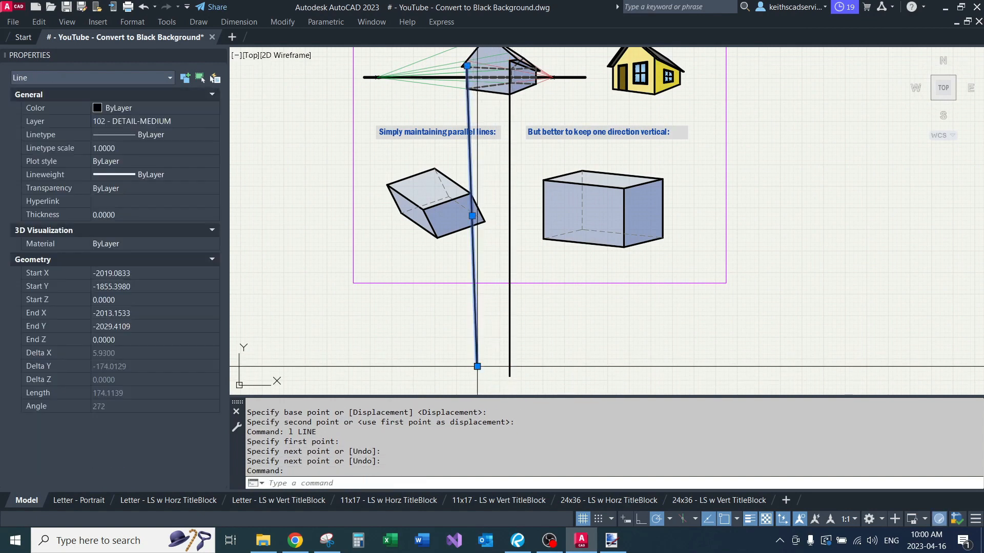
click(477, 366)
middle_drag(489, 391, 483, 351)
click(498, 357)
middle_drag(536, 312, 529, 347)
key(Escape)
key(Escape)
Step: Erase the two long lines running down from the perspective house
click(505, 334)
click(471, 317)
text(e)
key(Return)
Step: Cross out the skewed box under "Simply maintaining parallel lines" with two diagonal lines forming an X
mouse_move(501, 205)
middle_down()
mouse_move(484, 255)
mouse_move(575, 239)
mouse_move(579, 229)
mouse_move(549, 205)
middle_up()
scroll(566, 230, up, 4)
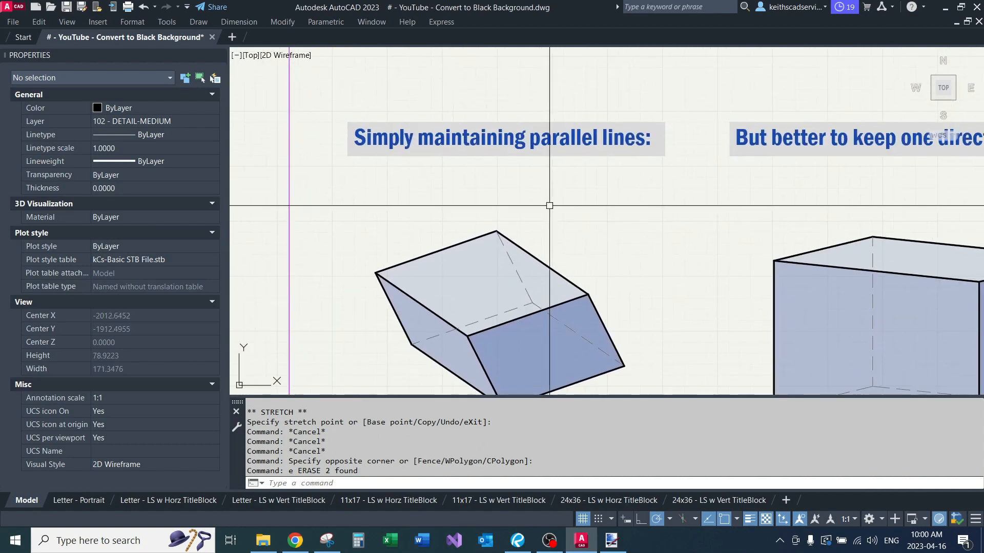
scroll(549, 206, down, 2)
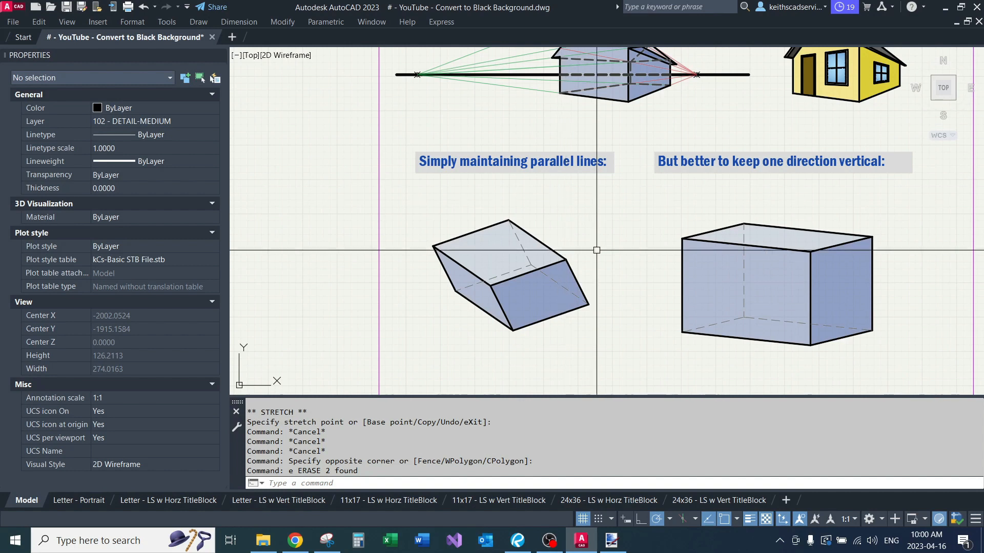
middle_drag(565, 198, 539, 150)
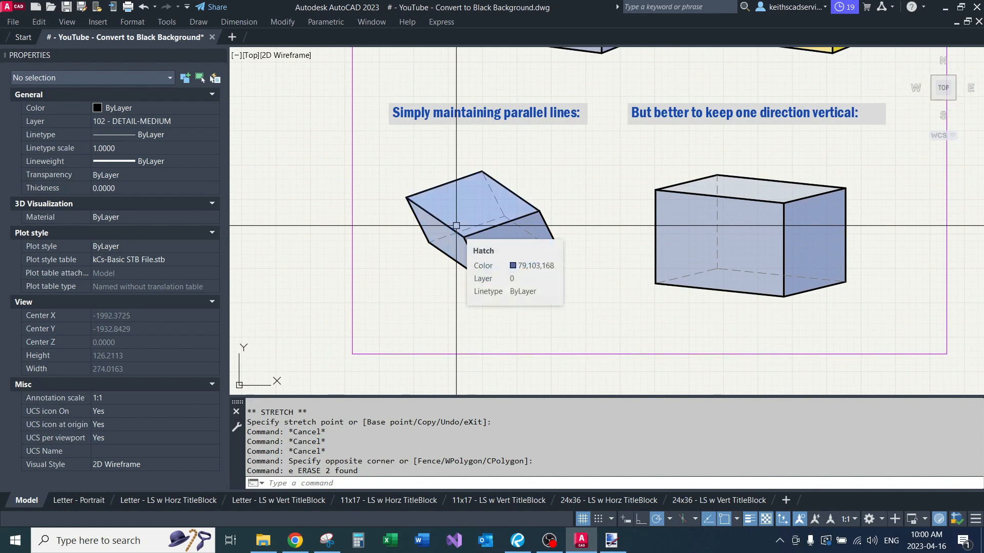
text(l)
key(Return)
click(543, 158)
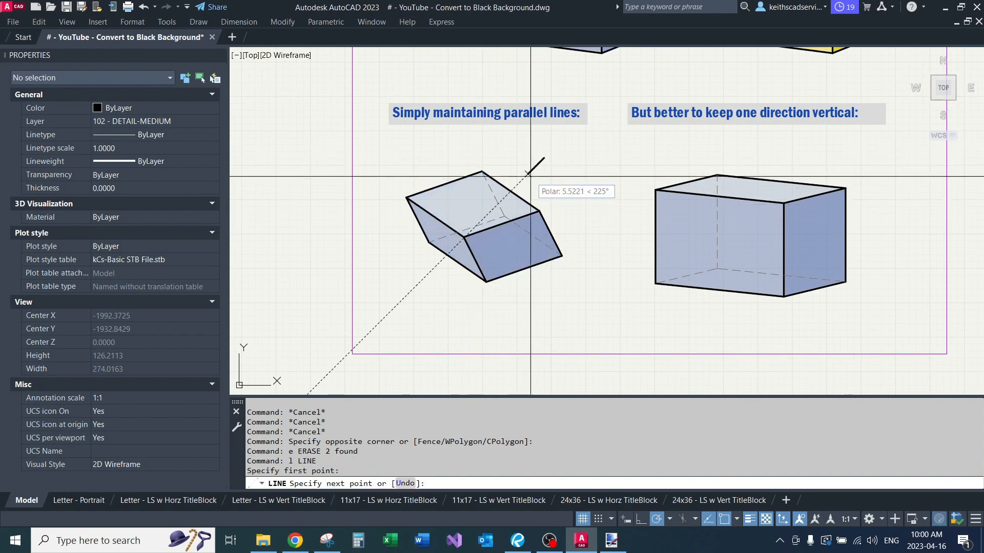
click(398, 304)
key(Return)
key(Return)
click(395, 151)
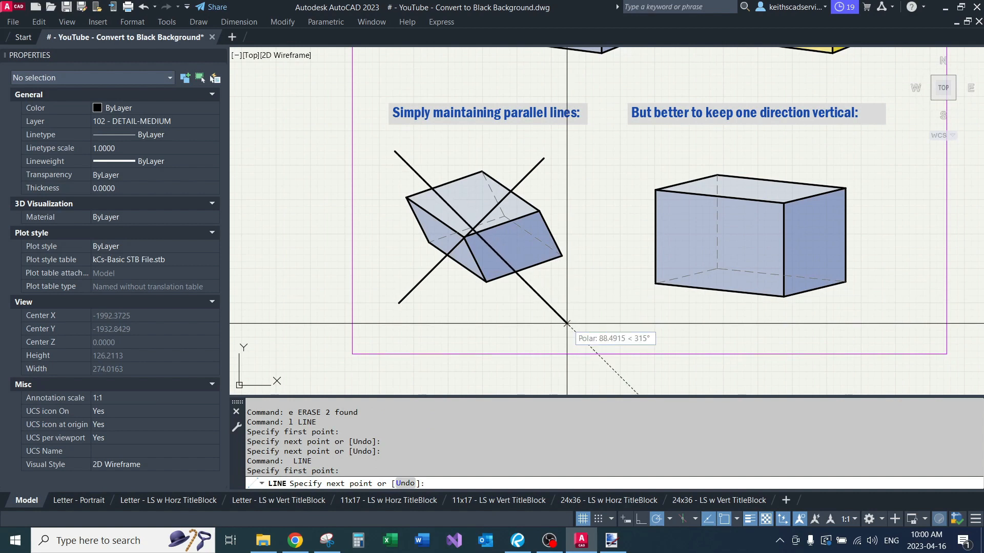
click(557, 298)
key(Return)
Step: Highlight the three solid vertical edges of the vertical-edged box to check that they are parallel
middle_drag(629, 308, 446, 296)
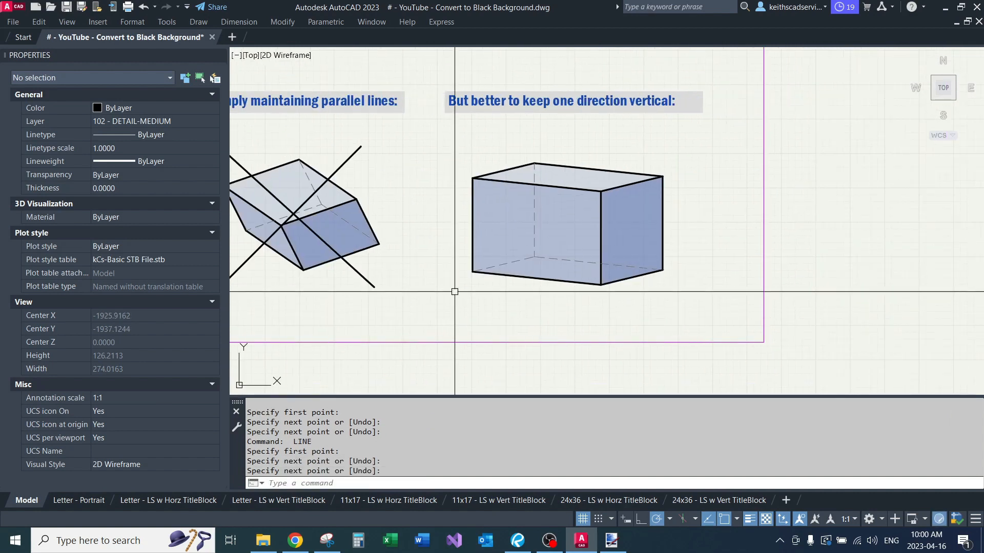
click(472, 224)
click(601, 217)
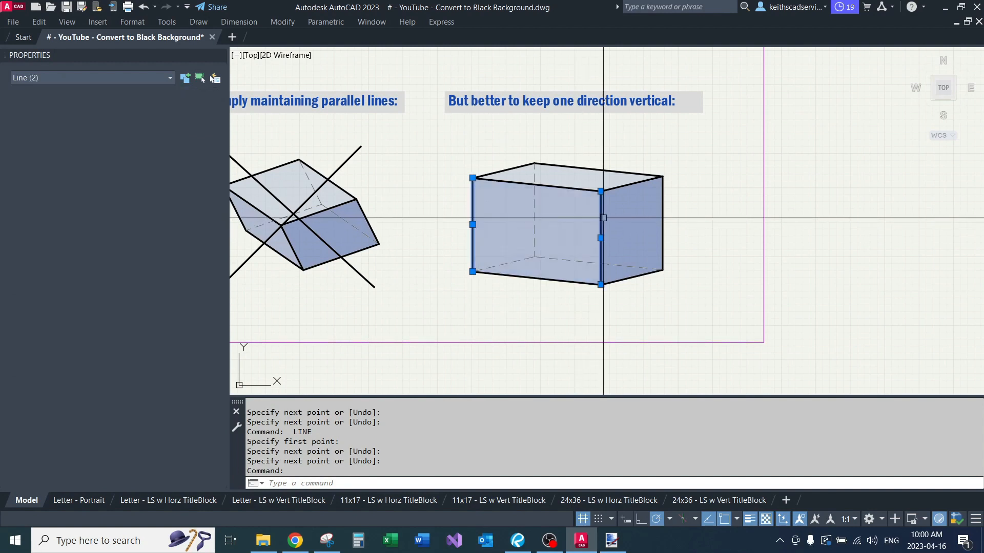
click(663, 205)
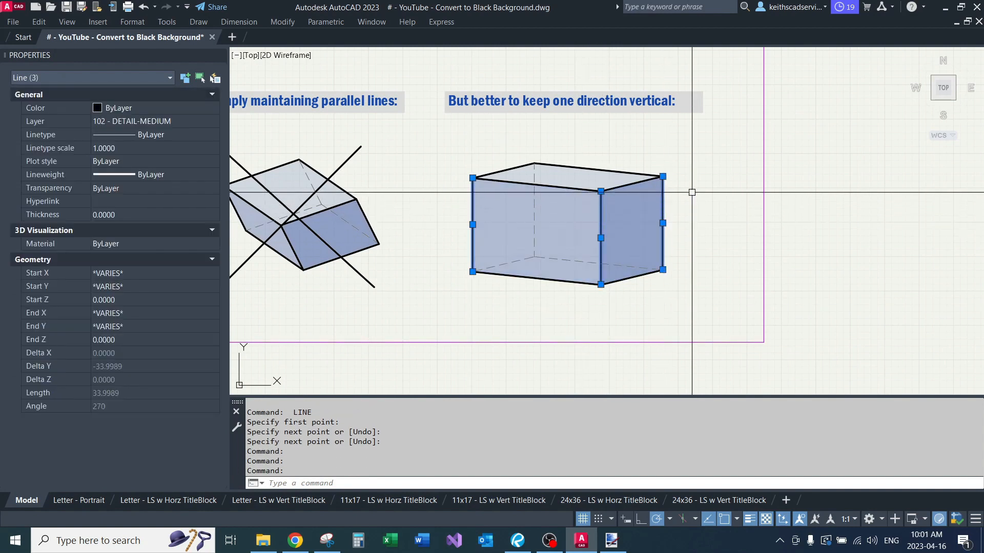
middle_drag(692, 192, 697, 217)
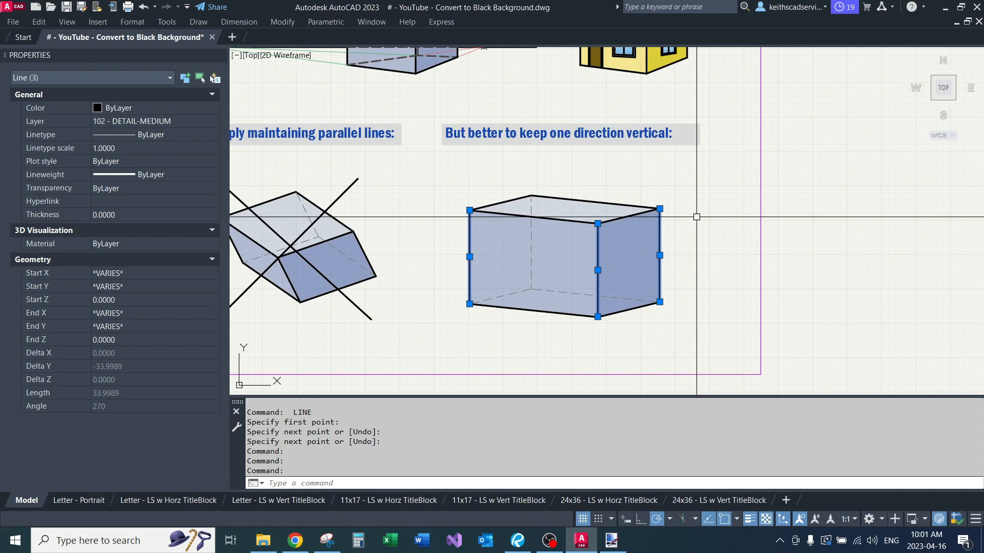
key(Escape)
Step: Highlight the vertical-edged box's receding edges, followed by its lower front edge, to compare the directions of its parallel sets
click(629, 216)
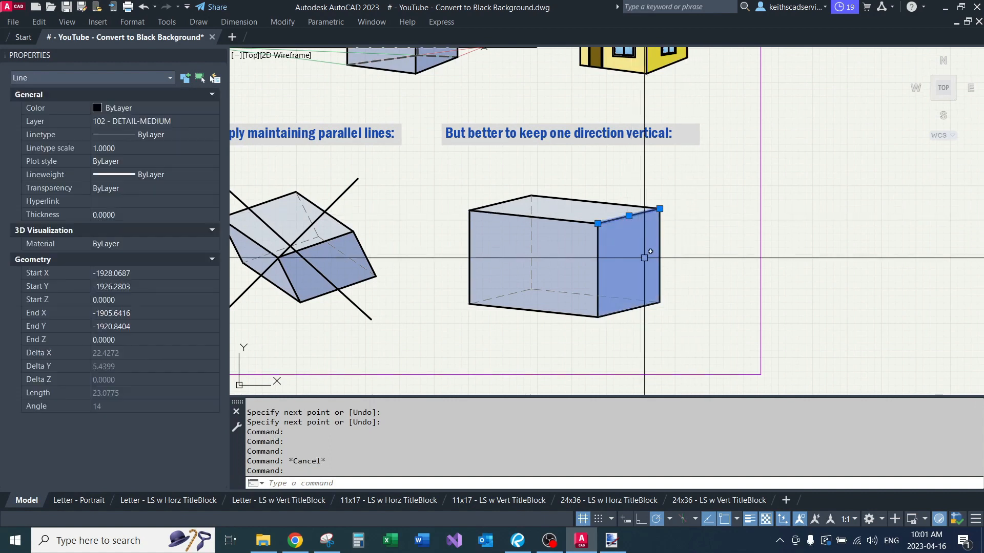
click(509, 200)
click(503, 295)
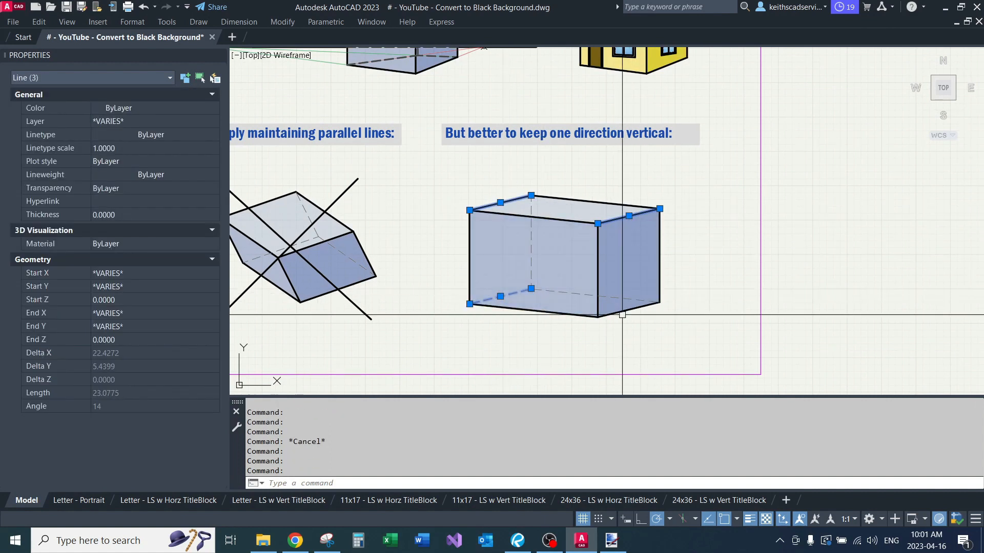
key(Escape)
click(570, 313)
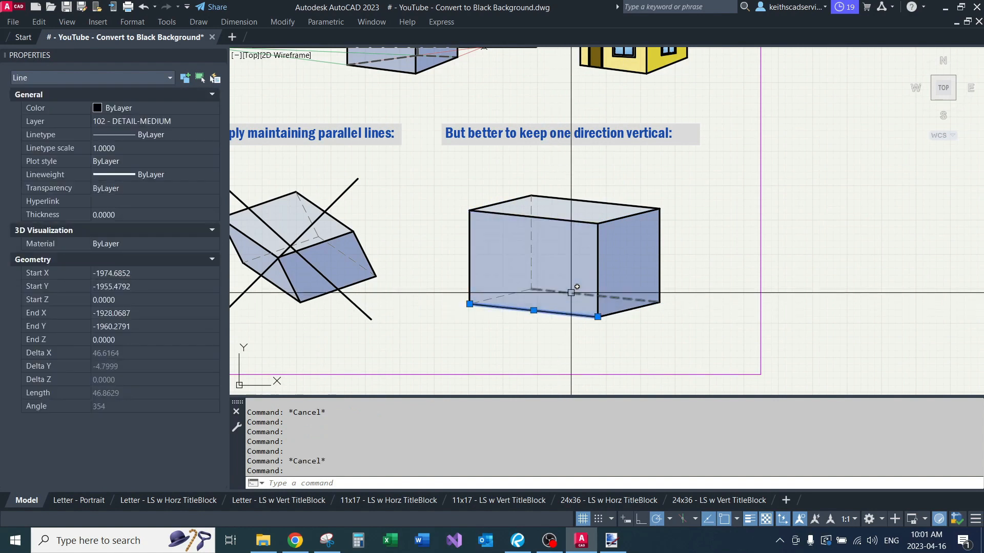
key(Escape)
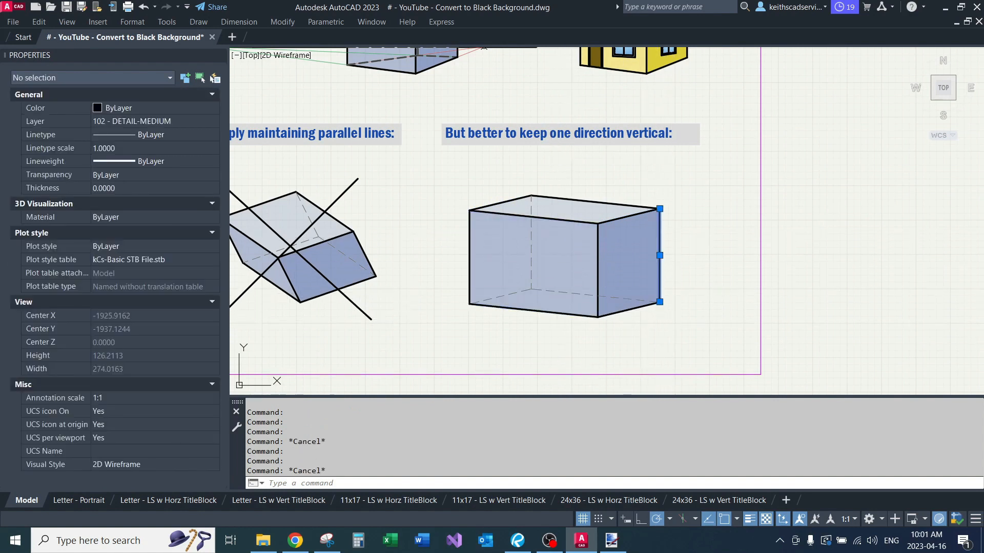
Step: Highlight the vertical edges of the vertical-edged box's darker side face and compare the box with the crossed-out one
click(597, 248)
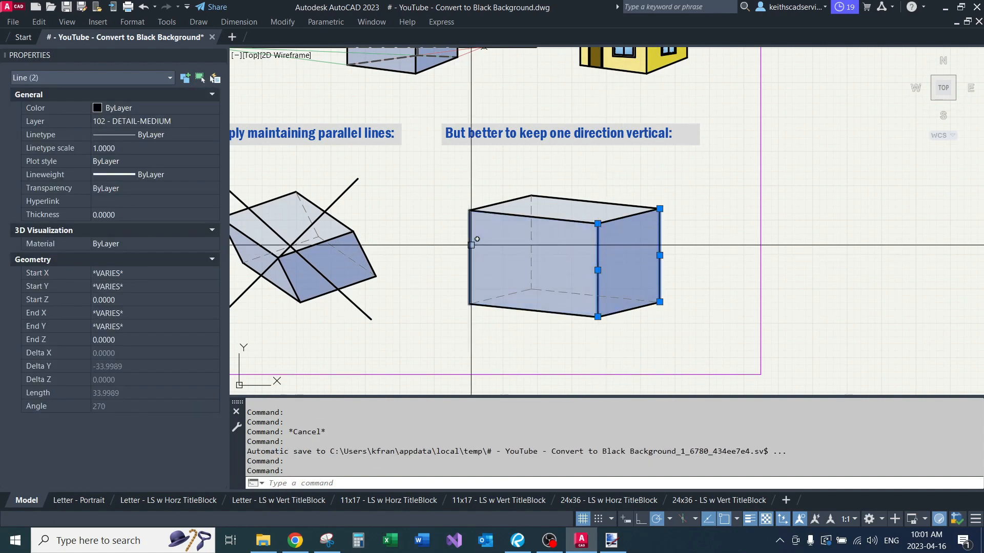
key(Escape)
middle_drag(445, 247, 537, 228)
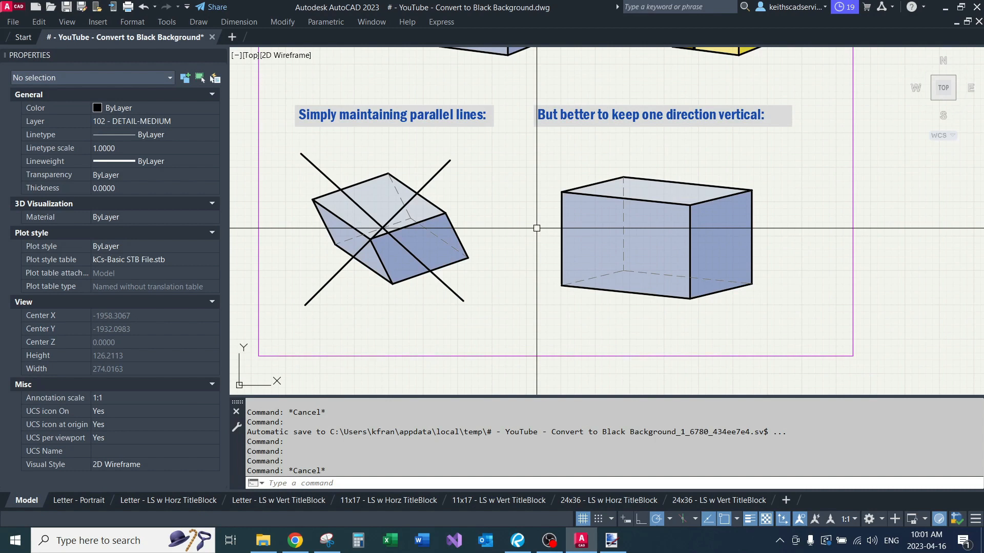
middle_drag(537, 228, 543, 238)
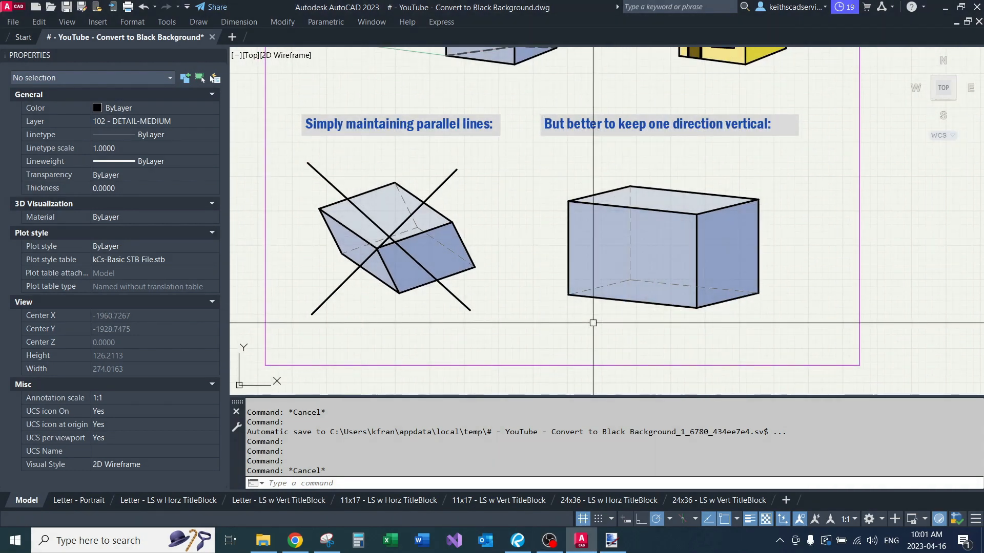
Step: Turn on isometric drafting and set the active isoplane to Top
scroll(593, 323, down, 6)
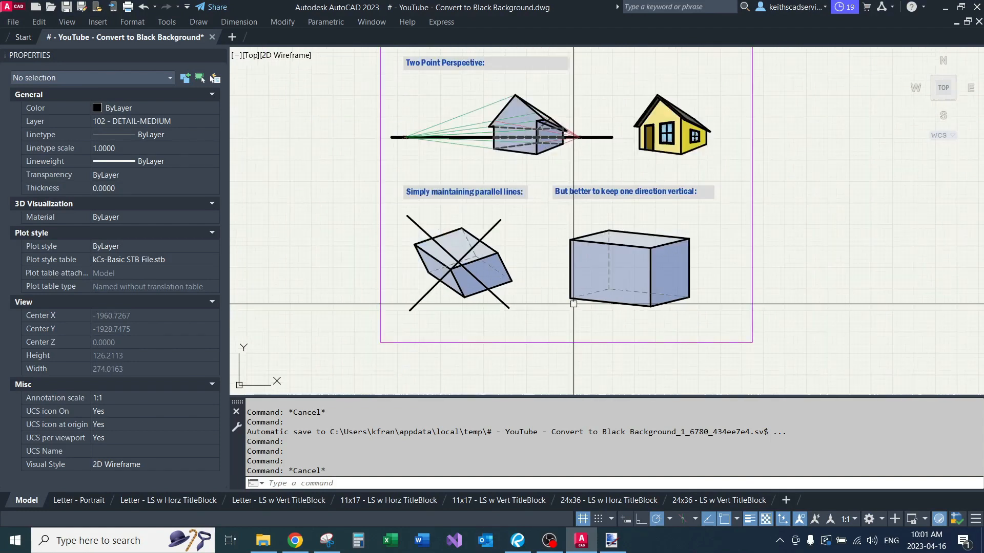
scroll(557, 242, up, 3)
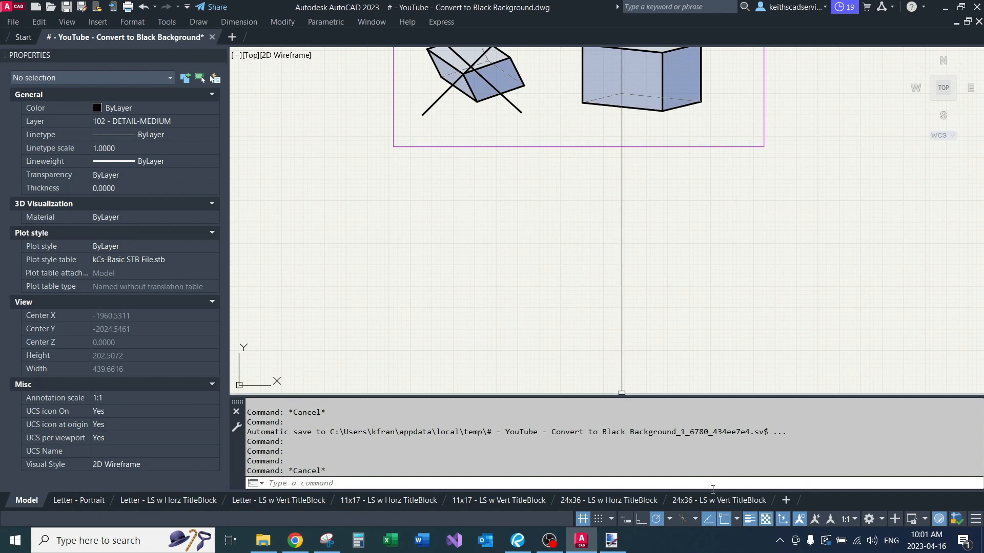
click(681, 520)
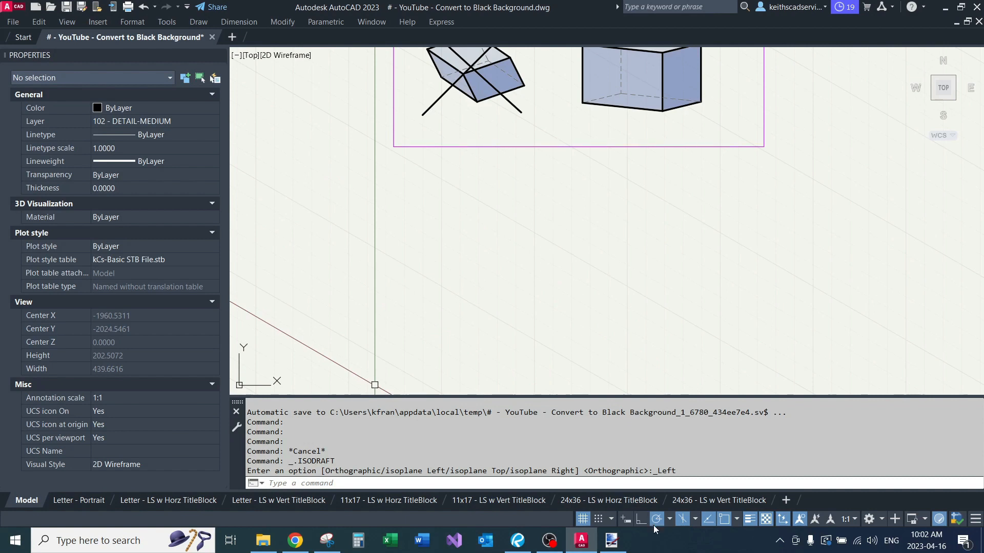
click(695, 519)
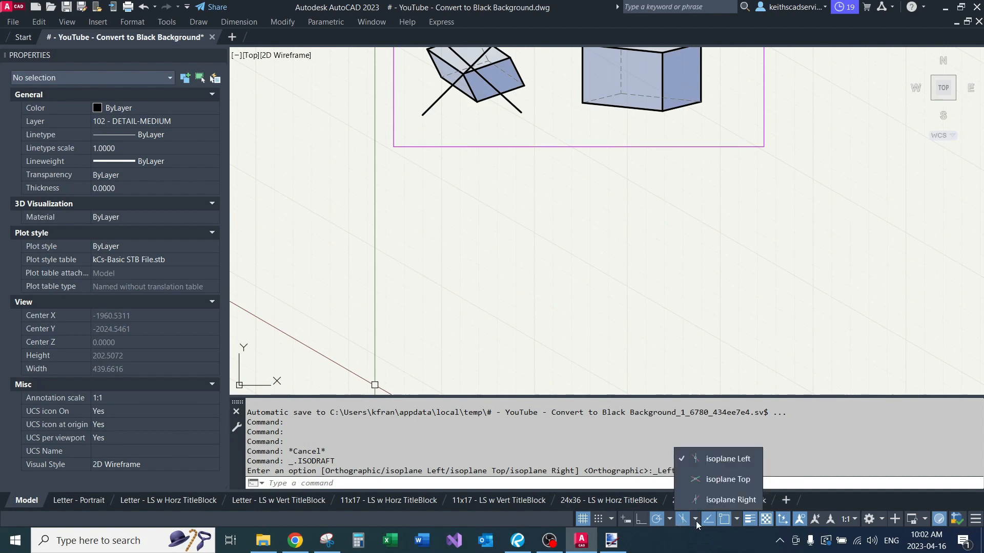
click(711, 479)
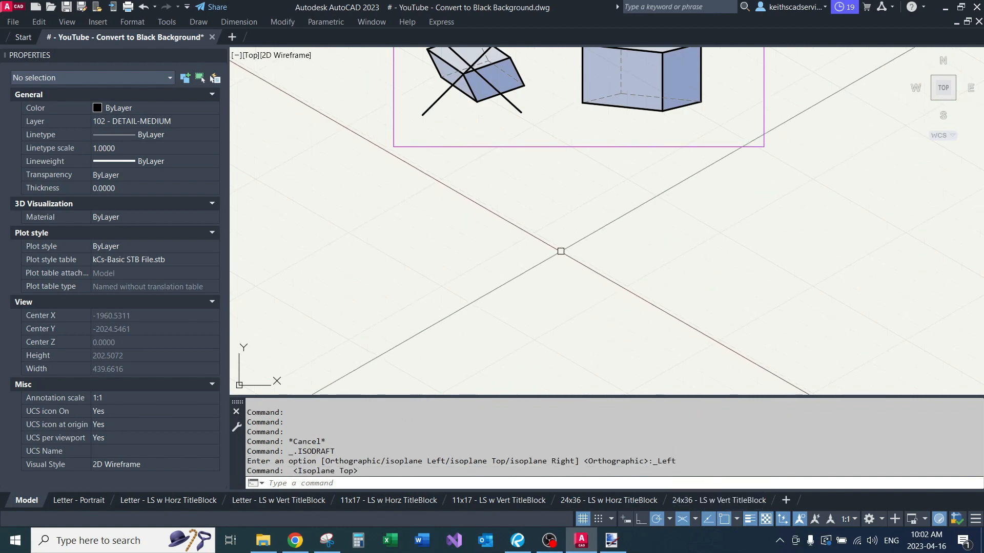
Step: Draw three connected isometric sides of a rhombus below the framed boxes, with the first side about 74 units long
text(l)
key(Return)
click(435, 246)
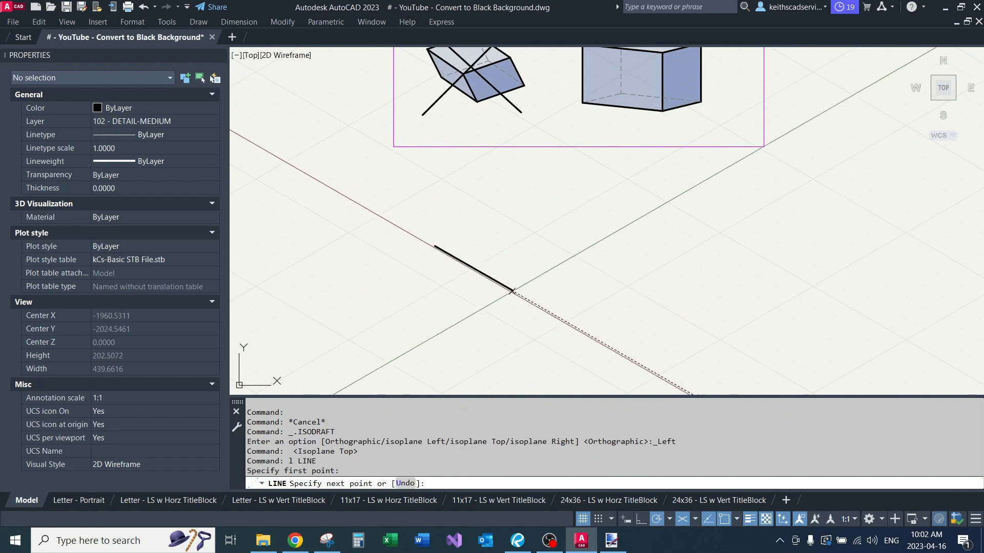
click(545, 310)
click(655, 246)
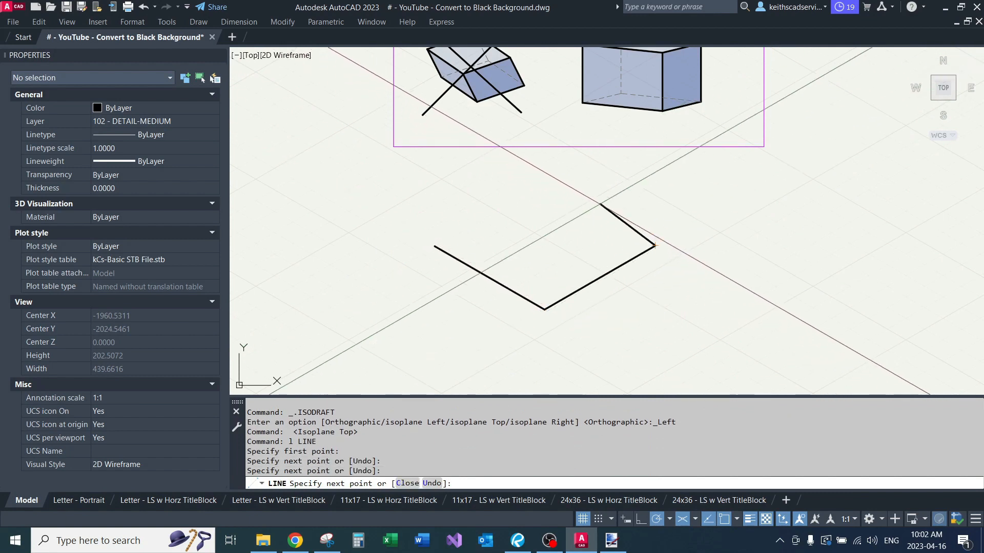
click(550, 185)
key(Return)
key(Return)
Step: Draw the fourth side of the rhombus from its open left corner and close the upper corner with a zero-radius Fillet
click(435, 246)
click(489, 215)
key(Return)
text(f)
key(Return)
click(463, 230)
click(567, 198)
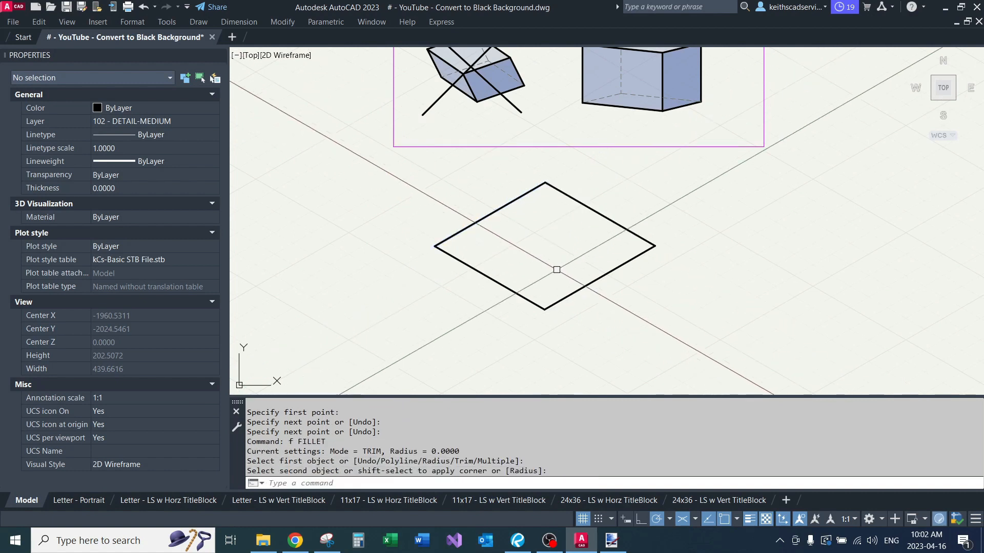
Step: Set the isoplane to Right and draw the box's right face with lines below the rhombus's lower-right edge
click(697, 519)
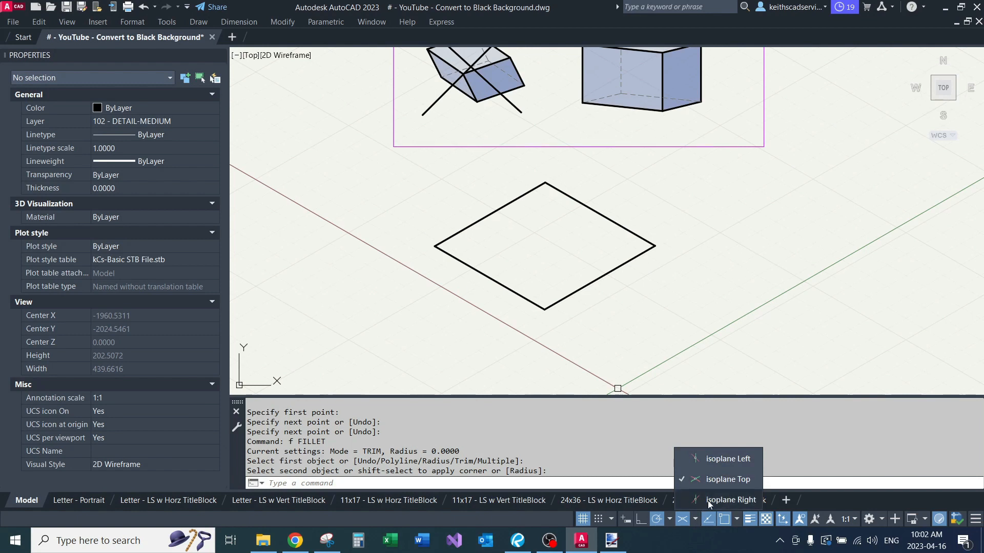
click(702, 502)
mouse_move(634, 331)
middle_down()
mouse_move(615, 237)
mouse_move(586, 268)
middle_up()
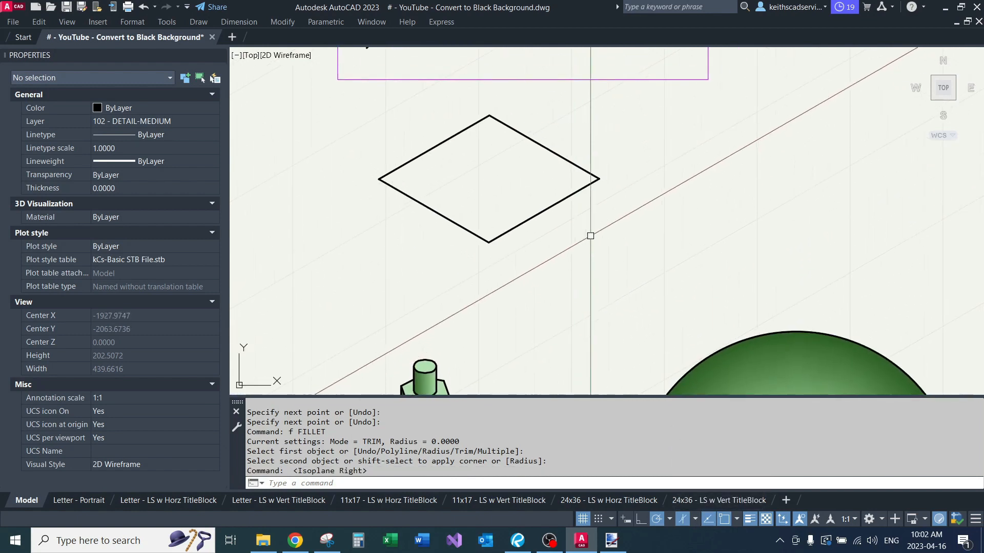
text(l)
key(Return)
click(599, 179)
click(599, 283)
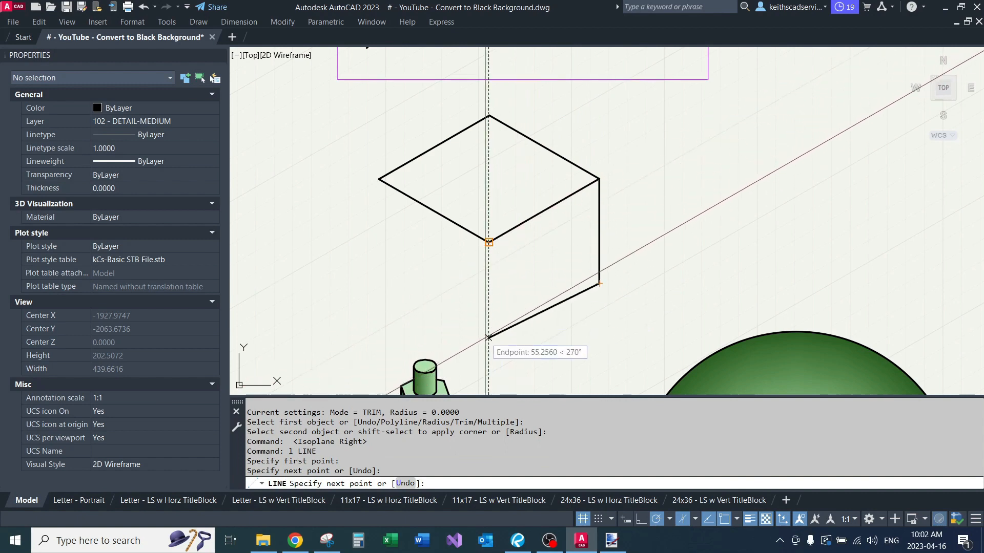
click(489, 347)
click(489, 241)
key(Return)
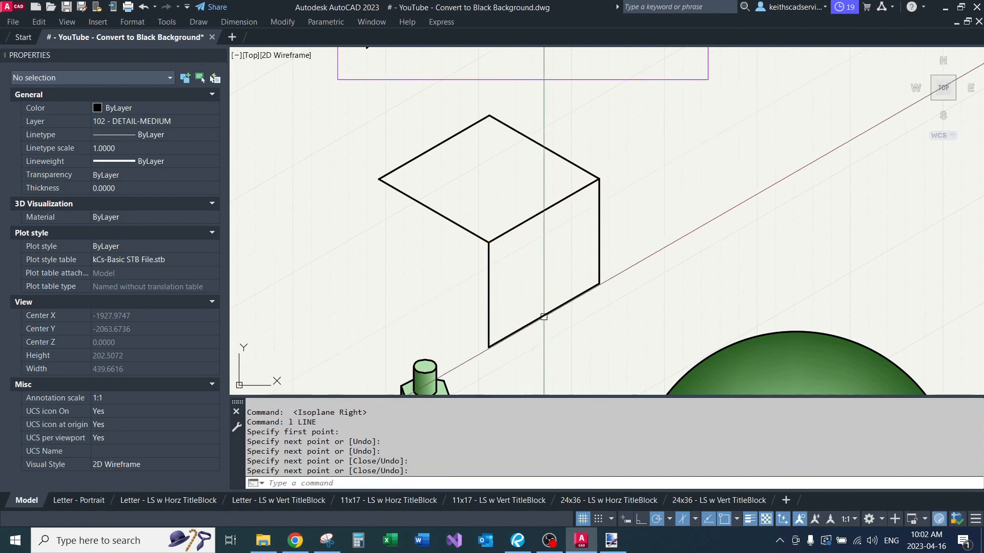
Step: Set the isoplane to Left and draw the lower and outer edges of the box's left face
click(696, 519)
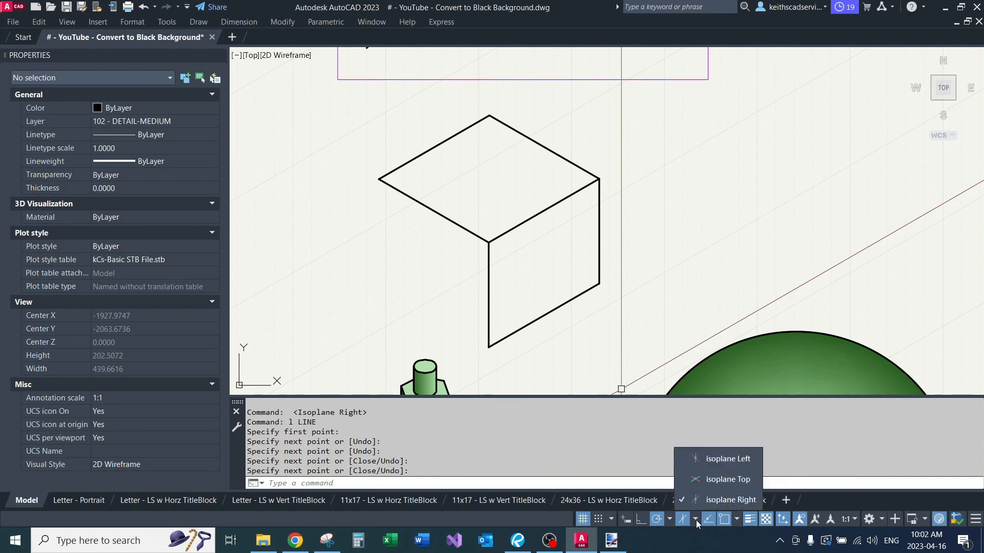
click(732, 461)
text(l)
key(Return)
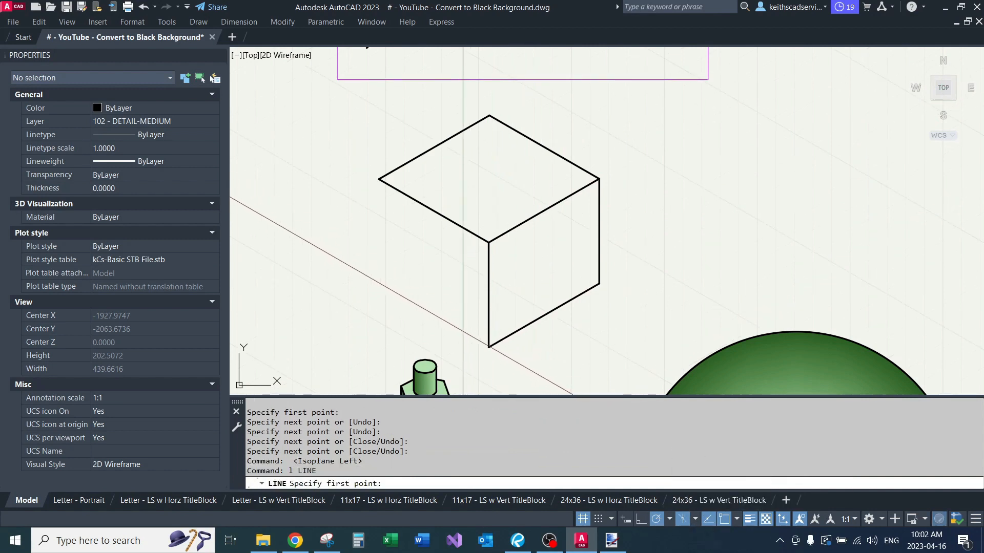
click(489, 347)
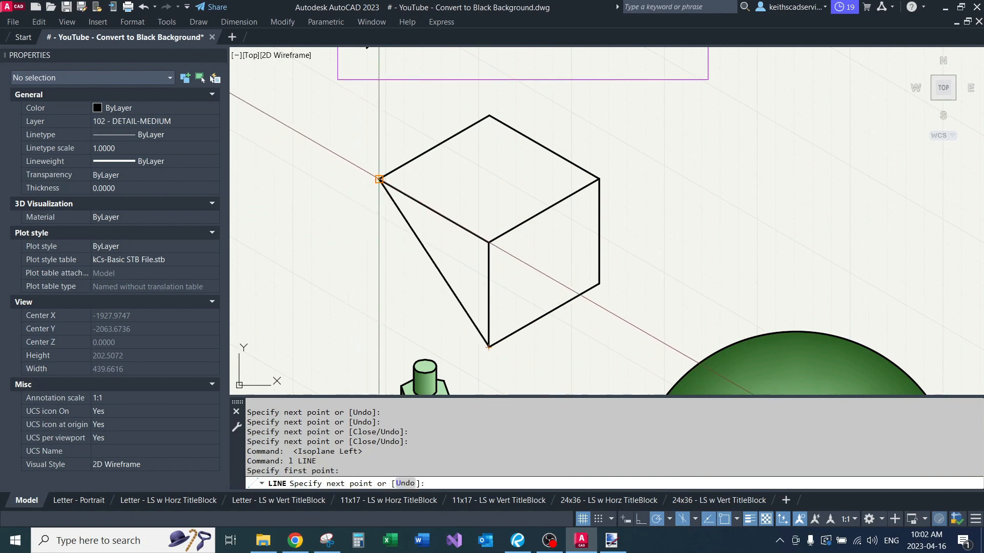
click(379, 283)
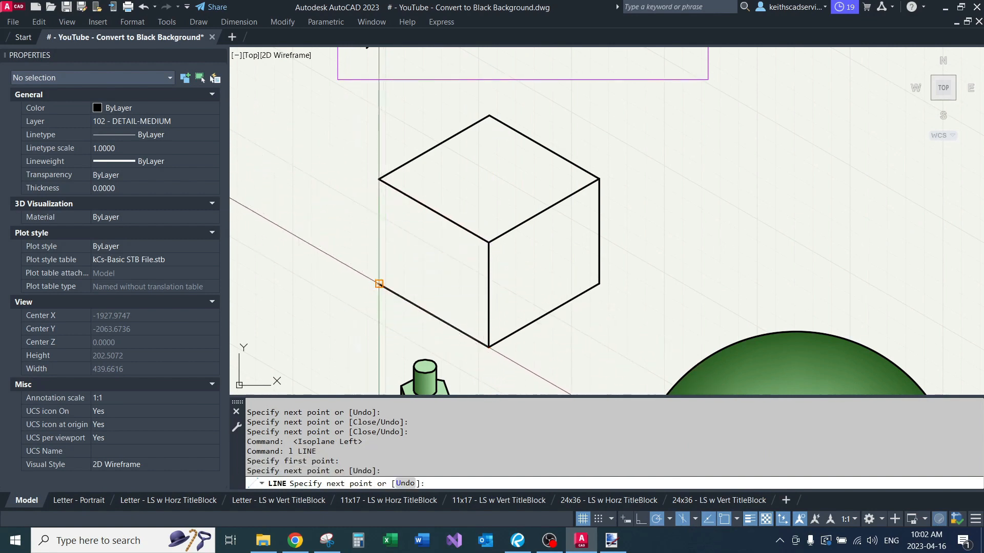
click(379, 179)
key(Return)
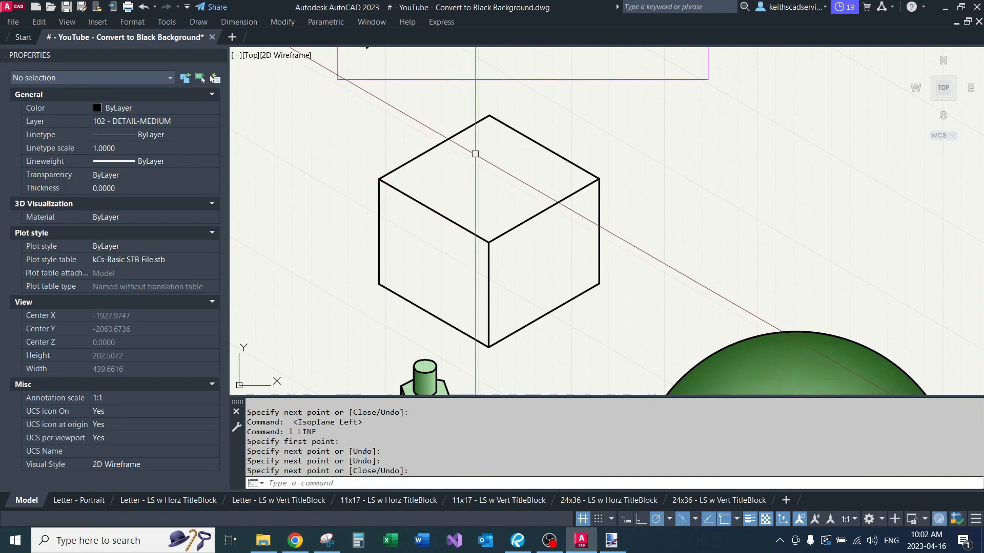
Step: Set the active isoplane back to Top
middle_drag(475, 154, 473, 210)
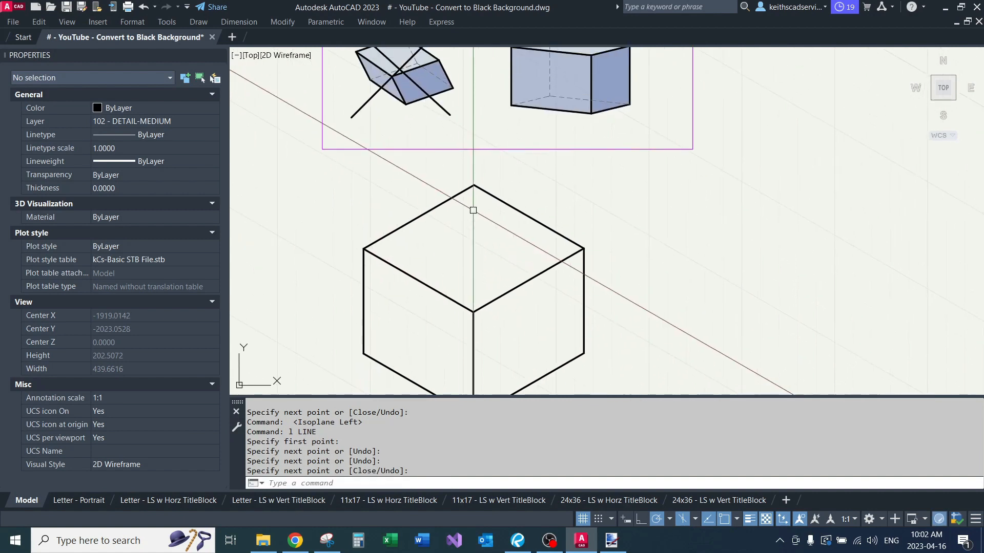
scroll(385, 234, down, 3)
middle_drag(532, 209, 529, 219)
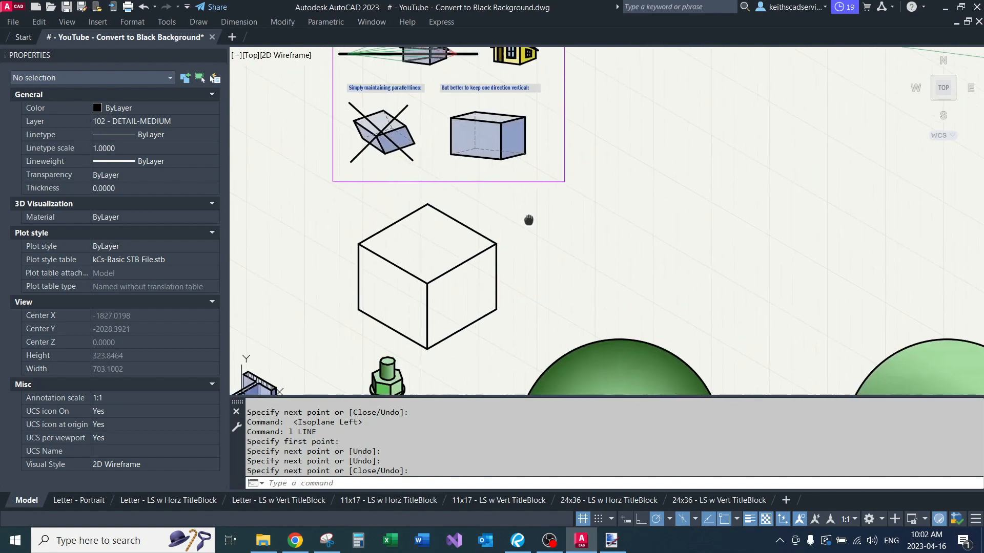
scroll(606, 218, up, 1)
scroll(606, 217, up, 1)
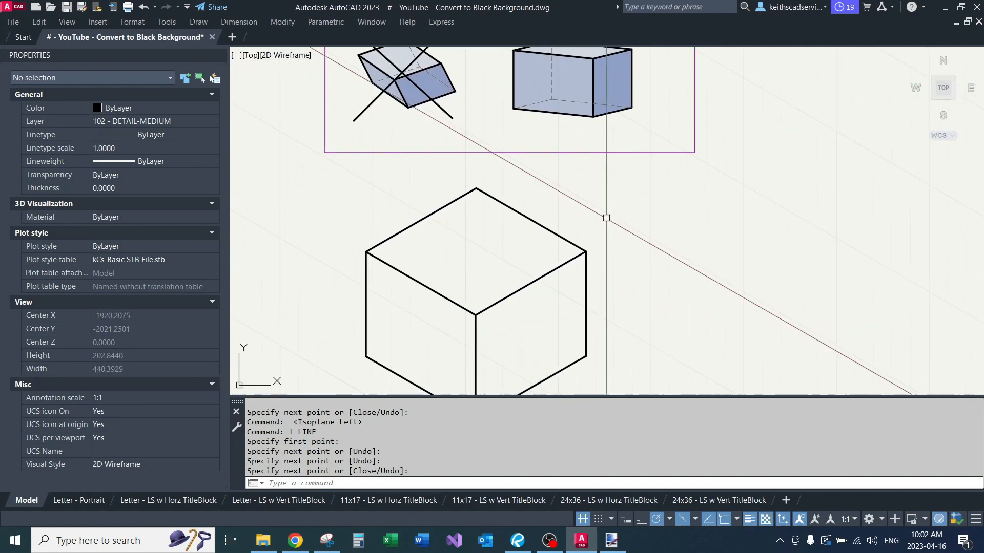
middle_drag(476, 247, 510, 217)
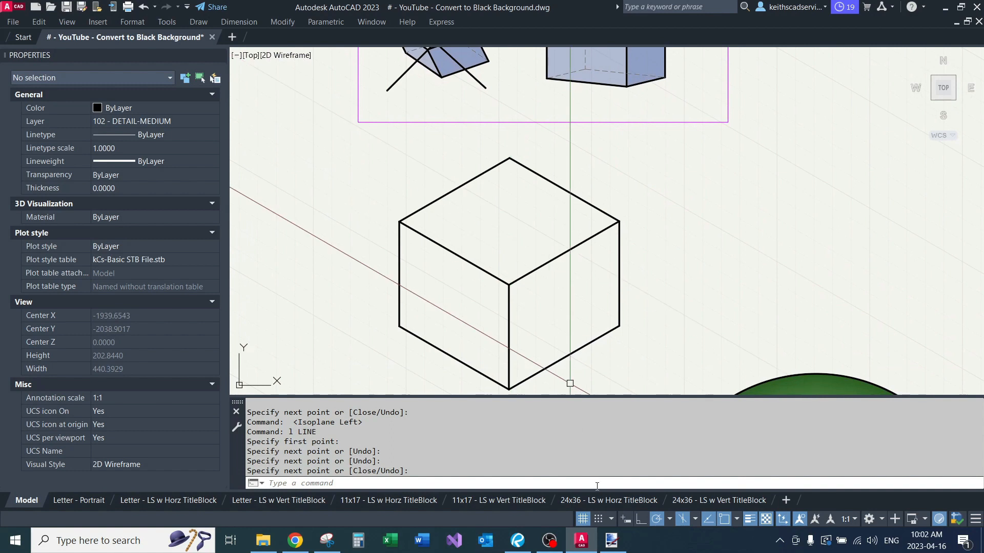
click(696, 519)
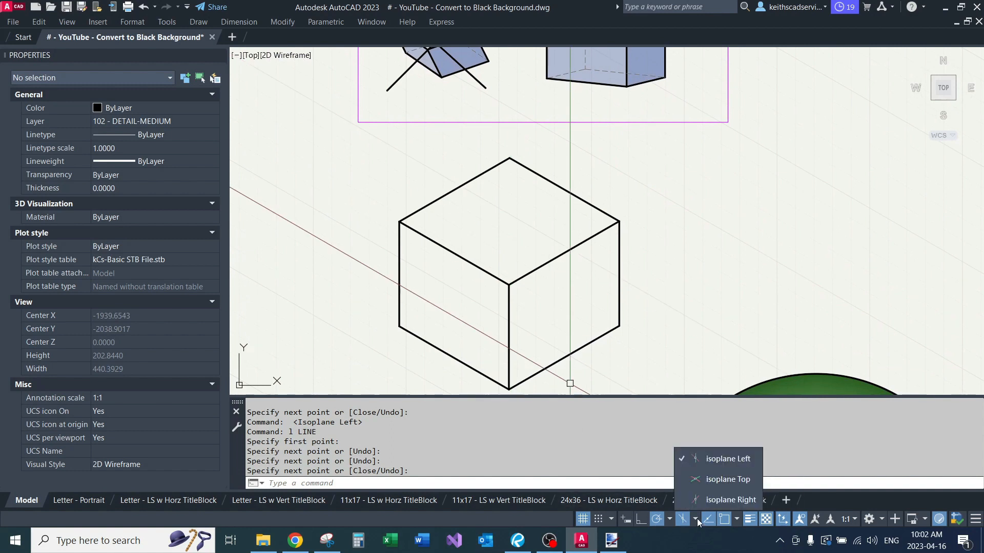
click(727, 480)
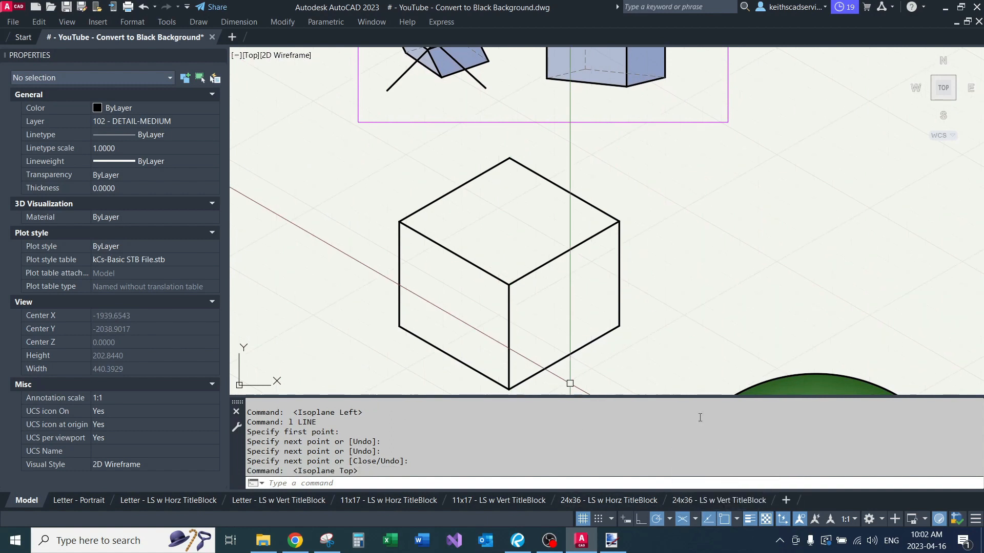
Step: Stretch the top face of the isometric box straight down by about 50 units to make a thin slab
scroll(713, 154, down, 2)
mouse_move(660, 172)
mouse_down()
mouse_move(508, 169)
mouse_move(461, 287)
mouse_move(661, 174)
mouse_up()
text(s)
key(Return)
click(693, 203)
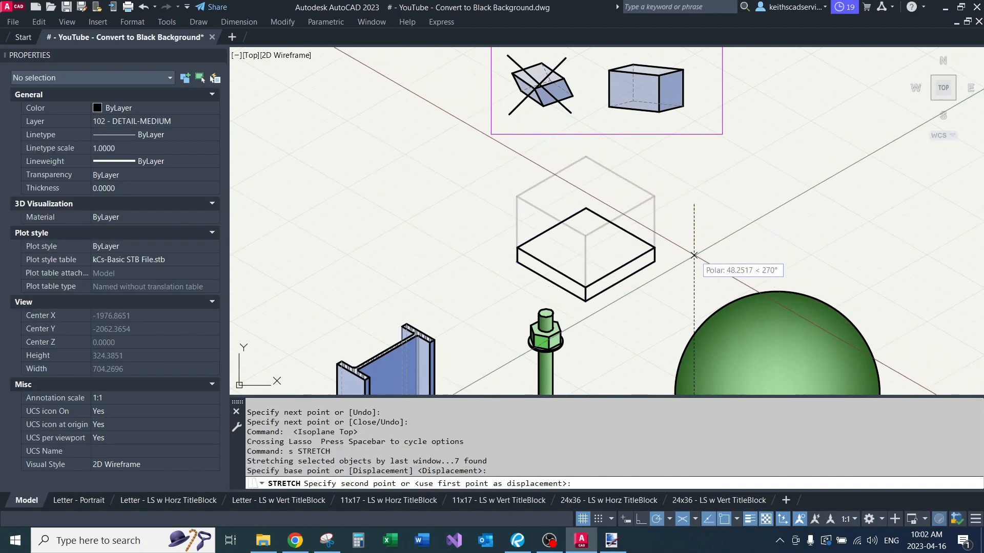
click(694, 260)
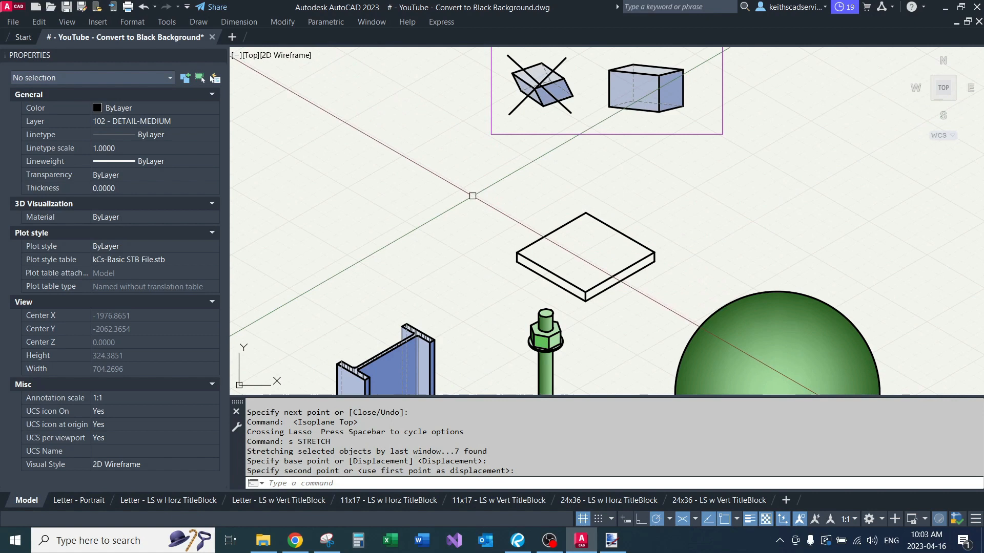
Step: Move the whole slab straight up, away from the bolt below it
click(461, 180)
click(675, 315)
middle_drag(674, 314, 619, 347)
text(m)
key(space)
click(636, 274)
click(636, 226)
Step: Draw an isocircle with a major radius of about 35 units centred on the slab's top face using Ellipse
scroll(495, 237, up, 4)
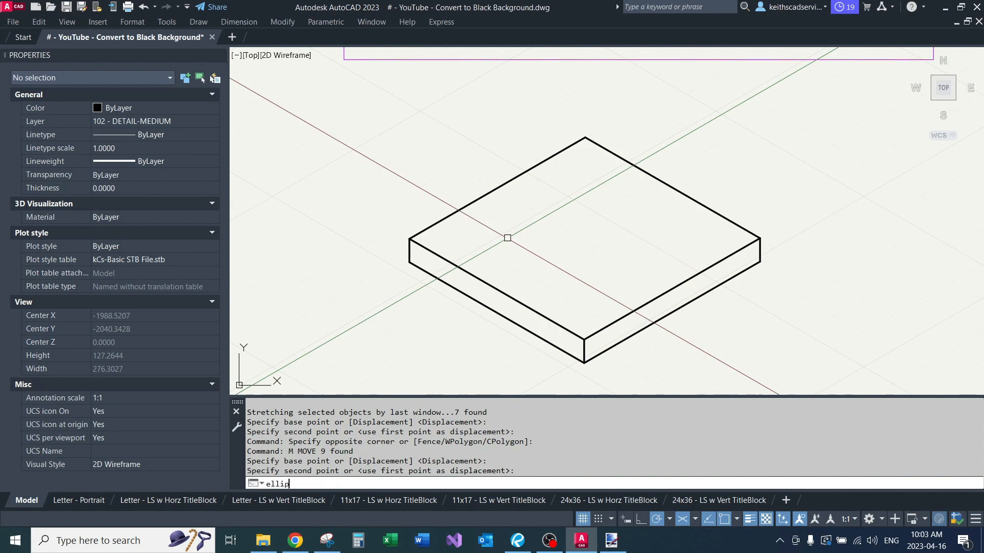
key(Return)
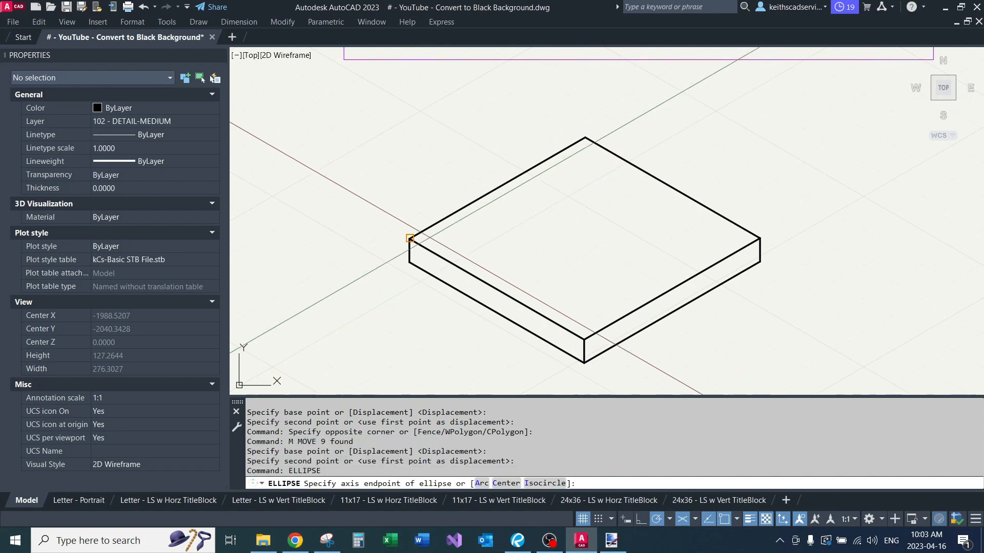
click(543, 484)
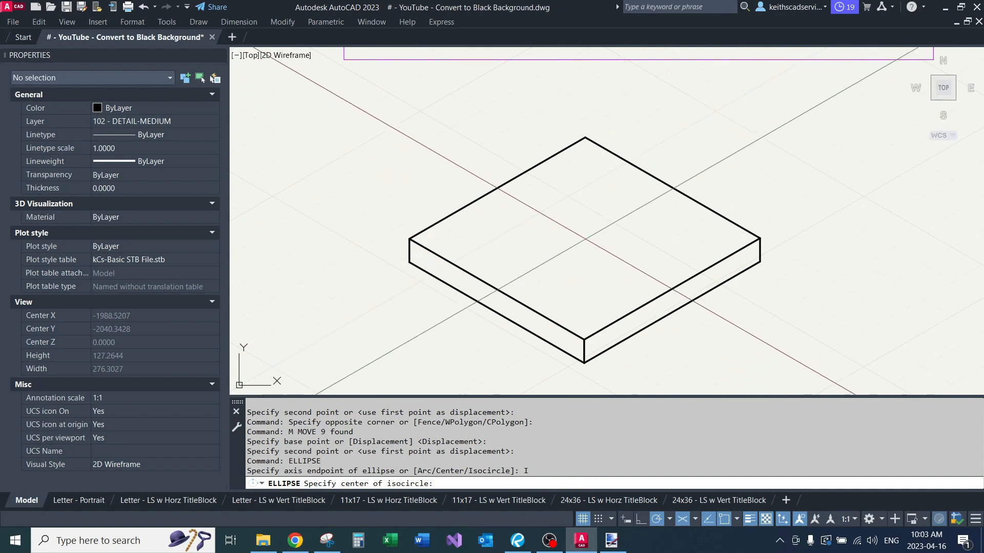
click(585, 237)
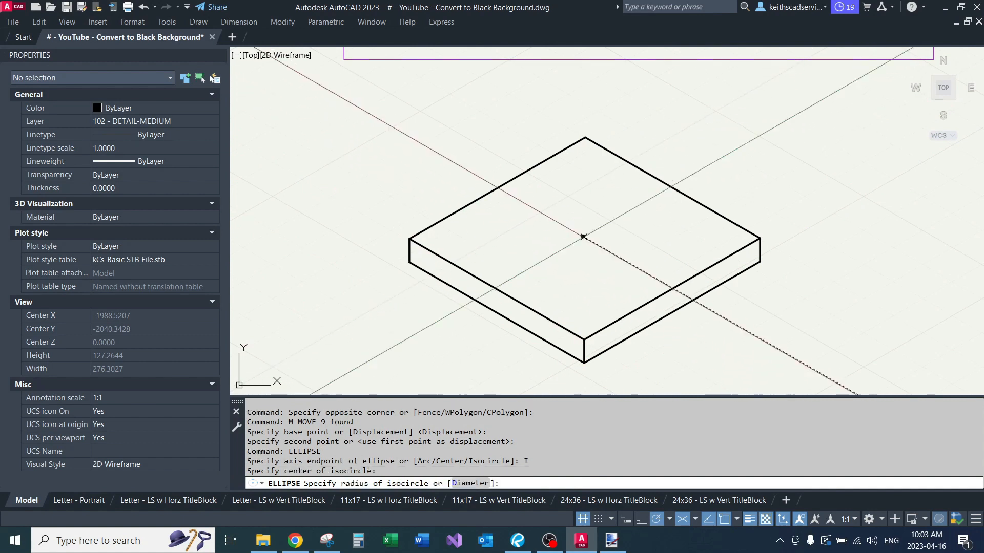
click(649, 275)
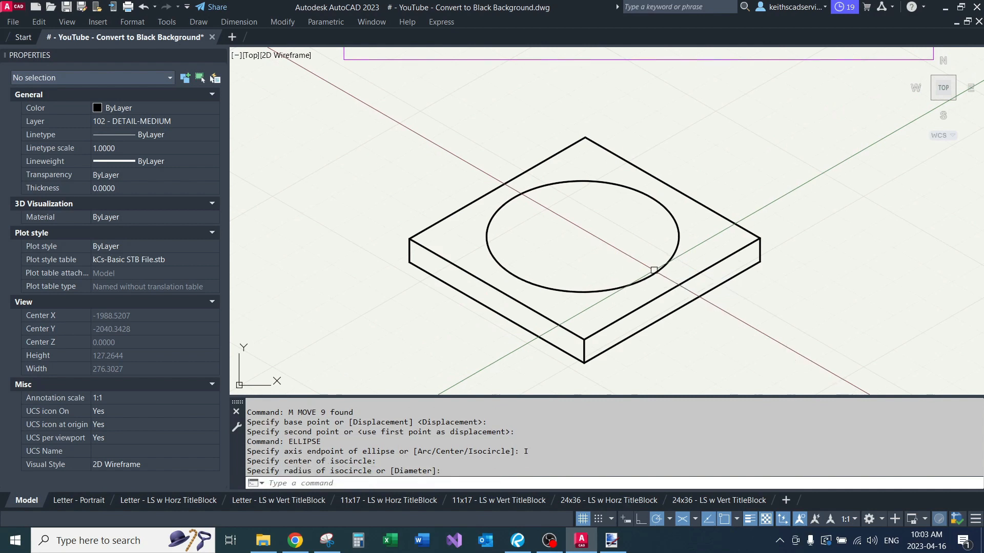
Step: Try to stretch the isocircle by its right quadrant grip, then cancel and erase the isocircle
click(600, 184)
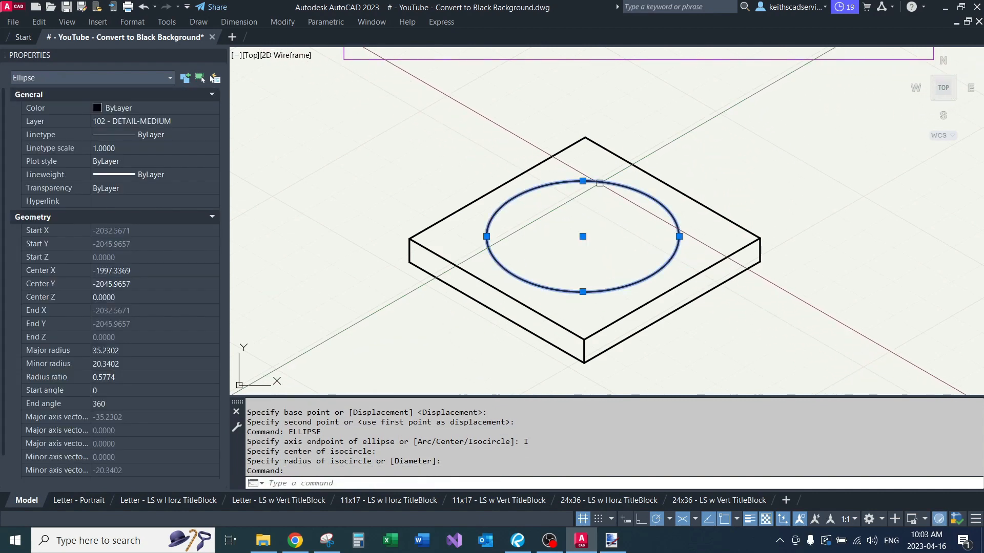
click(679, 236)
key(Escape)
key(Escape)
key(Escape)
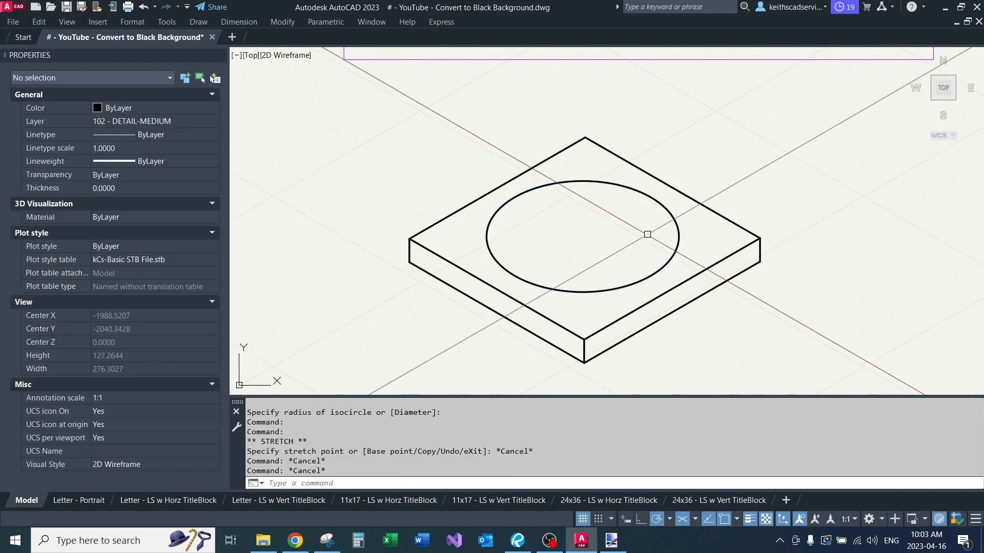
text(e)
key(Return)
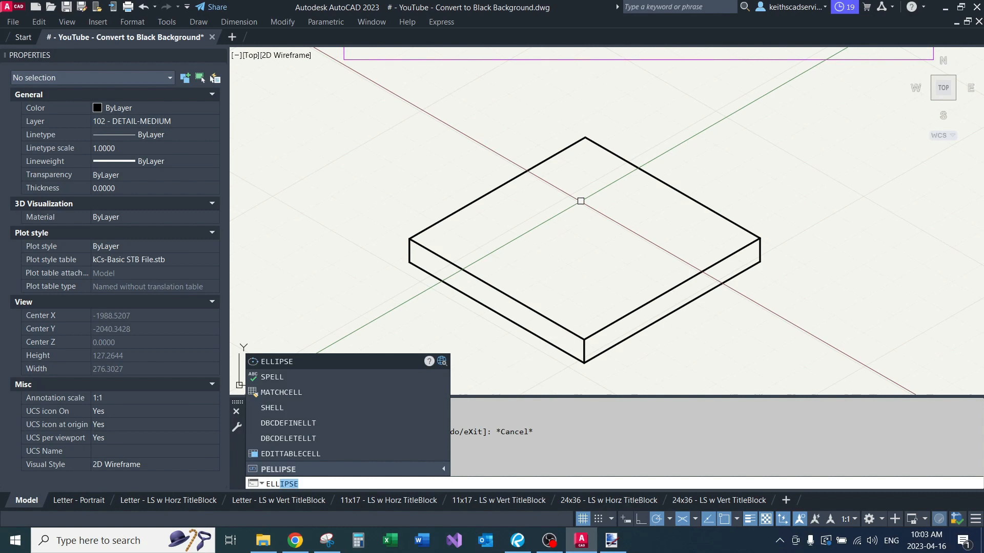
Step: Draw a smaller isocircle with a major radius of about 18 units at the centre of the slab's top face
key(Return)
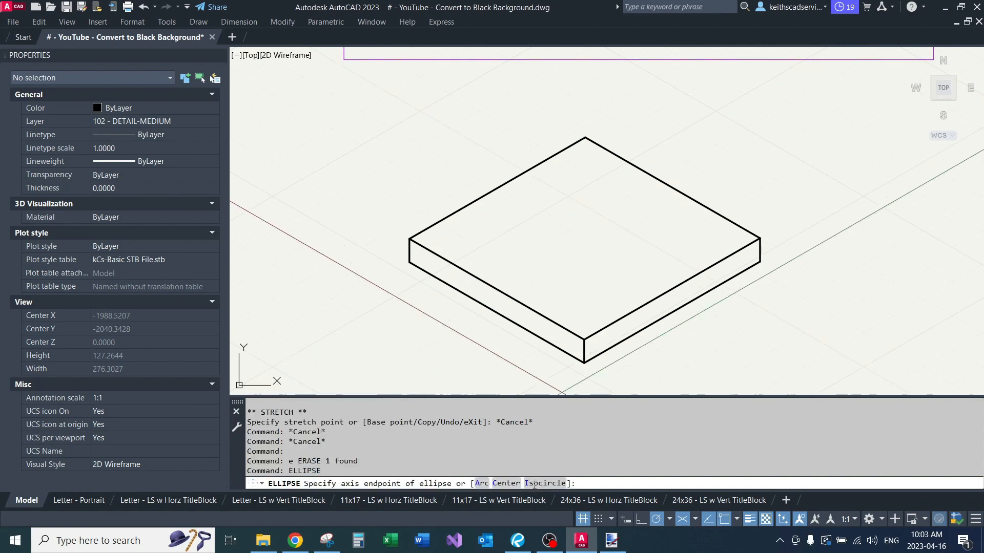
click(534, 484)
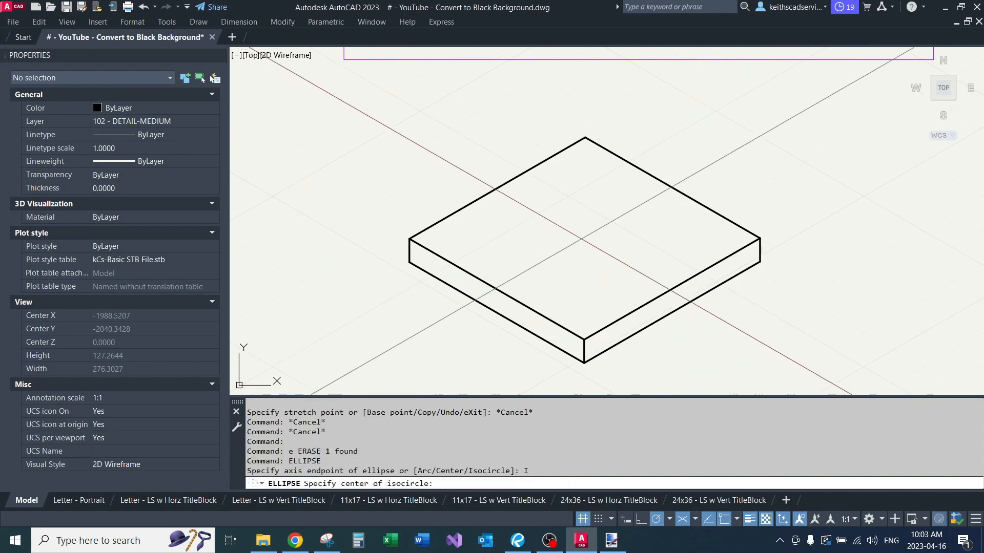
click(581, 240)
click(620, 256)
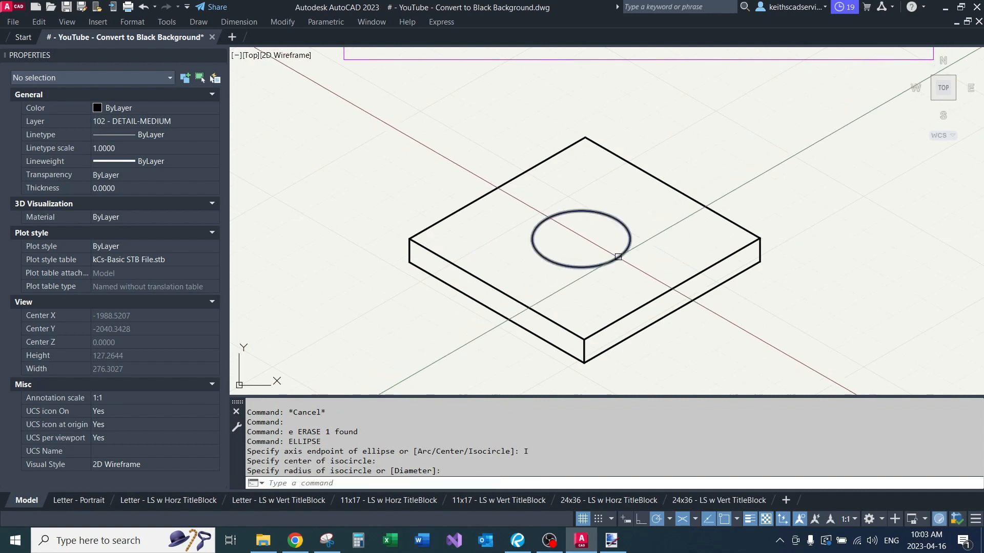
Step: Copy the isocircle straight down by the slab's thickness, using the endpoints of the front vertical edge
click(618, 256)
text(c)
key(Return)
click(584, 339)
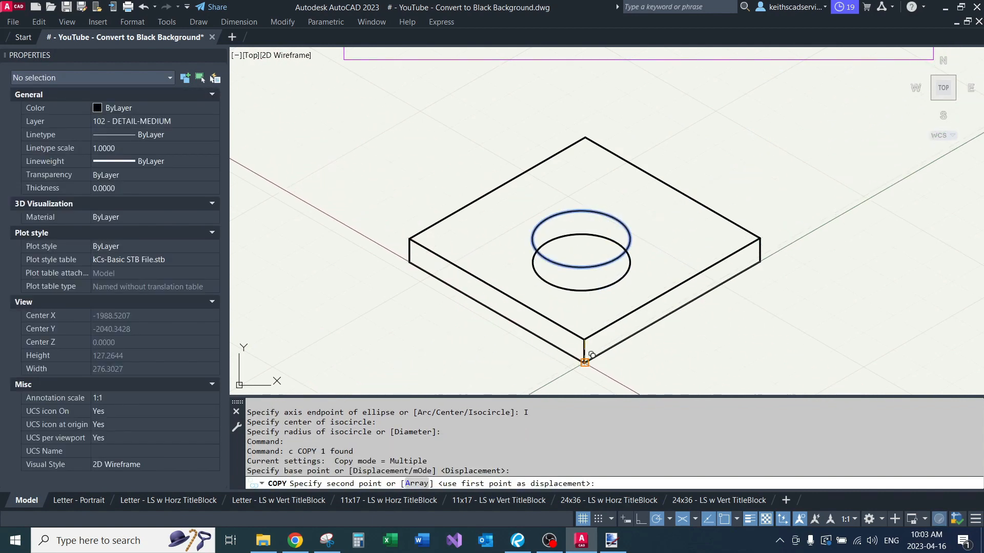
click(584, 362)
key(Return)
Step: Trim the part of the lower isocircle outside the upper one to form a see-through hole in the slab
click(590, 267)
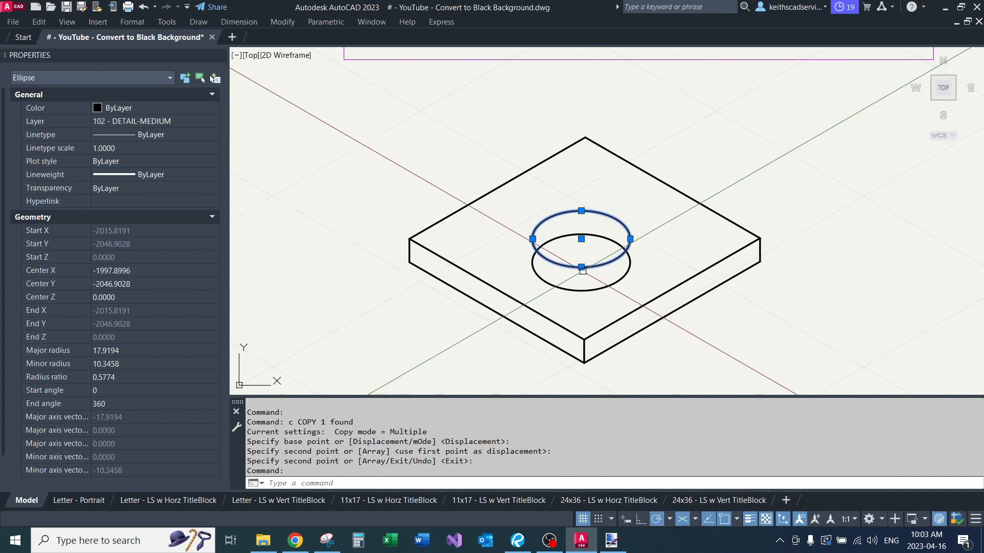
text(tr)
key(Return)
click(592, 293)
scroll(589, 303, down, 4)
scroll(617, 253, up, 4)
middle_drag(580, 279, 661, 232)
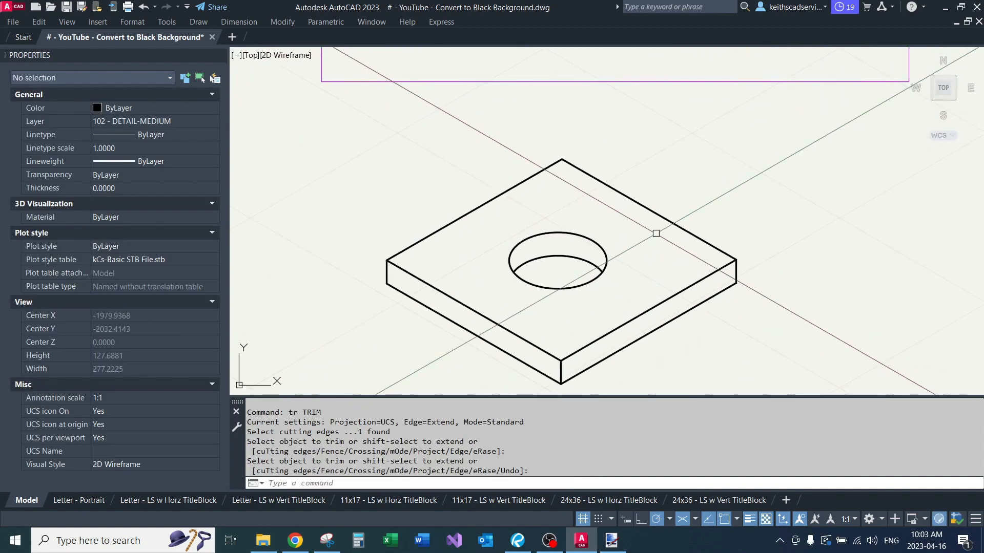
scroll(661, 226, down, 4)
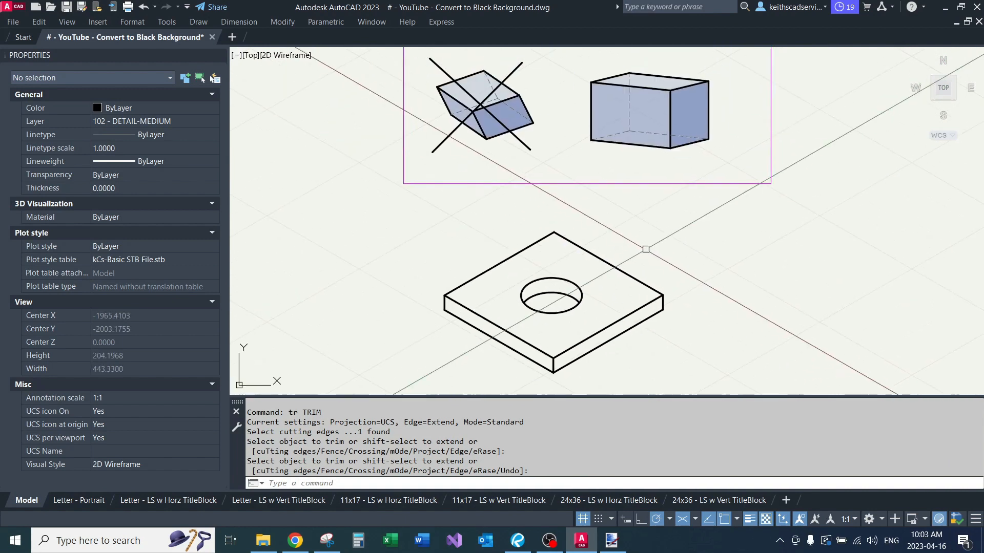
Step: Switch off isometric drafting to return to orthographic drafting beside the slab
middle_drag(661, 273, 552, 225)
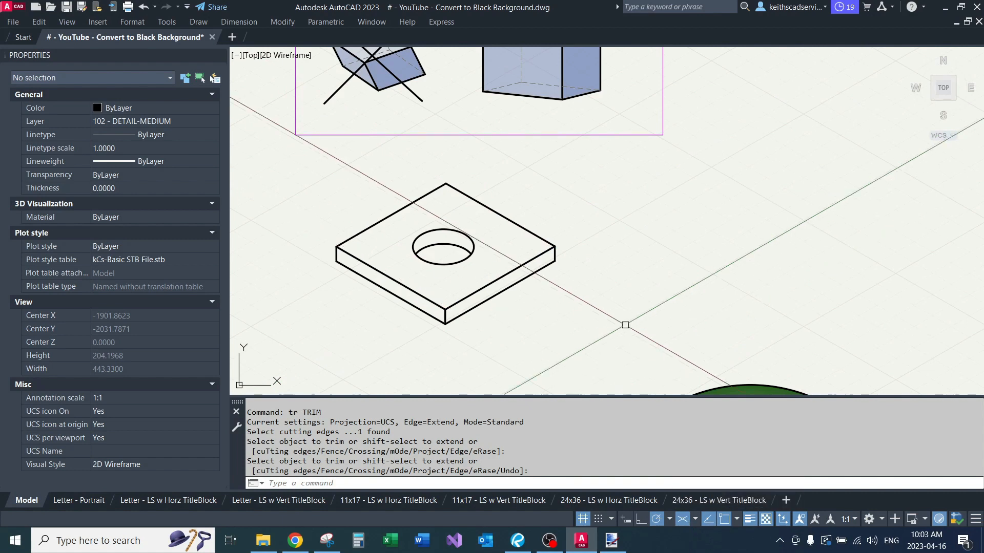
middle_drag(619, 282, 603, 291)
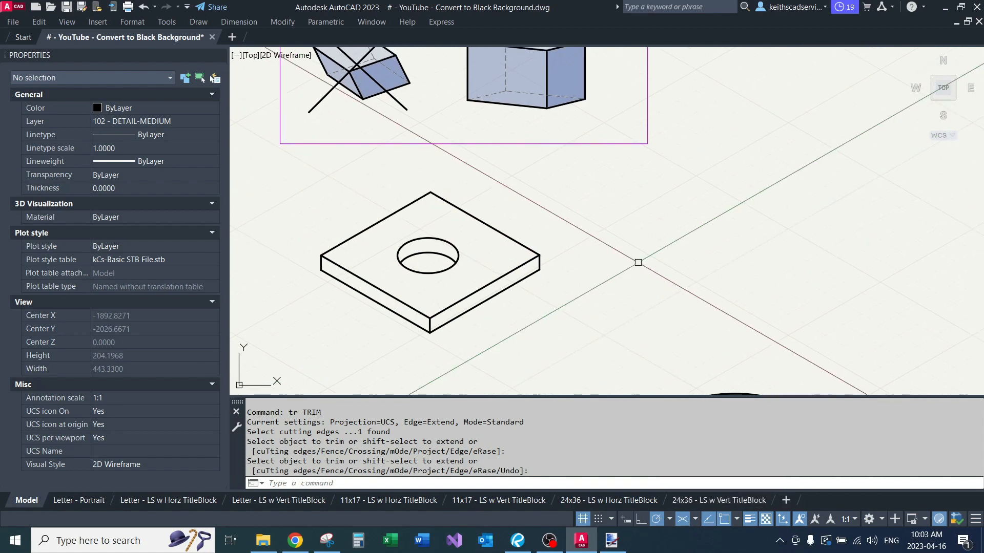
click(682, 519)
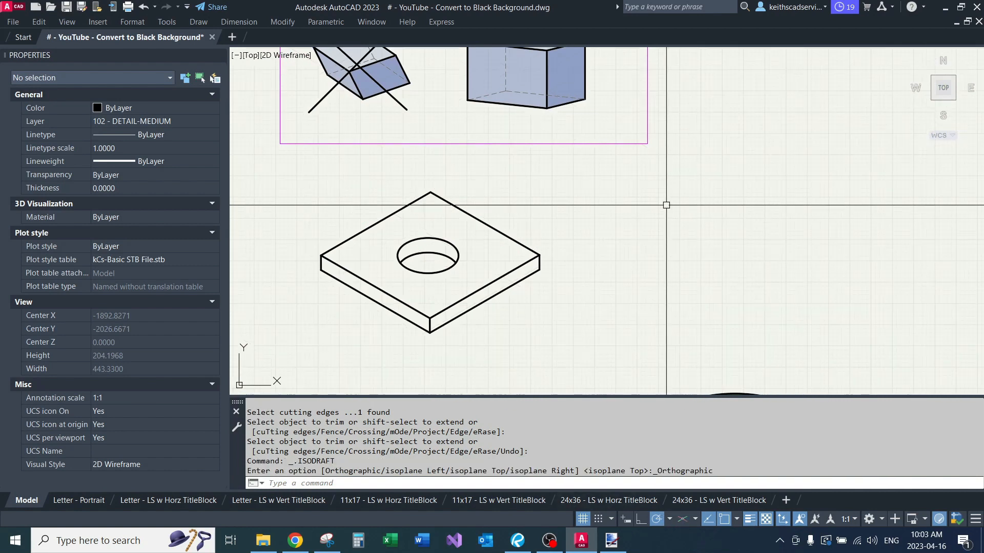
Step: Draw a line about 95 units long at 13° right of the slab and a shorter line slanting down from its left end
text(L)
key(Return)
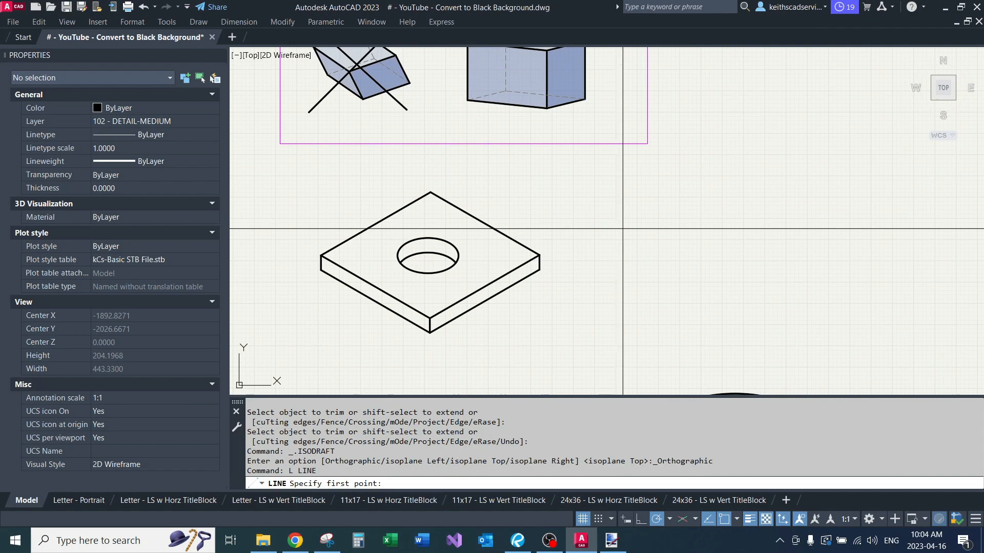
click(616, 239)
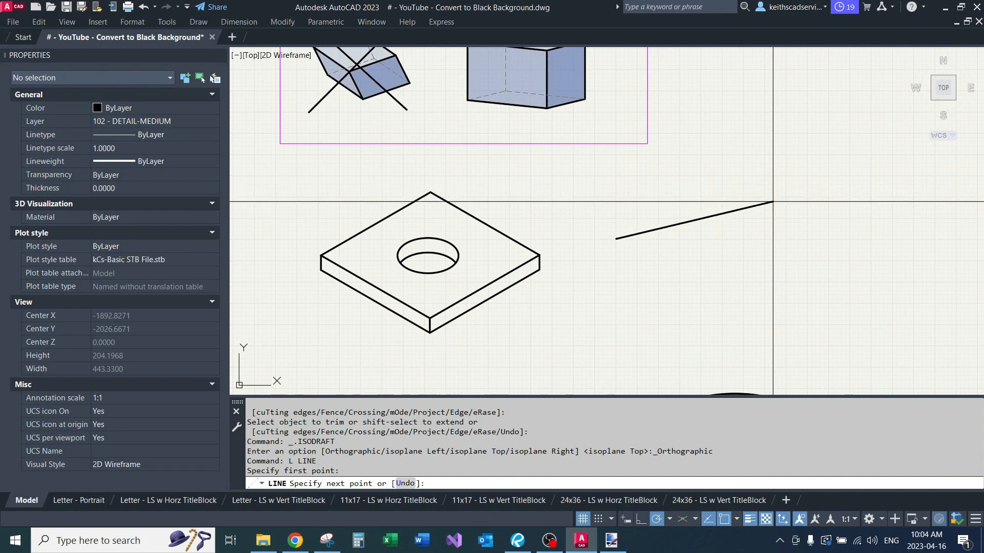
click(773, 201)
key(Return)
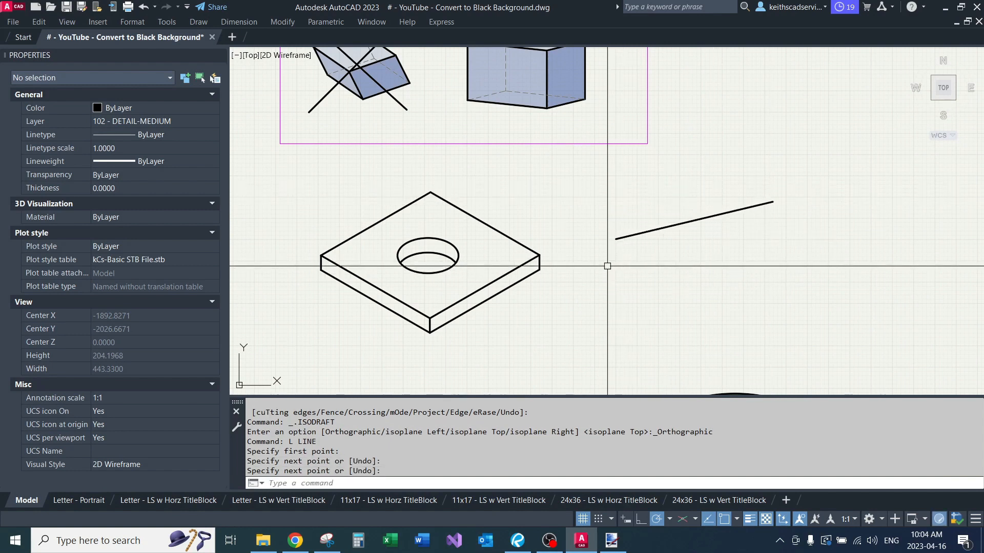
key(Return)
click(616, 238)
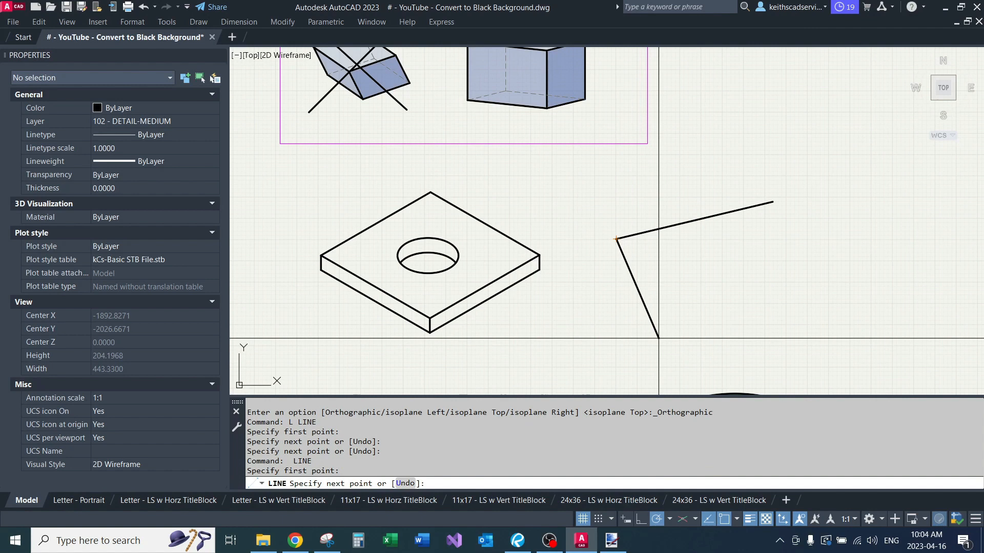
click(659, 338)
key(Return)
Step: Copy the long slanted line from its left end to the lower end of the short line
click(670, 230)
click(650, 201)
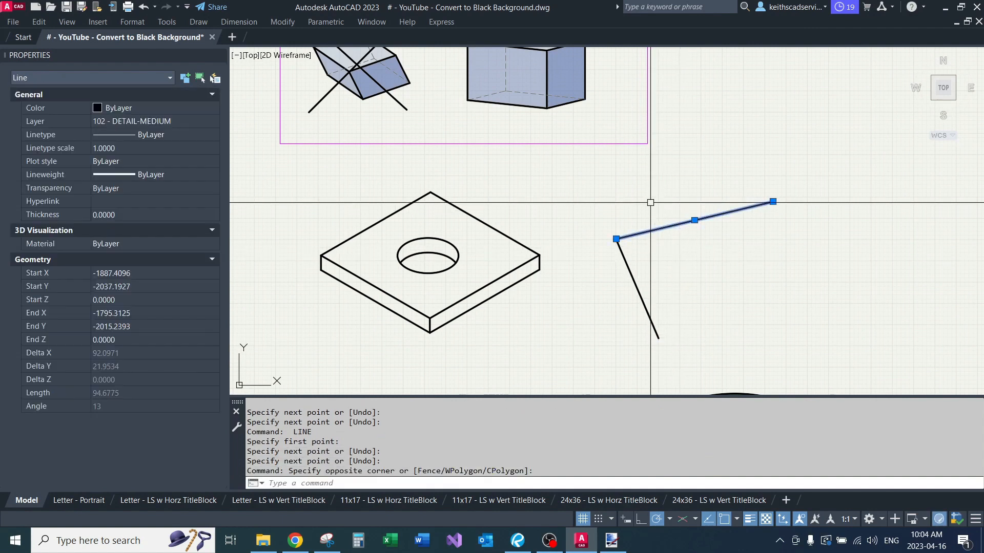
text(c)
key(Return)
click(617, 239)
click(659, 338)
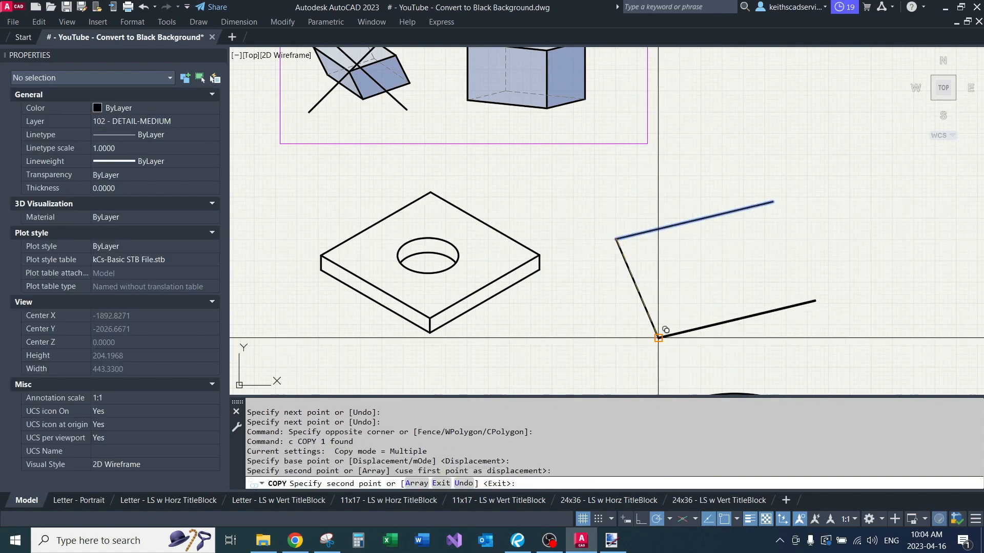
key(Return)
Step: Copy the short line to the right end of the long line to close the four-sided face
click(652, 268)
click(618, 273)
text(c)
key(Return)
click(617, 238)
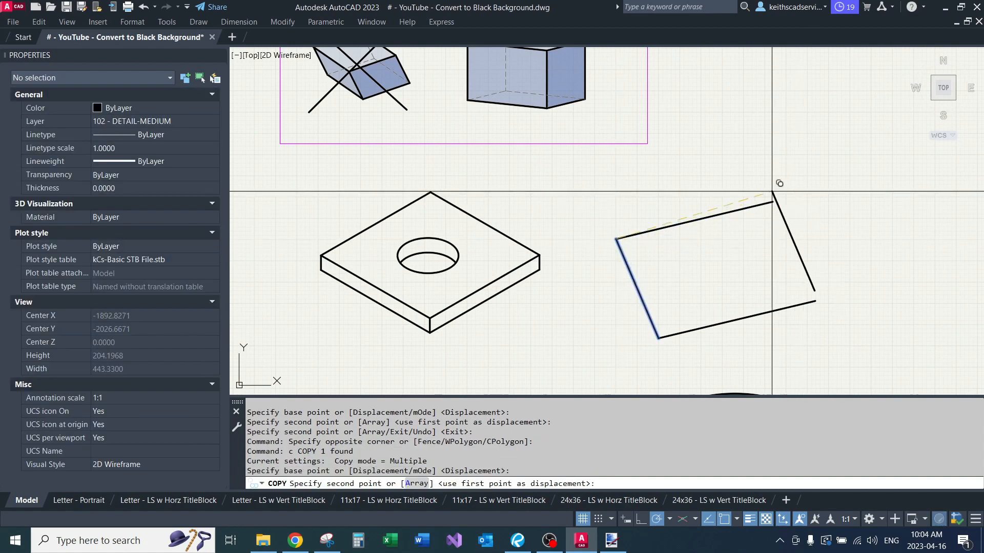
click(772, 202)
key(Return)
Step: Copy all four edges of the slanted face straight down by about 11 units
middle_drag(752, 280, 745, 239)
click(782, 149)
click(617, 308)
text(c)
key(Return)
click(593, 264)
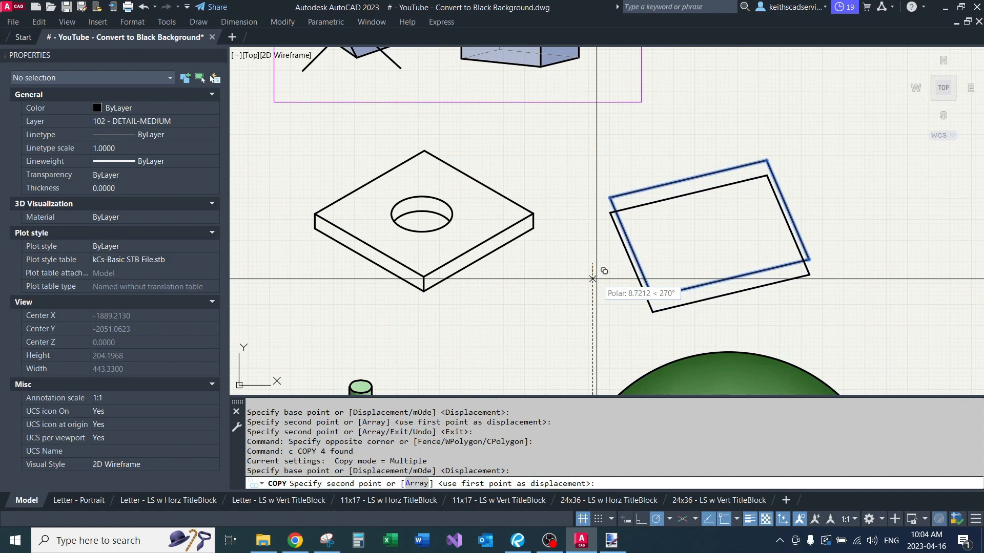
click(592, 281)
key(Return)
Step: Connect the upper and lower outlines with vertical lines at the left, front and right corners
text(l)
key(Return)
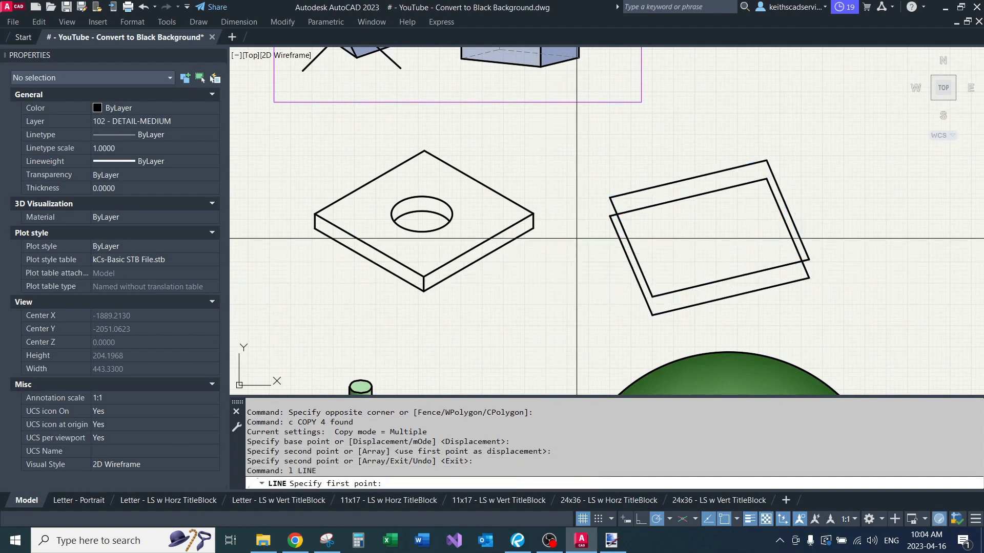
click(609, 216)
click(609, 197)
key(Return)
key(Return)
click(652, 314)
click(653, 297)
key(Return)
key(Return)
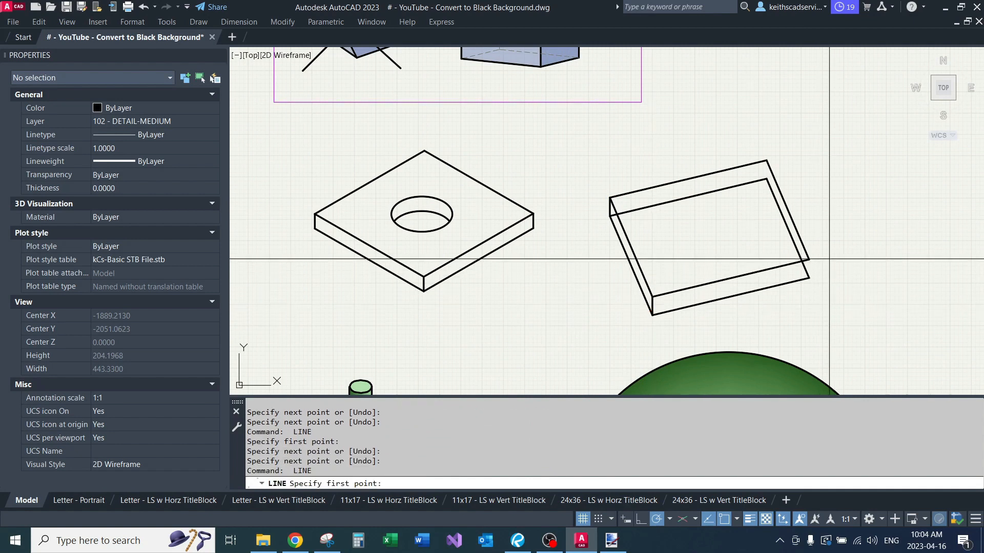
click(811, 279)
key(Return)
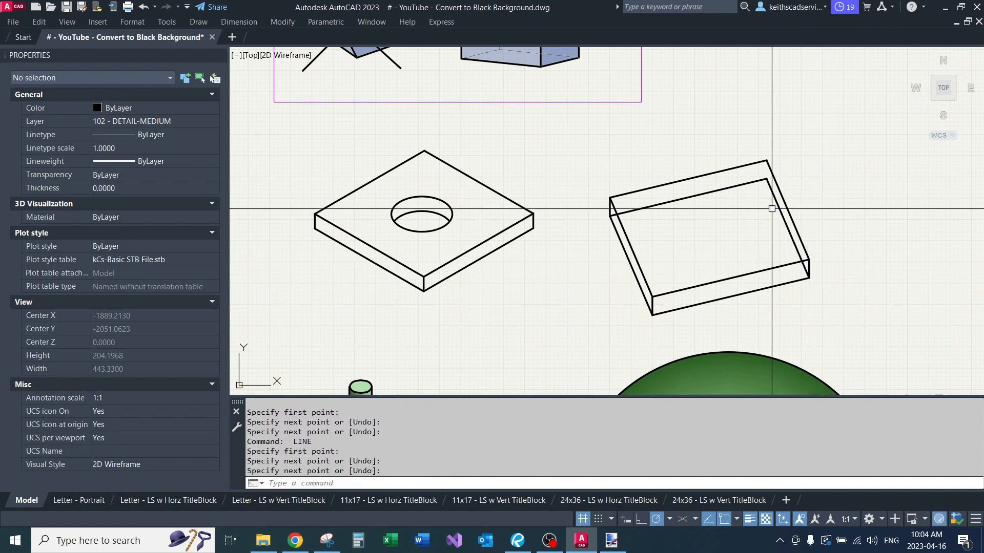
Step: Erase the two hidden lower back edges so the new shape reads as a solid slab
click(789, 220)
text(e)
key(Return)
click(726, 196)
click(687, 195)
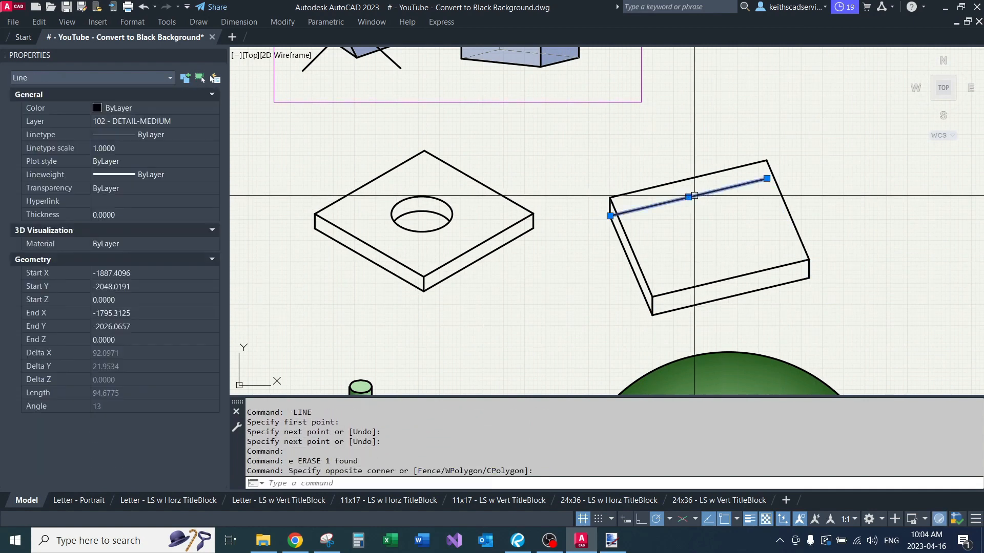
text(E)
key(Return)
Step: Draw a tilted ellipse on the new slab's top face with a major radius of about 36 units and minor radius of about 21
middle_drag(706, 213, 609, 222)
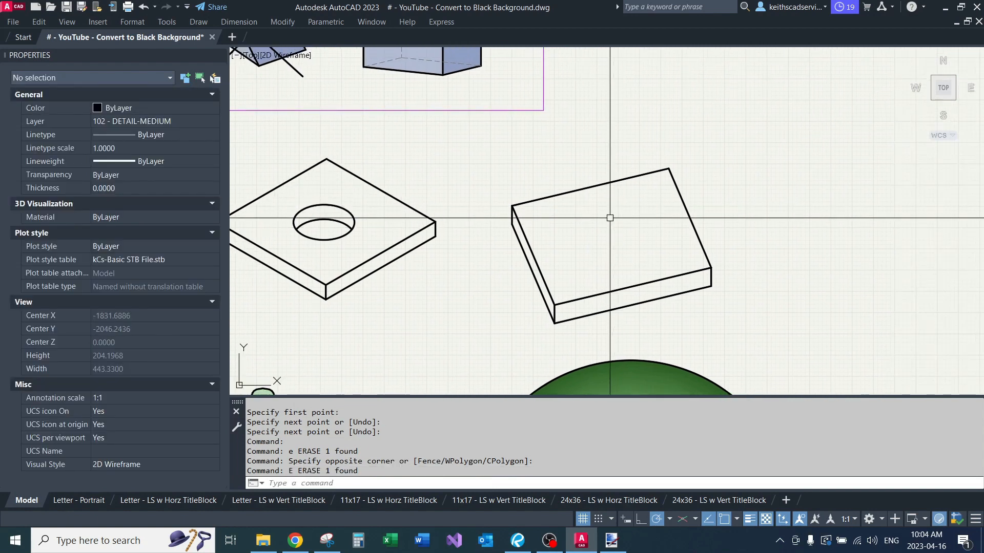
text(el)
key(Return)
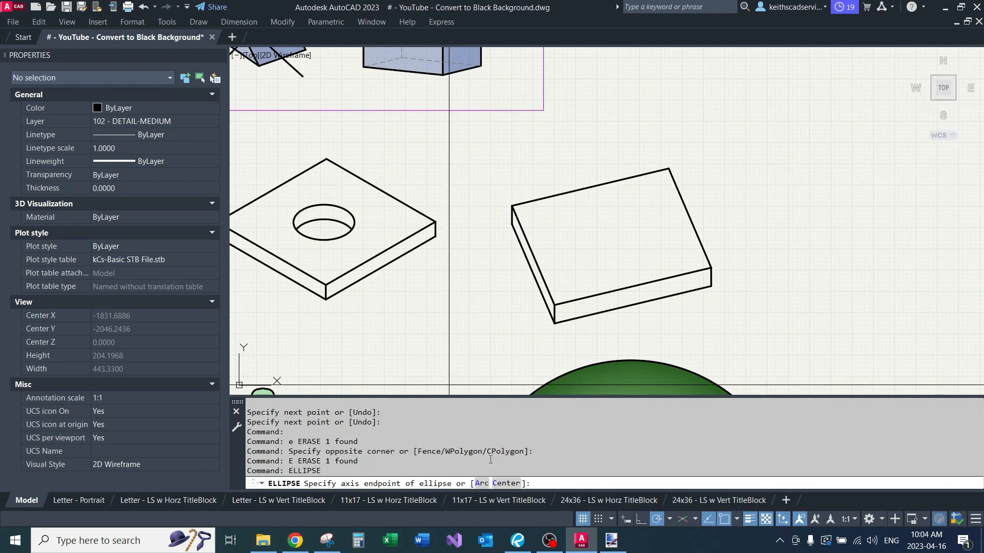
scroll(563, 228, up, 2)
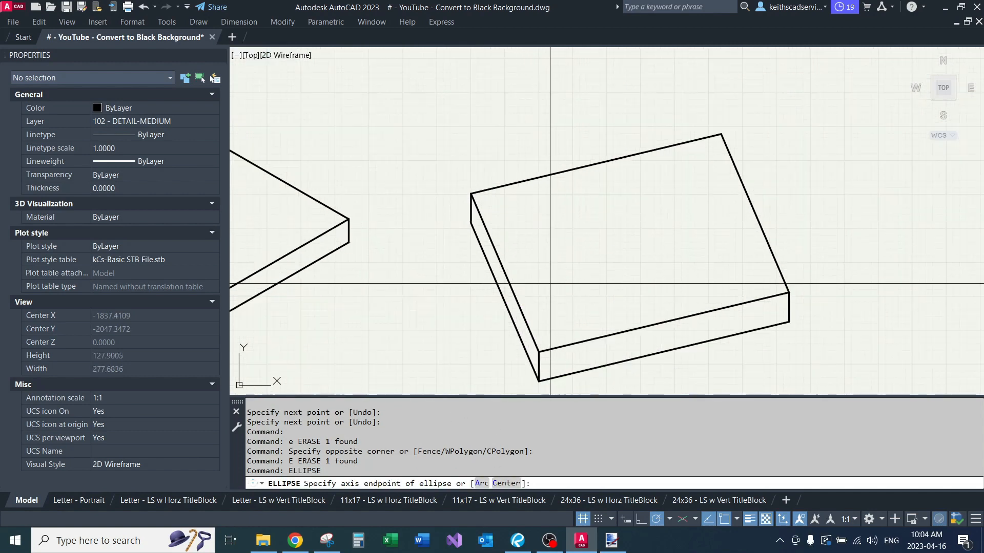
click(548, 301)
click(705, 187)
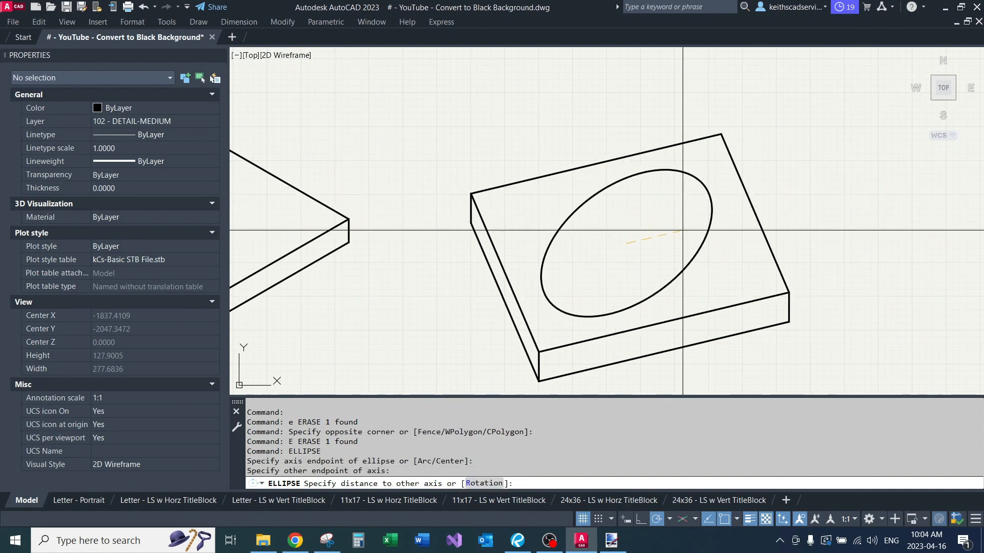
click(683, 230)
Step: Rotate the ellipse clockwise about its centre until its long axis is nearly horizontal
click(728, 232)
click(692, 230)
text(r)
key(Return)
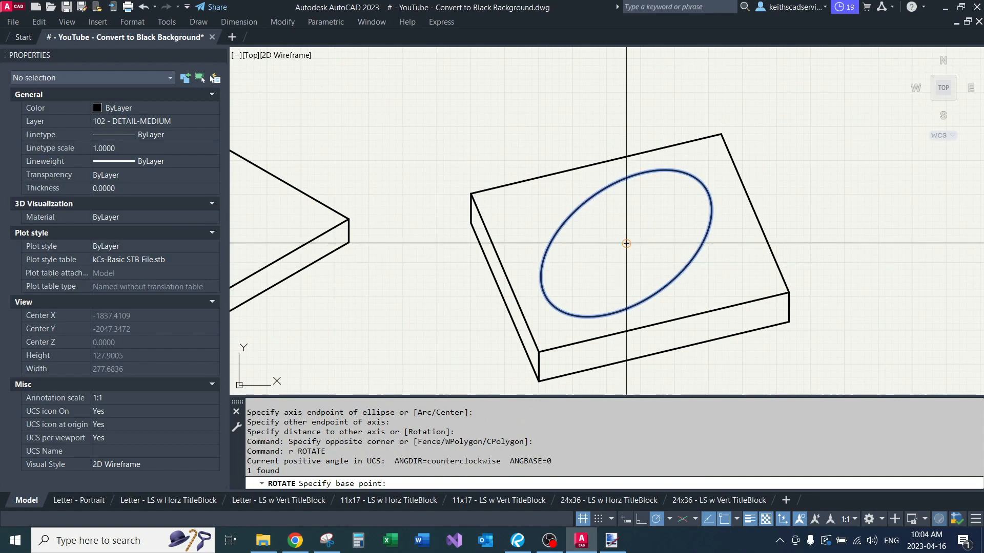
click(626, 243)
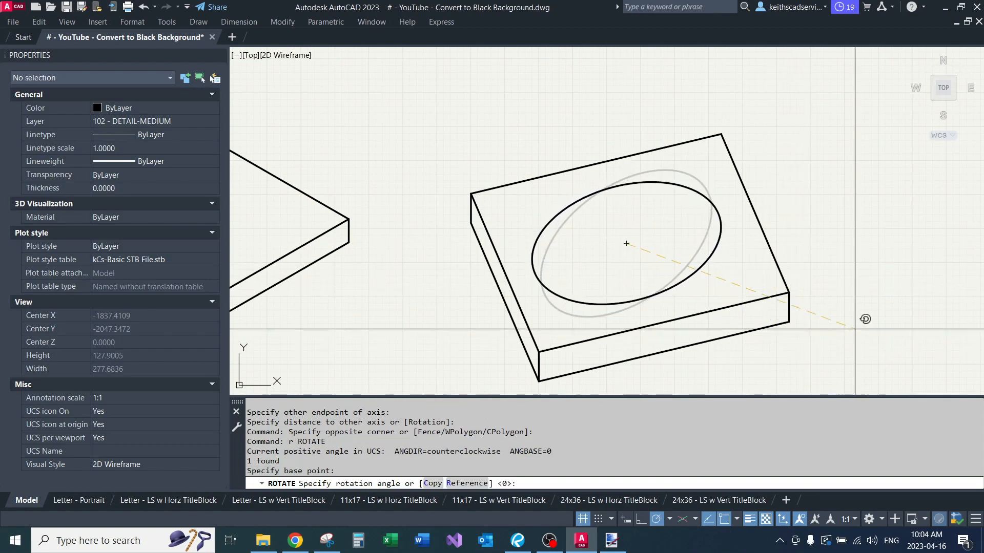
click(832, 368)
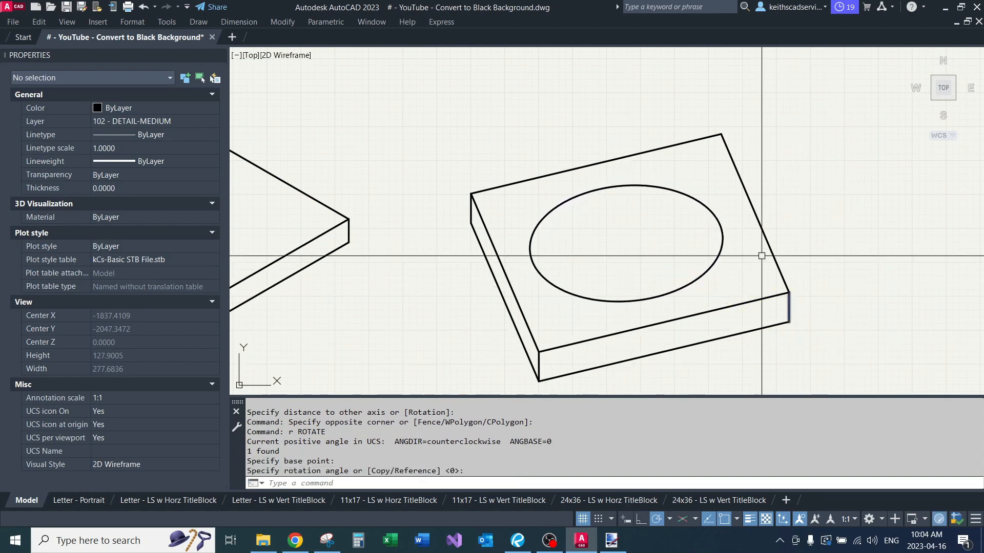
Step: Move the ellipse slightly to the right within the top face
click(727, 201)
click(689, 223)
scroll(642, 233, up, 2)
text(m)
key(space)
click(560, 220)
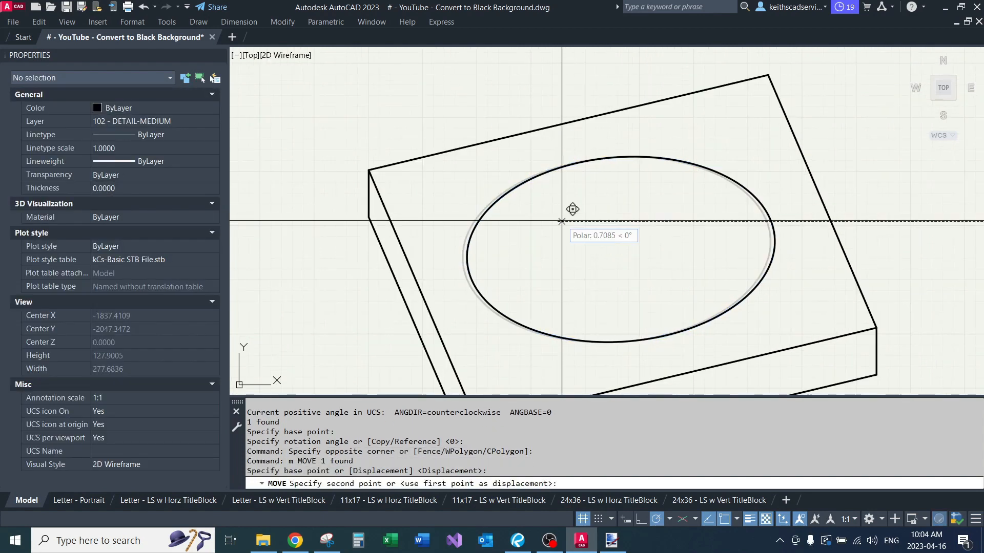
click(575, 219)
Step: Copy the ellipse straight down by the new slab's thickness, using the endpoints of the front vertical edge
scroll(614, 192, down, 2)
click(636, 177)
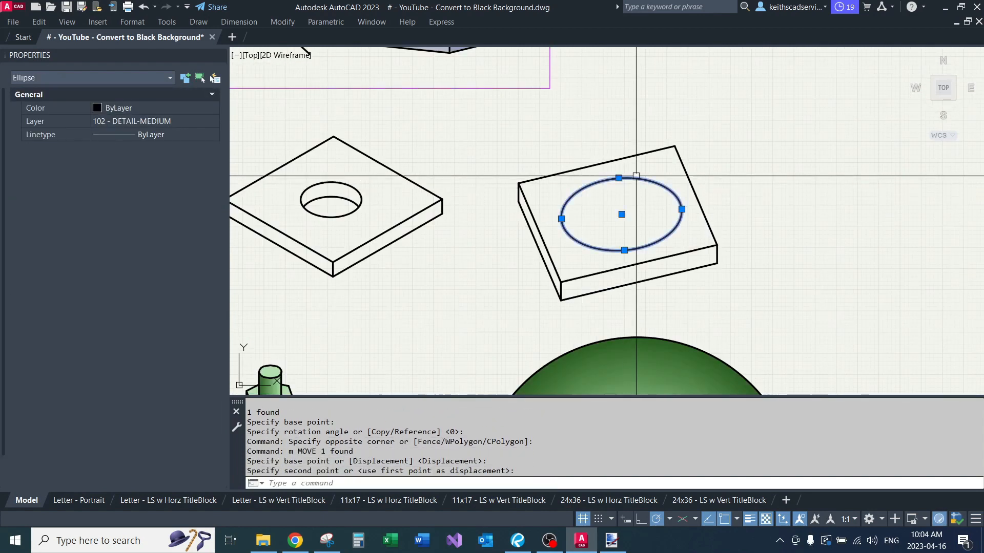
text(c)
key(space)
click(561, 281)
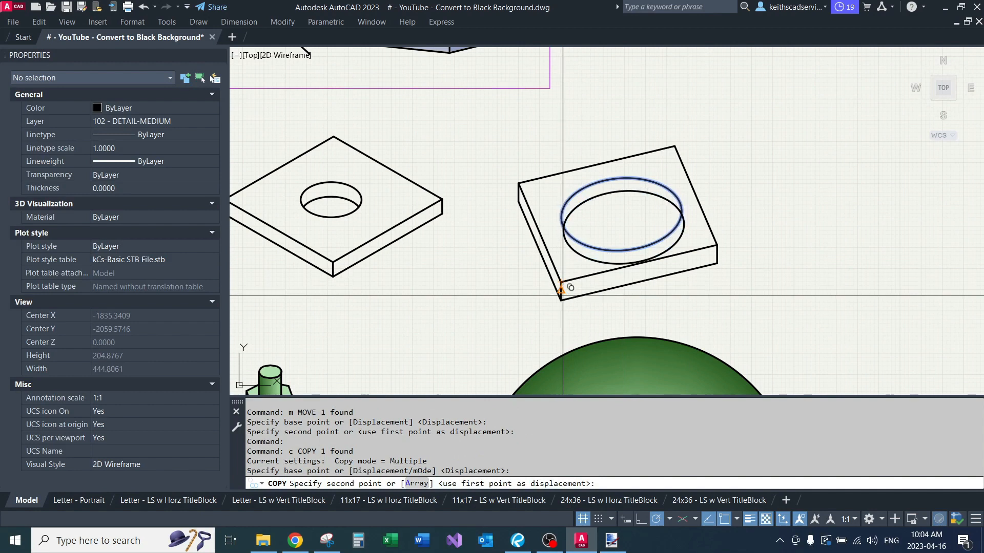
scroll(560, 305, up, 2)
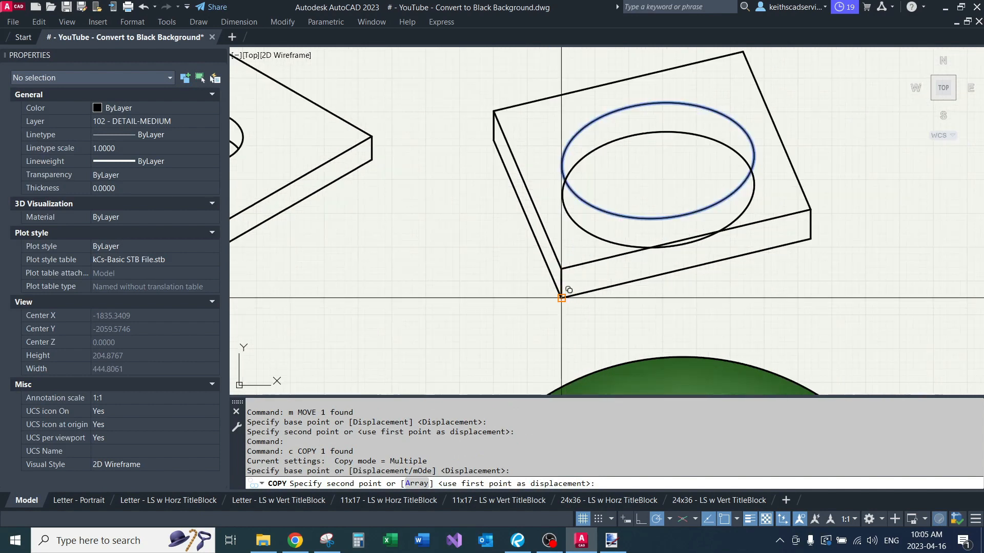
click(562, 298)
key(space)
Step: Trim the part of the lower ellipse outside the upper one to form a see-through hole
click(609, 207)
click(597, 213)
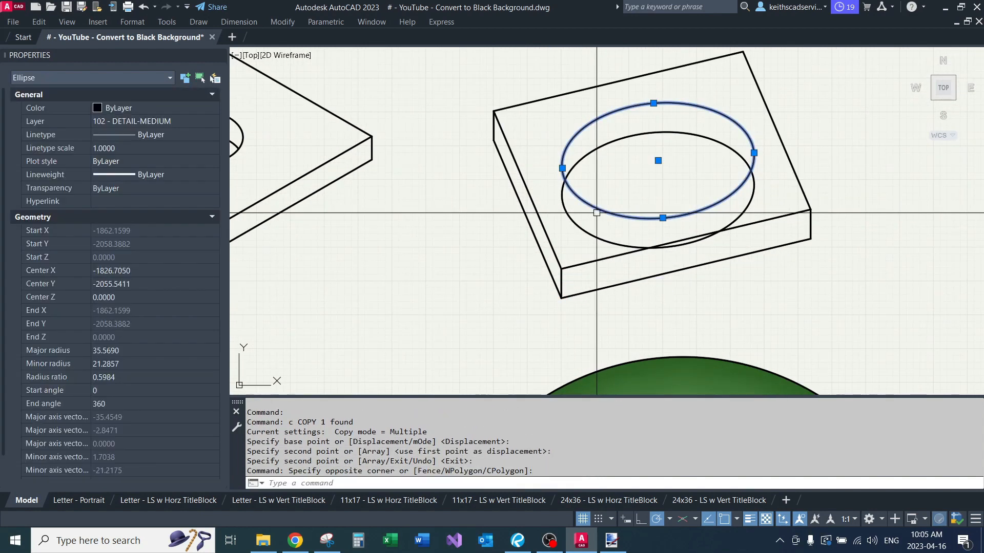
text(tr)
key(space)
click(580, 229)
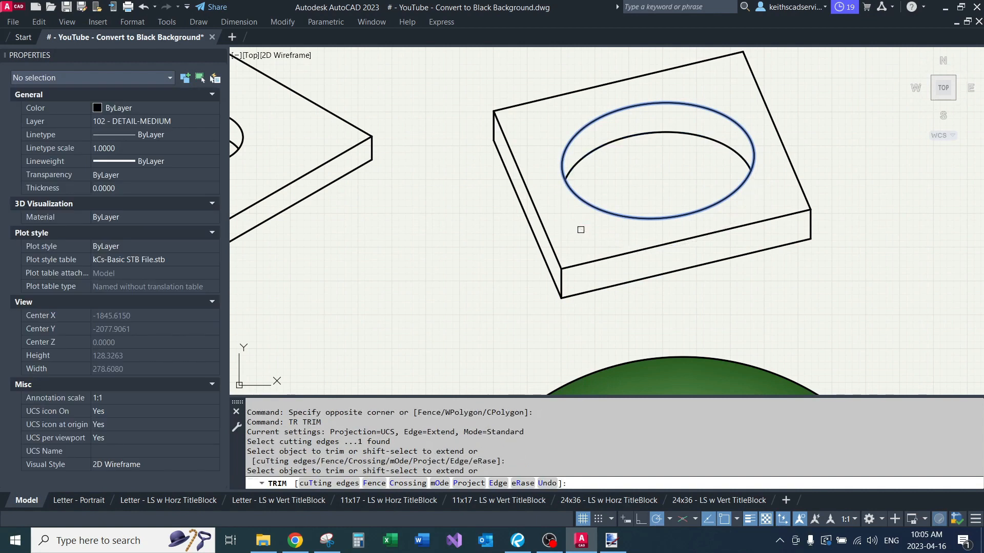
Step: Fill the isometric slab's right side, left side and top face with separate solid hatches, leaving the hole empty
scroll(687, 310, down, 2)
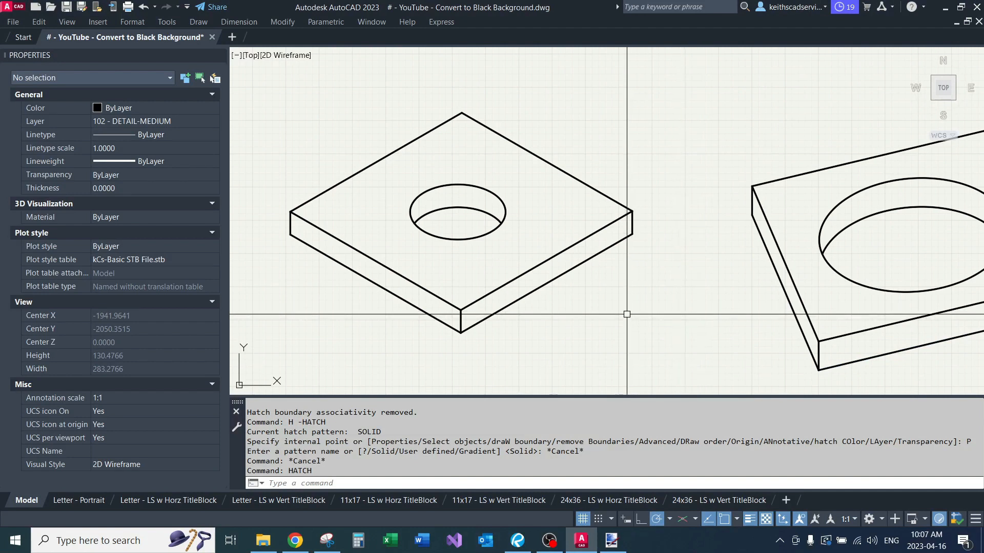
key(Return)
click(595, 254)
click(428, 298)
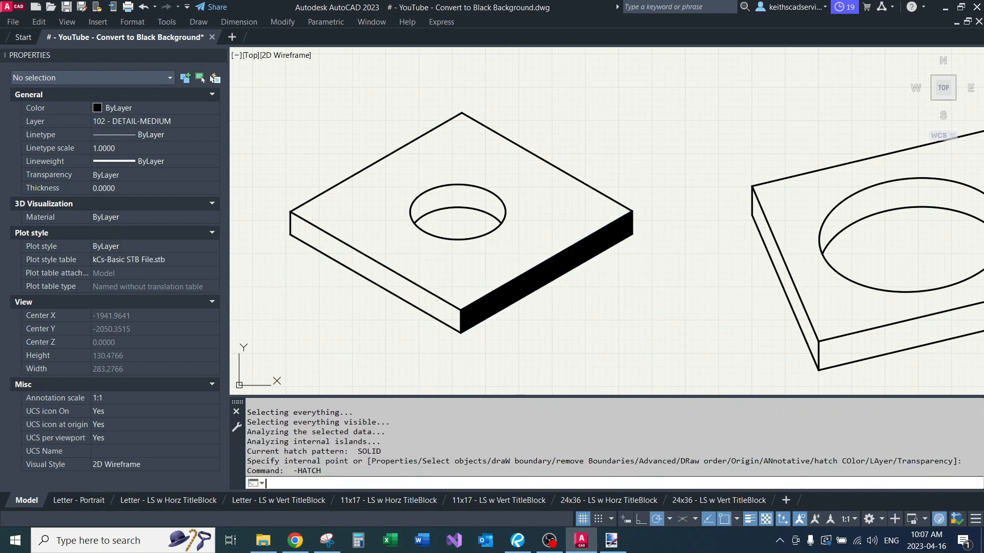
key(Return)
key(Return)
click(454, 266)
key(Return)
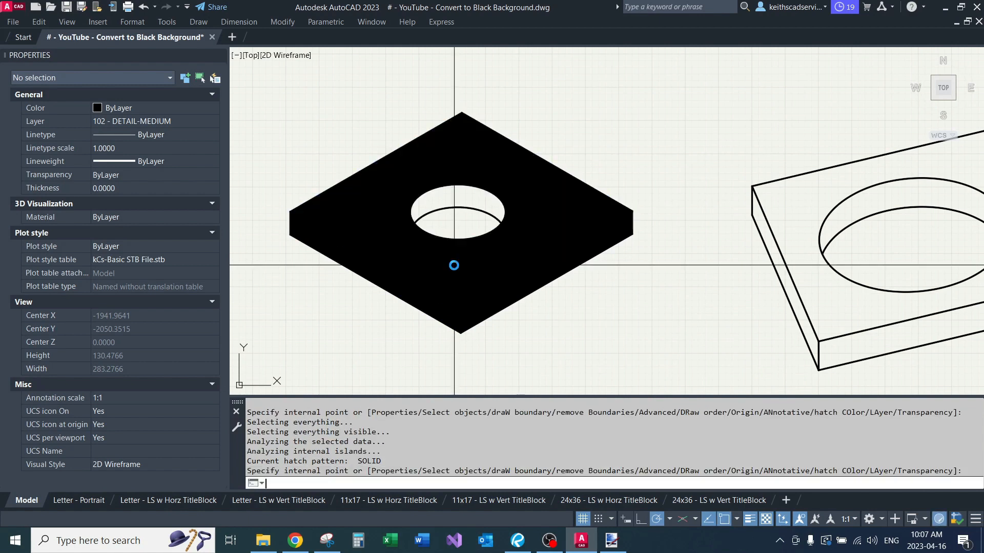
click(477, 258)
key(Escape)
key(Escape)
key(Escape)
key(Escape)
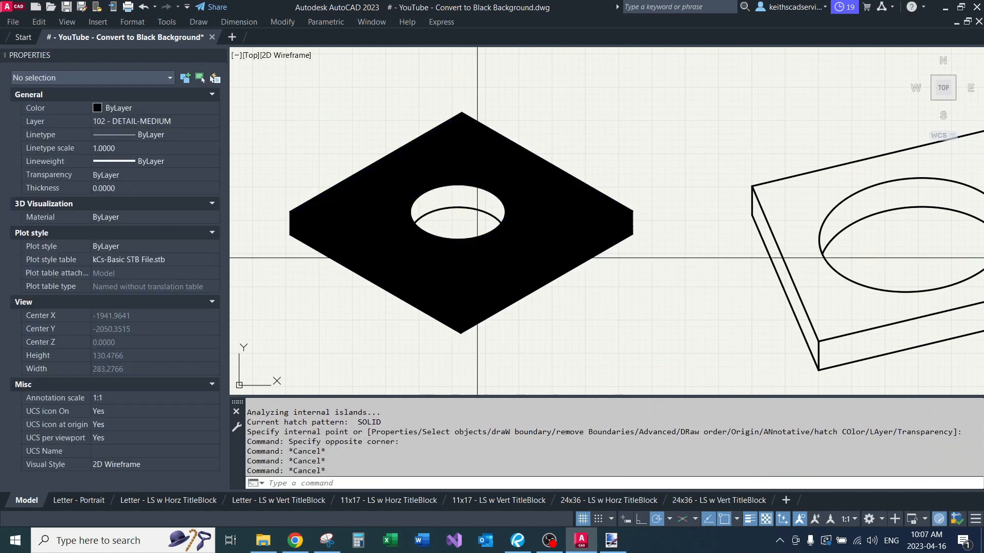
scroll(481, 266, down, 3)
scroll(479, 278, up, 5)
click(527, 262)
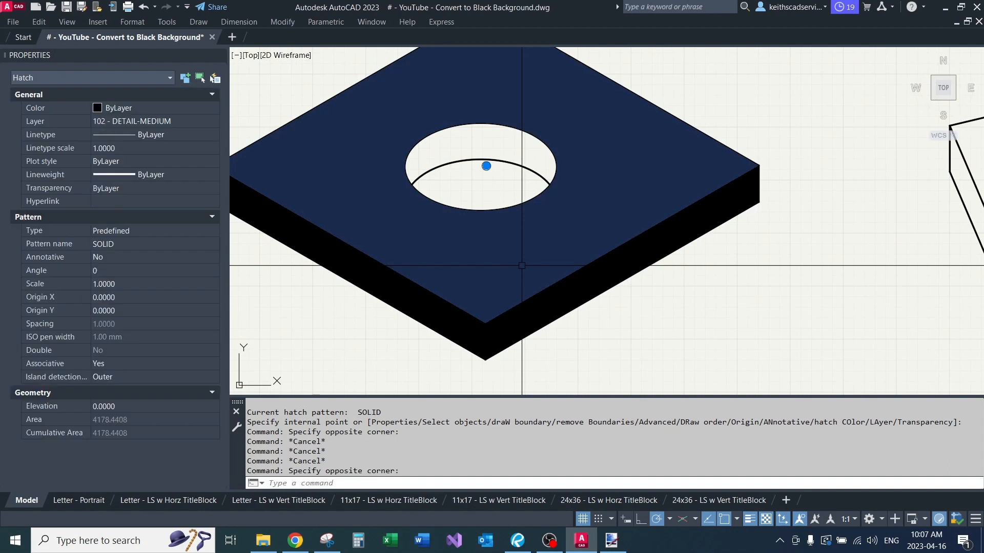
key(Escape)
scroll(522, 241, down, 2)
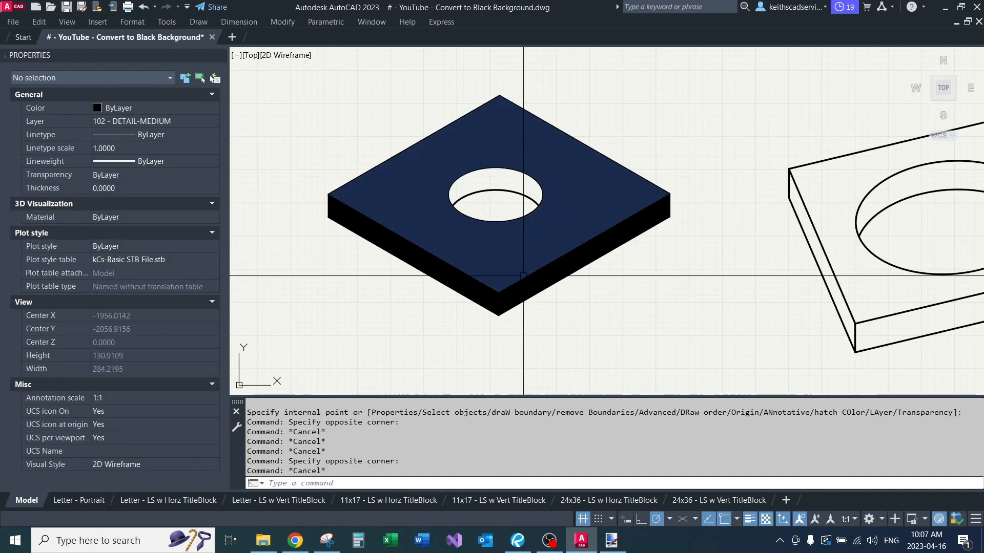
scroll(538, 261, up, 2)
scroll(552, 282, down, 2)
click(553, 282)
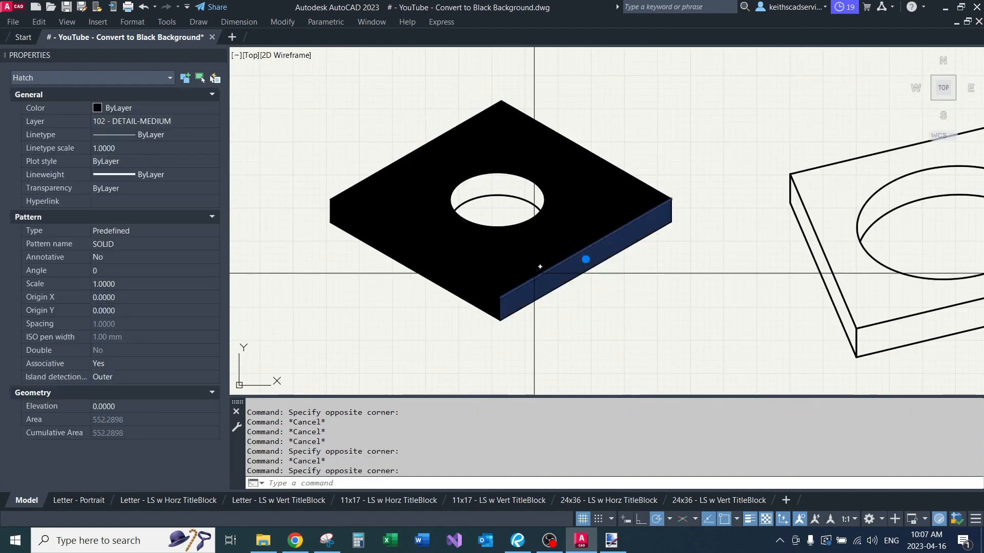
click(507, 277)
click(456, 286)
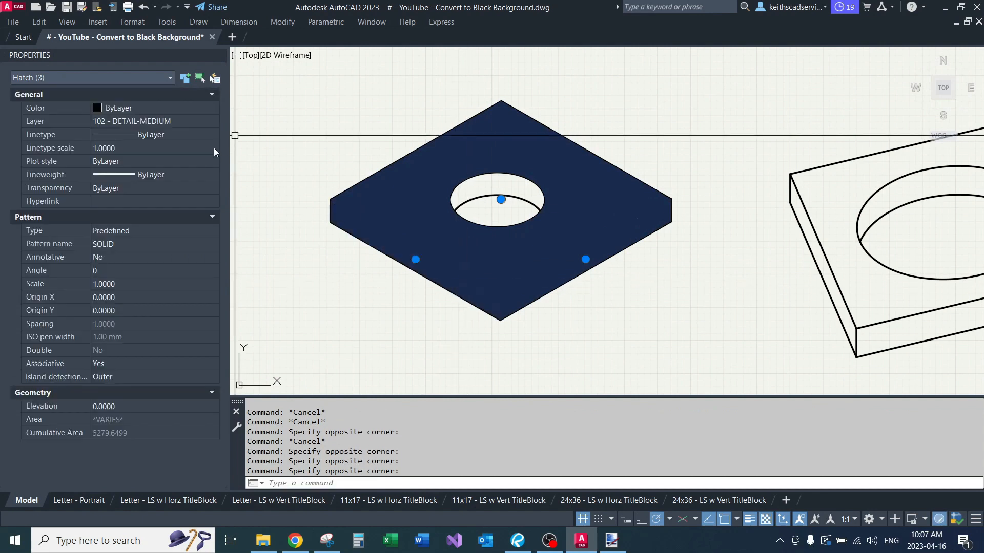
key(Escape)
key(Escape)
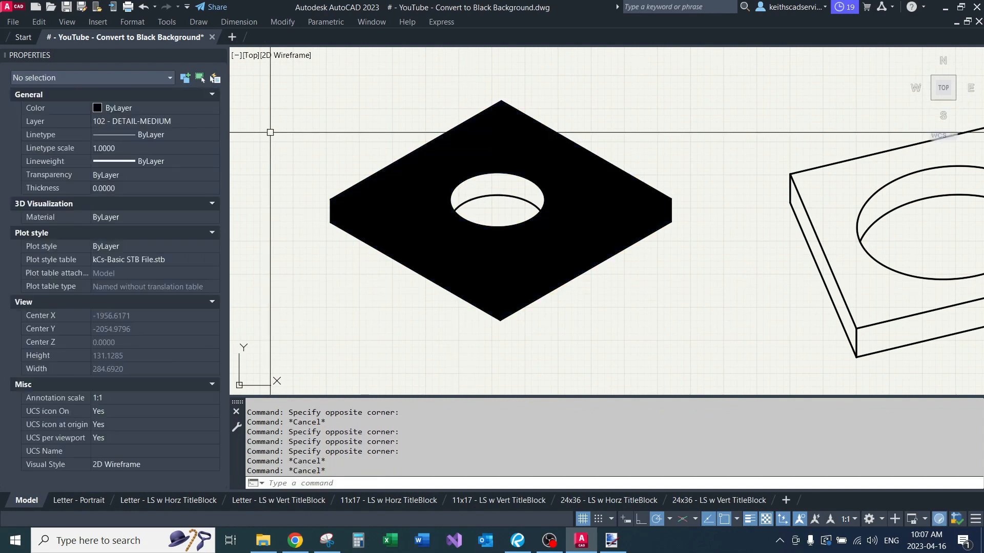
Step: Turn the ribbon display back on with the RIBBON command
key(Return)
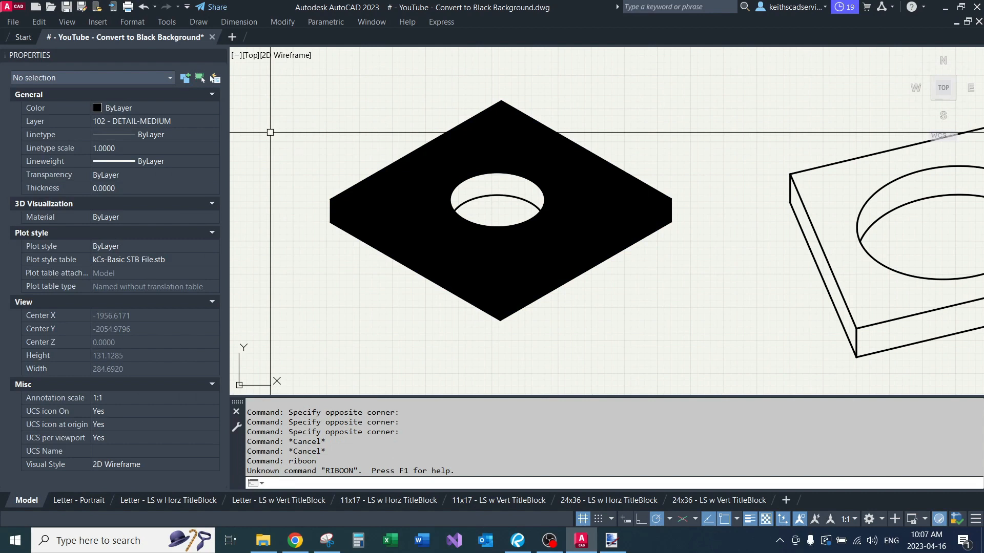
text(ribbon)
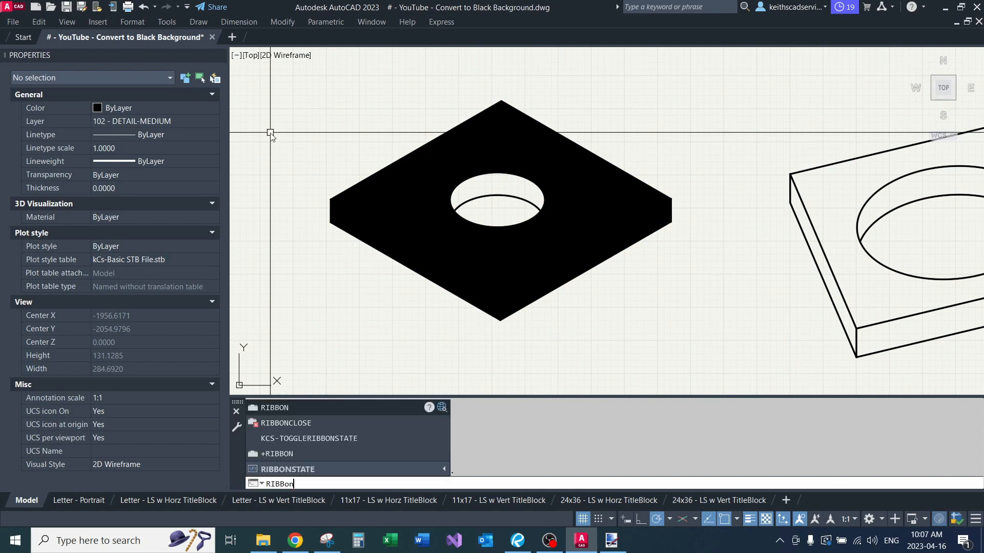
key(Return)
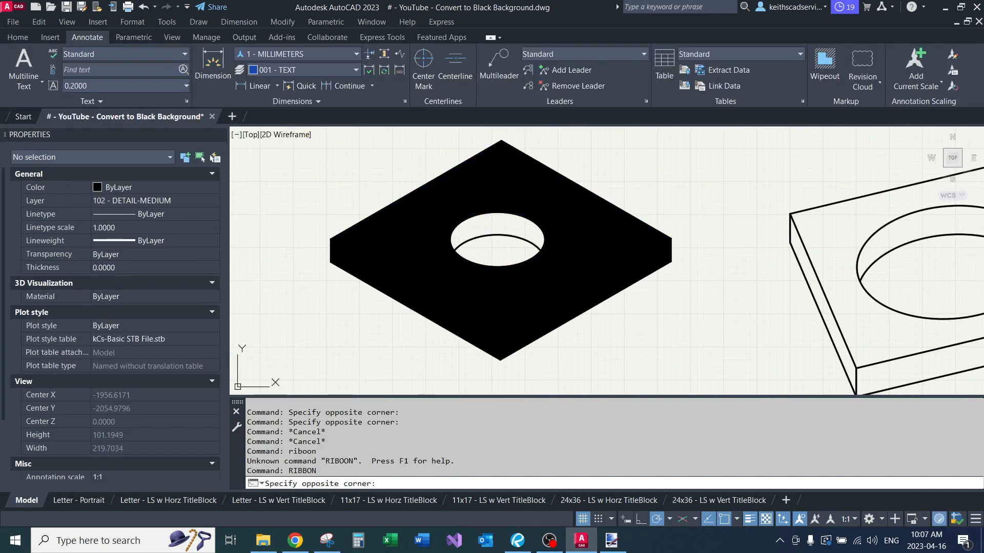
Step: Set the colour of all three solid hatches on the isometric slab to blue 39,118,187
click(425, 236)
click(420, 297)
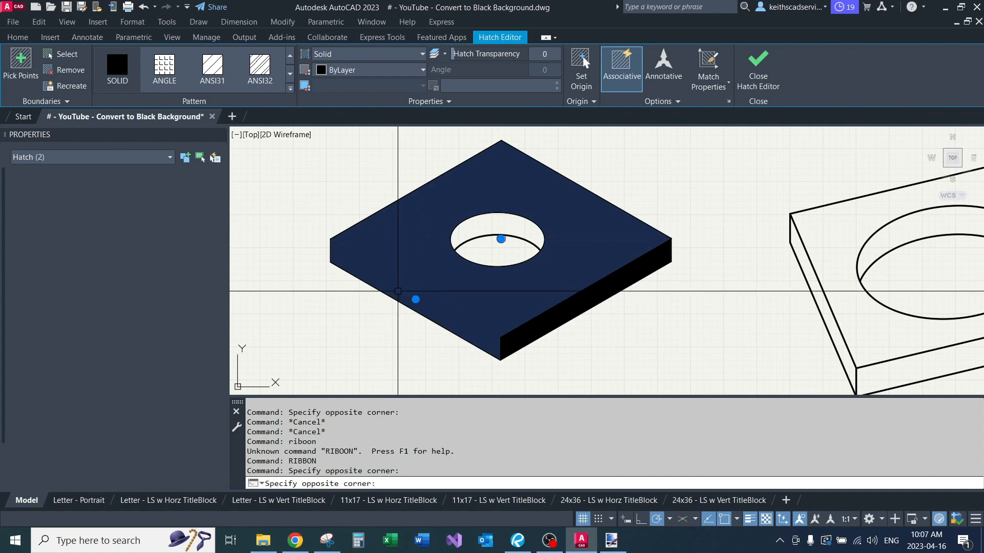
click(533, 324)
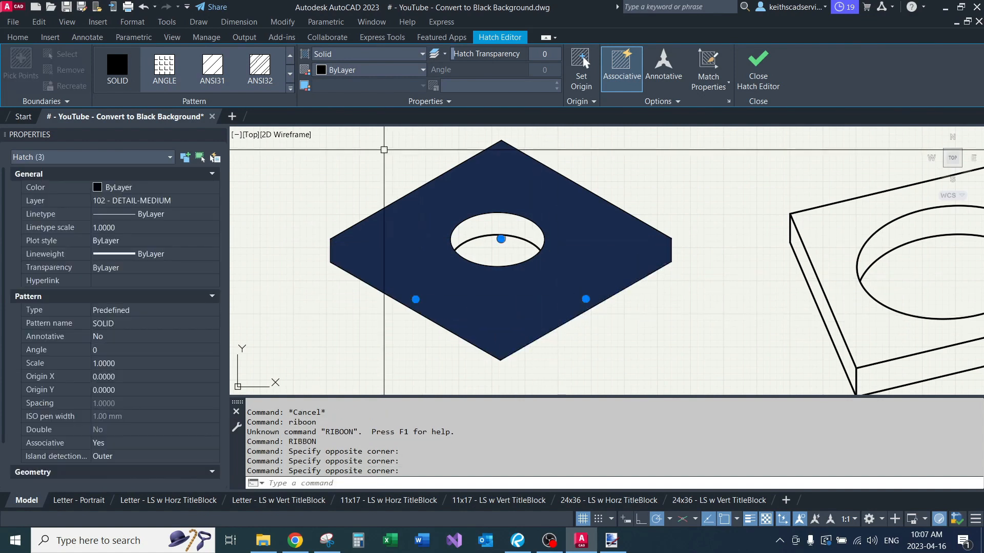
click(408, 71)
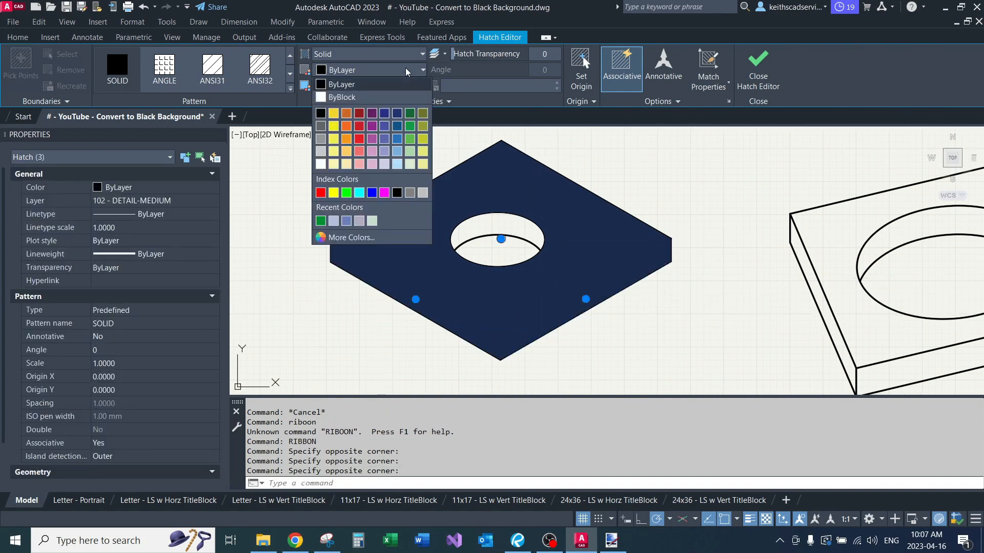
click(397, 138)
key(Escape)
key(Escape)
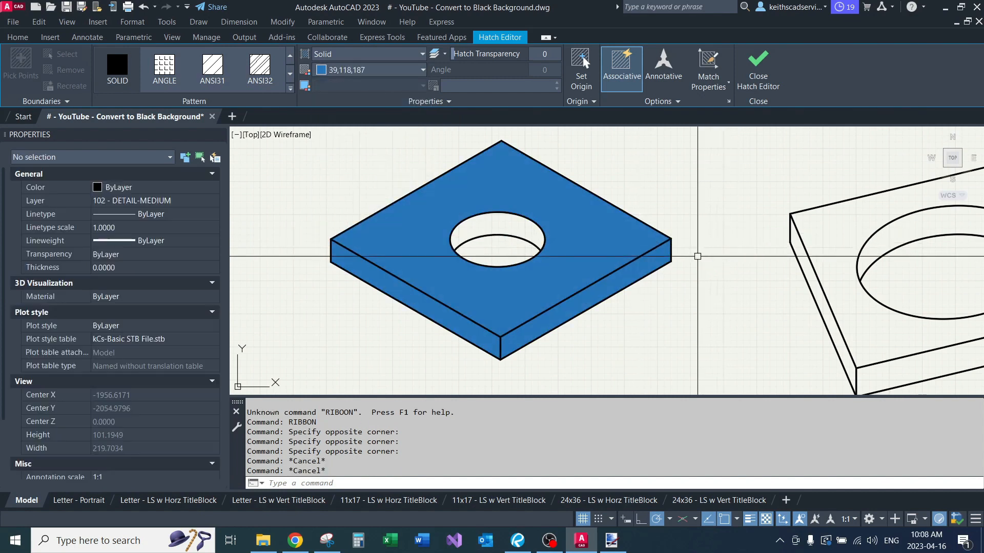
Step: Lighten the slab's top face hatch to the true colour 137,187,230
middle_drag(667, 286, 663, 271)
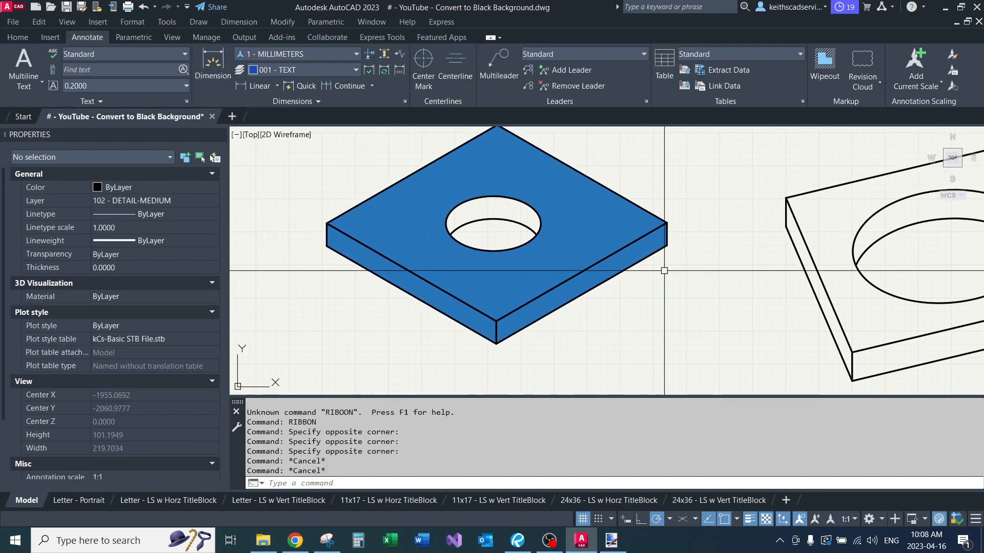
scroll(594, 261, up, 2)
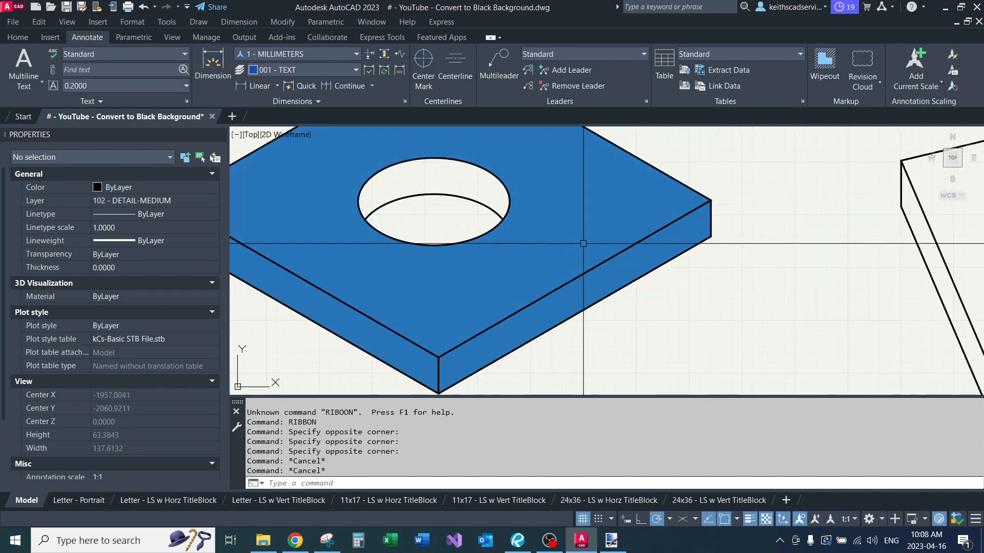
click(536, 244)
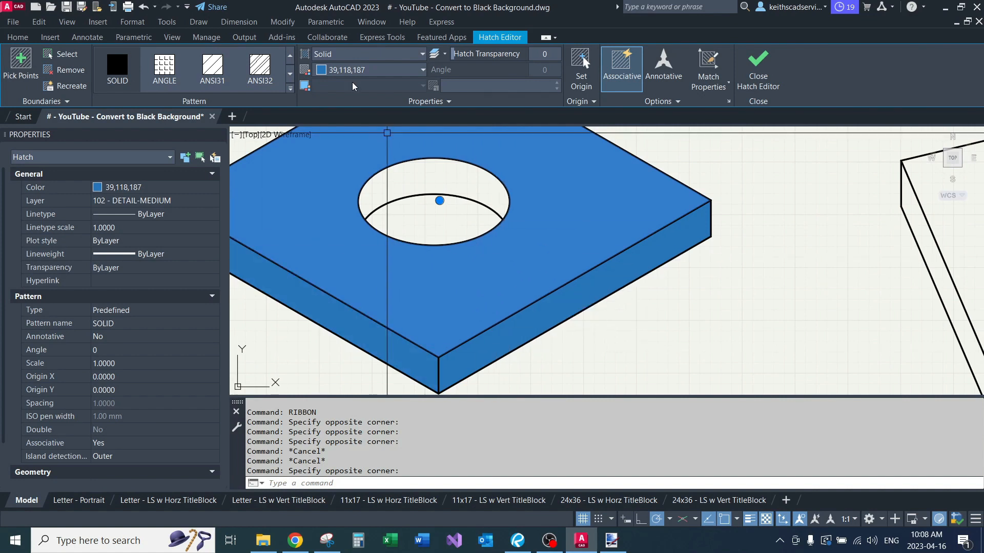
click(360, 71)
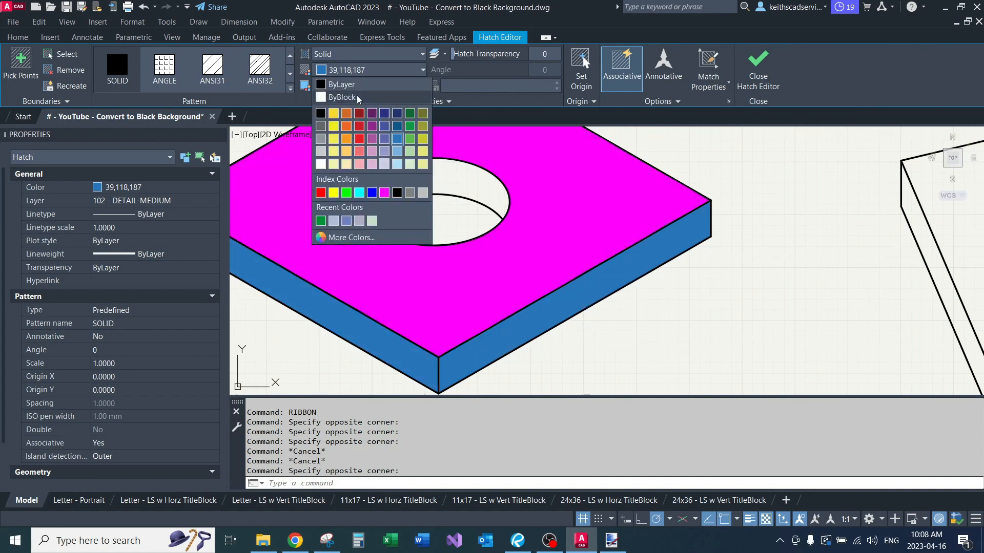
click(350, 237)
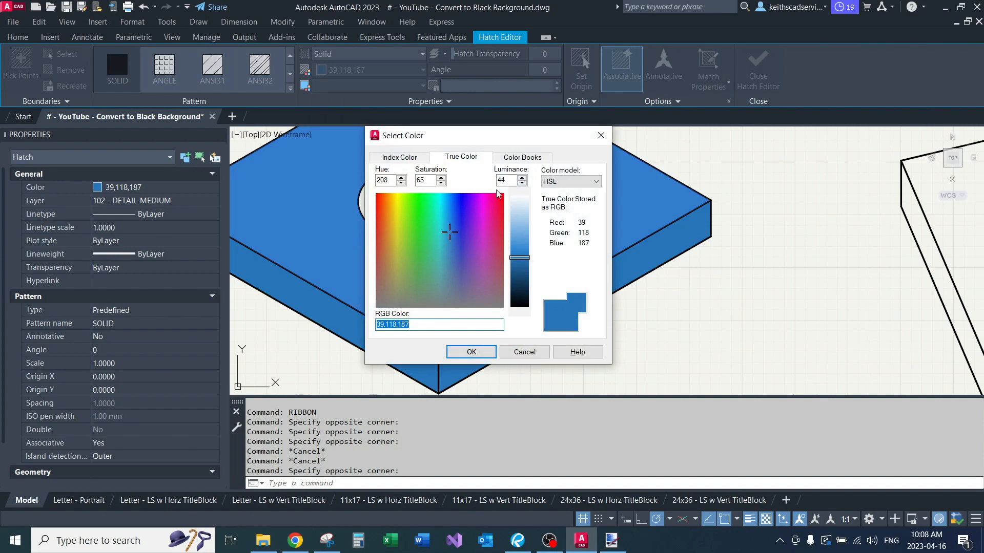
click(483, 357)
key(Escape)
key(Escape)
Step: Darken the hatch on the slab's right side to the true colour 27,80,126
scroll(579, 357, down, 2)
middle_drag(579, 357, 593, 314)
scroll(525, 327, up, 2)
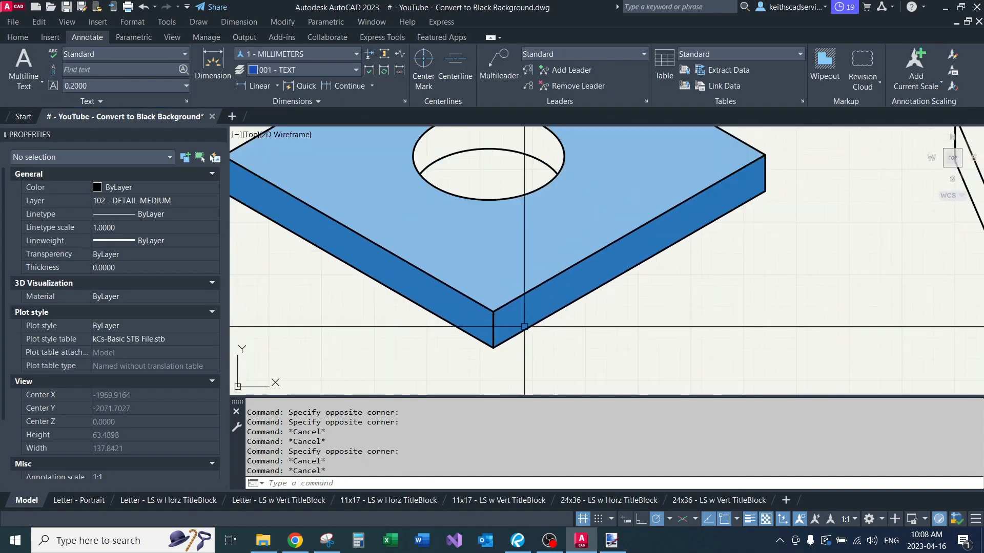
click(531, 324)
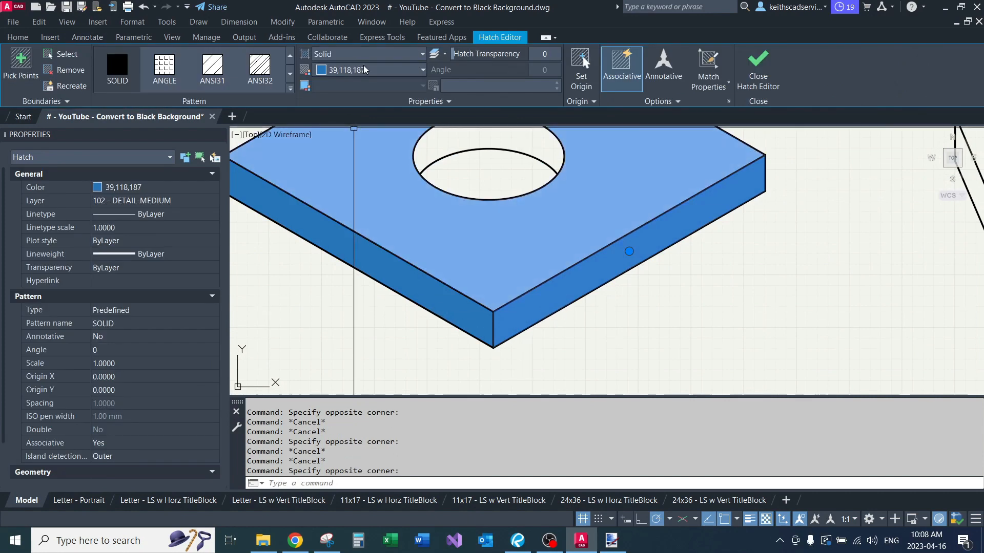
click(366, 70)
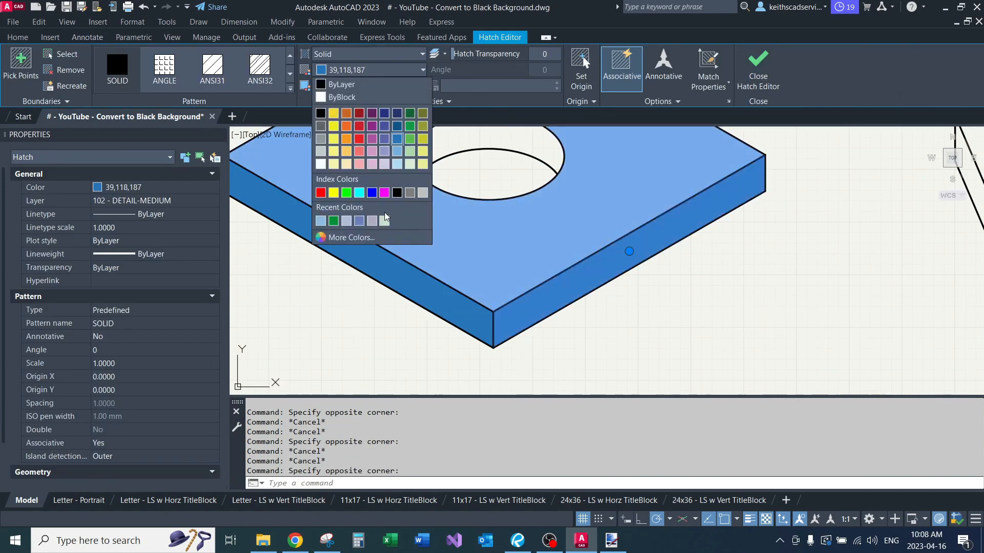
click(351, 238)
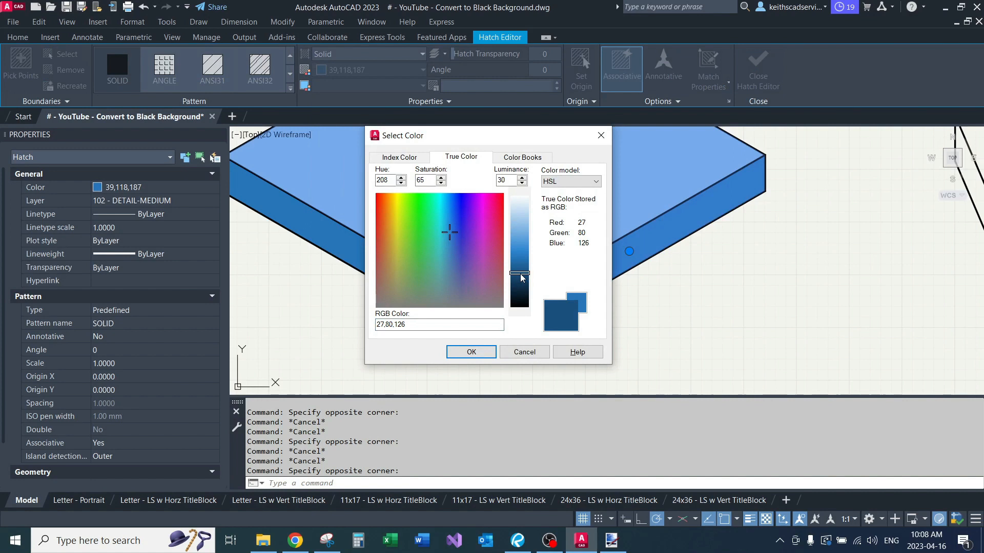
click(480, 354)
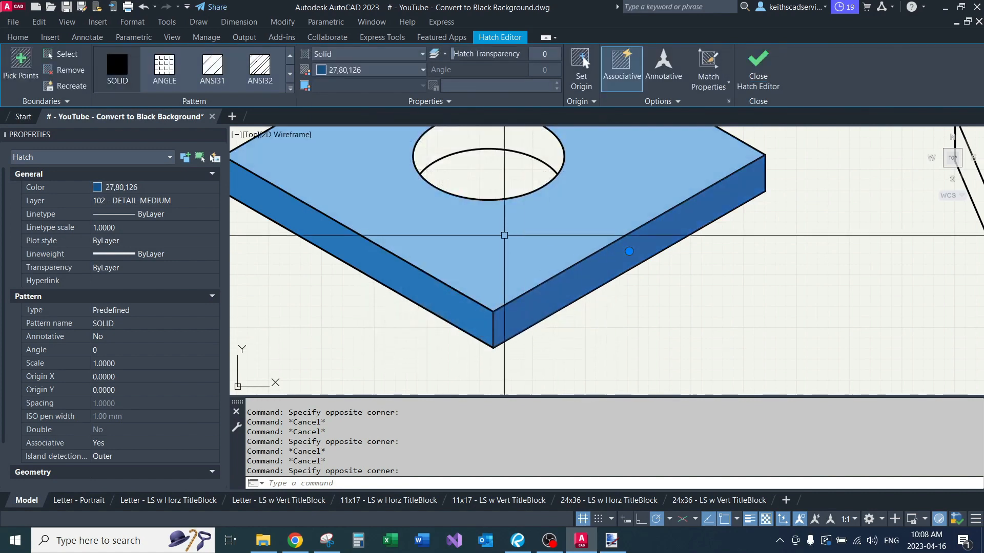
click(374, 60)
click(374, 67)
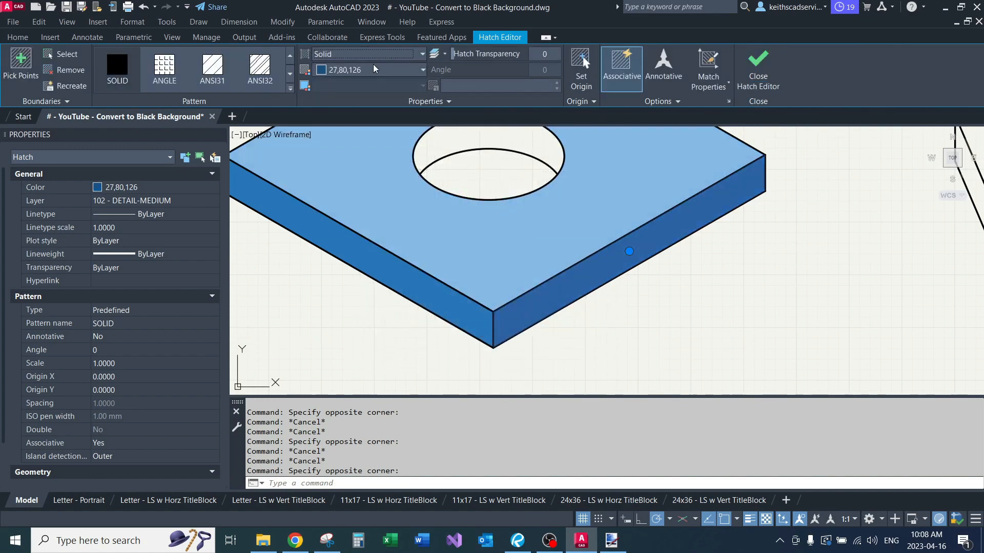
click(377, 71)
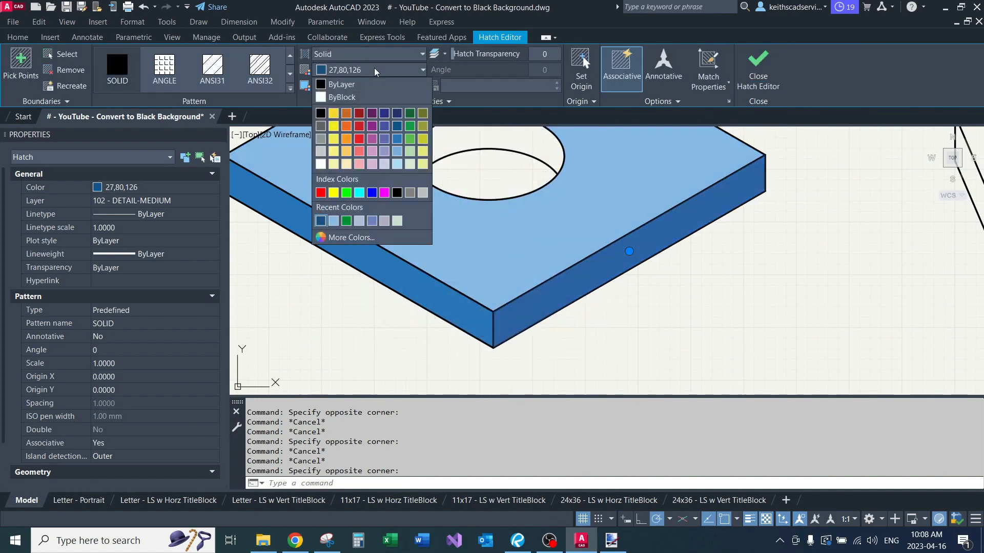
click(321, 220)
Step: Darken the right side's hatch further to the true colour 20,59,93 with luminance 22
click(360, 72)
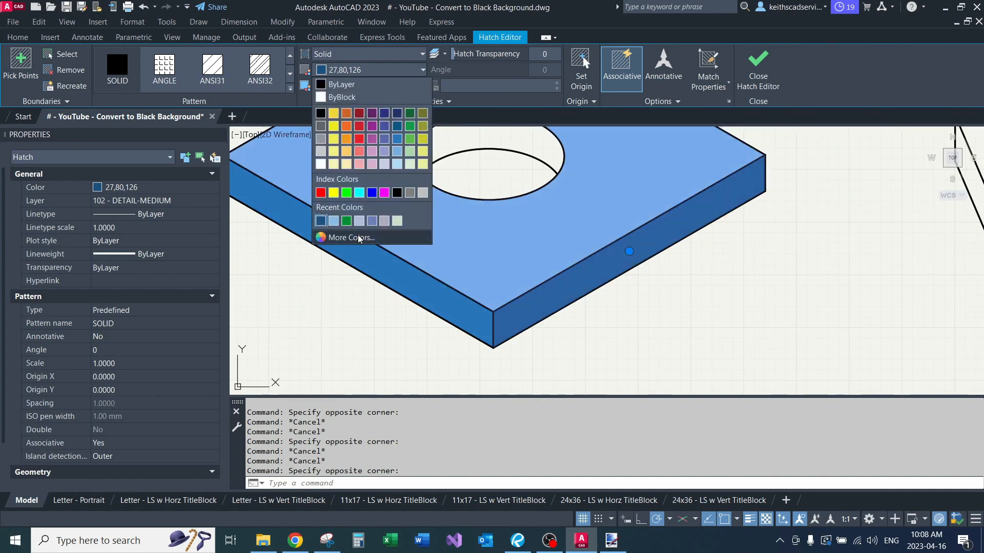
click(351, 238)
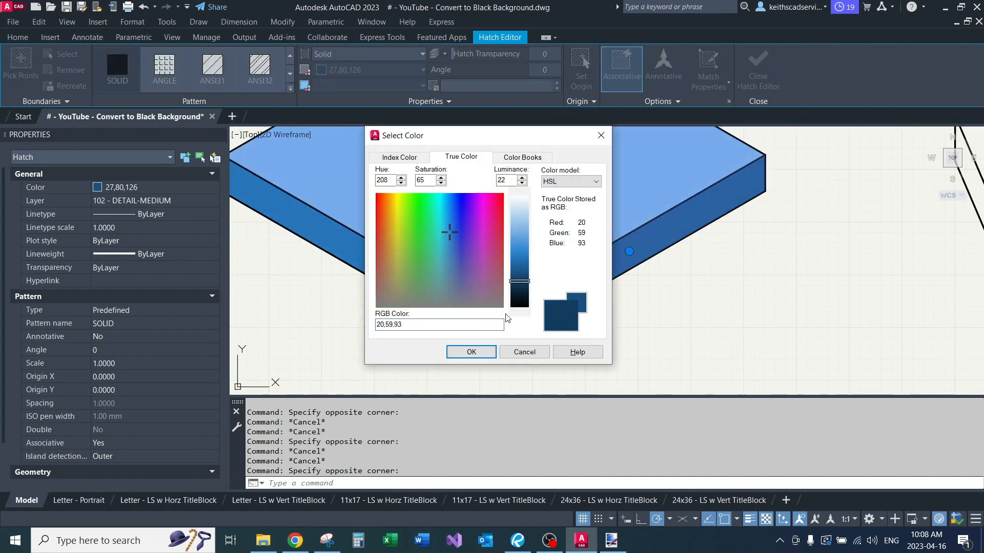
click(457, 357)
scroll(575, 343, down, 3)
key(Escape)
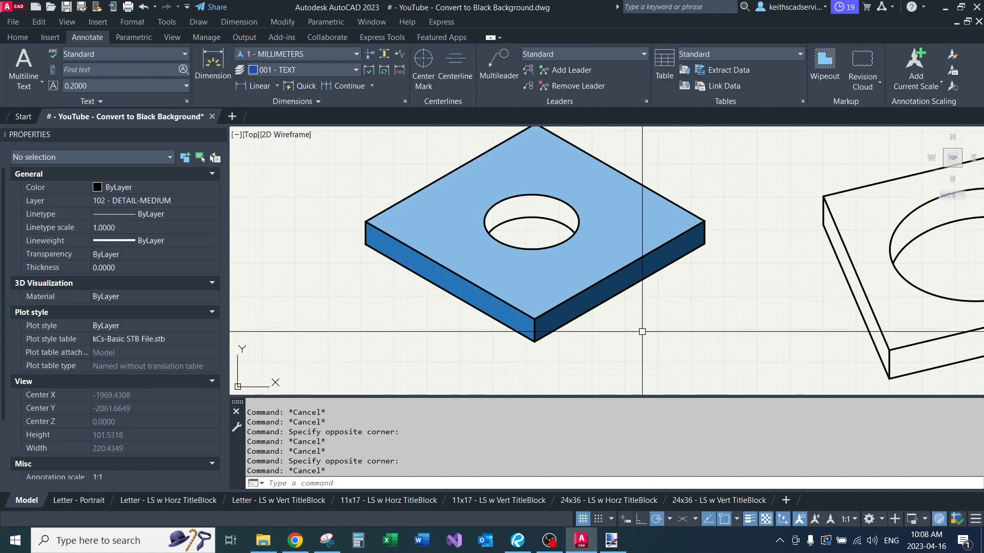
Step: Fill the visible inner wall of the hole, between the ellipse and the lower arc, with a solid hatch
scroll(584, 303, up, 2)
middle_drag(496, 232, 582, 312)
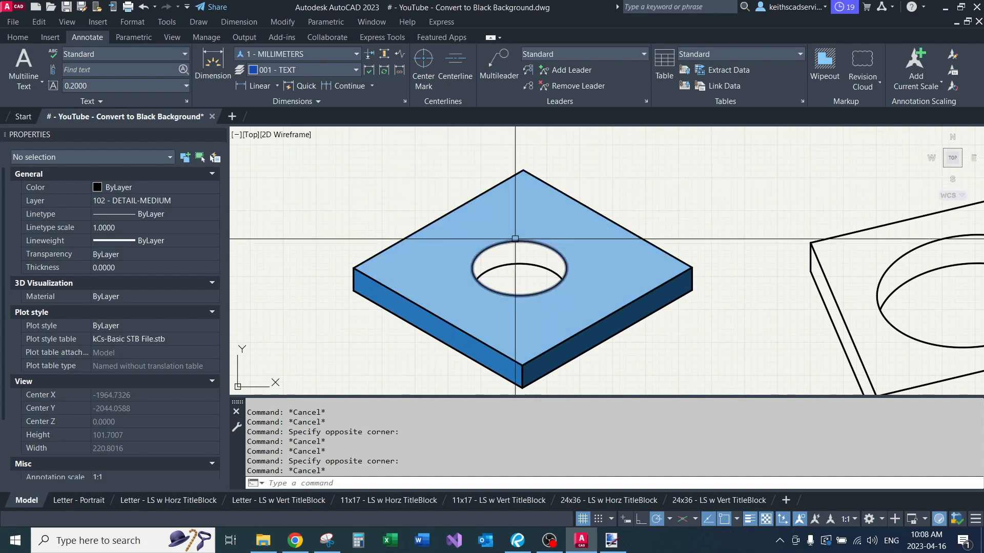
scroll(533, 200, up, 3)
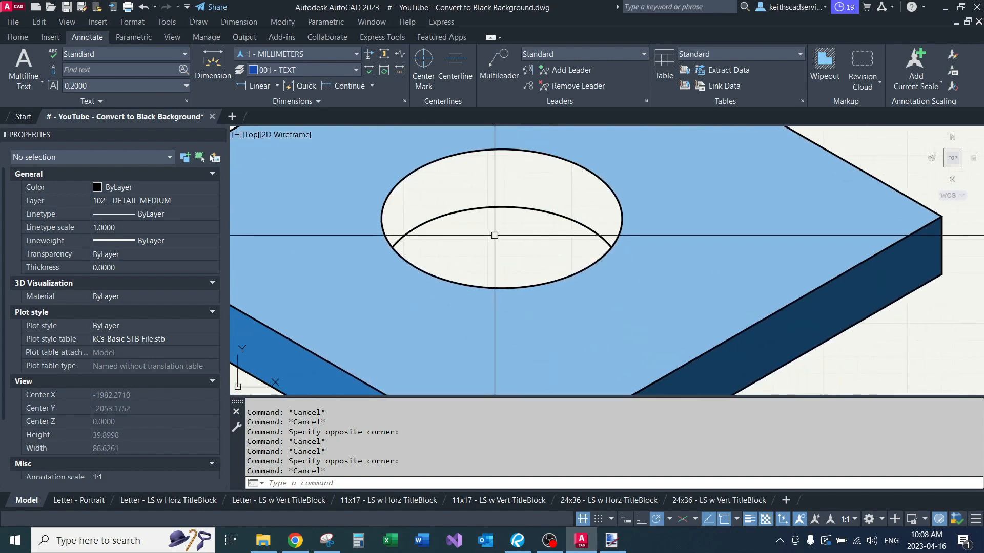
text(k)
key(Return)
text(h)
key(Return)
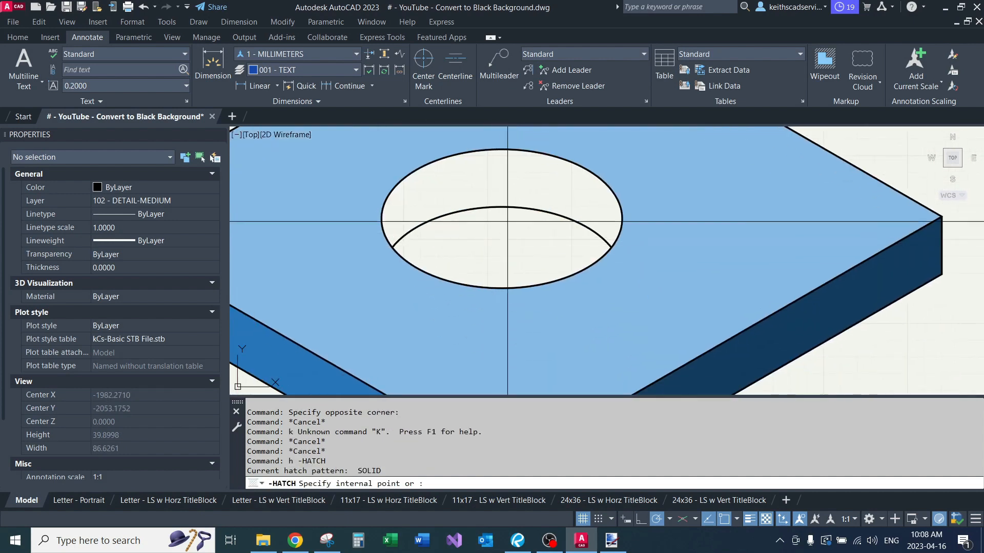
click(495, 177)
key(Return)
click(513, 183)
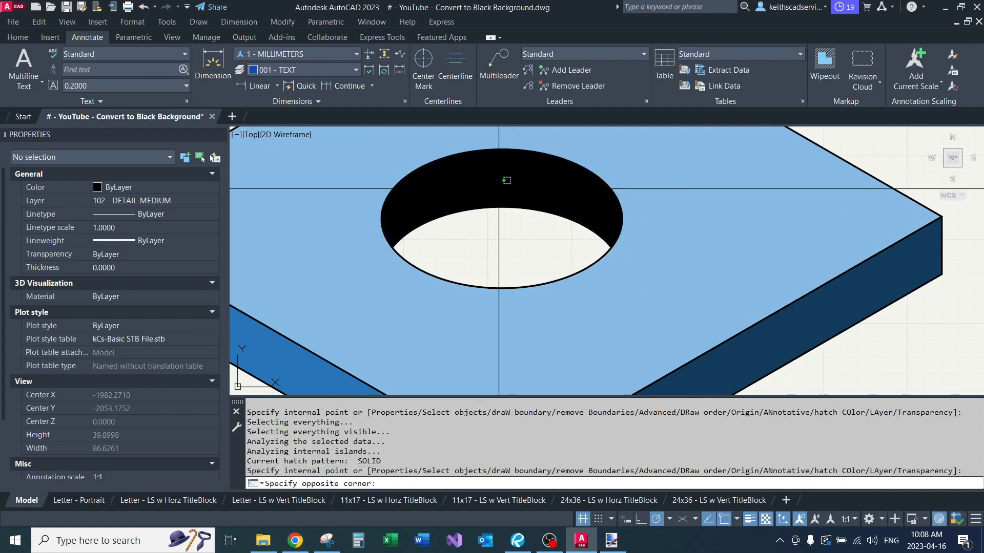
click(500, 188)
scroll(455, 217, down, 4)
middle_drag(484, 233, 444, 253)
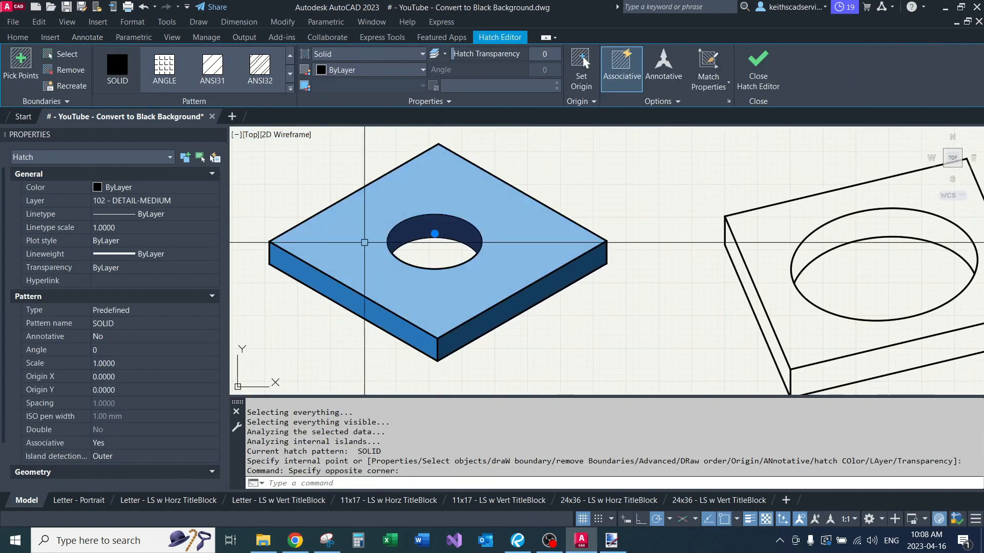
middle_drag(570, 292, 623, 260)
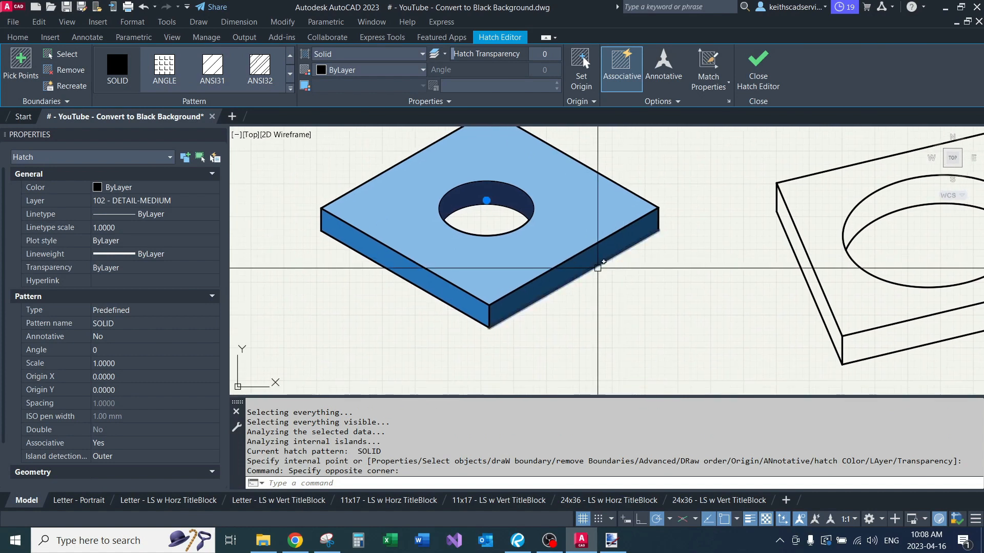
click(288, 90)
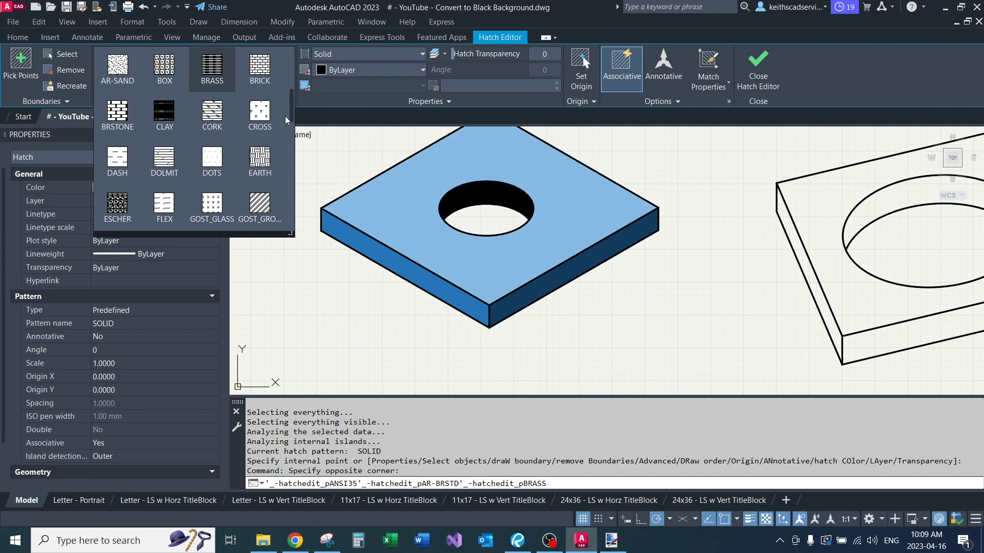
key(Escape)
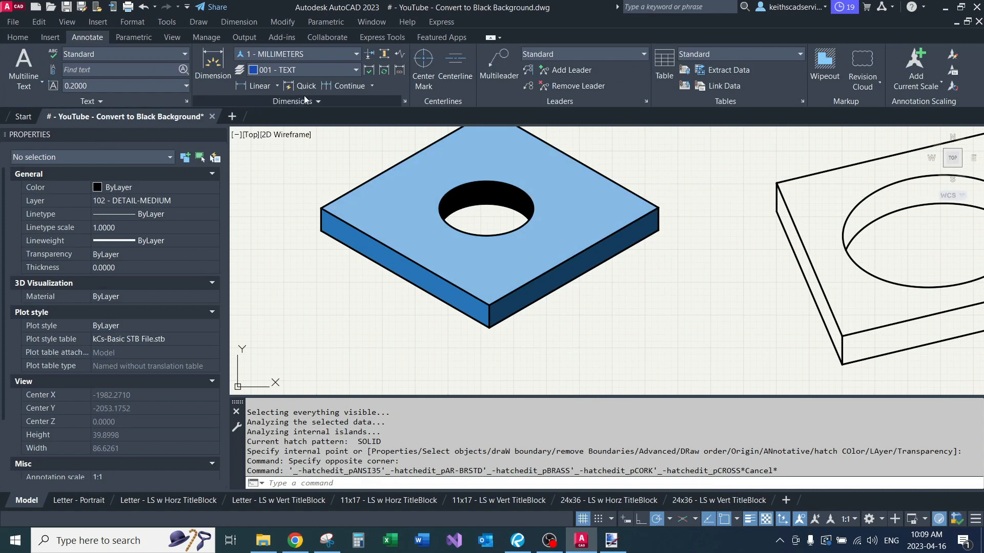
Step: Change the solid hatch on the hole's inner wall to the GR_CYLIN gradient pattern
click(473, 188)
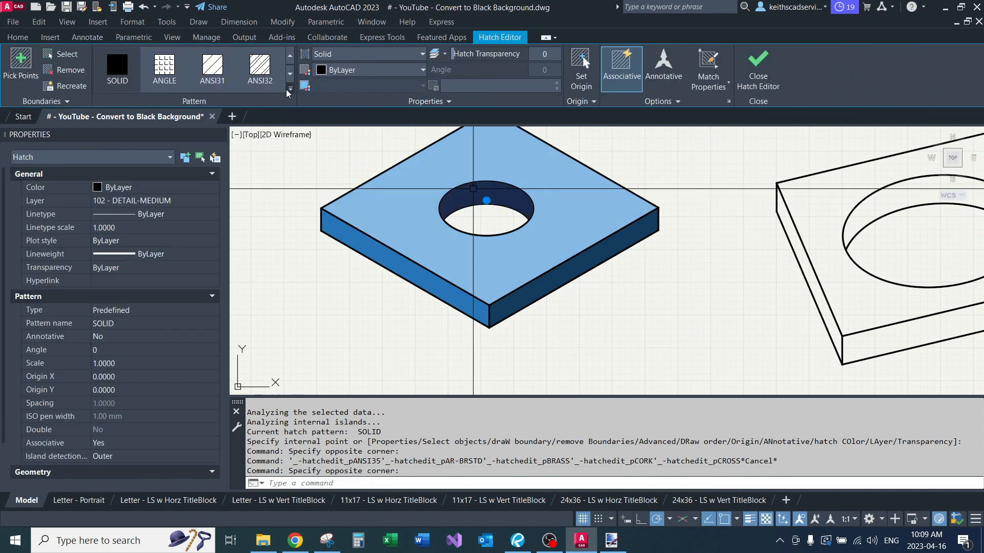
click(288, 90)
scroll(213, 123, down, 5)
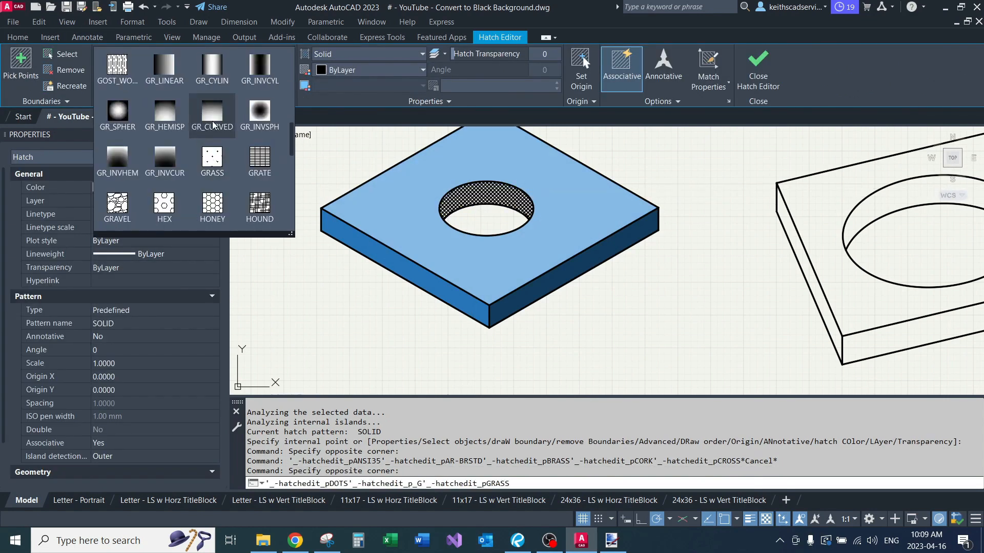
scroll(216, 158, up, 2)
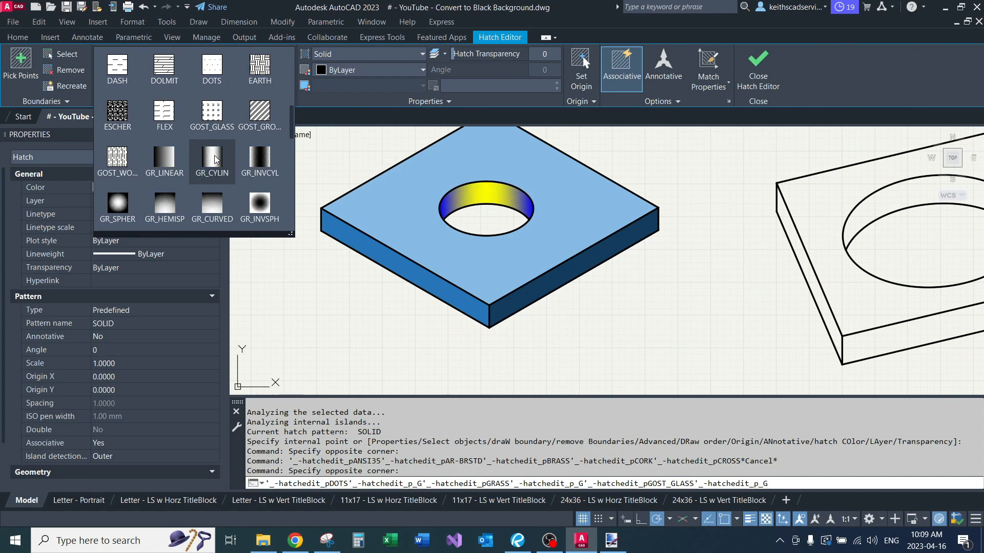
click(214, 158)
middle_drag(496, 176, 453, 192)
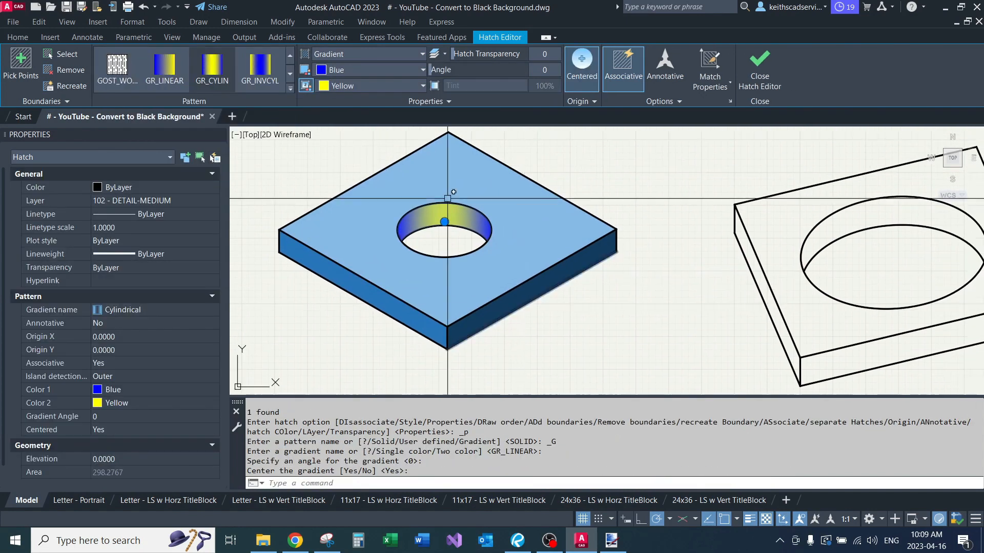
Step: Set the hole wall's gradient colours to 27,80,126 and 137,187,230
click(365, 71)
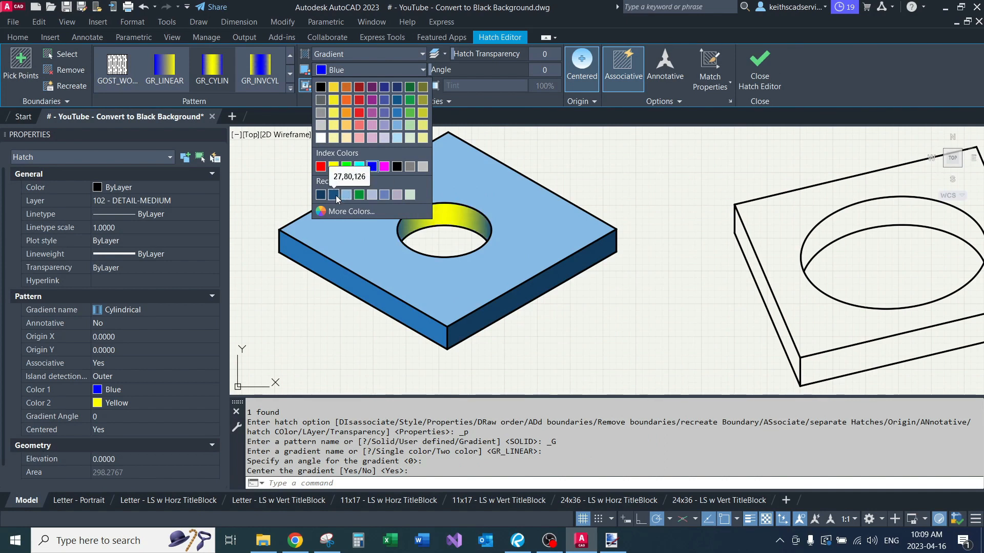
click(345, 85)
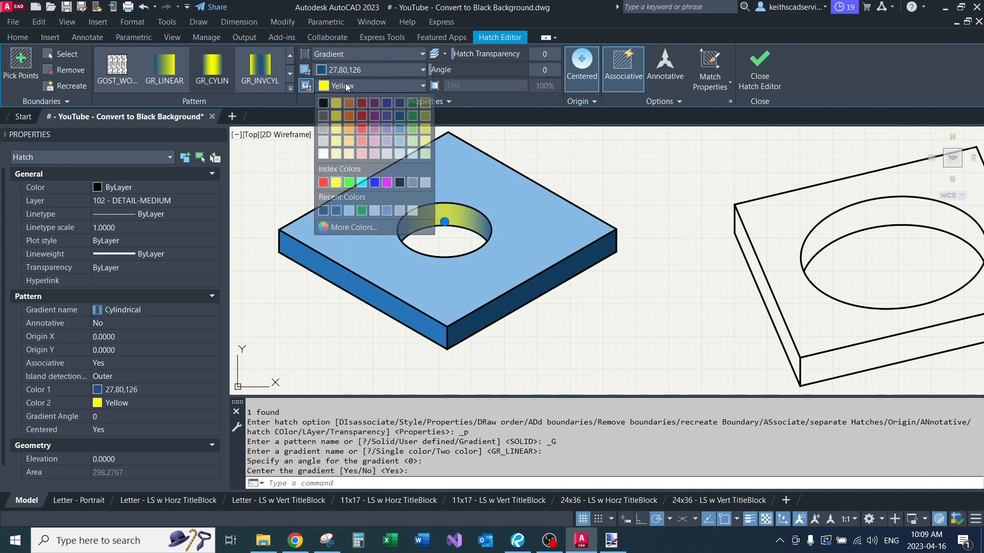
click(348, 212)
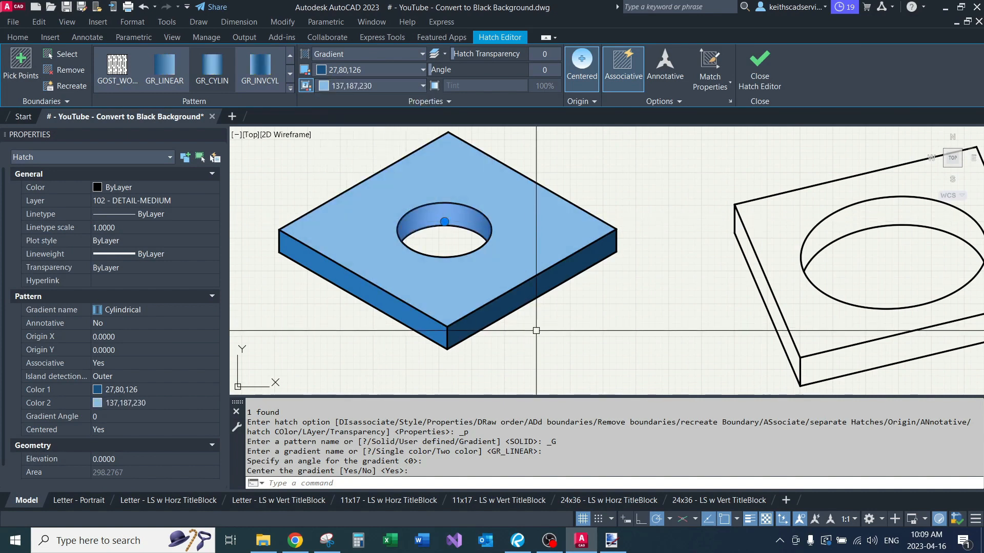
key(Escape)
scroll(553, 332, down, 2)
middle_drag(557, 333, 543, 282)
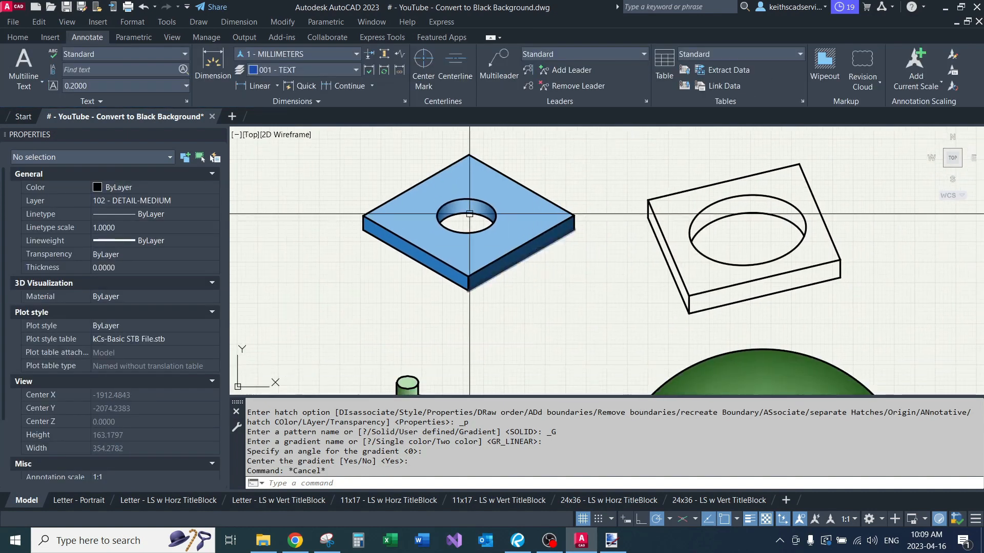
Step: Change the second gradient colour of the hole's inner wall to 122,175,223
scroll(468, 214, up, 4)
click(473, 204)
click(333, 87)
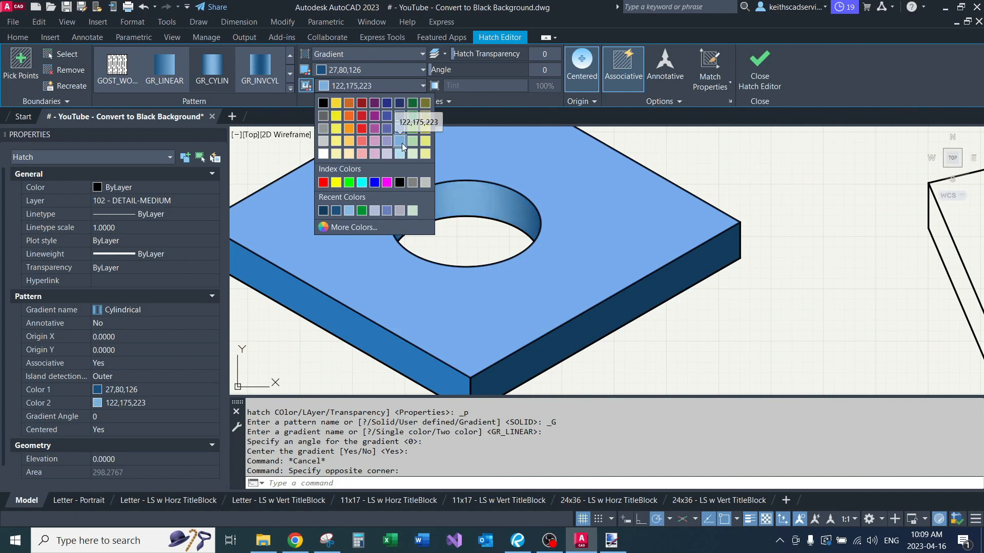
click(402, 147)
key(Escape)
Step: Examine the shaded slab and the gradient inside its hole from near and far
scroll(529, 227, down, 7)
scroll(529, 227, up, 4)
scroll(530, 227, down, 2)
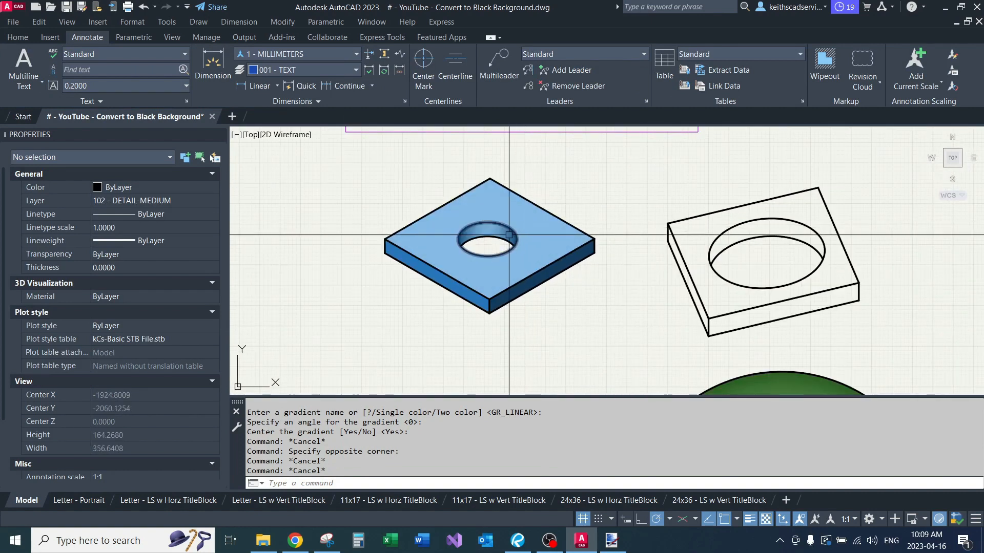
scroll(507, 219, up, 4)
scroll(508, 219, down, 5)
scroll(508, 219, up, 2)
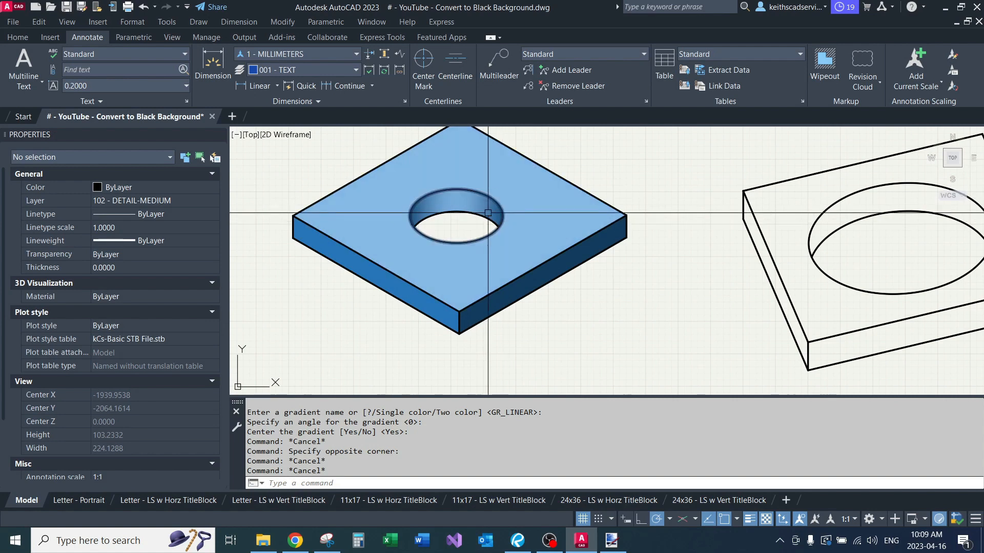
scroll(443, 218, down, 2)
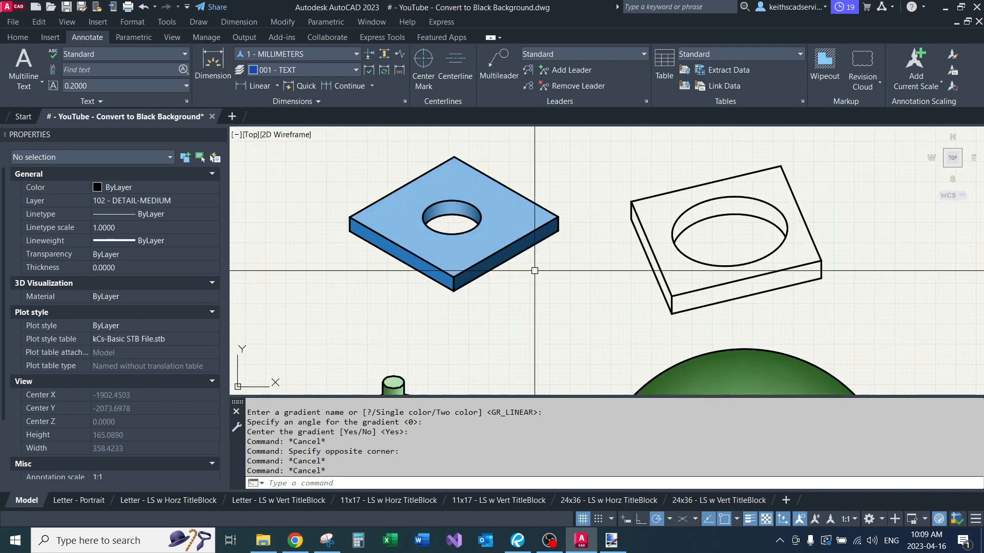
mouse_move(534, 270)
middle_down()
mouse_move(547, 285)
mouse_move(581, 285)
mouse_move(511, 315)
middle_up()
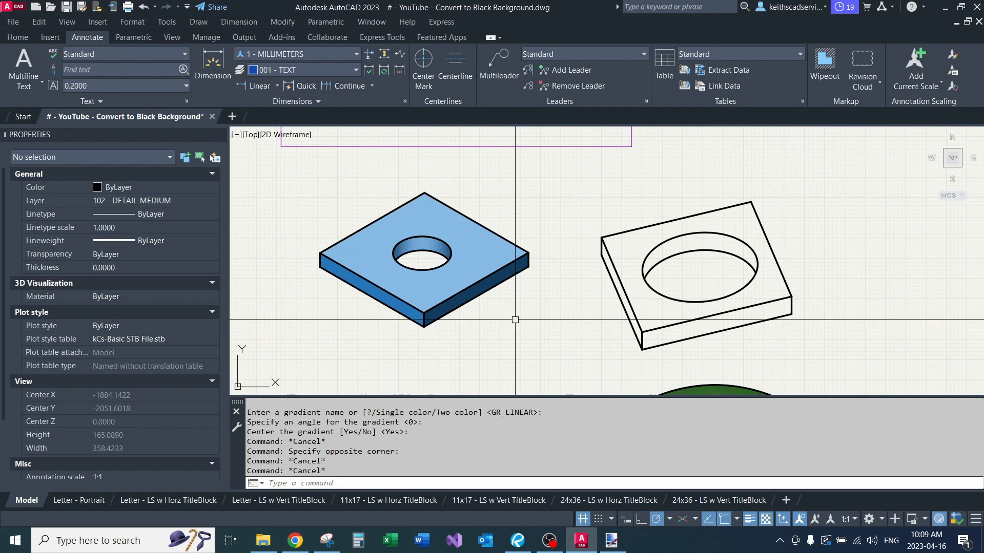
middle_drag(515, 320, 584, 274)
middle_drag(534, 256, 542, 288)
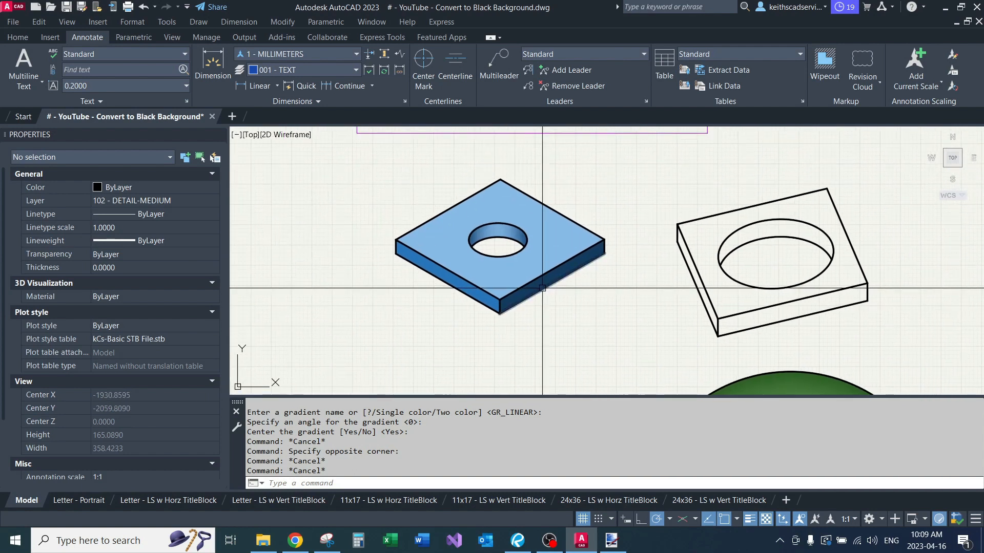
Step: Copy the slab's rear left top edge straight down from the left top corner to the bottom corner below it
scroll(439, 219, up, 4)
click(439, 219)
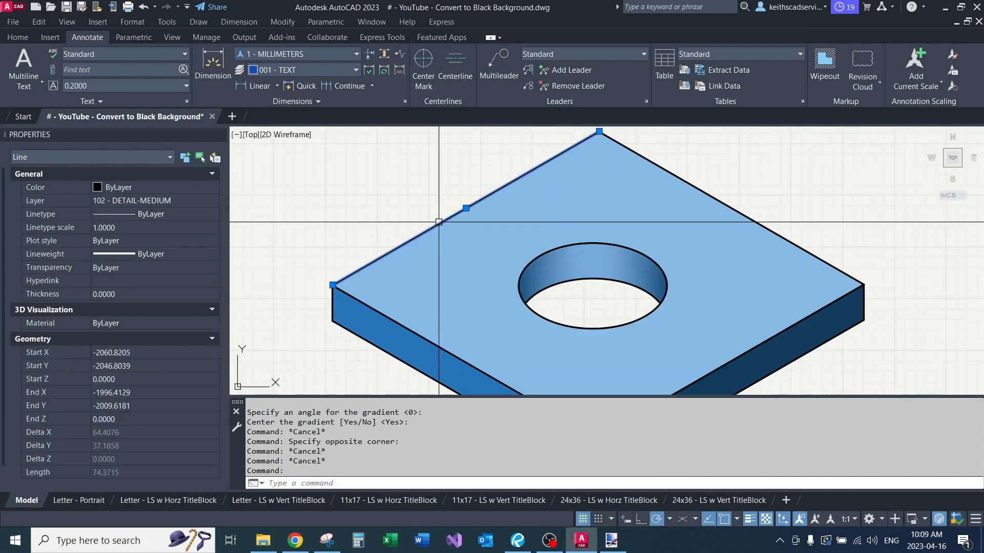
scroll(454, 204, down, 2)
scroll(408, 235, up, 3)
text(c)
key(Return)
click(332, 287)
click(332, 343)
scroll(383, 243, down, 2)
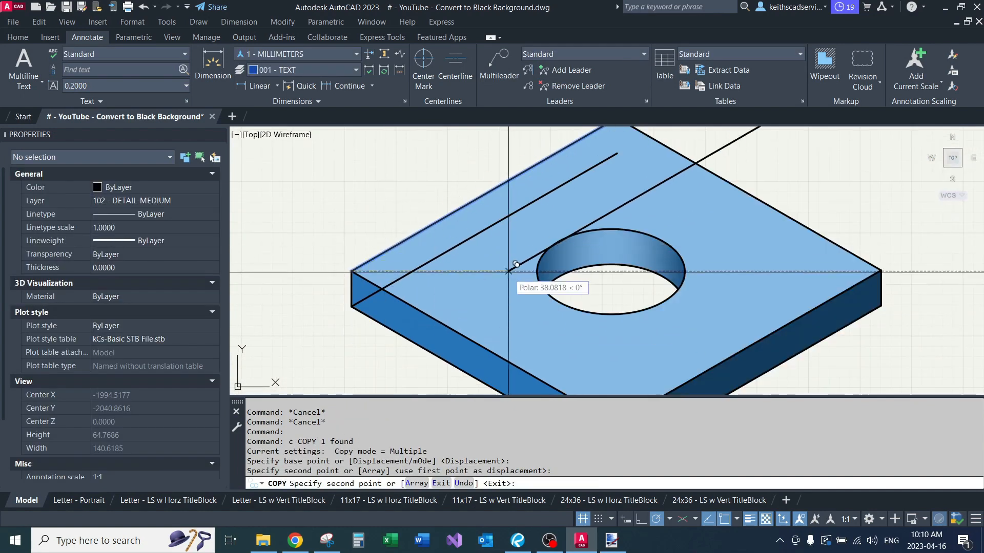
middle_drag(508, 270, 436, 235)
key(Return)
Step: Copy the slab's rear right top edge straight down from the right top corner to the bottom corner below it
click(776, 216)
text(c)
key(Return)
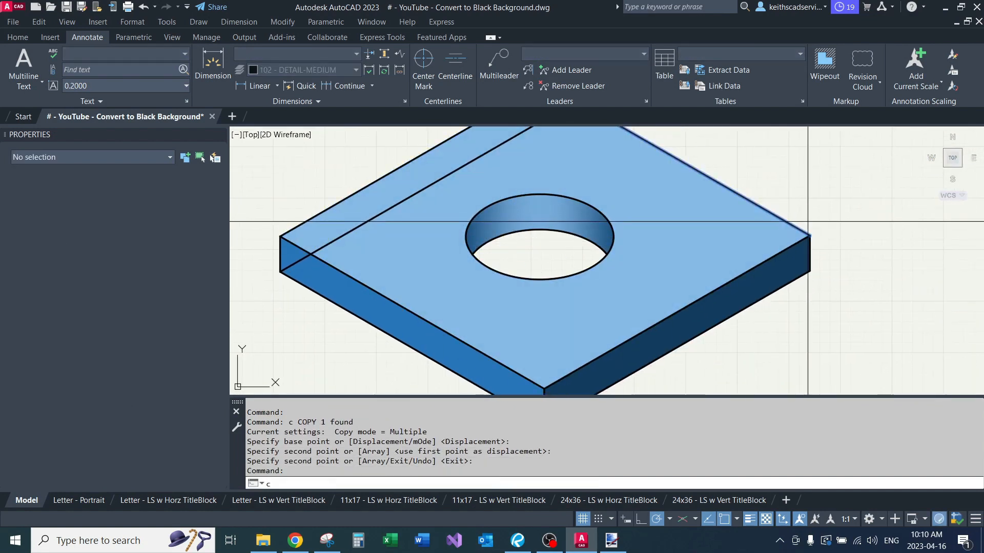
click(810, 236)
click(809, 270)
key(Return)
Step: Draw a vertical line joining the copied edges' meeting point to the slab's rear top corner
middle_drag(682, 136, 681, 248)
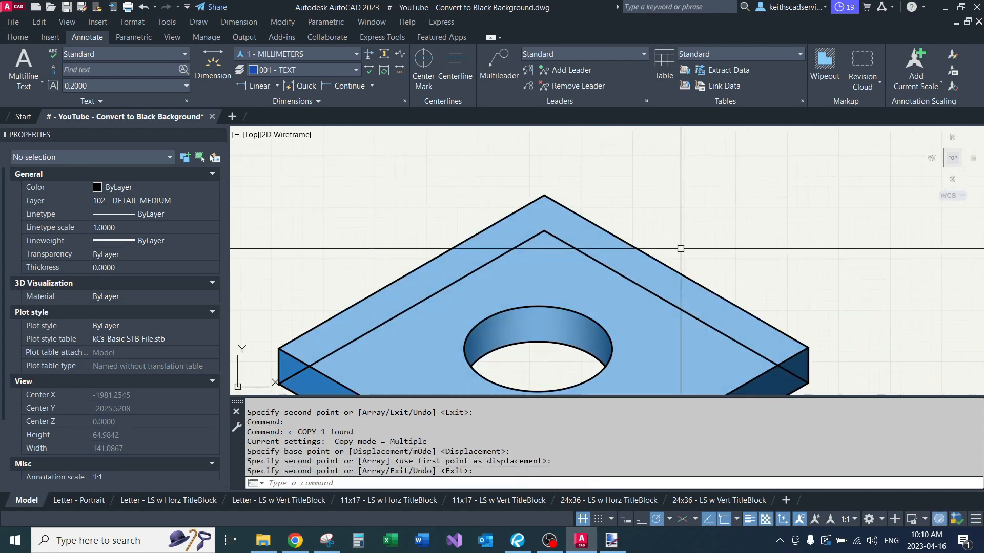
text(l)
key(Return)
click(544, 231)
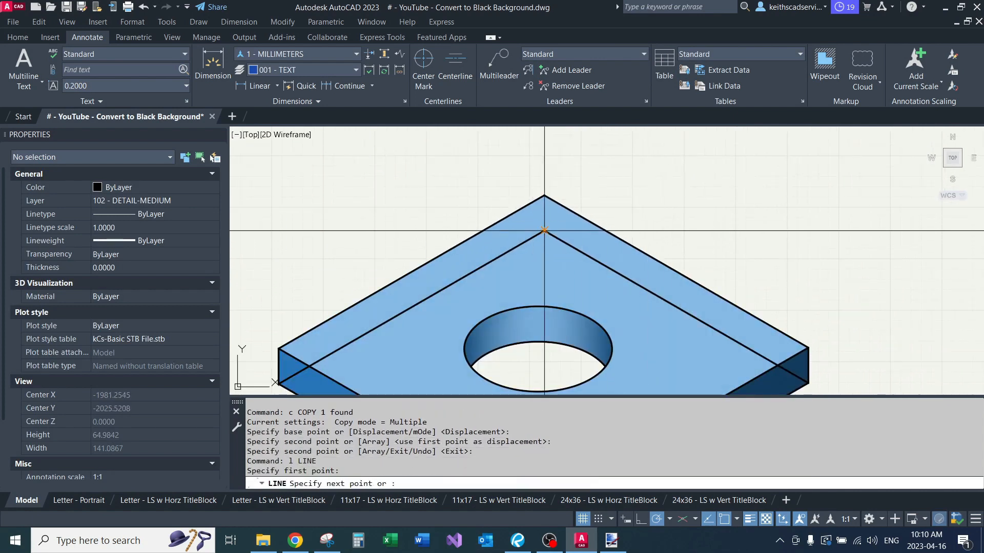
click(545, 196)
key(Return)
Step: Move the rear vertical line and the two copied edges to the layer 132 - DETAIL-HIDDEN-MEDIUM
click(545, 220)
click(542, 236)
click(143, 201)
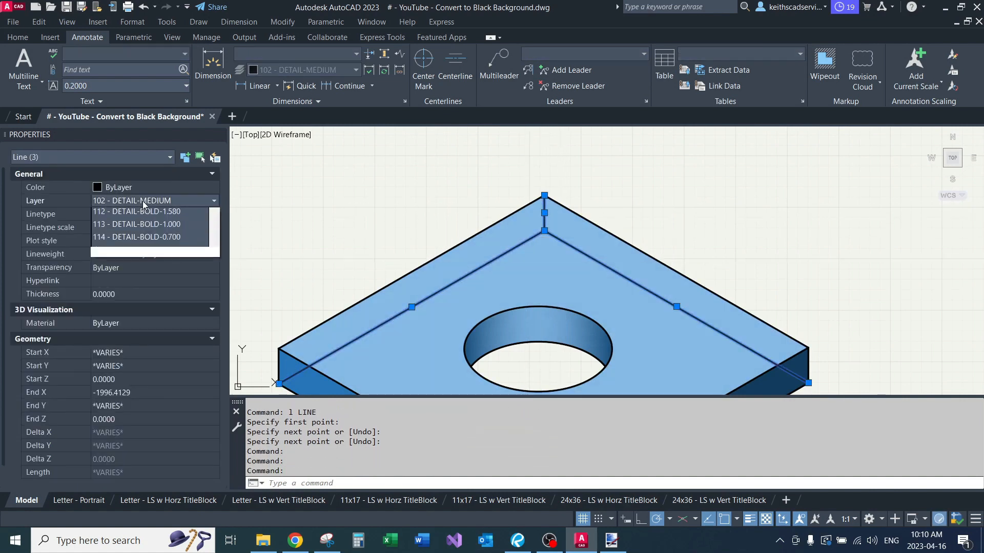
drag(212, 245, 213, 255)
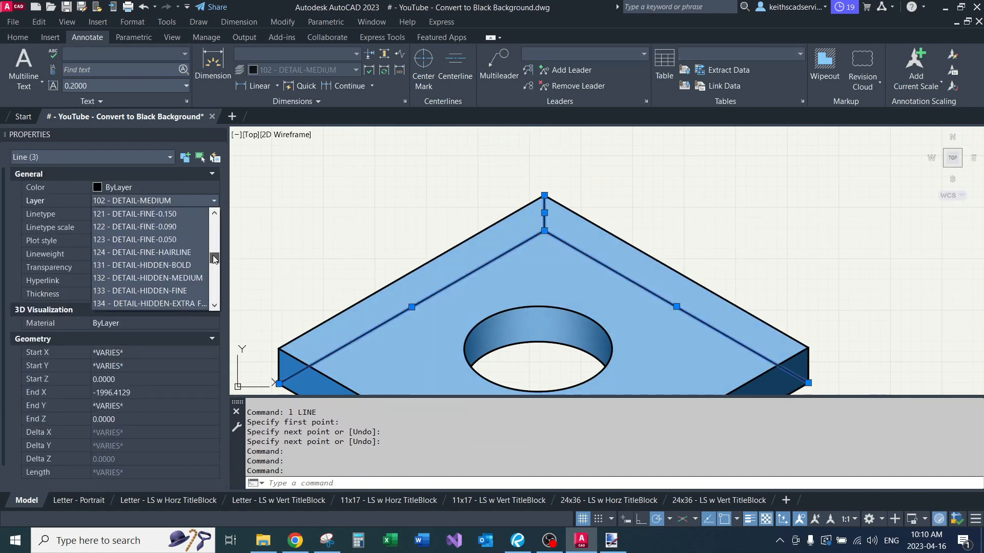
click(148, 278)
key(Escape)
key(Escape)
key(Escape)
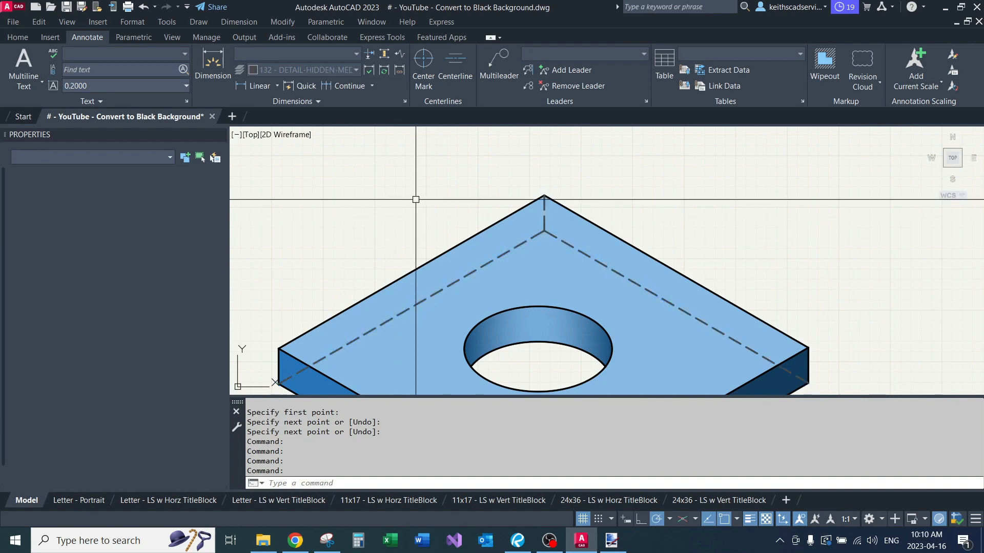
Step: Copy the hole's ellipse straight down by the slab's thickness
scroll(447, 180, down, 4)
scroll(447, 179, up, 5)
scroll(471, 227, down, 3)
click(471, 227)
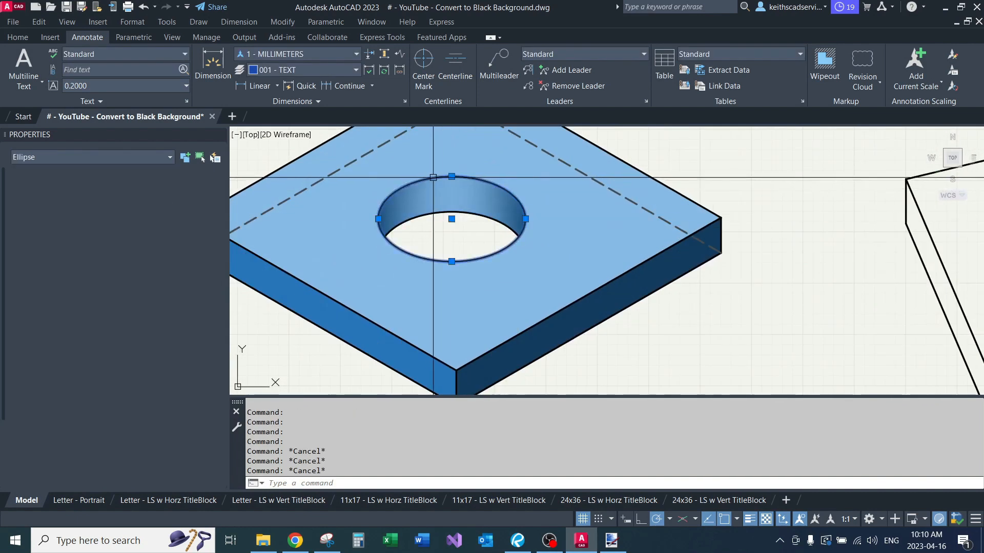
text(c)
key(Return)
click(459, 297)
click(459, 319)
scroll(423, 207, up, 4)
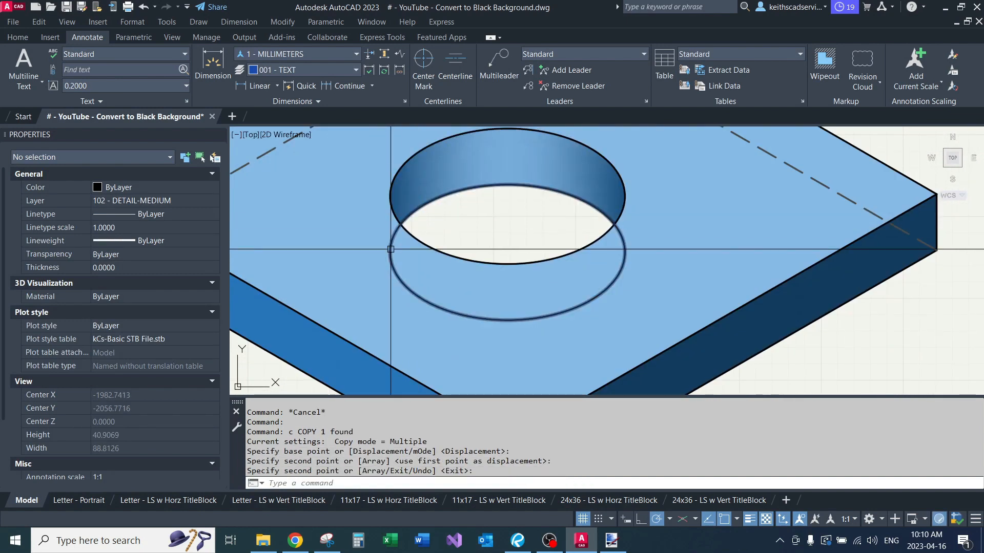
Step: Draw vertical lines joining the left and right quadrants of the lower ellipse to those of the upper ellipse
text(l)
key(Return)
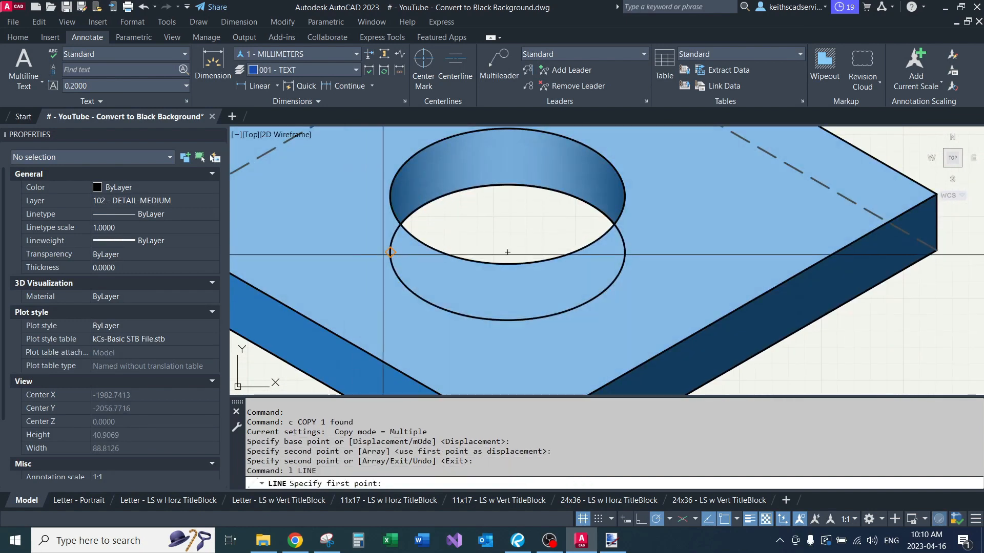
click(390, 252)
click(390, 197)
key(Return)
key(Return)
click(625, 252)
click(624, 196)
Step: Trim away the part of the lower ellipse inside the hole's upper ellipse
key(Return)
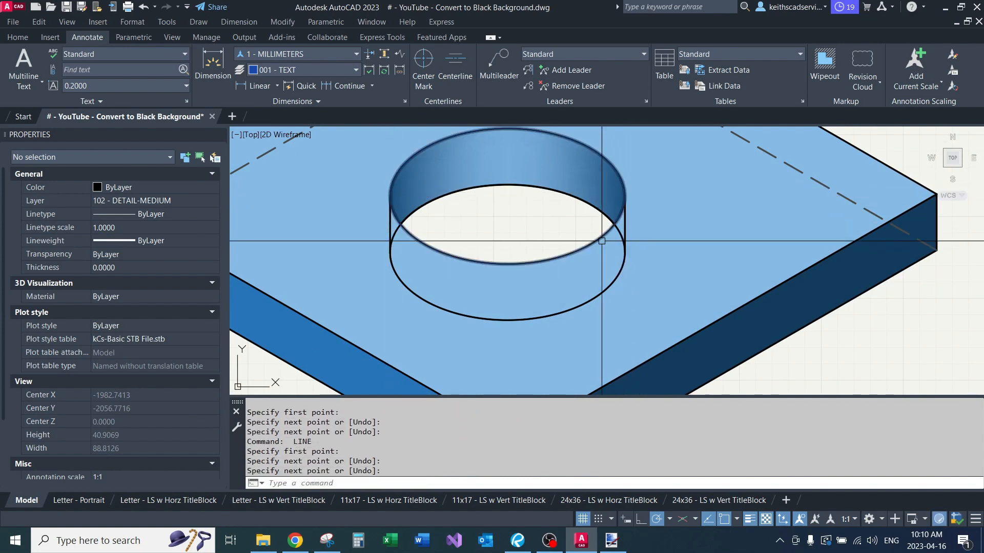
click(623, 195)
text(tr)
key(Return)
click(588, 205)
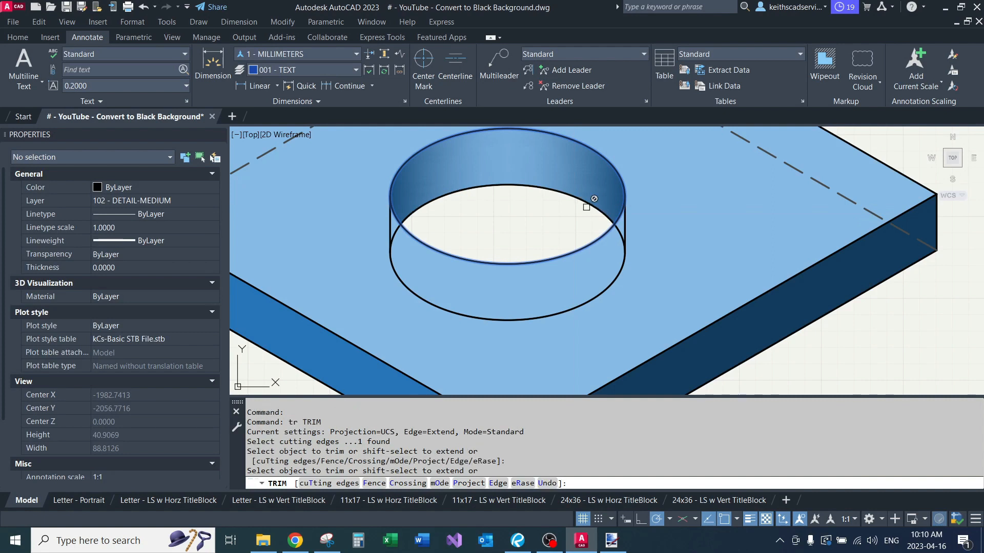
click(588, 205)
key(Return)
Step: Match the properties of the dashed rear edge onto the lower ellipse and the hole's two vertical side lines
scroll(563, 222, down, 2)
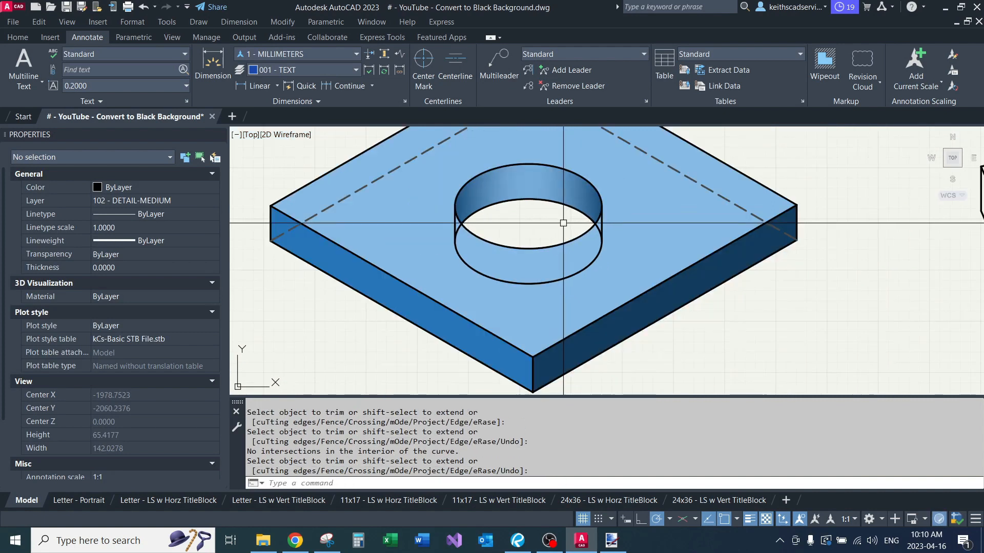
text(ma)
key(Return)
key(F1)
click(769, 52)
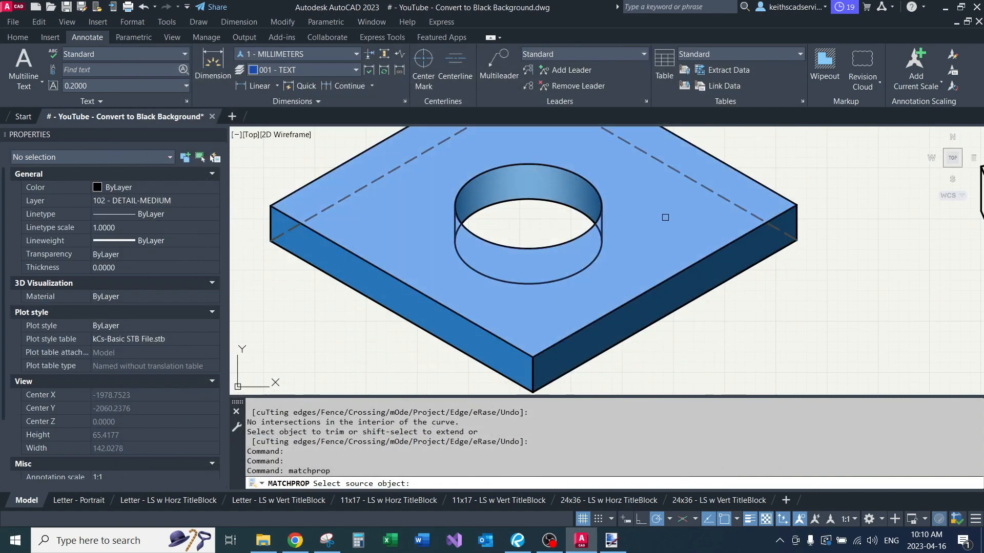
click(698, 189)
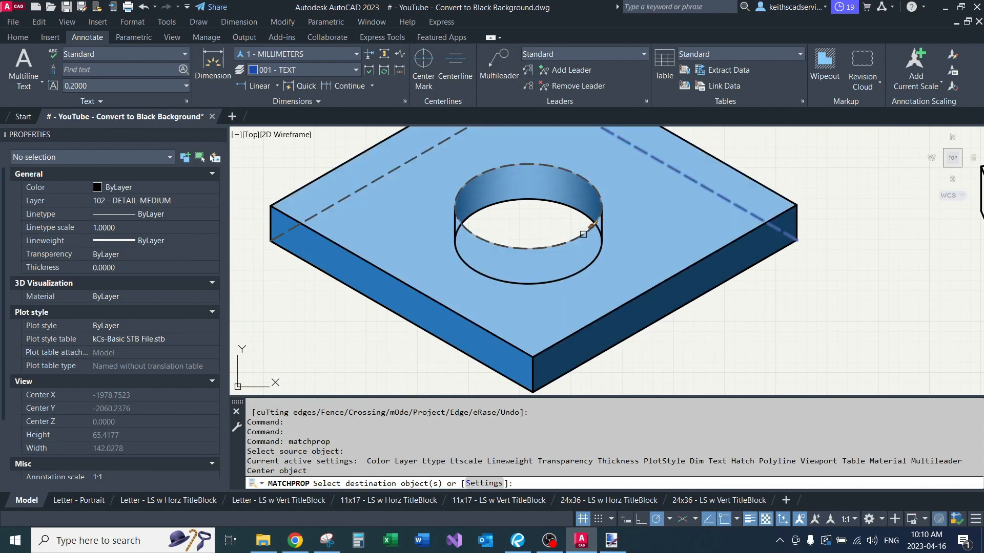
scroll(583, 234, up, 4)
click(608, 221)
click(609, 215)
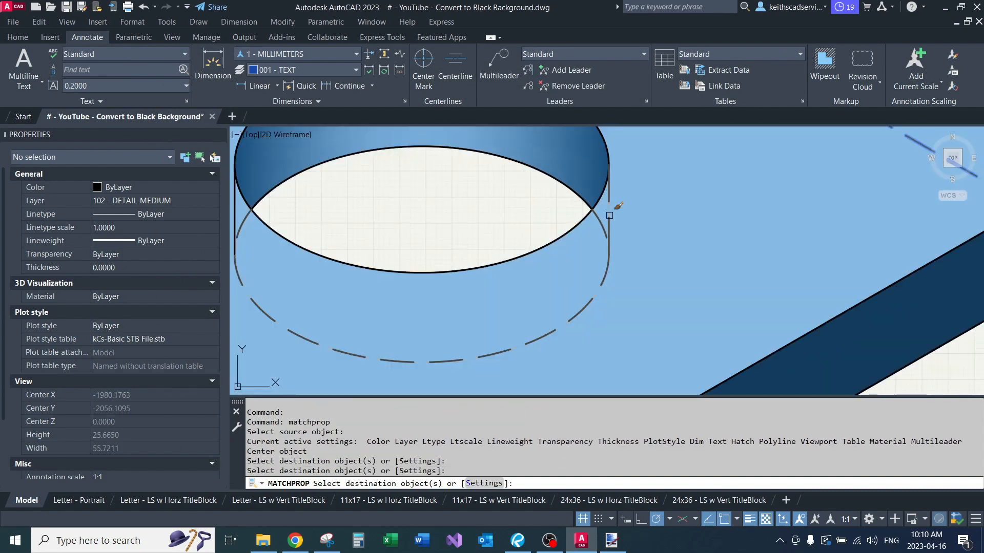
scroll(302, 224, down, 2)
click(285, 213)
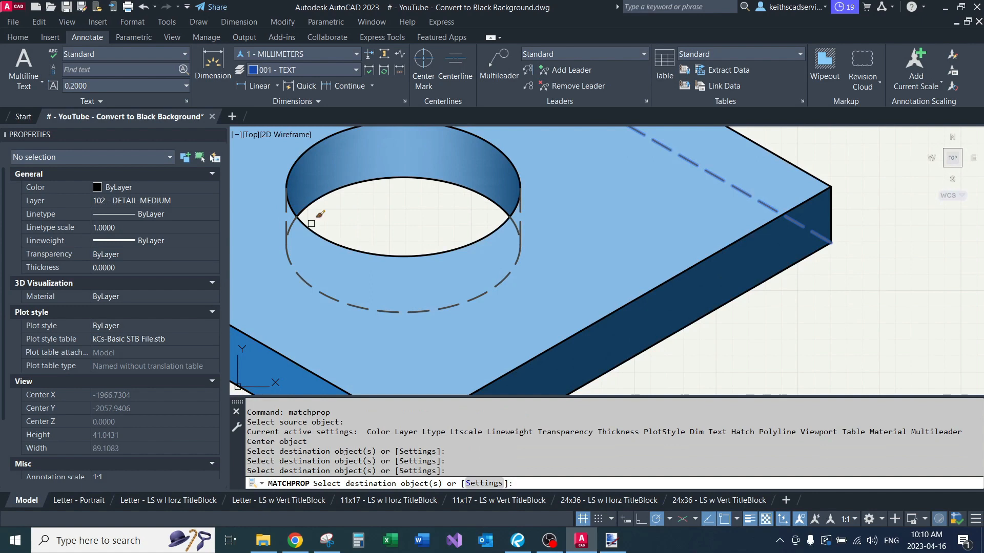
key(Return)
scroll(410, 213, down, 4)
mouse_move(455, 201)
middle_down()
mouse_move(516, 250)
mouse_move(564, 242)
mouse_move(601, 216)
mouse_move(562, 284)
middle_up()
mouse_move(413, 270)
middle_down()
mouse_move(325, 248)
mouse_move(369, 238)
middle_up()
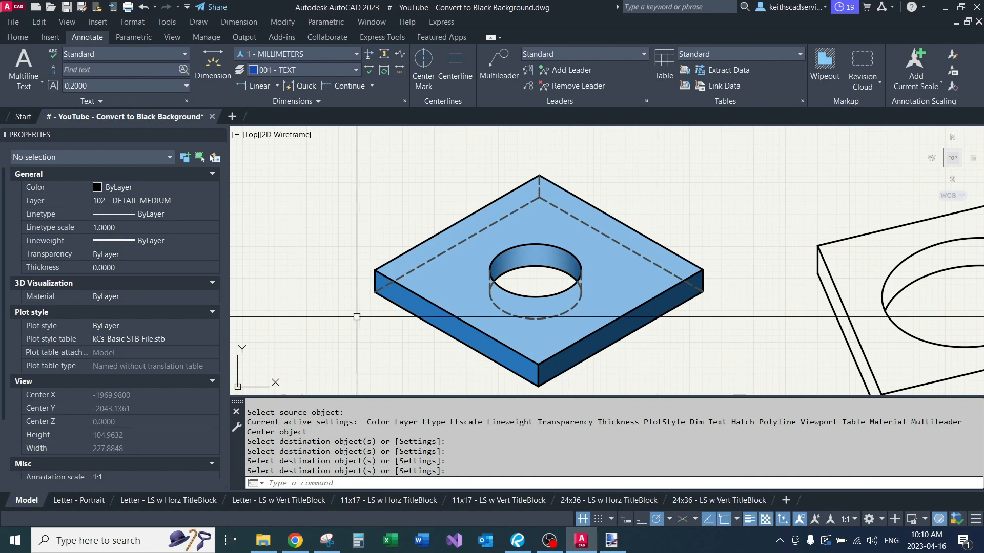
scroll(374, 312, down, 2)
mouse_move(573, 249)
middle_down()
mouse_move(619, 219)
mouse_move(621, 241)
middle_up()
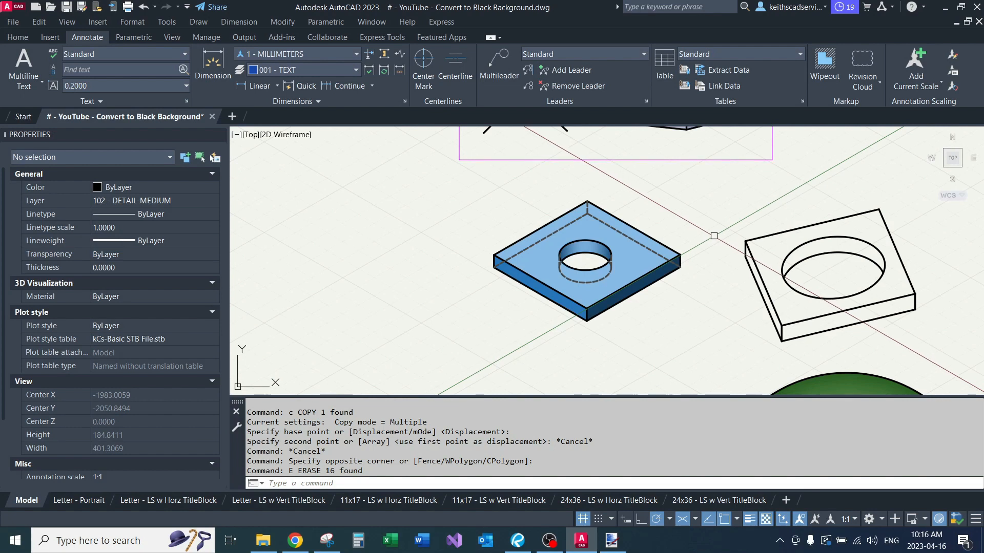
scroll(714, 235, down, 2)
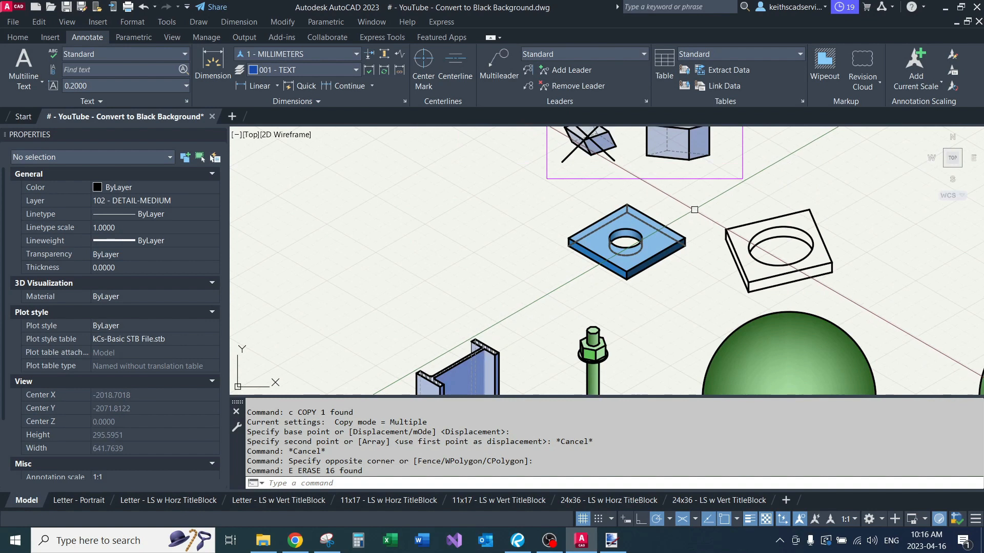
Step: Examine the pattern hatch and its background colour on the I-beam's cut top face
middle_drag(499, 259, 564, 187)
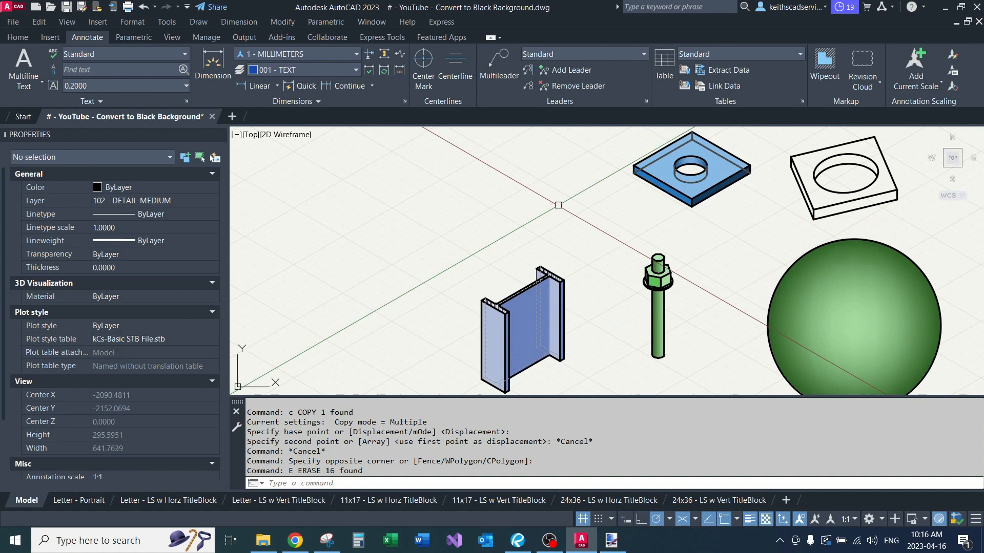
middle_drag(567, 277, 642, 169)
scroll(556, 226, up, 4)
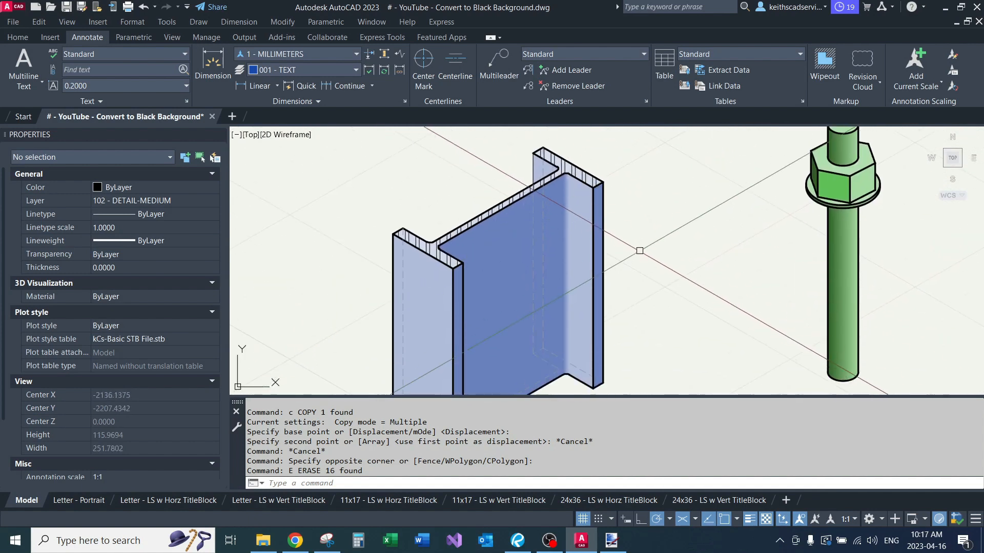
middle_drag(635, 315, 628, 250)
middle_drag(643, 214, 645, 390)
scroll(601, 268, up, 4)
middle_drag(589, 285, 630, 240)
scroll(630, 240, up, 2)
click(484, 258)
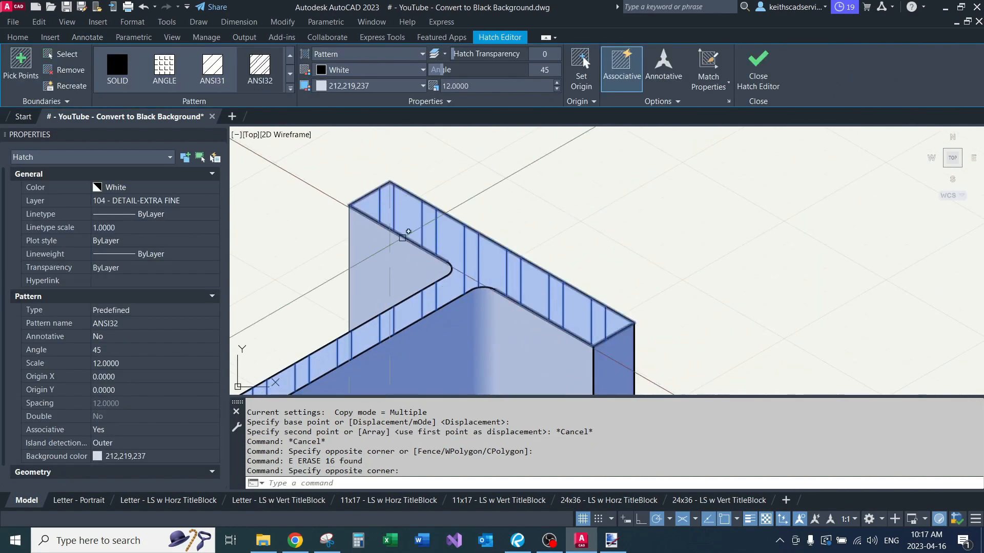
key(Escape)
key(Escape)
Step: Examine the solid hatches shading the I-beam's web and the inner face of its flange
scroll(569, 211, down, 2)
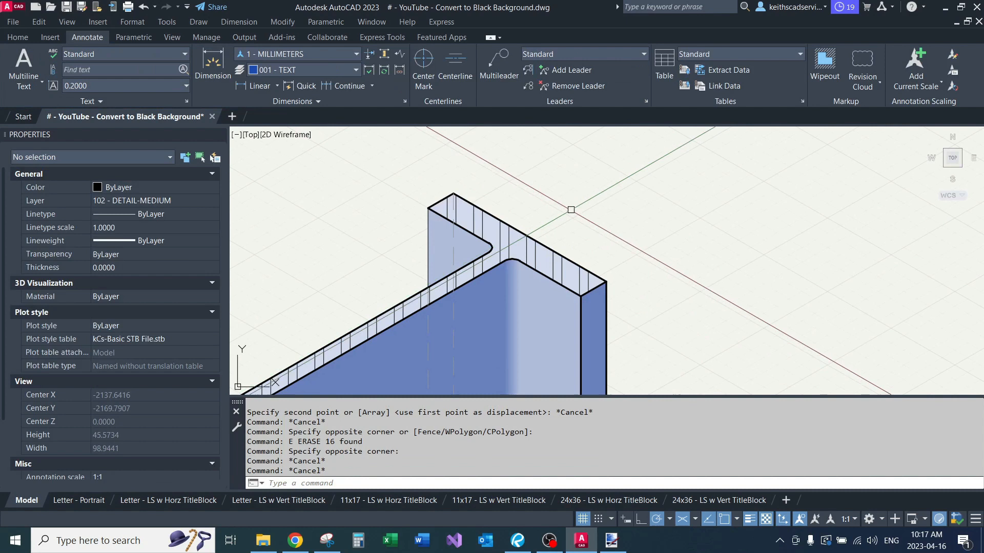
middle_drag(528, 340, 528, 250)
scroll(467, 263, up, 2)
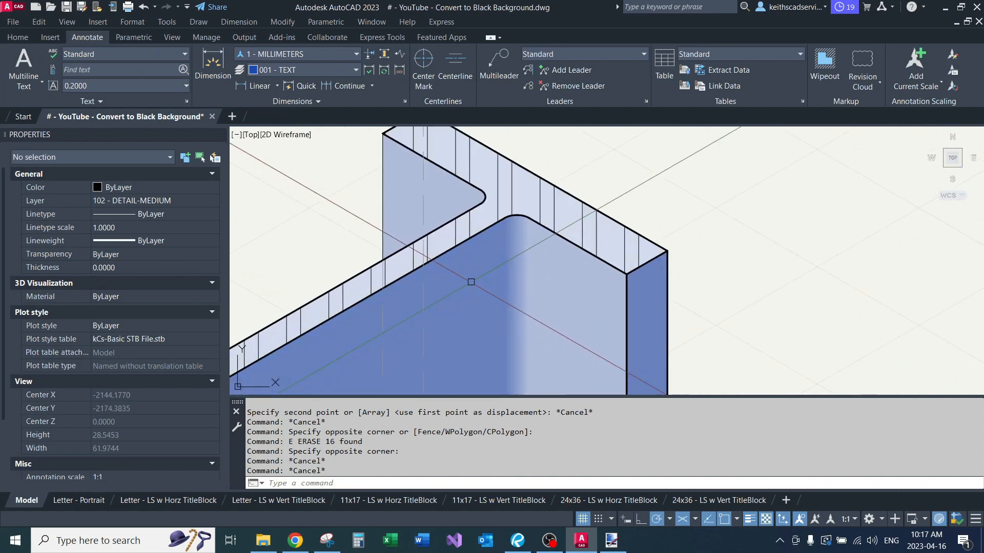
click(471, 281)
click(574, 301)
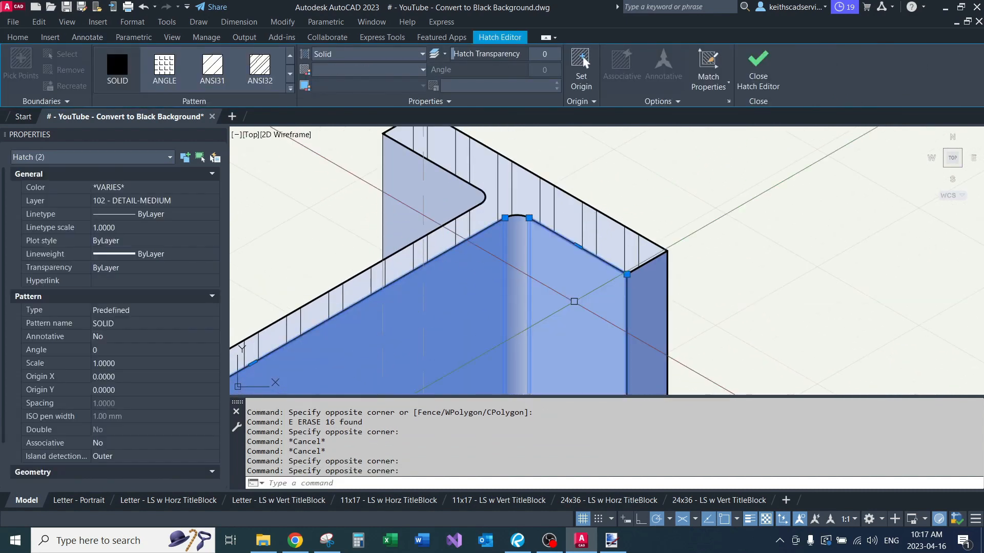
key(Escape)
click(573, 296)
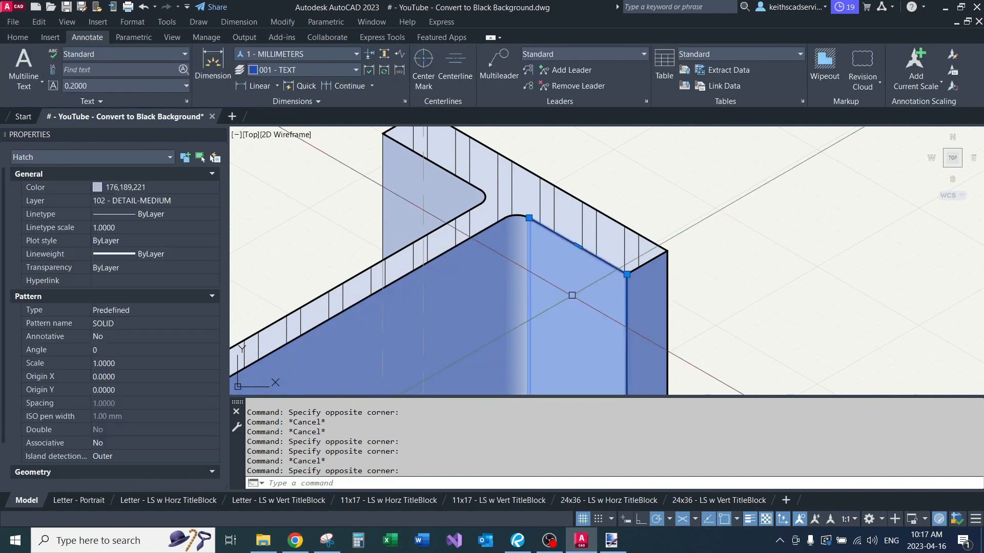
key(Escape)
click(472, 312)
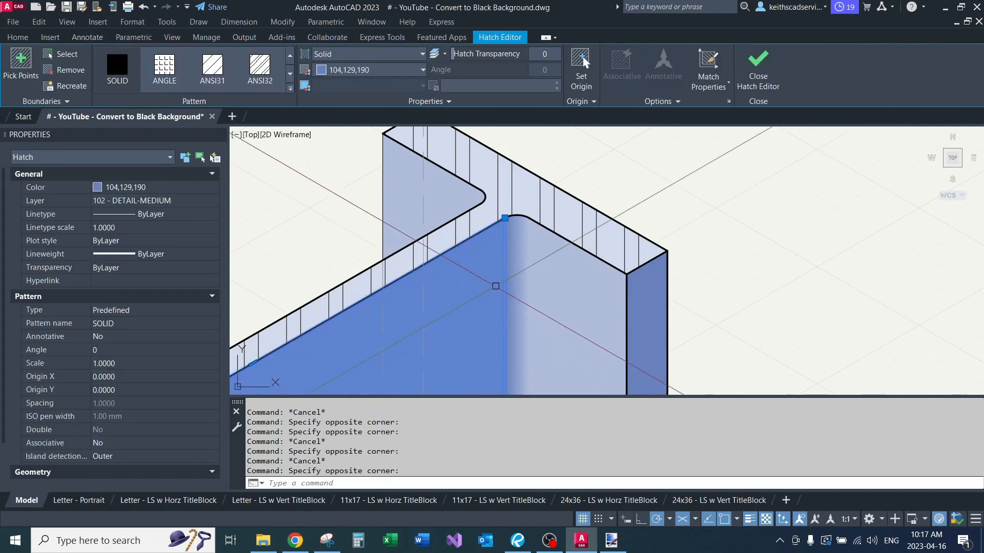
key(Escape)
Step: Examine the linear gradient hatch on the I-beam's fillet and the elliptical edge between web and flange
click(512, 245)
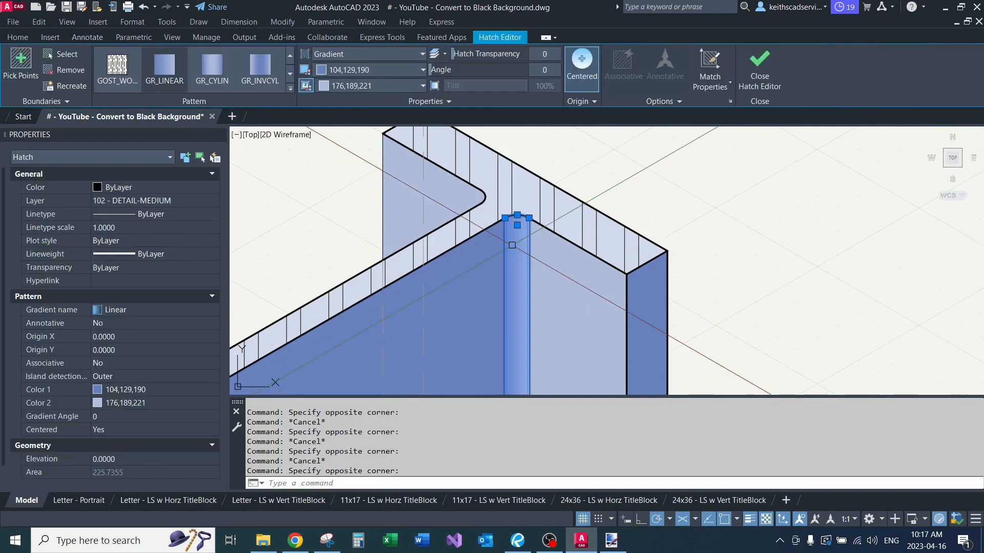
key(Escape)
click(472, 282)
key(Escape)
click(568, 274)
key(Escape)
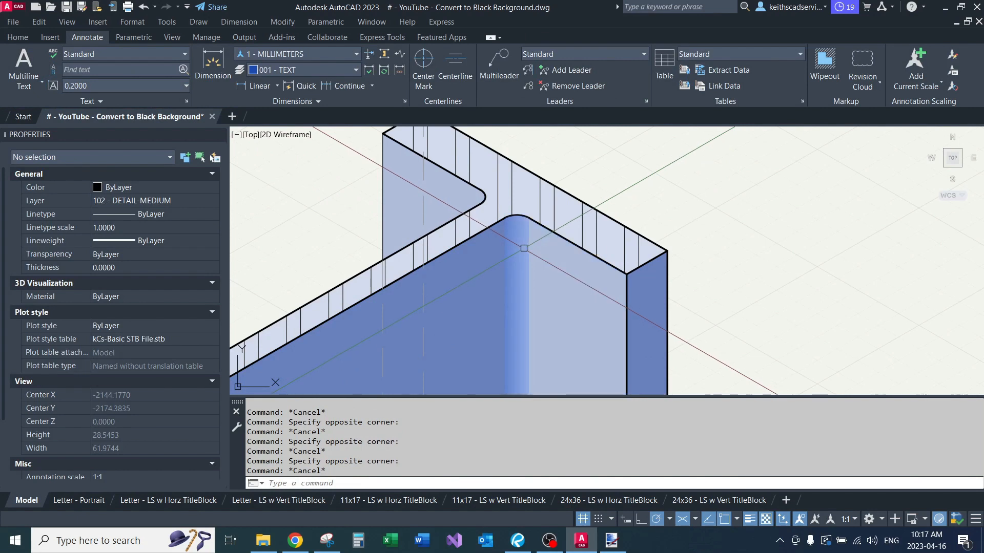
click(523, 248)
scroll(445, 290, down, 2)
middle_drag(584, 352, 567, 195)
scroll(516, 240, down, 4)
scroll(510, 164, up, 4)
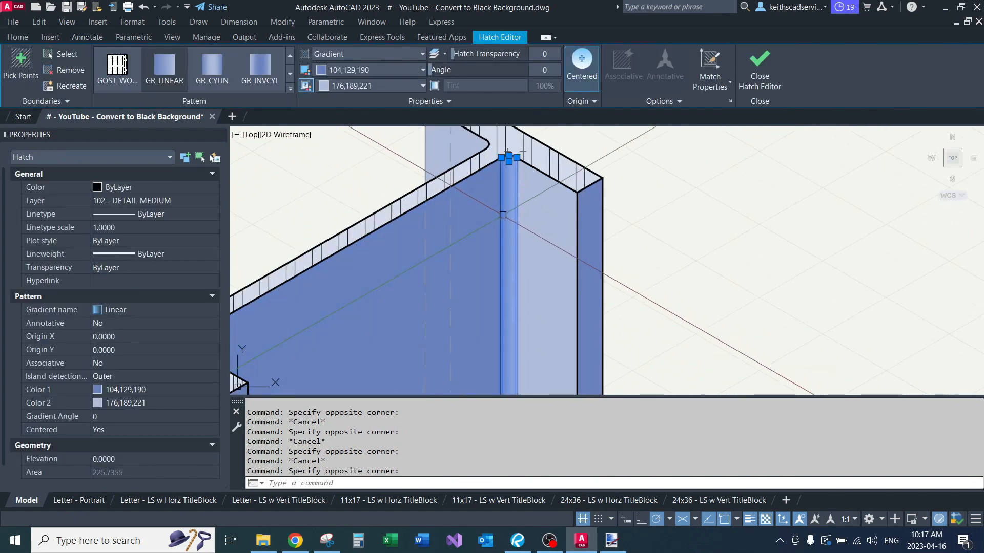
key(Escape)
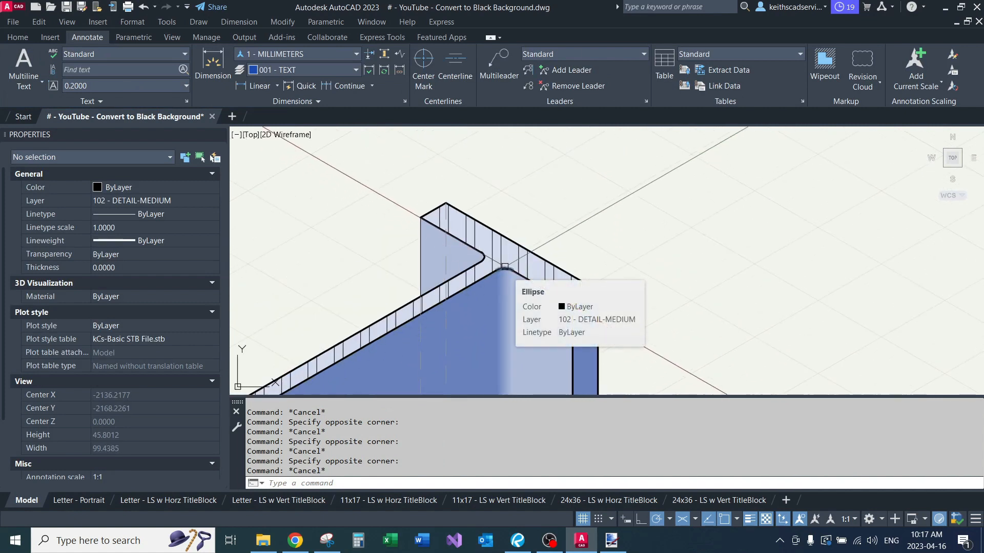
scroll(505, 266, up, 2)
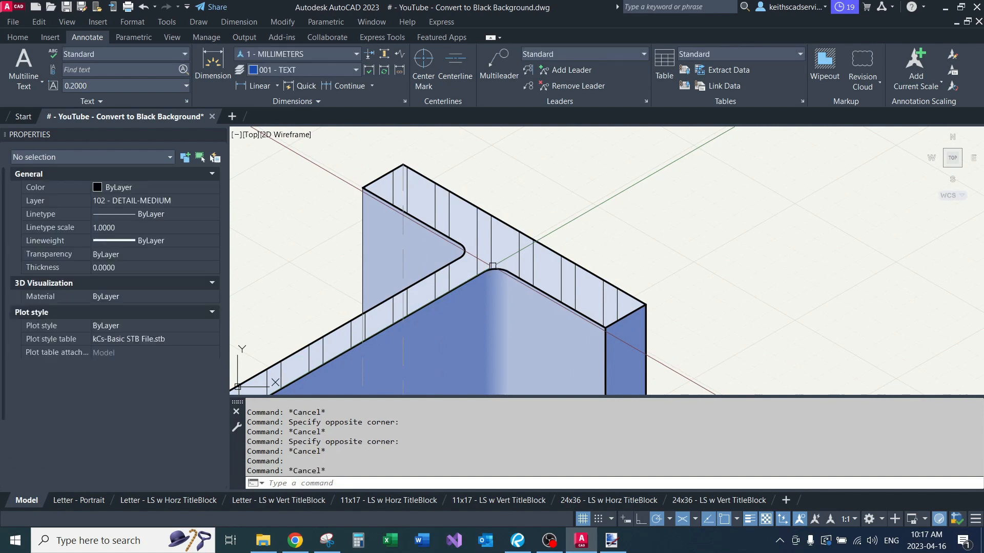
Step: Draw a closed isometric L-shaped outline in the empty space beside the I-beam, its short leg's inner edge about 19 units long
scroll(493, 266, down, 4)
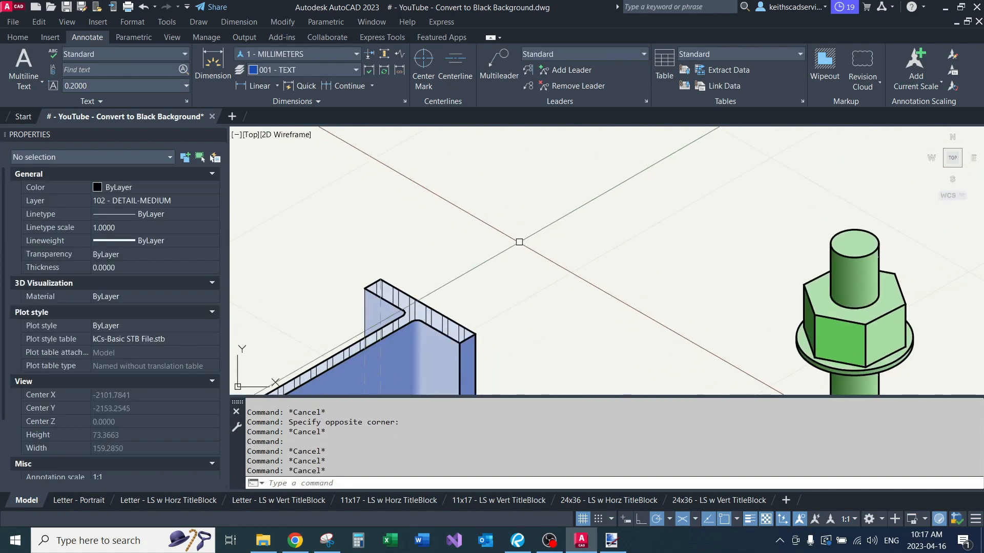
text(l)
key(Return)
click(490, 260)
click(615, 188)
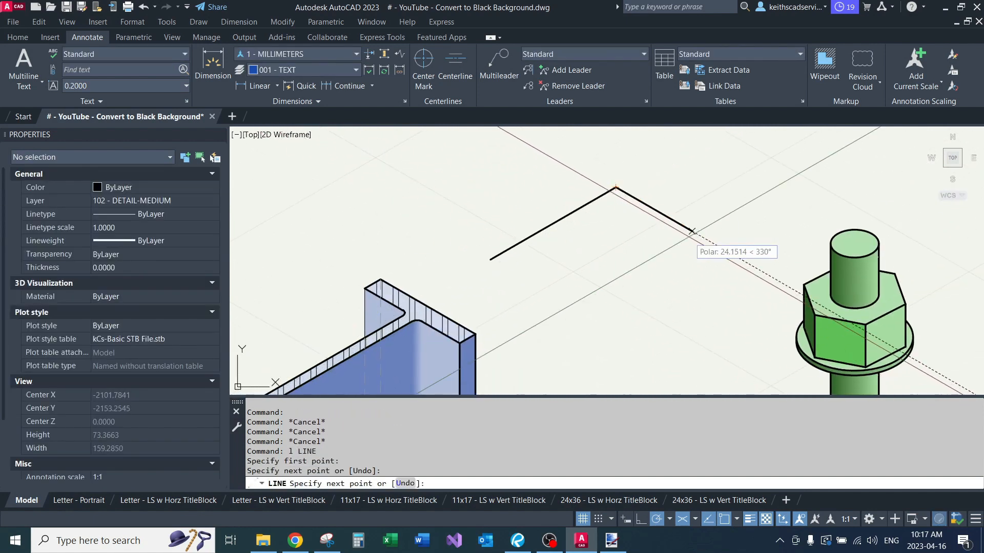
click(698, 235)
click(673, 250)
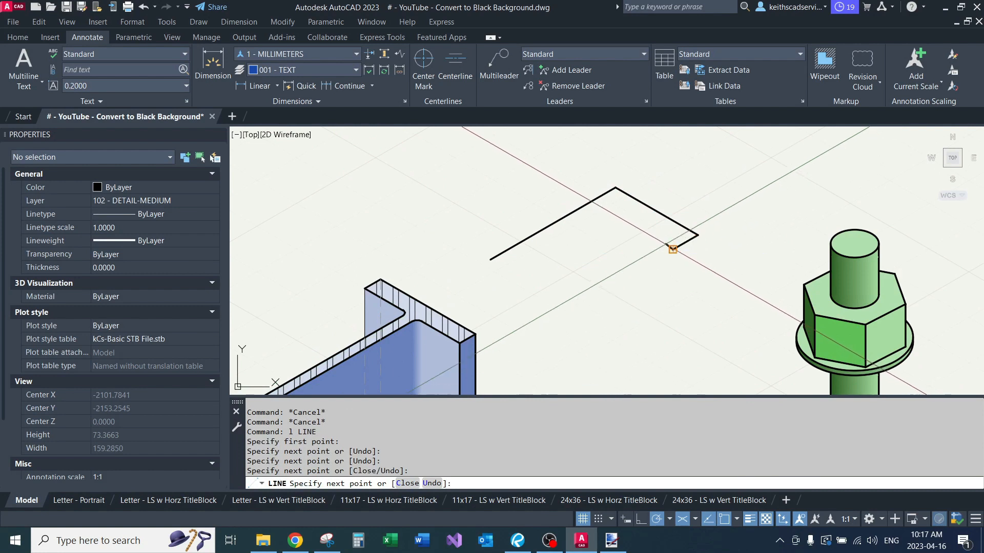
click(614, 215)
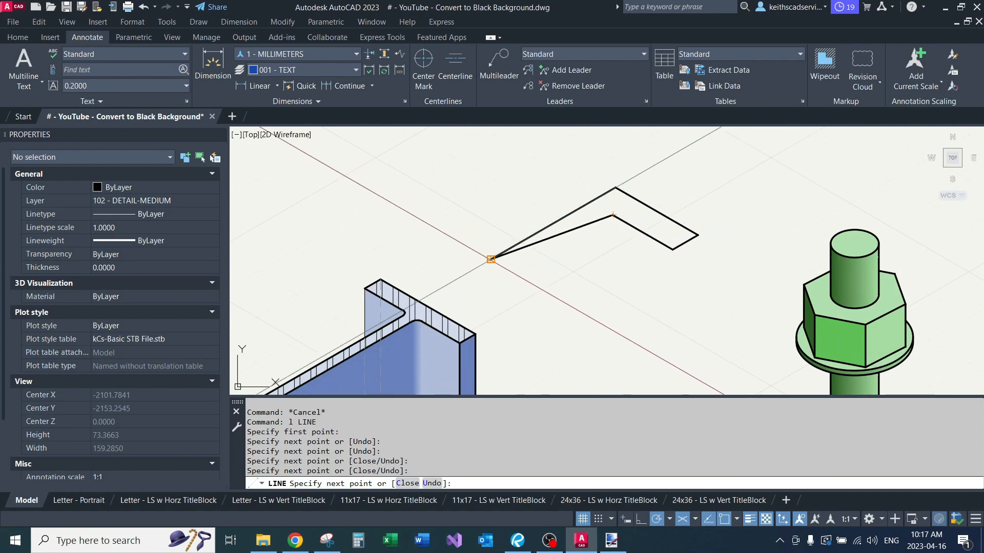
click(513, 272)
click(490, 260)
key(Return)
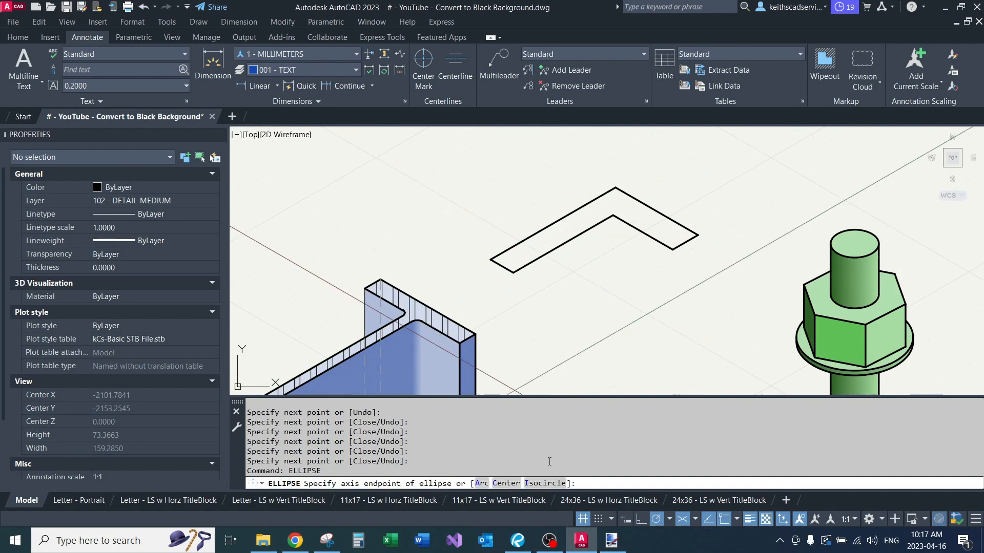
Step: Draw an isocircle centred on the L-shape's inner corner, with a major radius of about 5.5
click(544, 483)
scroll(621, 195, up, 4)
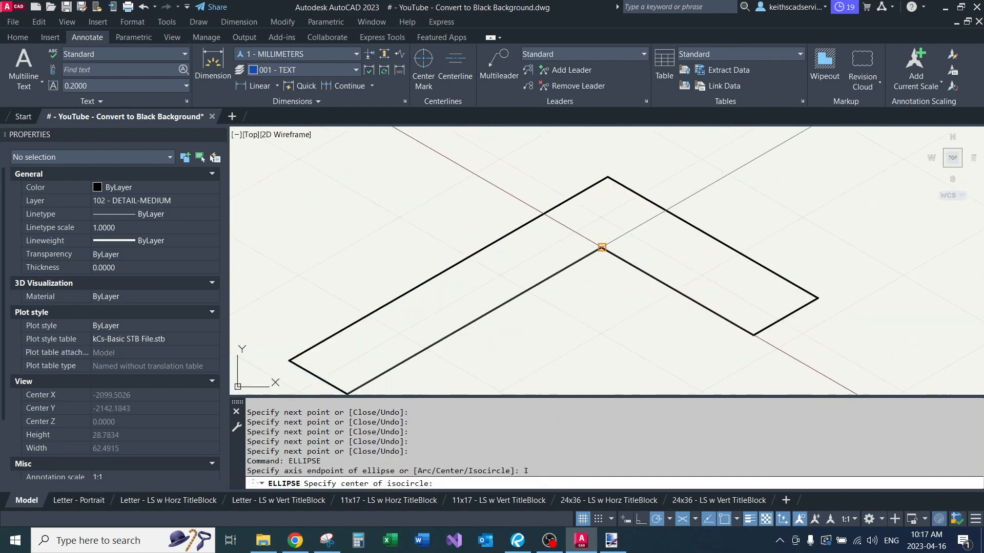
click(601, 248)
click(636, 268)
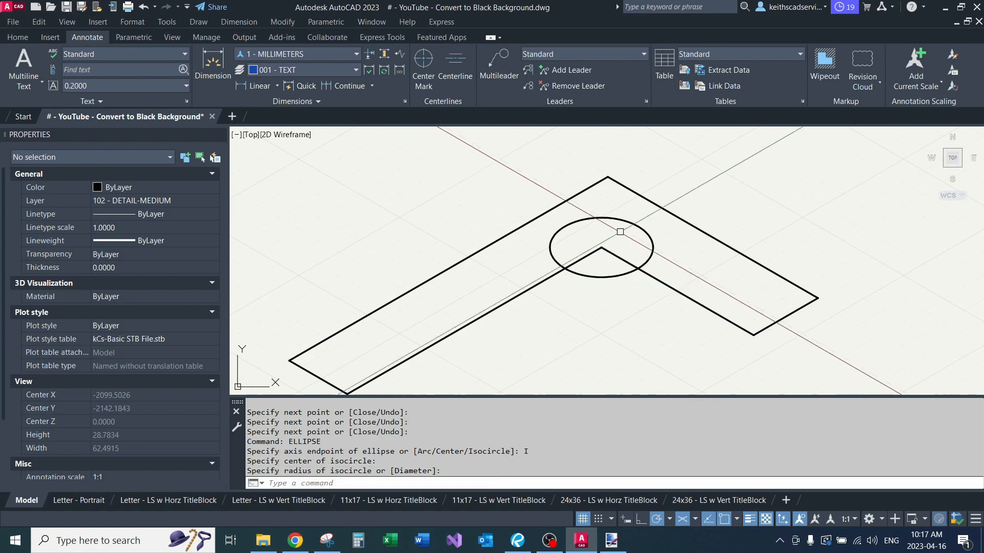
Step: Move the isocircle from its centre to the point where it crosses the short leg's inner edge
click(626, 219)
text(m)
key(Return)
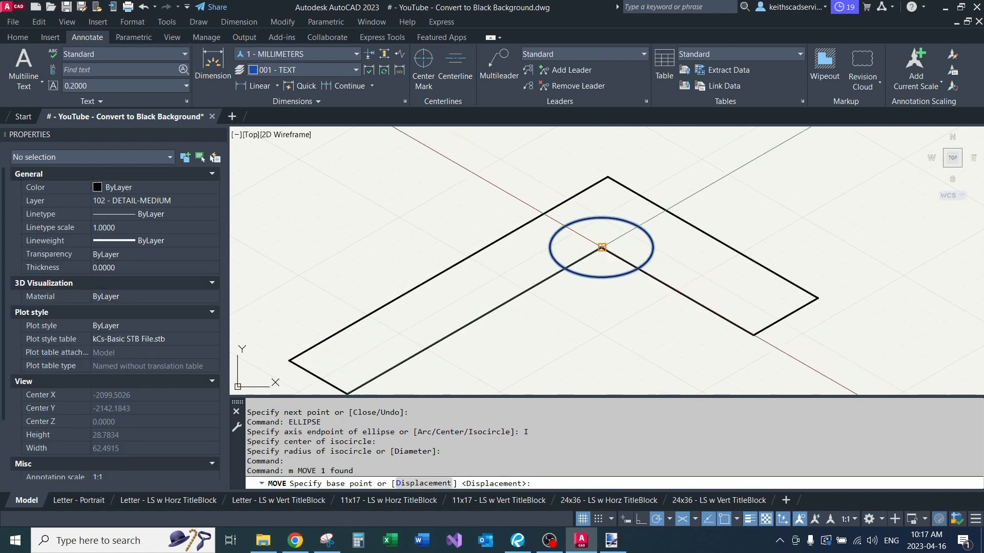
click(602, 248)
click(638, 269)
click(653, 240)
text(m)
key(Return)
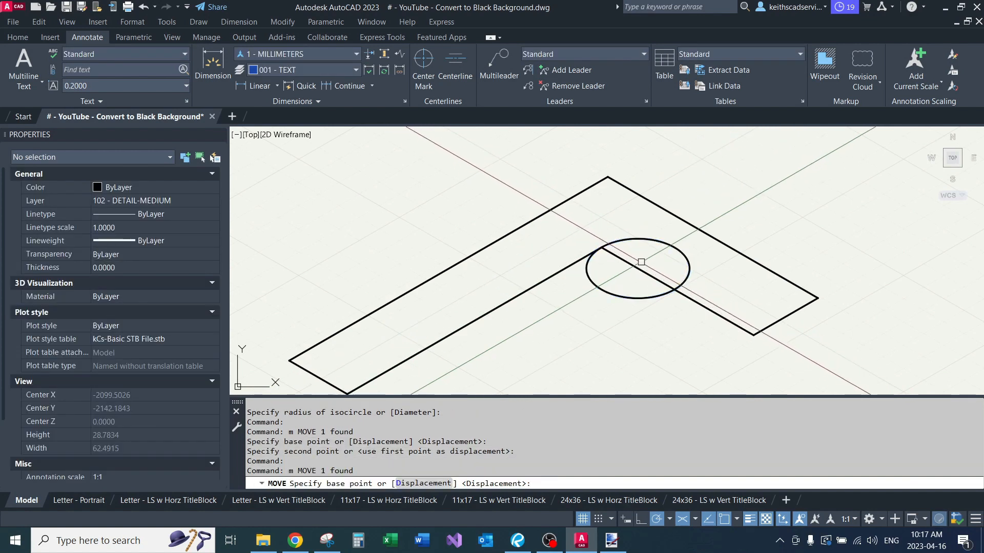
key(Escape)
key(Escape)
click(650, 240)
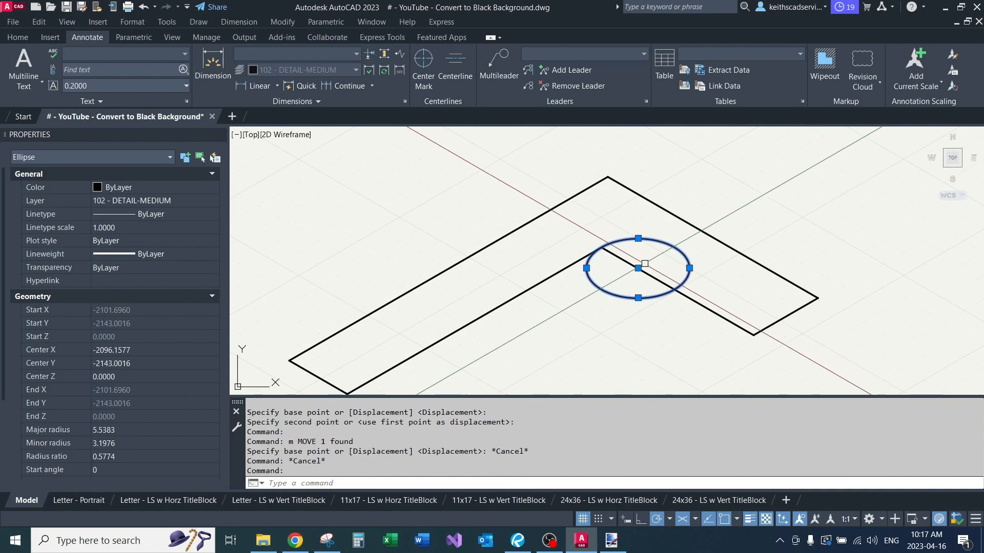
key(Escape)
key(Escape)
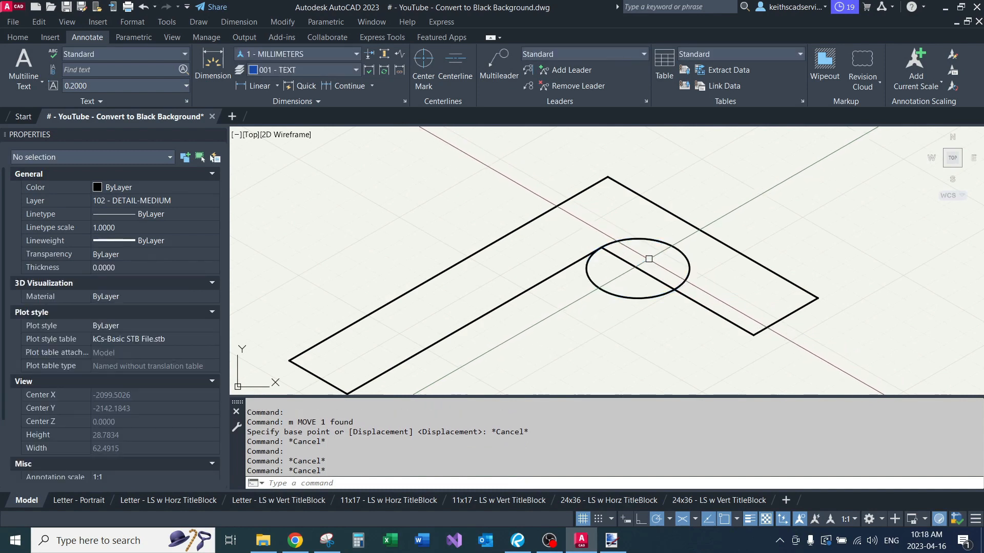
Step: Draw a construction line from the isocircle's centre across the short leg to its outer edge, parallel to the long leg
text(l)
key(Return)
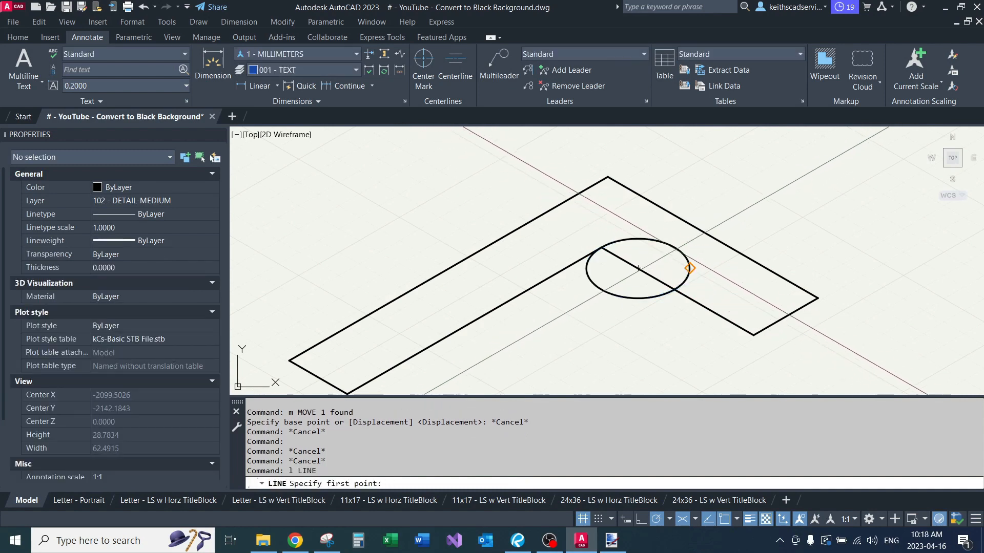
click(638, 268)
click(702, 231)
key(Return)
Step: Move the isocircle from its crossing with the construction line to that line's endpoint on the short leg's inner edge
click(684, 256)
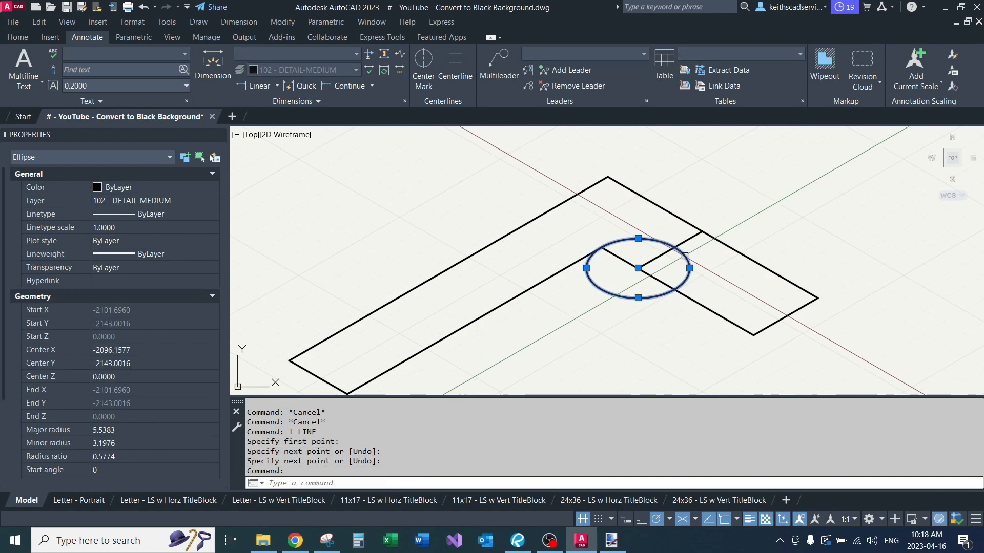
text(m)
key(Return)
click(680, 247)
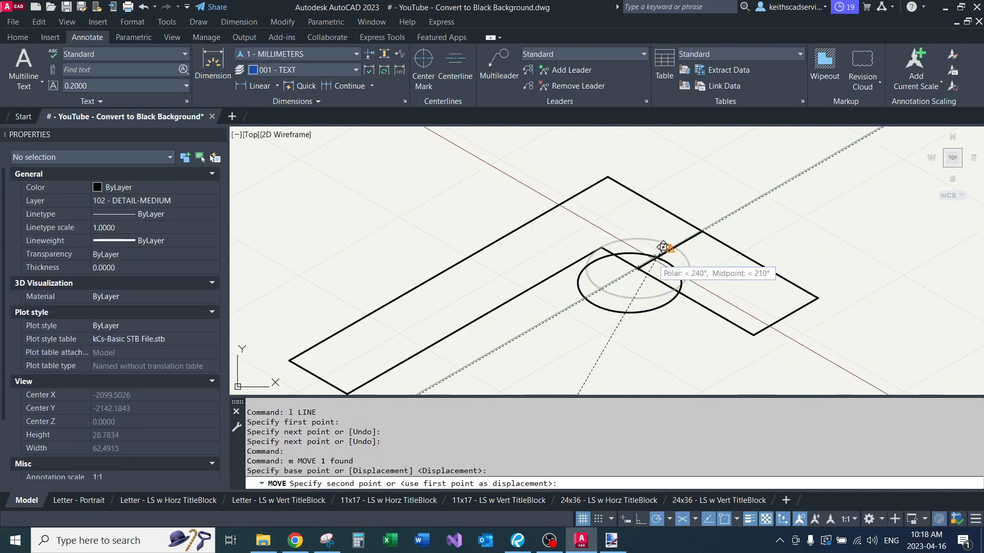
scroll(639, 252, up, 4)
click(637, 254)
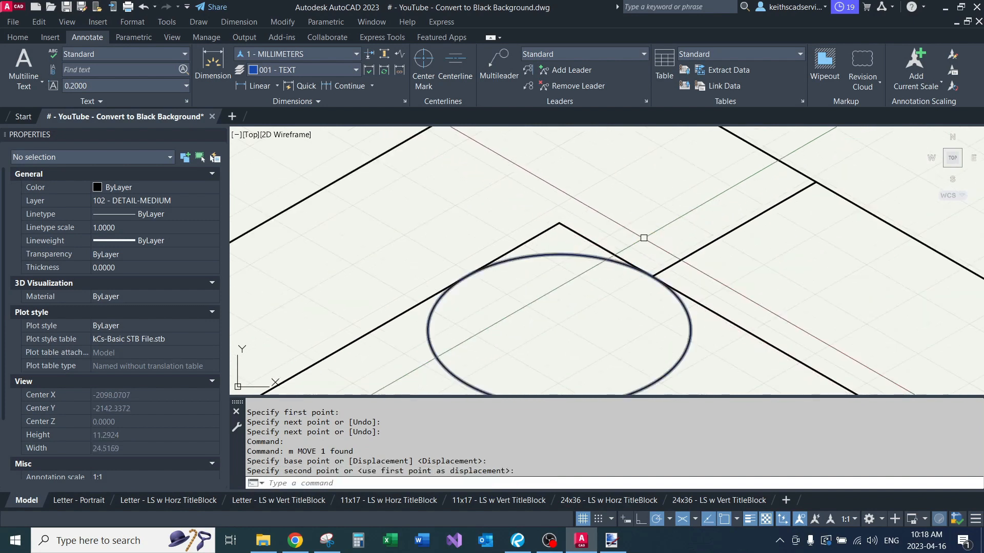
Step: Erase the construction line across the short leg
scroll(664, 215, down, 4)
click(676, 213)
text(e)
key(Return)
Step: Trim the isocircle against the L-shape's two inner edges, keeping only the arc nearest the corner
click(673, 267)
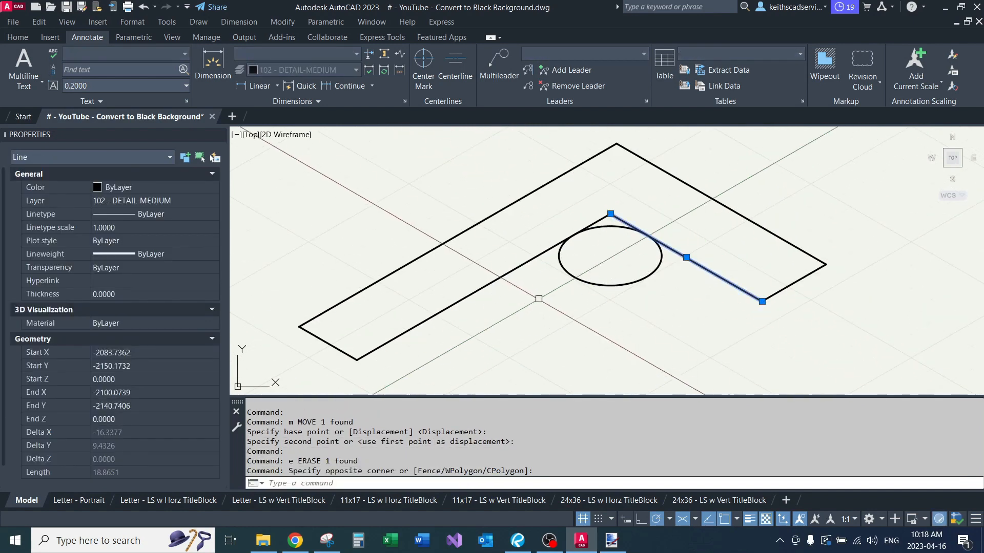
click(538, 299)
click(499, 260)
text(tr)
key(Return)
key(Return)
click(609, 286)
scroll(581, 307, up, 3)
Step: Trim off the sharp inner corner beyond the arc so the arc forms a fillet
click(578, 303)
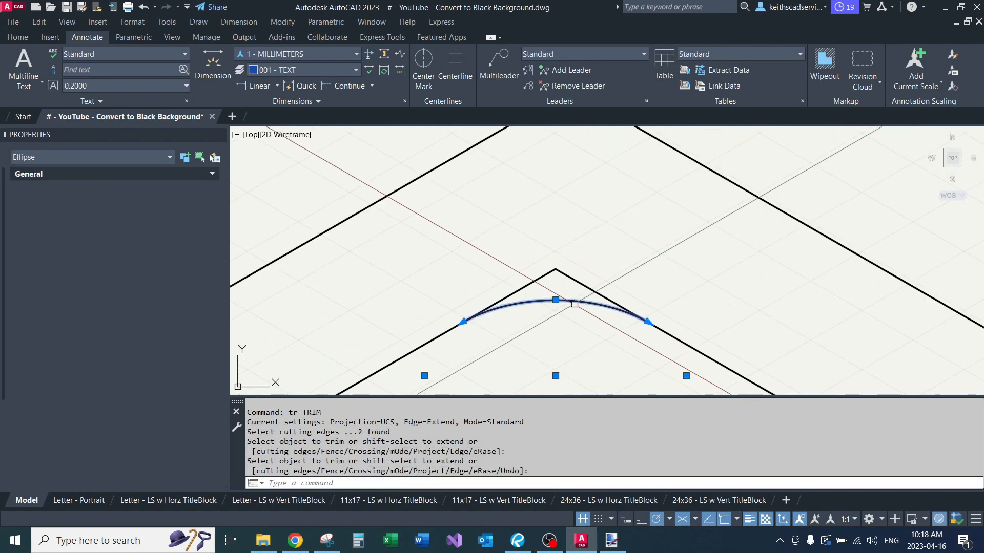
text(tr)
key(Return)
click(611, 263)
click(521, 277)
key(Return)
Step: Join the two inner edges and the fillet arc into a single object
scroll(573, 247, down, 5)
click(611, 247)
click(513, 292)
text(j)
key(Return)
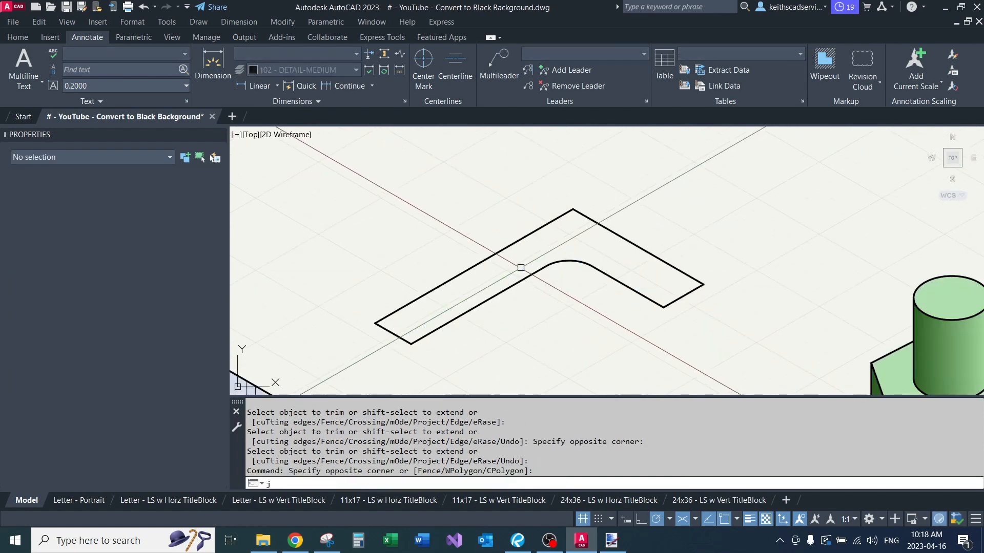
Step: Copy the whole L-shaped outline straight up to form the top face
scroll(520, 266, down, 2)
scroll(519, 267, down, 4)
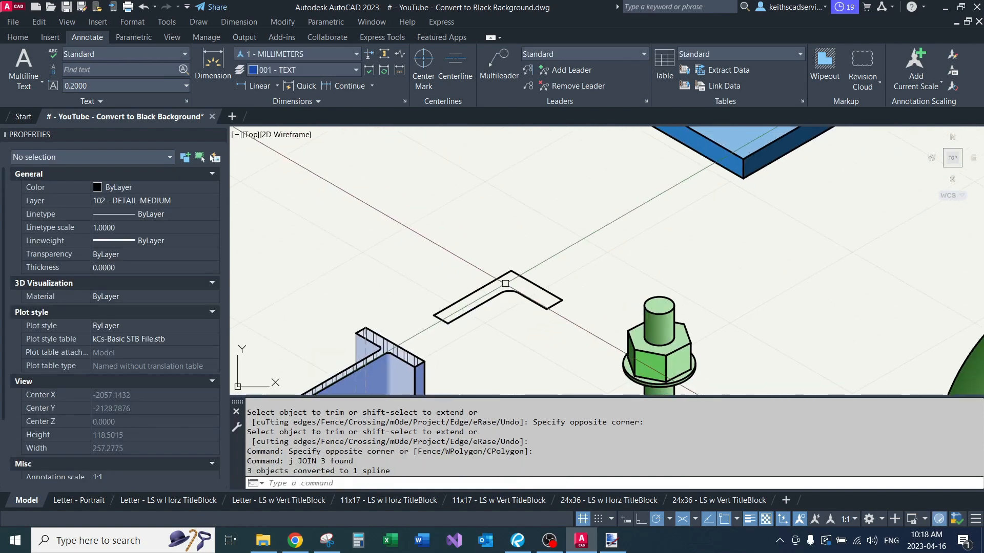
mouse_move(531, 238)
middle_down()
mouse_move(554, 212)
mouse_move(510, 280)
mouse_move(485, 236)
middle_up()
scroll(448, 248, up, 2)
click(377, 208)
click(586, 275)
text(c)
key(Return)
click(590, 358)
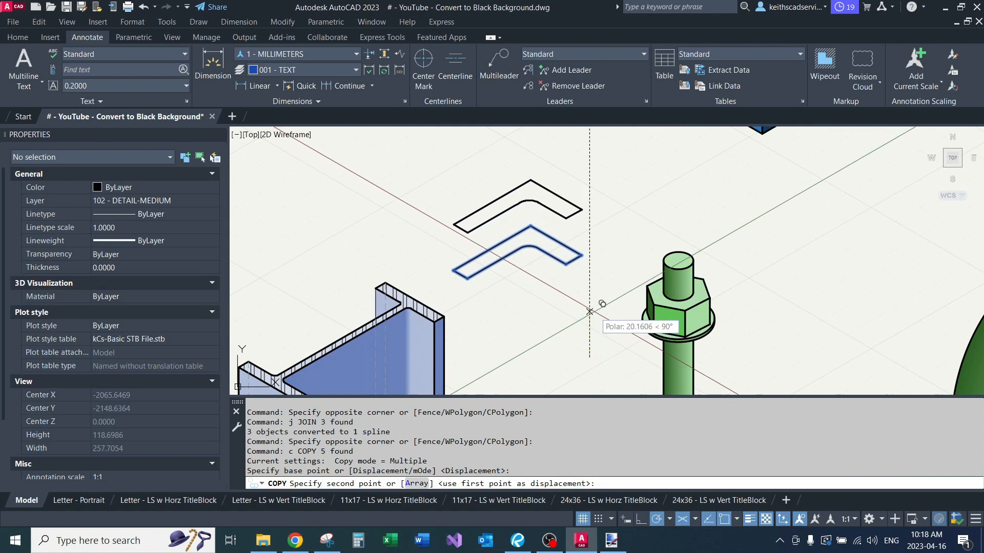
click(590, 296)
key(Return)
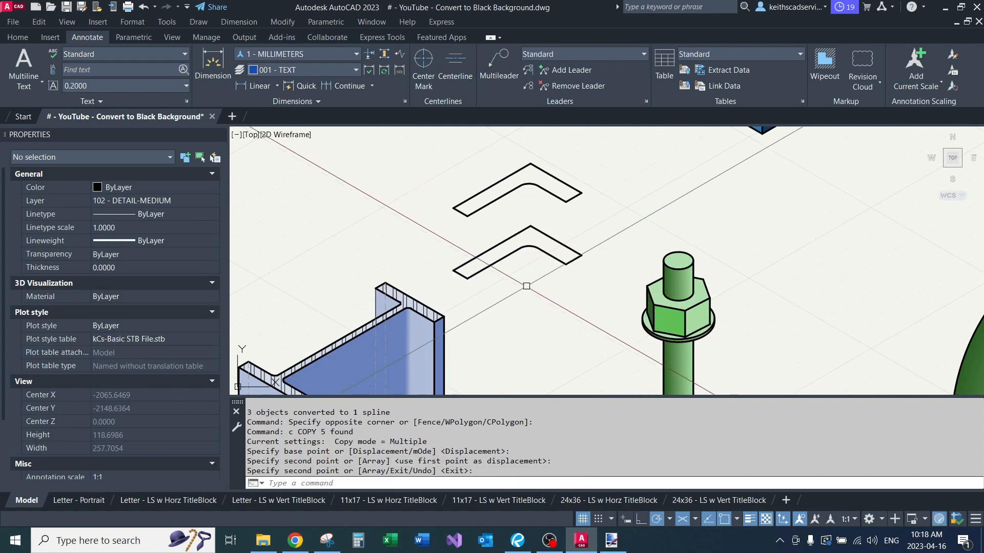
Step: Draw two vertical lines joining the lower and upper L-shaped outlines at both corners of their left end
text(l)
key(Return)
click(467, 279)
click(467, 217)
key(Return)
key(Return)
click(453, 270)
click(453, 211)
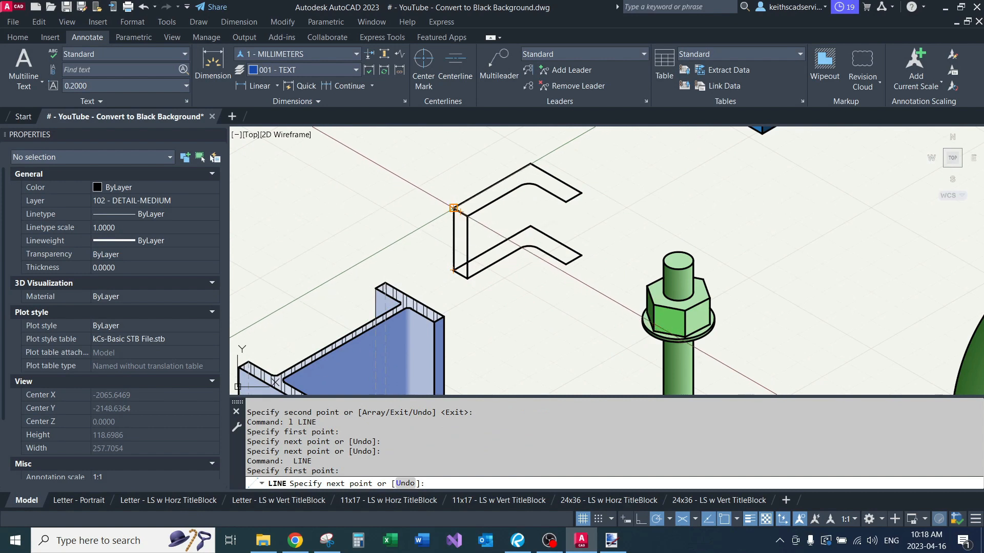
key(Return)
key(Return)
key(Escape)
key(Escape)
key(Escape)
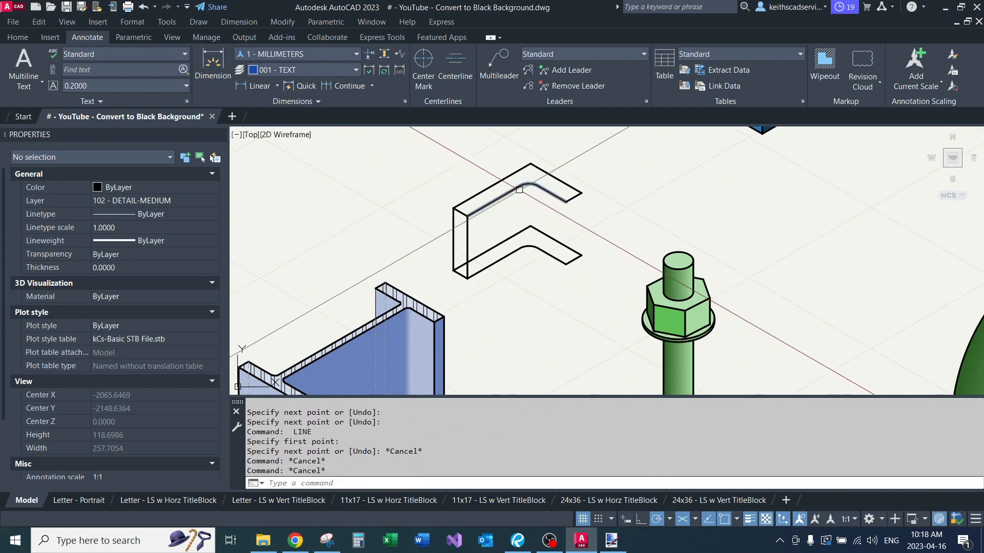
Step: Explode the green anchor bolt block into its separate outlines and hatches
scroll(522, 230, down, 3)
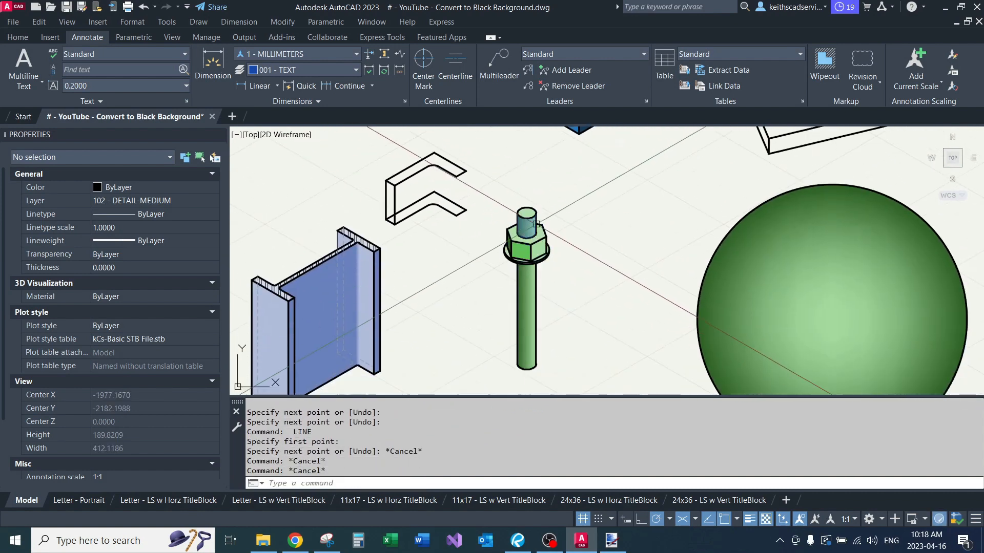
scroll(536, 224, up, 3)
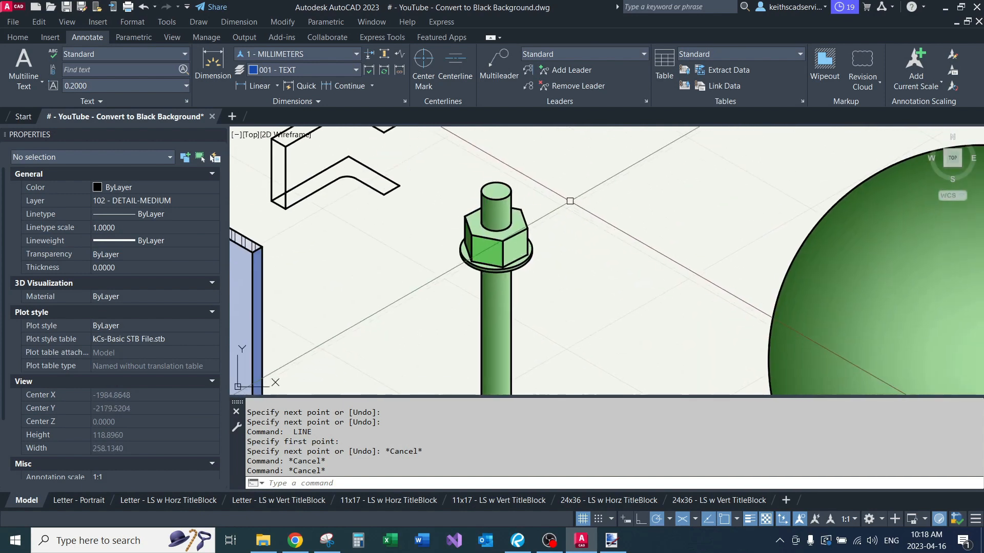
scroll(509, 183, down, 3)
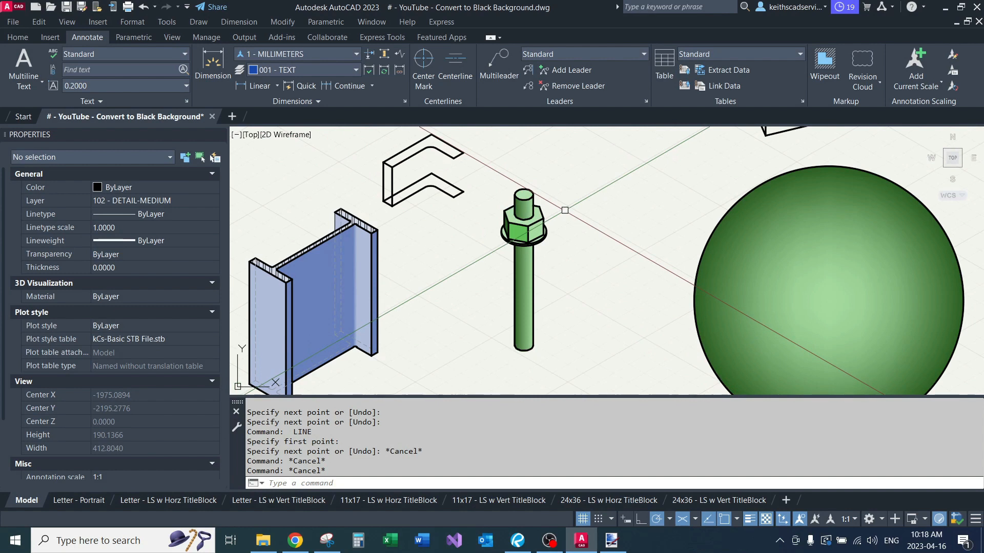
scroll(589, 230, up, 2)
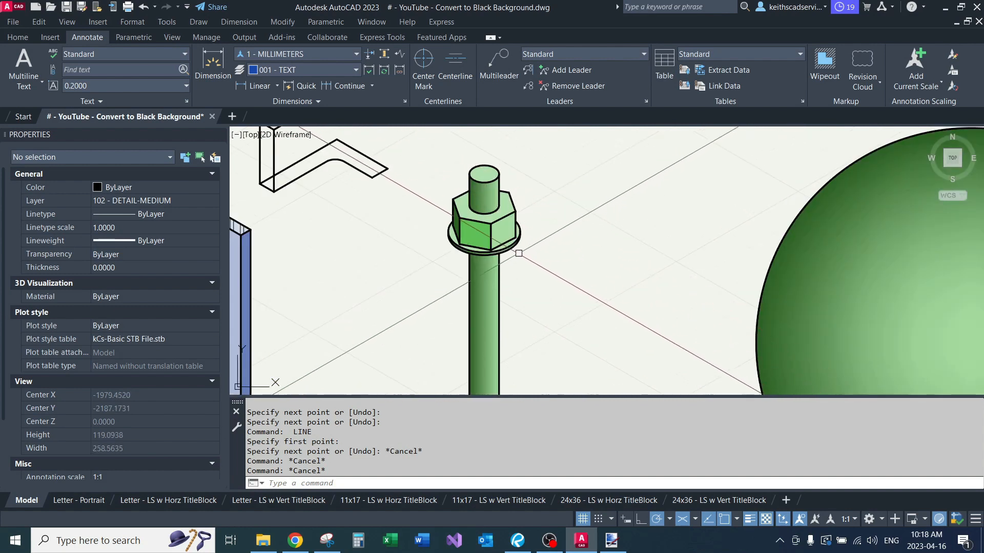
click(546, 230)
scroll(546, 230, down, 4)
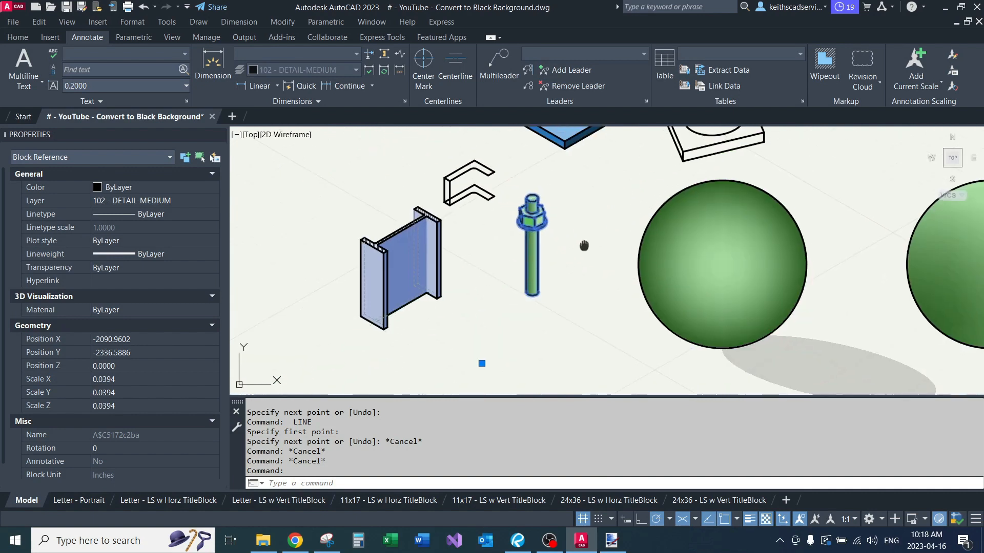
scroll(571, 235, up, 2)
text(x)
key(Return)
click(526, 195)
key(Escape)
key(Escape)
key(ctrl+z)
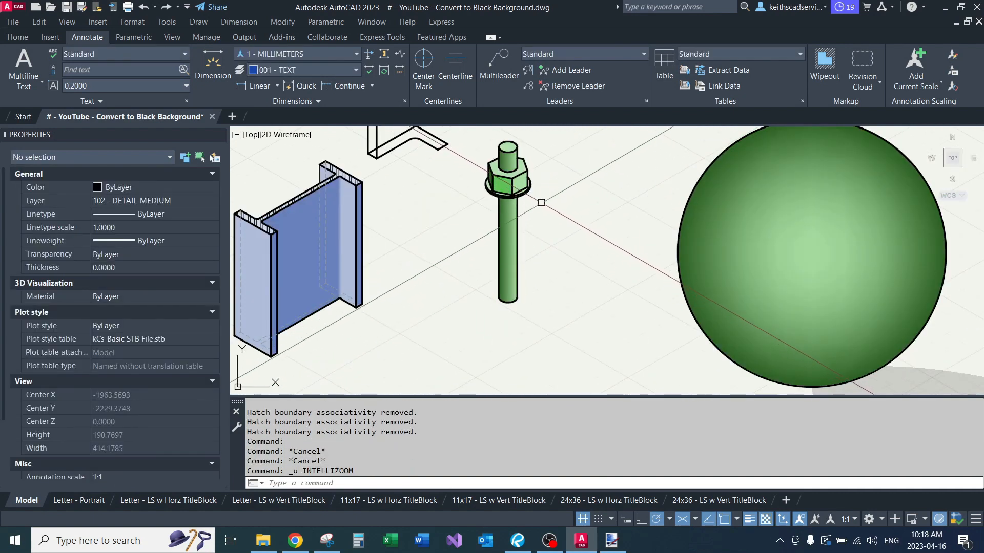
Step: Examine the shaded faces of the anchor bolt's rod, hex nut and washer, including the darker side face of the nut
middle_drag(544, 192, 537, 255)
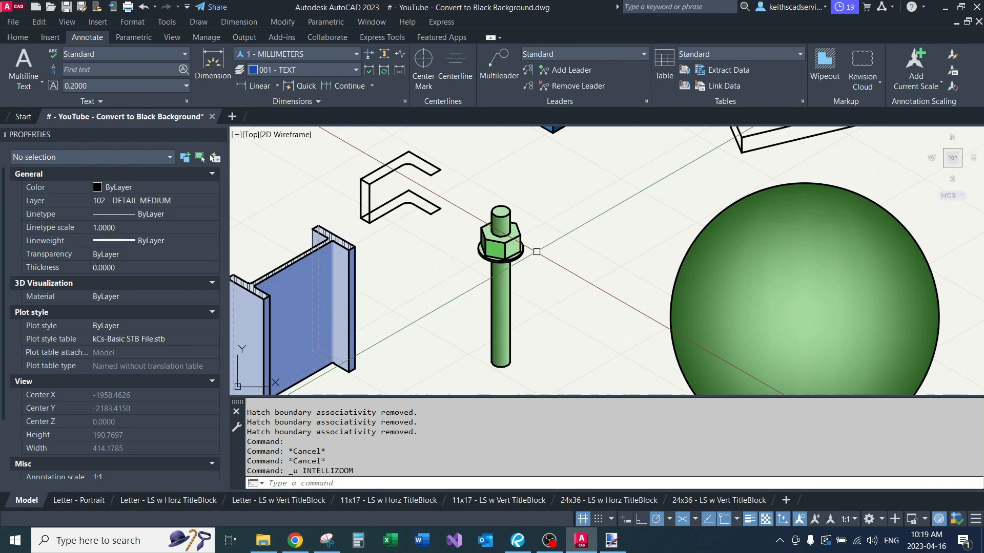
mouse_move(533, 238)
middle_down()
mouse_move(521, 277)
mouse_move(558, 231)
middle_up()
scroll(524, 263, up, 2)
scroll(557, 228, down, 2)
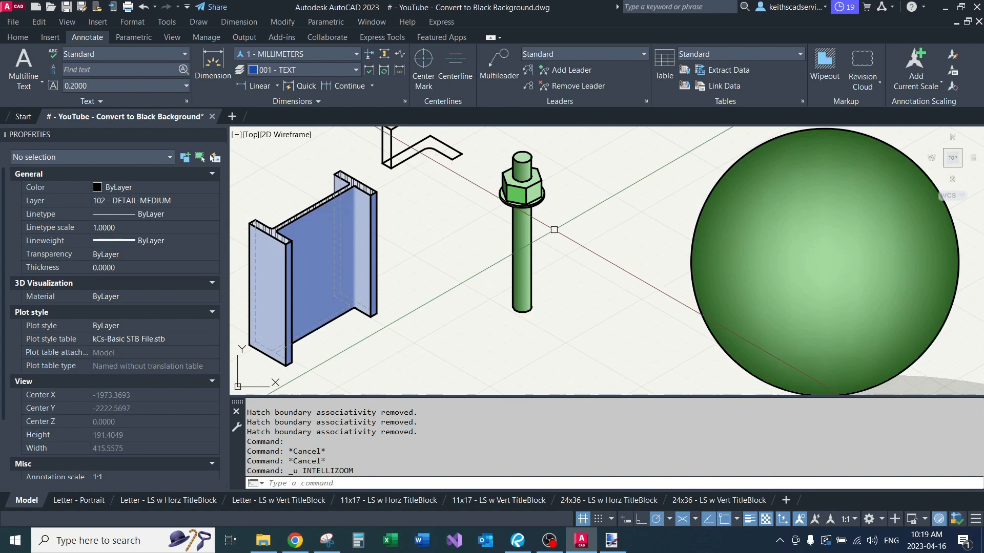
middle_drag(554, 229, 538, 246)
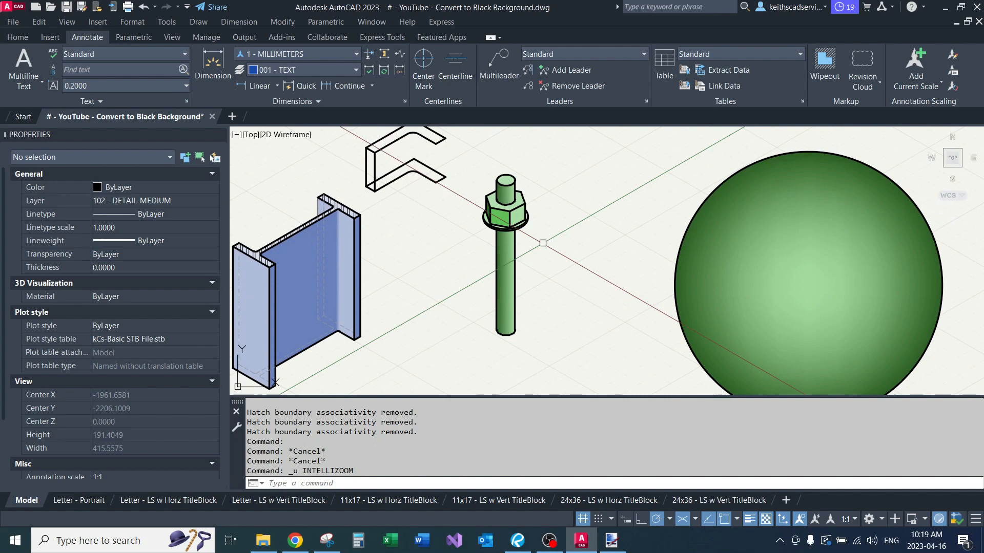
scroll(506, 245, up, 2)
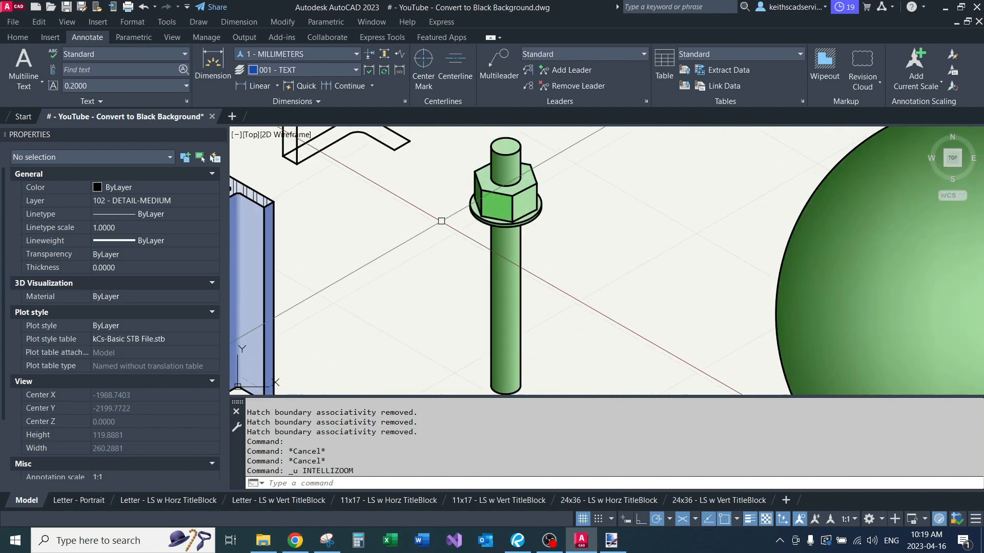
scroll(476, 190, up, 4)
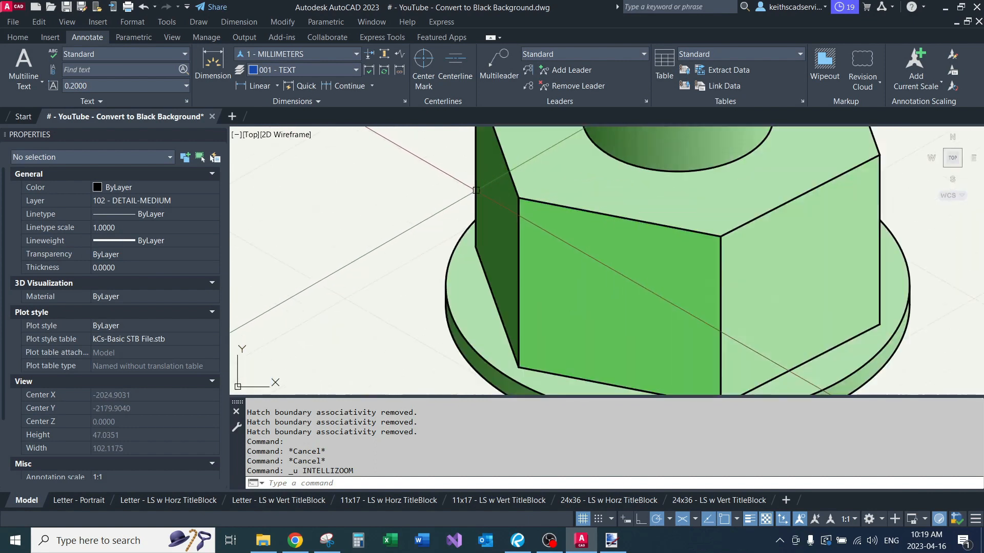
click(494, 204)
key(Escape)
click(552, 260)
scroll(552, 259, down, 4)
scroll(552, 259, down, 2)
key(Escape)
key(Escape)
scroll(536, 279, up, 4)
scroll(491, 261, down, 6)
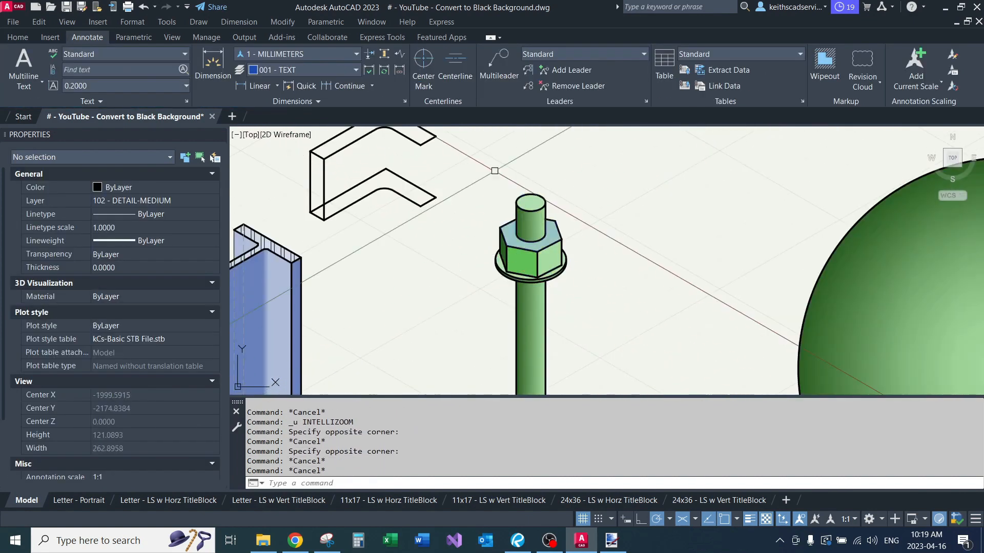
scroll(494, 170, down, 5)
scroll(490, 268, up, 1)
Step: Select the gradient hatch of the sphere with the shadow and view the available gradient patterns without applying one
middle_drag(507, 253, 435, 202)
click(494, 268)
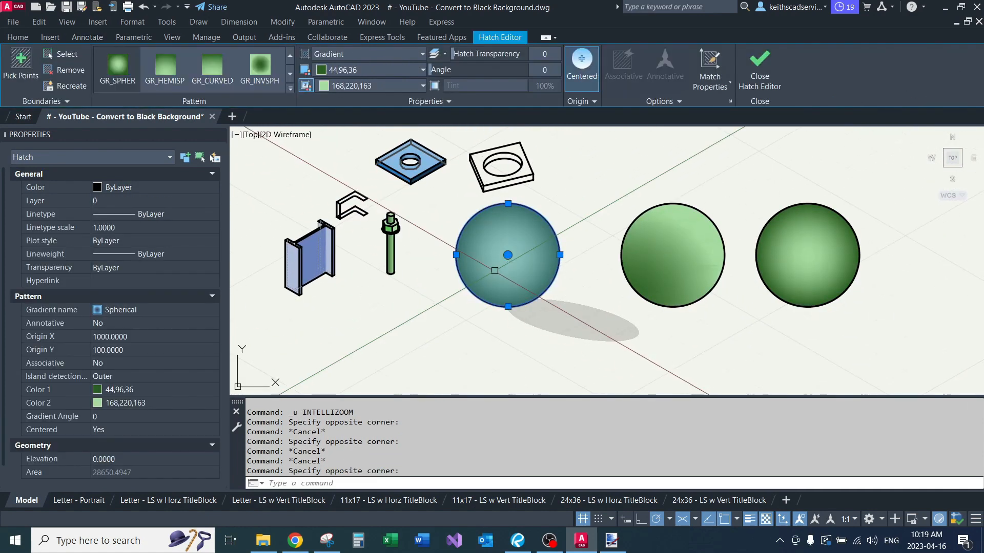
click(290, 89)
scroll(260, 123, up, 1)
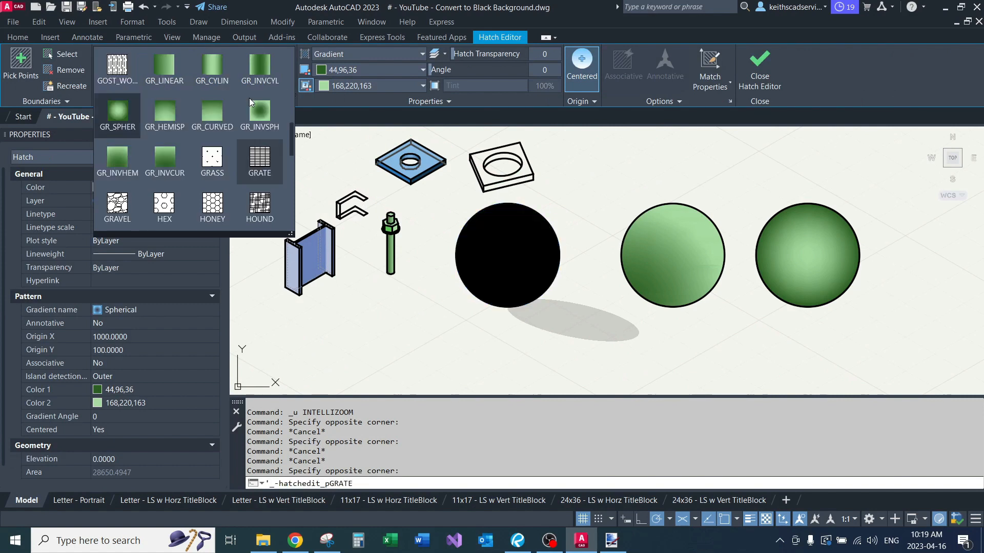
key(Escape)
Step: Compare the gradient shading of the three green spheres and the shadow cast beneath the first one
mouse_move(623, 200)
middle_down()
mouse_move(518, 232)
mouse_move(600, 186)
middle_up()
scroll(600, 186, up, 5)
scroll(506, 211, down, 4)
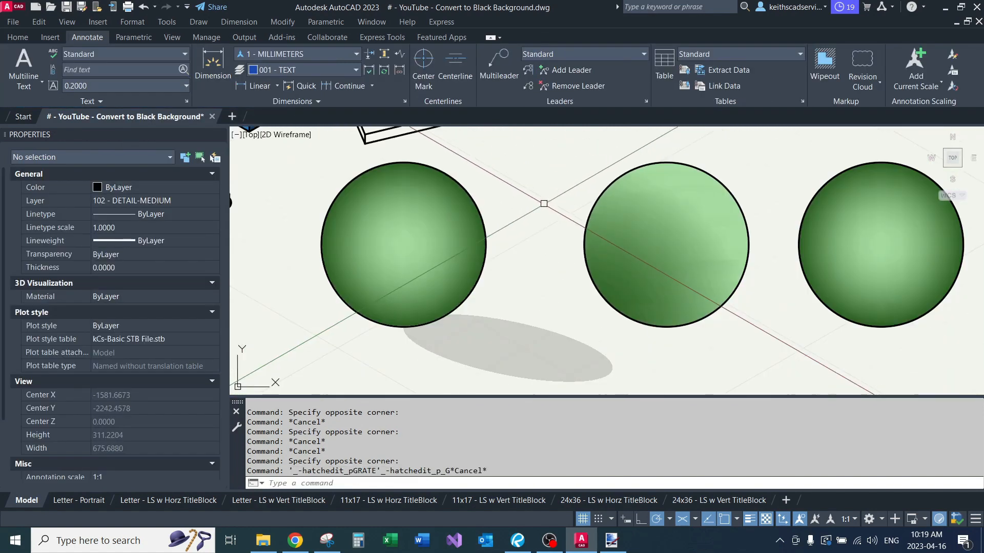
scroll(725, 241, up, 5)
scroll(722, 251, down, 2)
scroll(722, 251, down, 4)
scroll(713, 257, up, 5)
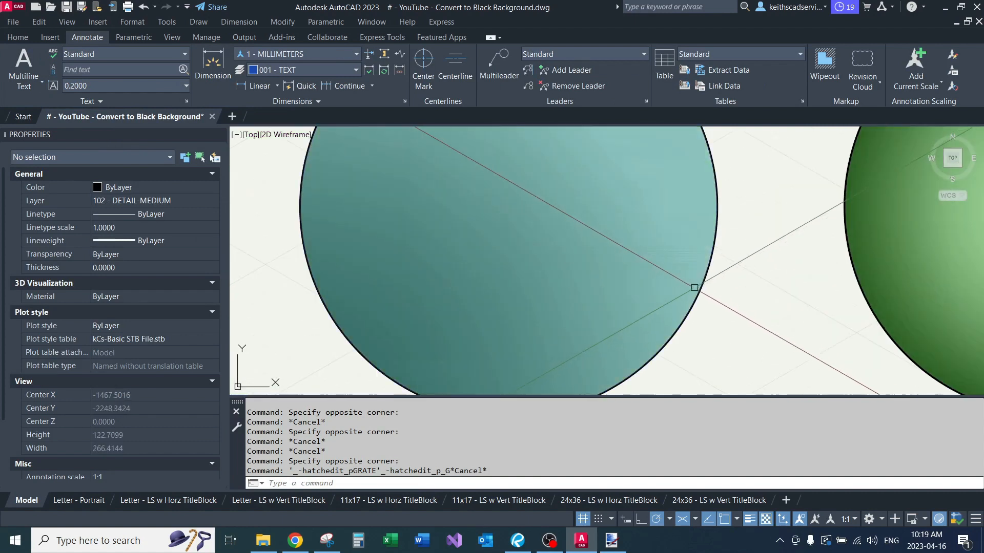
scroll(635, 272, down, 6)
middle_drag(565, 221, 568, 246)
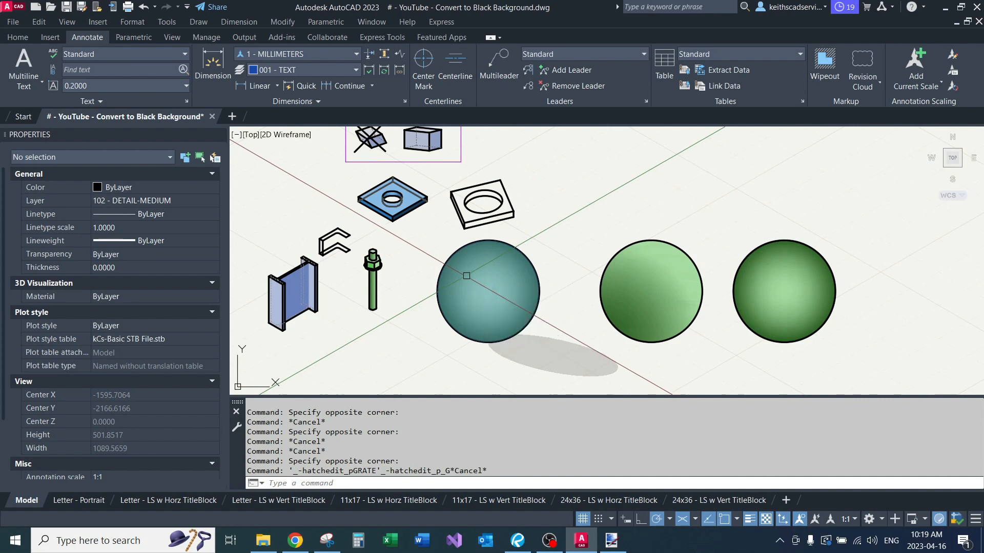
key(Escape)
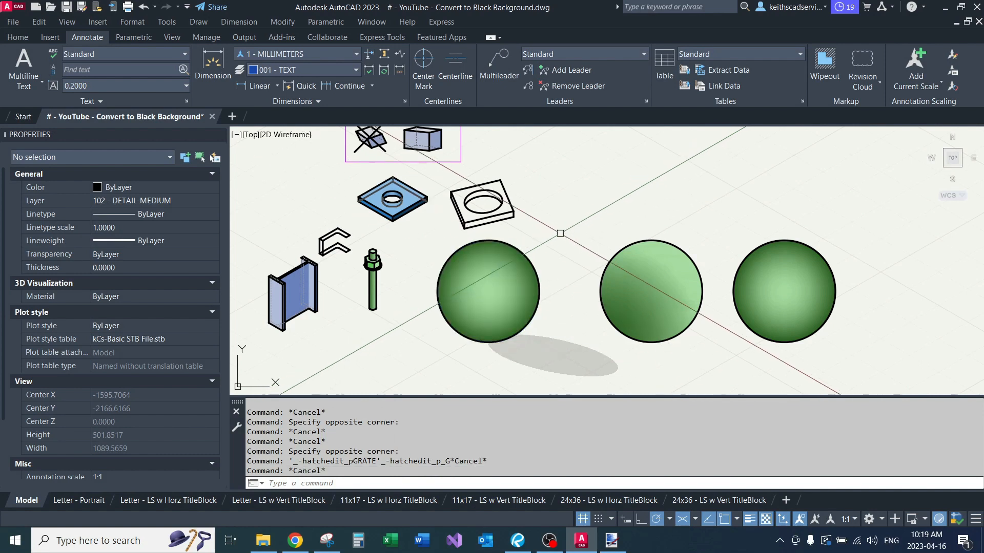
Step: Examine the annotated W-beam column base detail, including its base plate, anchor bolts and concrete pedestal
mouse_move(560, 233)
middle_down()
mouse_move(538, 205)
mouse_move(558, 253)
mouse_move(530, 298)
middle_up()
key(Escape)
key(Escape)
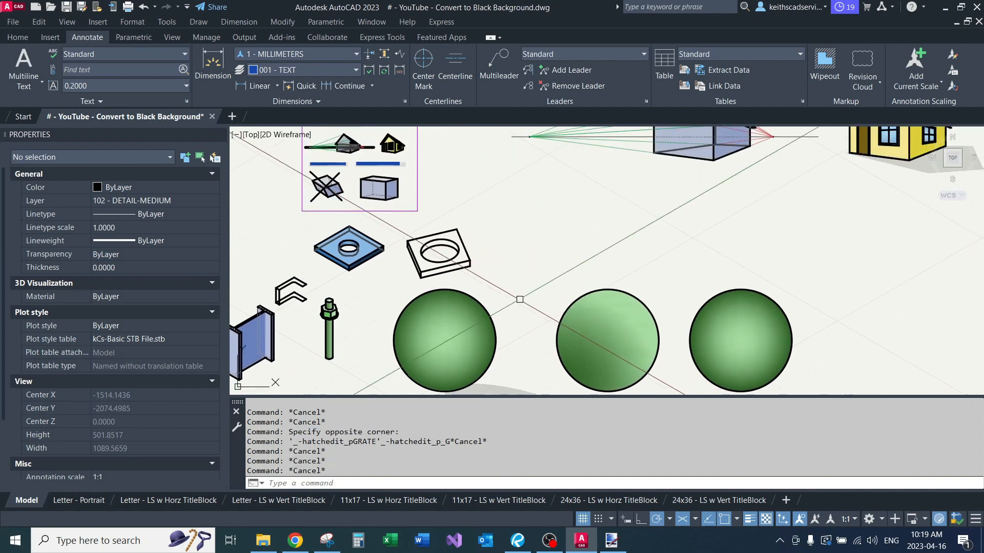
scroll(516, 276, down, 4)
middle_drag(516, 276, 444, 321)
scroll(490, 193, down, 2)
mouse_move(516, 240)
middle_down()
mouse_move(480, 210)
mouse_move(467, 165)
middle_up()
middle_drag(550, 166, 451, 237)
scroll(516, 204, up, 2)
middle_drag(514, 207, 429, 231)
scroll(581, 210, up, 2)
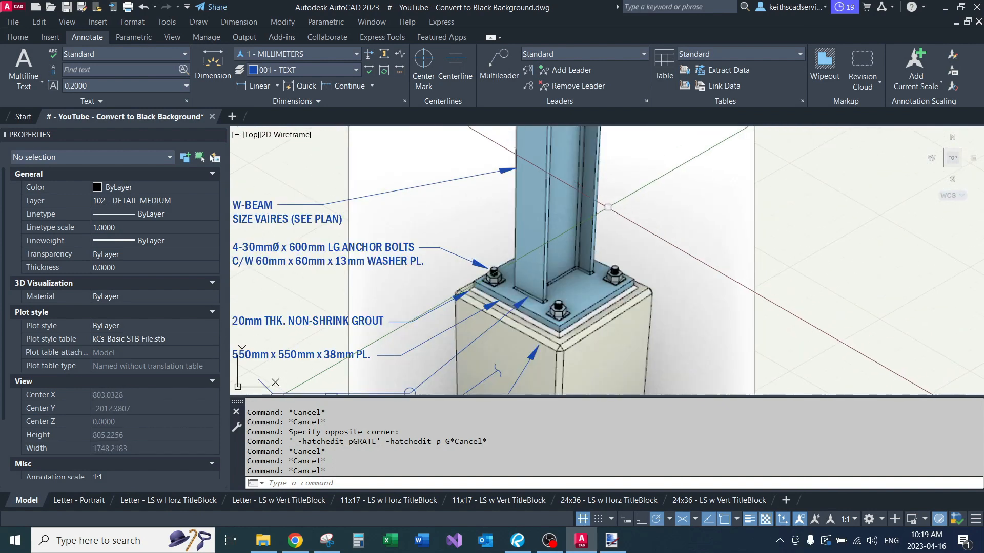
middle_drag(576, 204, 589, 270)
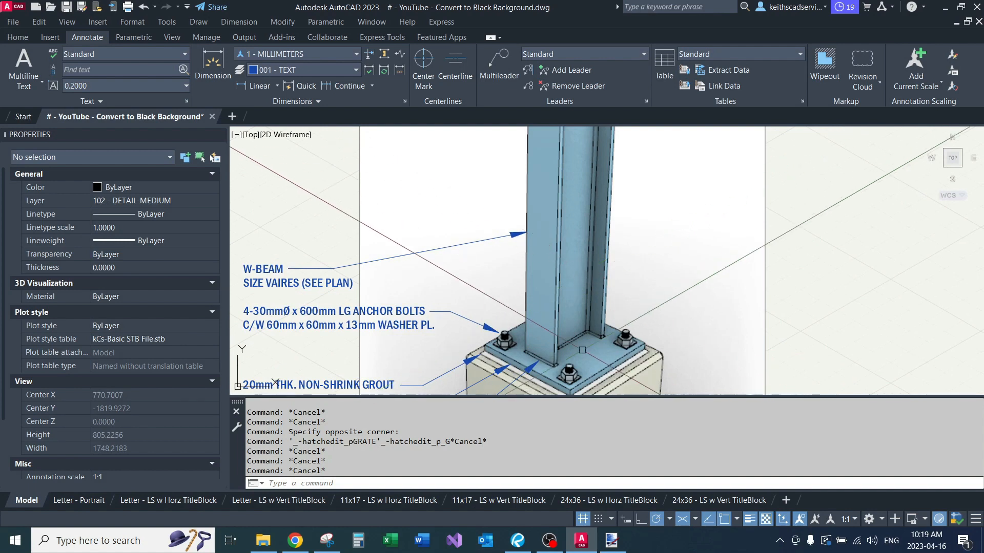
scroll(590, 269, up, 6)
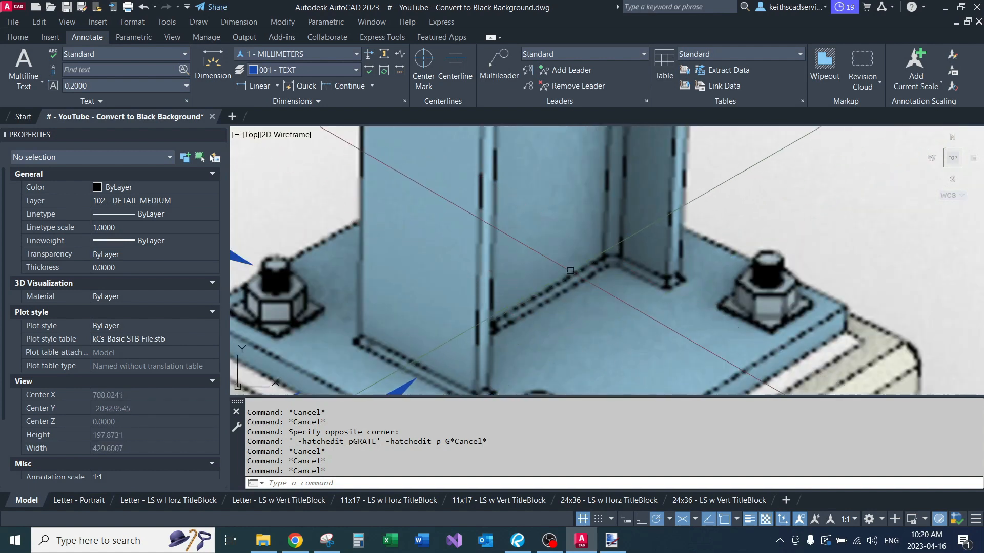
scroll(613, 245, down, 10)
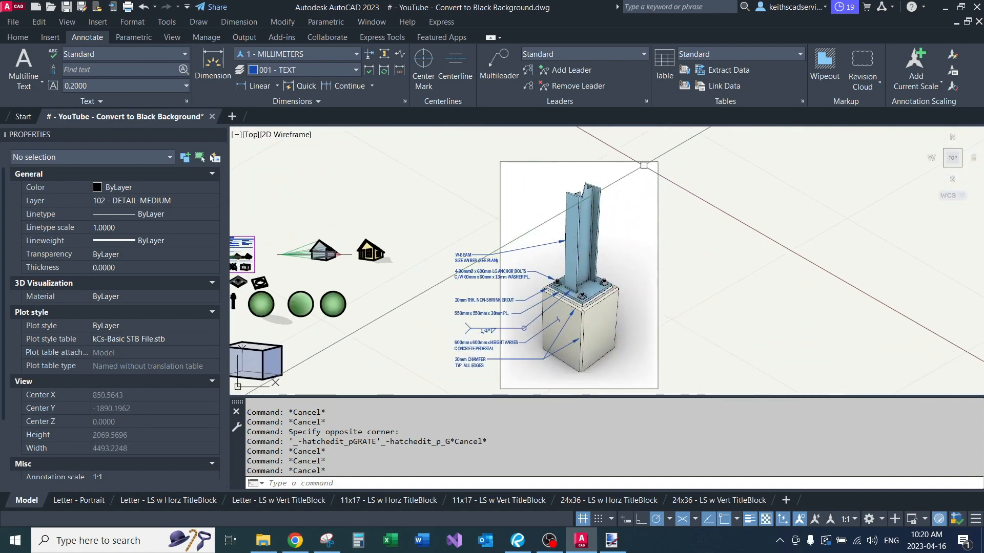
Step: Review the column base detail alongside the shadow text and shadowed boxes elsewhere in the drawing
middle_drag(712, 240, 743, 194)
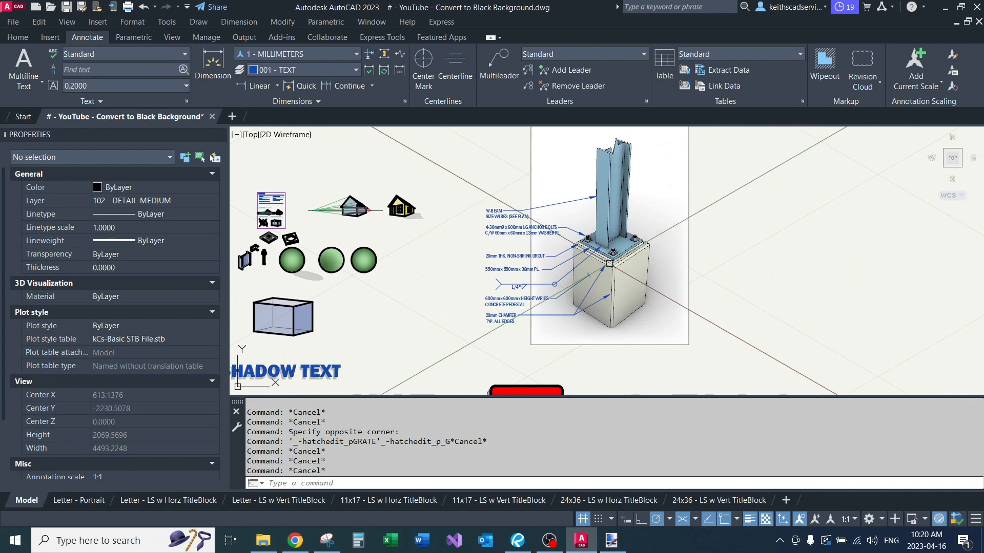
middle_drag(609, 263, 604, 308)
scroll(610, 256, up, 3)
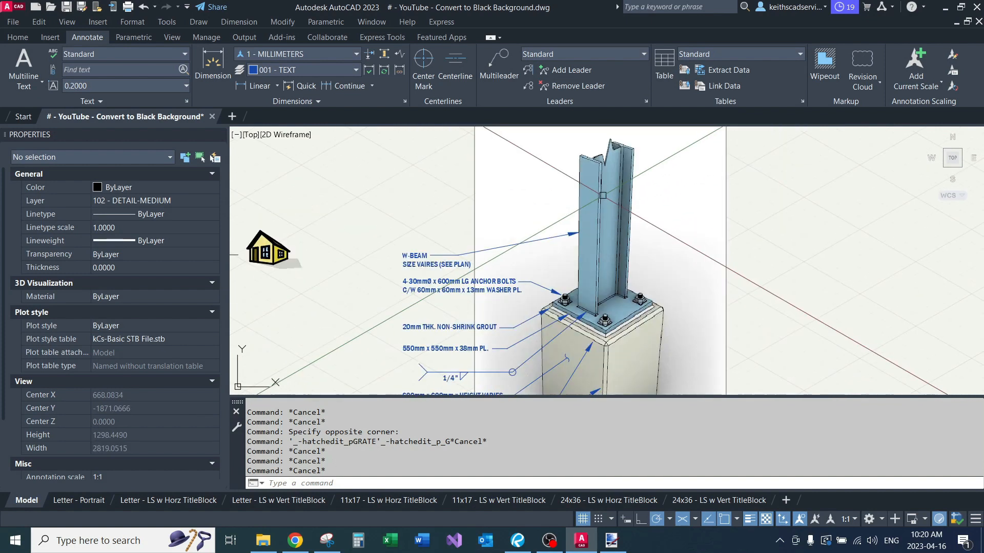
scroll(602, 195, down, 2)
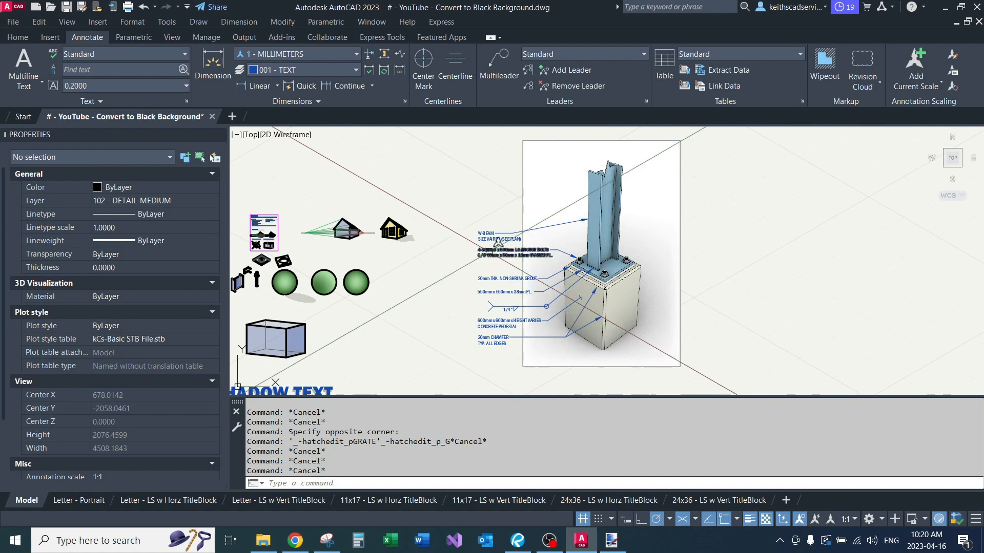
middle_drag(451, 288, 553, 205)
middle_drag(521, 299, 526, 245)
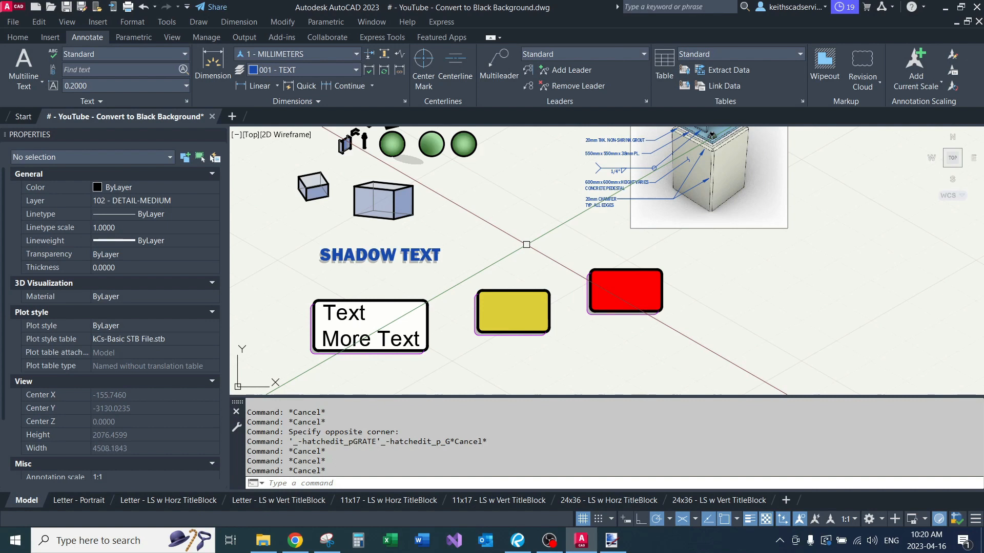
middle_drag(526, 245, 438, 264)
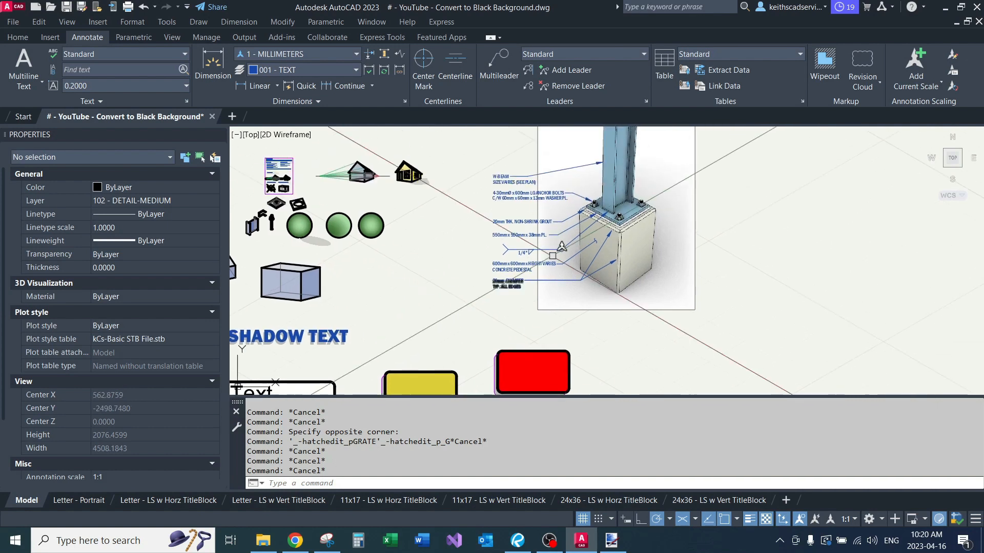
middle_drag(671, 146, 646, 251)
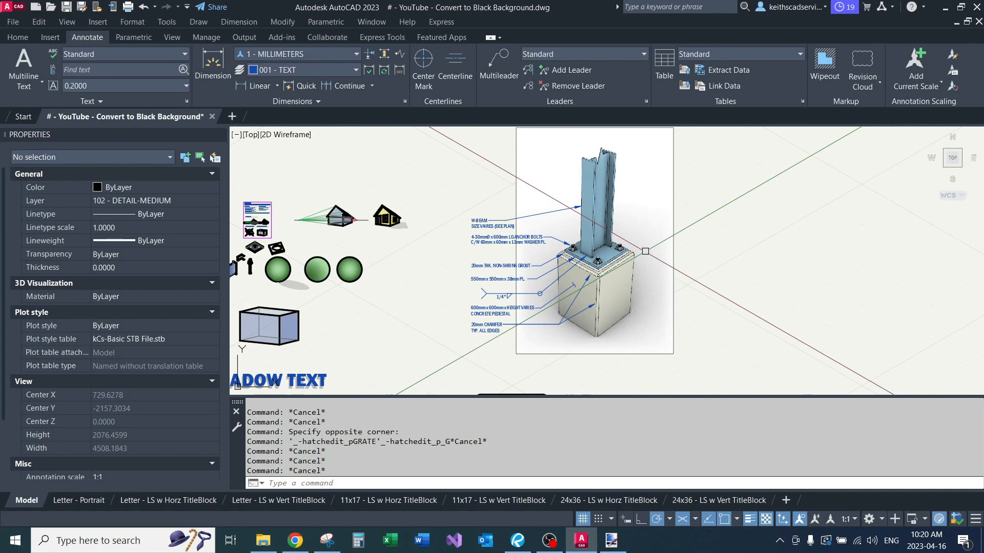
Step: Erase the grey shadow copy behind the blue SHADOW TEXT title
scroll(542, 240, down, 3)
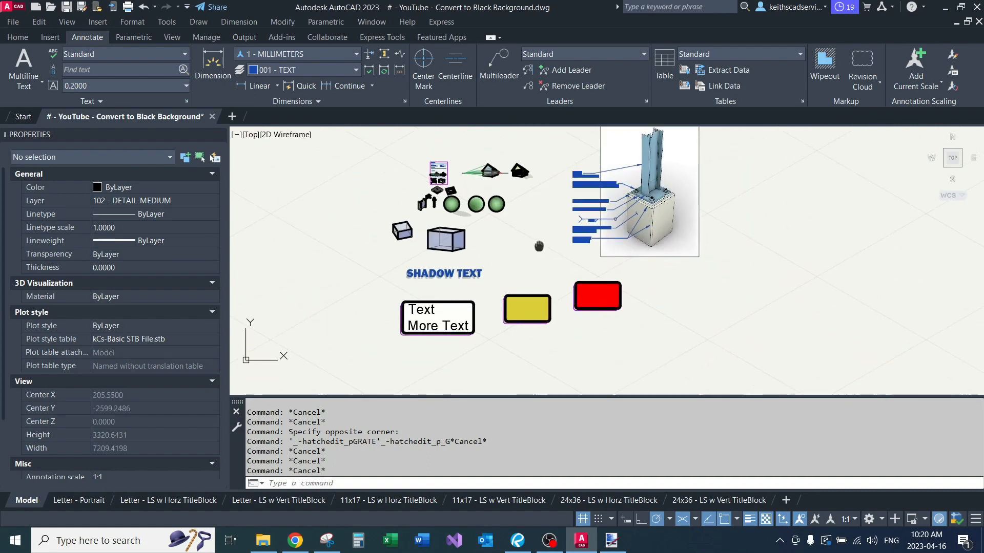
scroll(543, 240, up, 6)
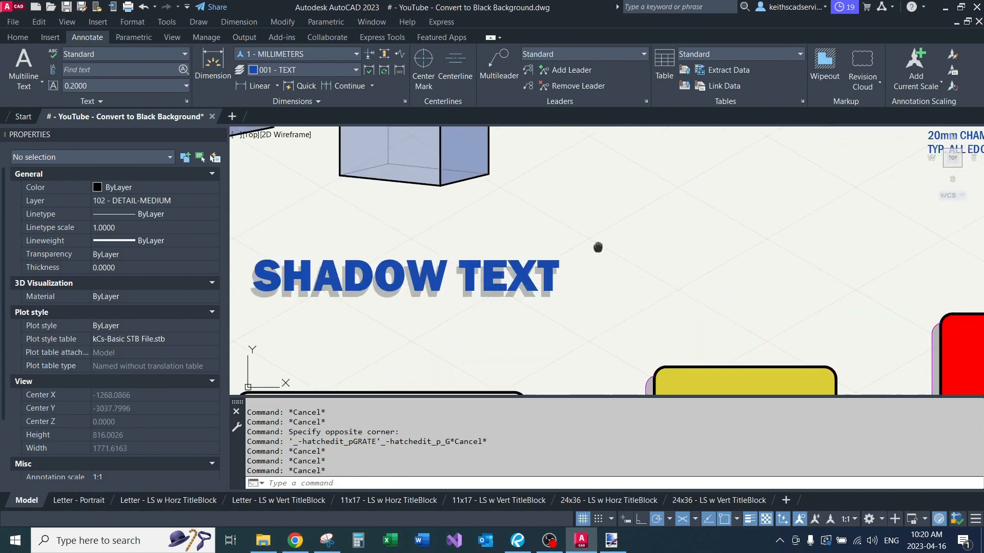
scroll(475, 251, up, 2)
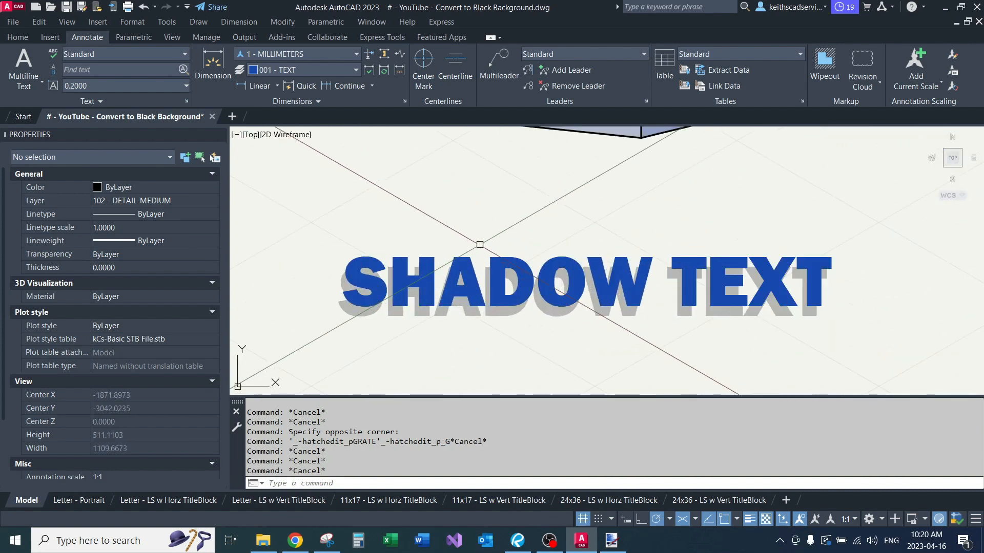
scroll(479, 245, up, 2)
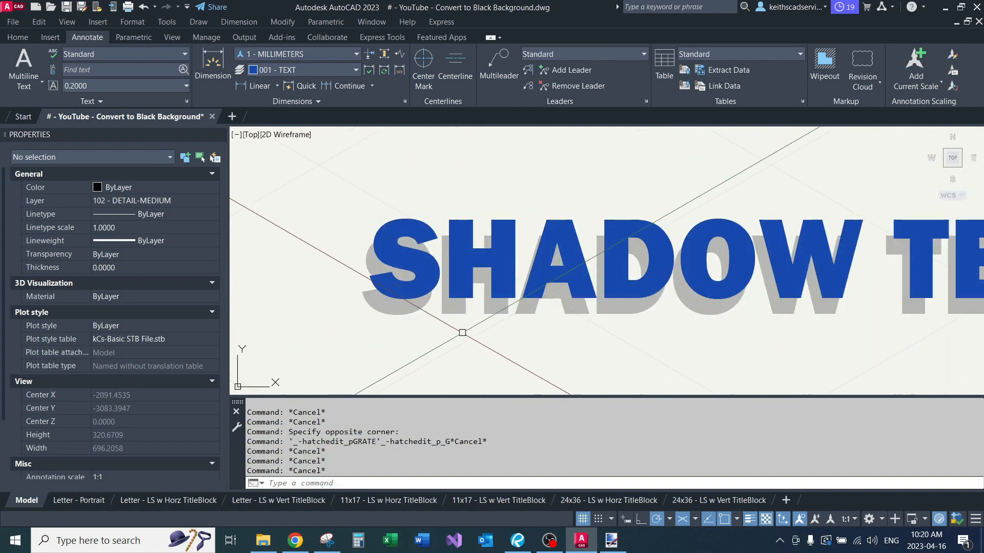
click(513, 223)
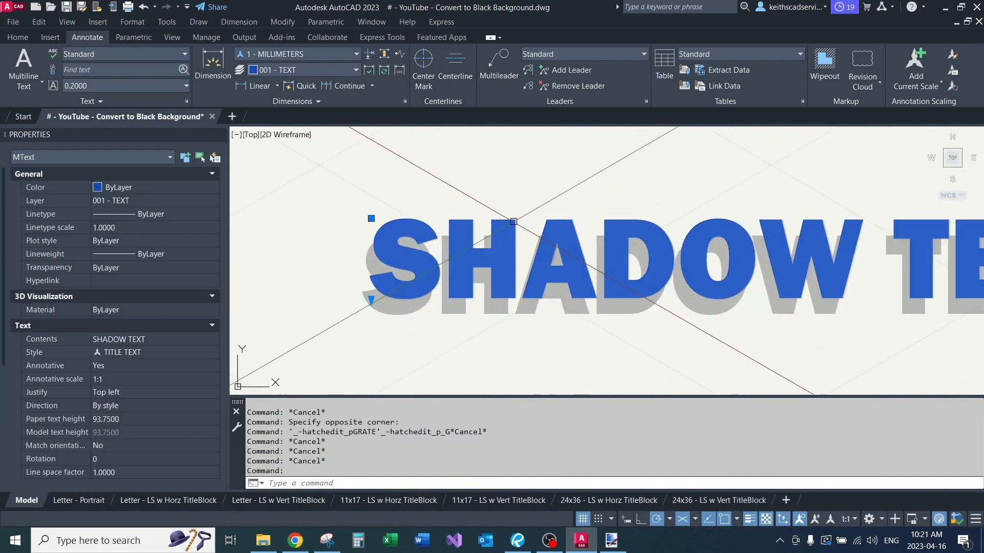
key(Escape)
click(418, 313)
text(e)
key(space)
Step: Copy the blue SHADOW TEXT title to a point slightly down and to the left of the original
click(424, 296)
text(c)
key(space)
click(456, 330)
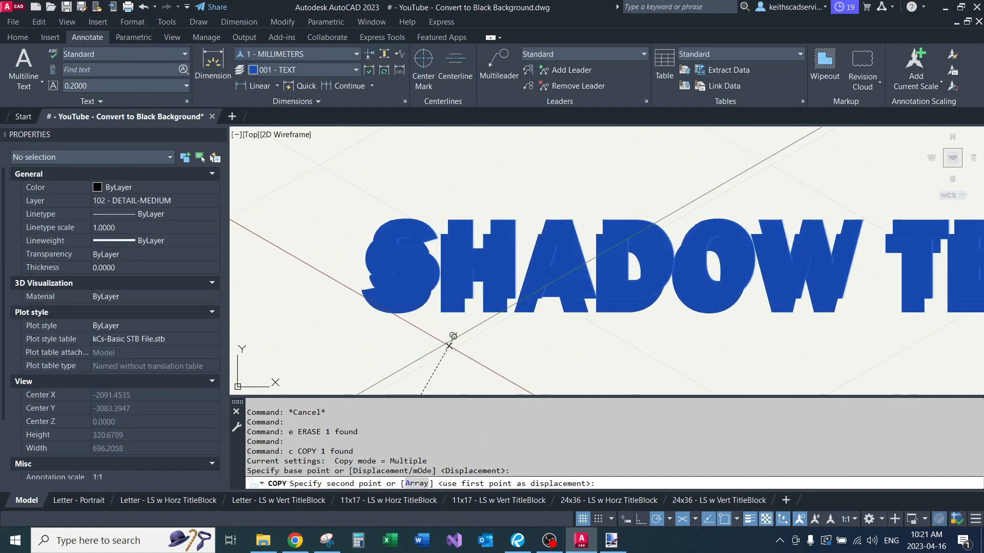
click(449, 341)
key(space)
Step: Set the copied SHADOW TEXT's color to ByBlock and its transparency to 75
click(408, 312)
click(137, 188)
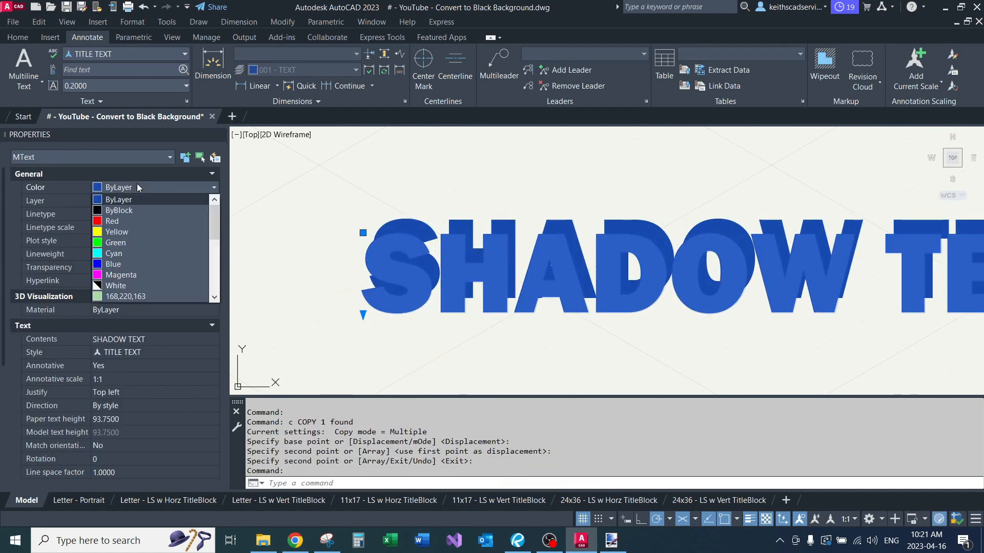
click(144, 211)
key(Escape)
key(Escape)
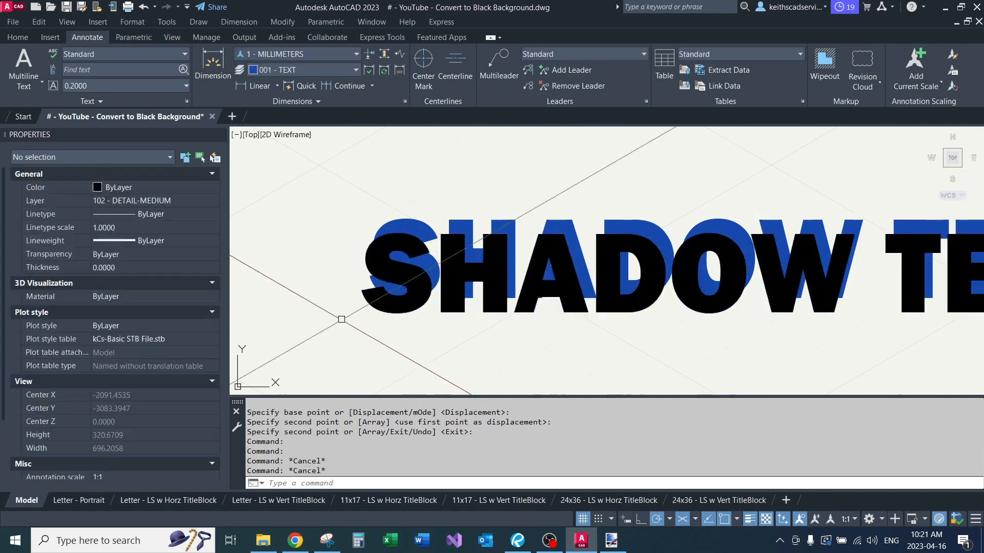
click(383, 314)
text(75)
key(Return)
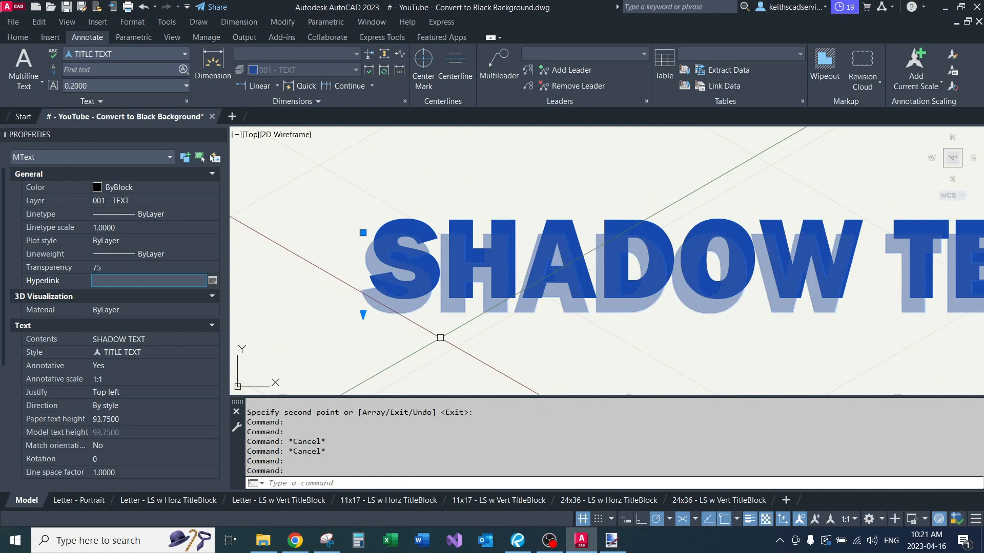
Step: Send the transparent text copy to the back of the draw order so it lies behind the blue title
text(dr)
key(Return)
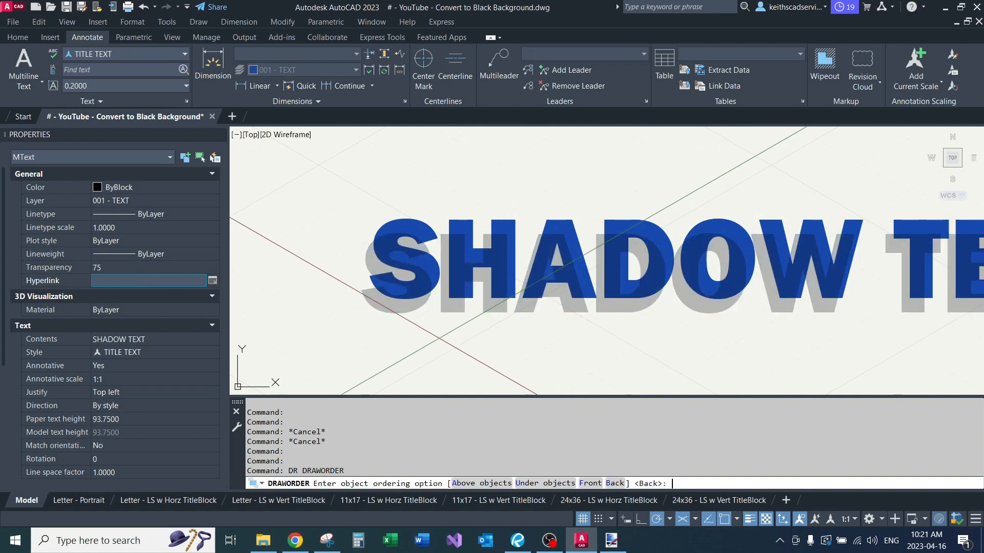
text(b)
key(Return)
scroll(445, 339, down, 4)
middle_drag(447, 336, 420, 298)
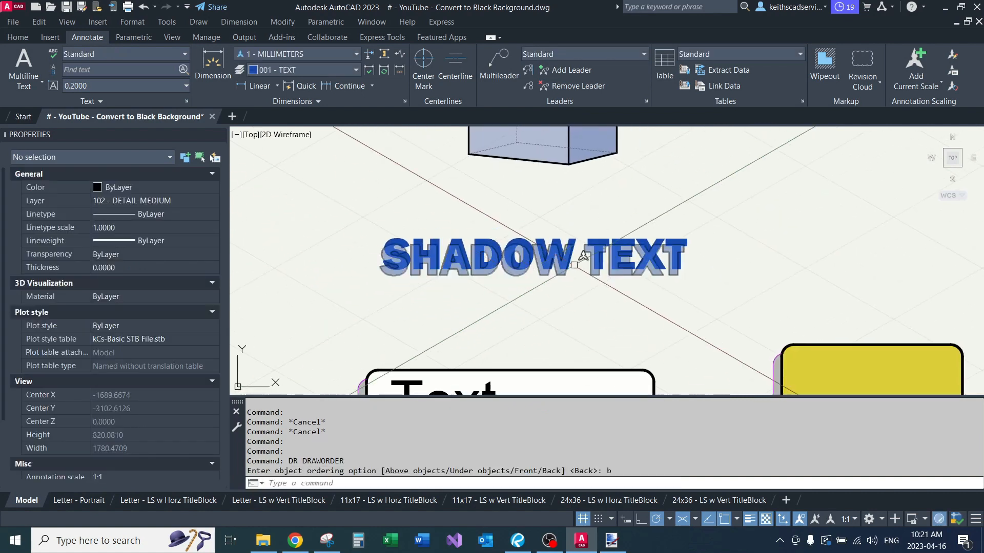
Step: Enlarge the white shadow box containing Text and More Text by stretching its upper-right corner outward
scroll(665, 296, up, 2)
scroll(543, 306, down, 5)
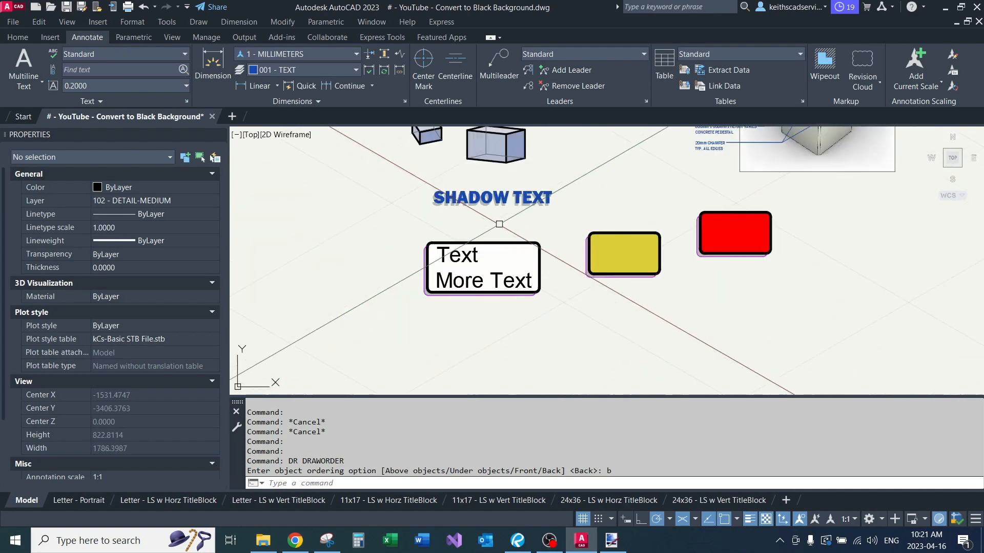
scroll(496, 218, up, 6)
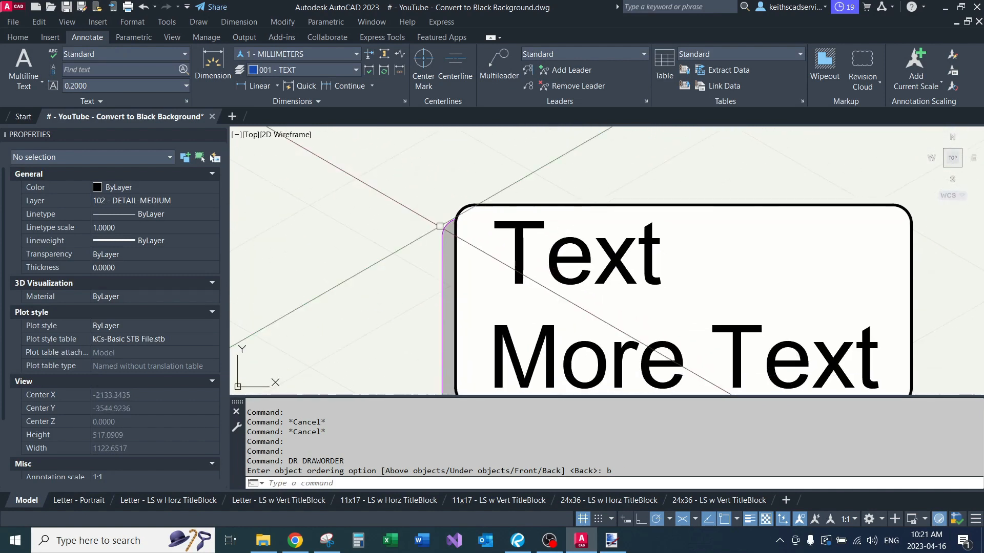
click(459, 206)
scroll(400, 198, down, 2)
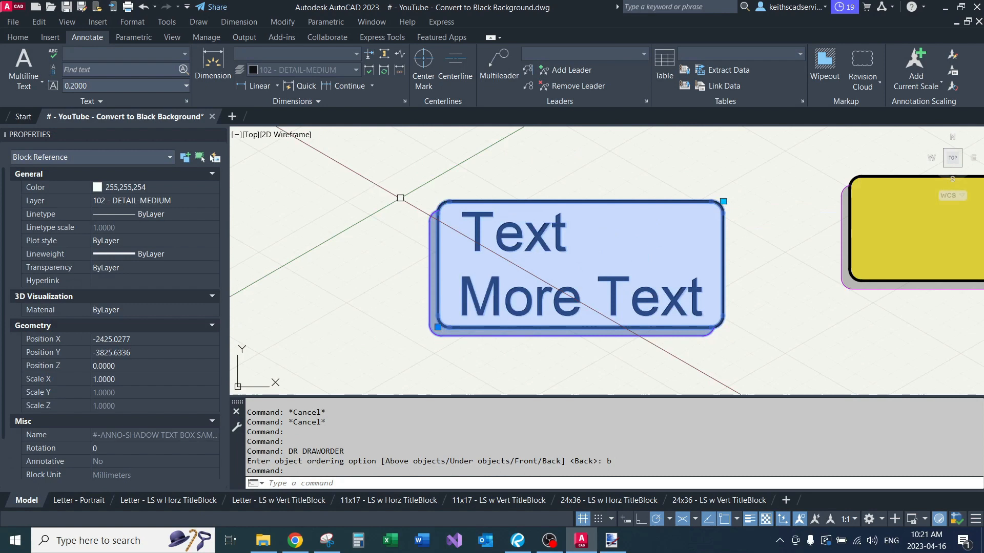
middle_drag(400, 197, 348, 243)
scroll(347, 243, down, 2)
click(549, 244)
click(586, 223)
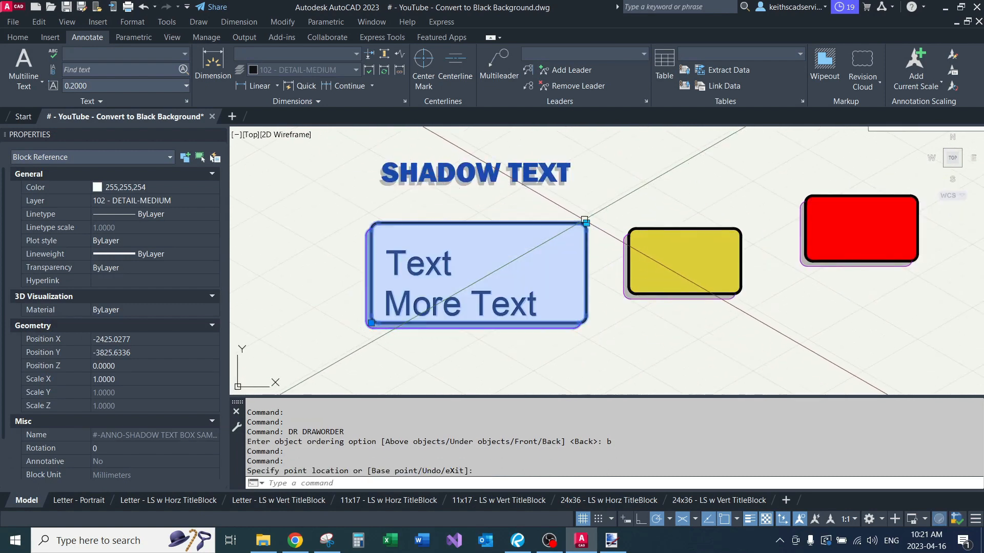
key(Escape)
key(Escape)
click(436, 268)
key(Escape)
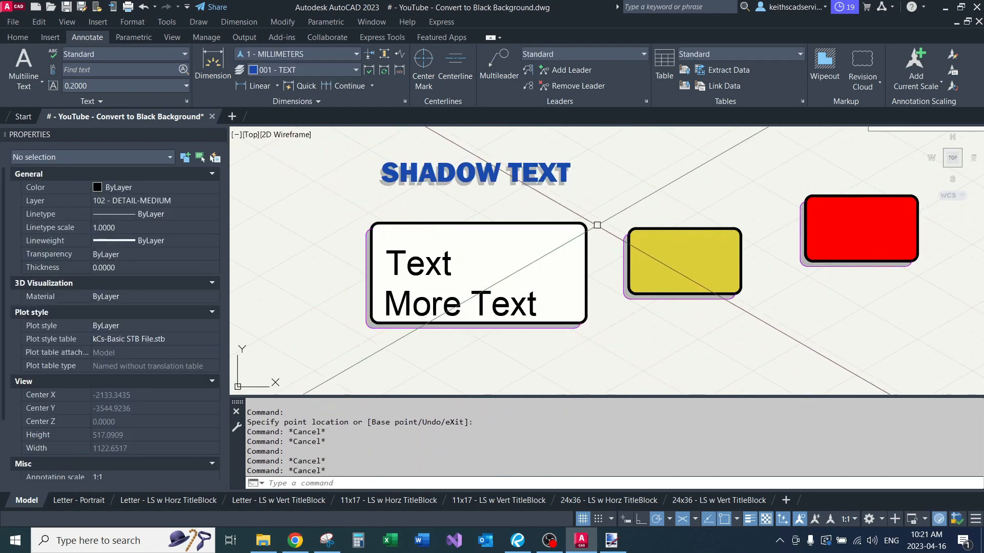
Step: Shrink the white shadow text box by pulling its upper-right corner back in toward the text
click(587, 223)
click(587, 222)
scroll(586, 224, up, 2)
key(Escape)
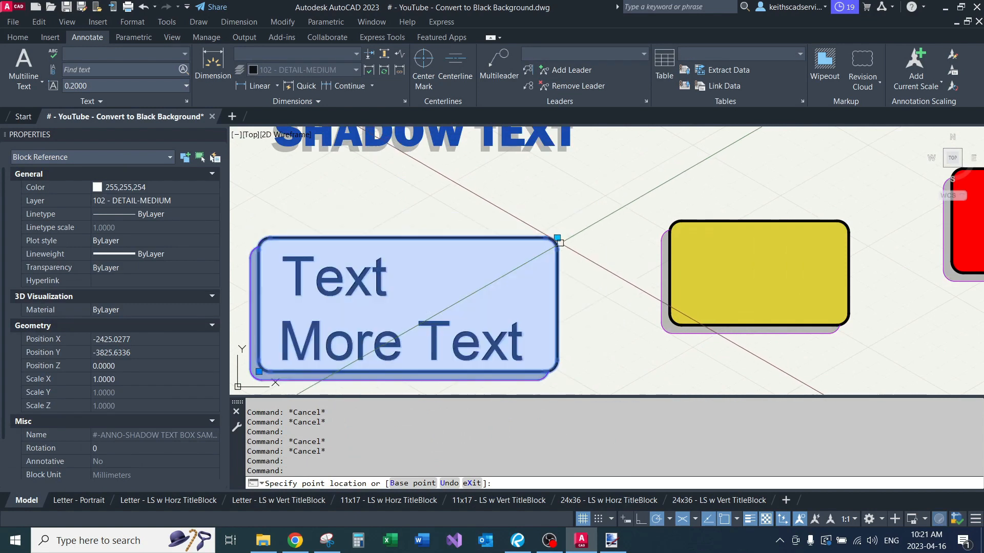
Step: Examine the grey offset shadow and its outline along the edges of the white text box
middle_drag(644, 269, 514, 229)
scroll(701, 245, down, 2)
scroll(541, 285, up, 2)
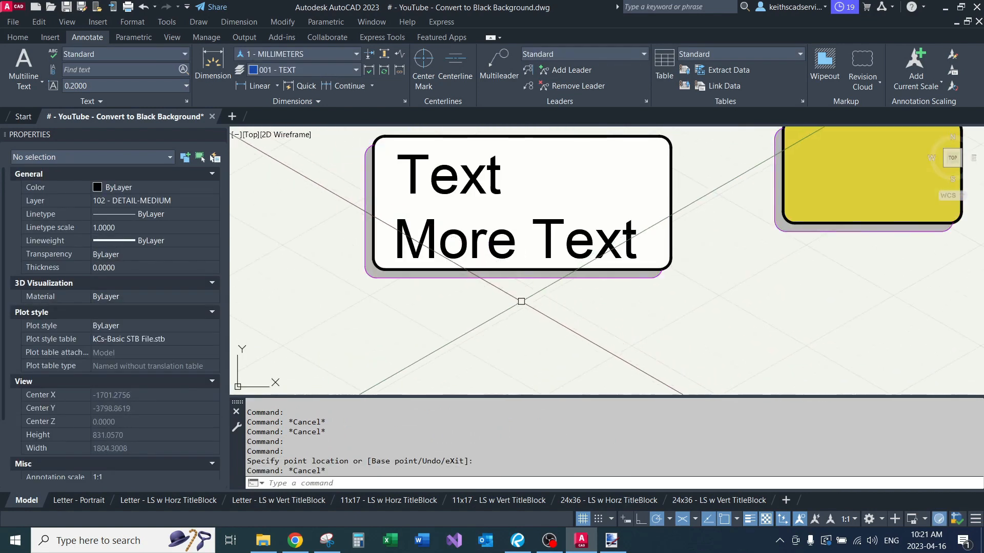
scroll(363, 294, up, 2)
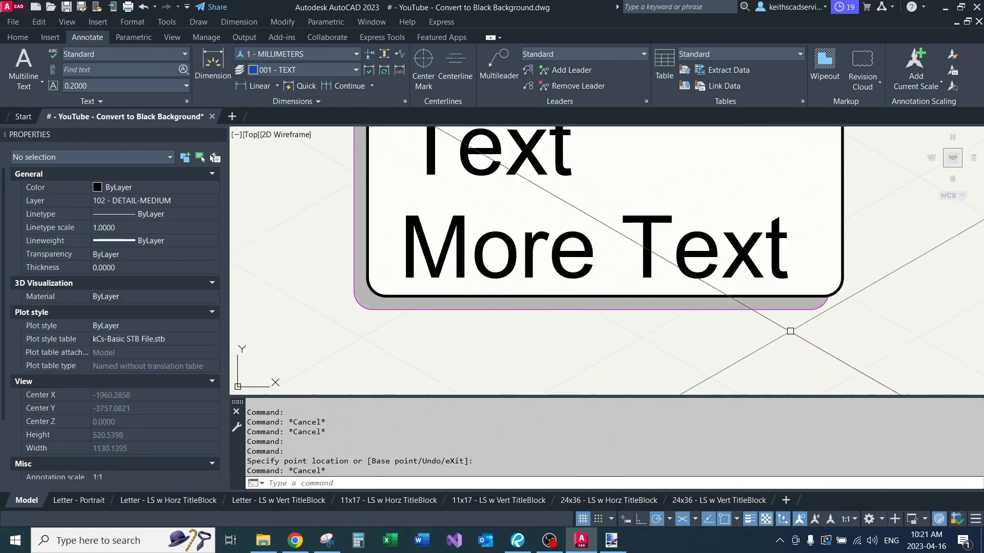
middle_drag(354, 285, 381, 376)
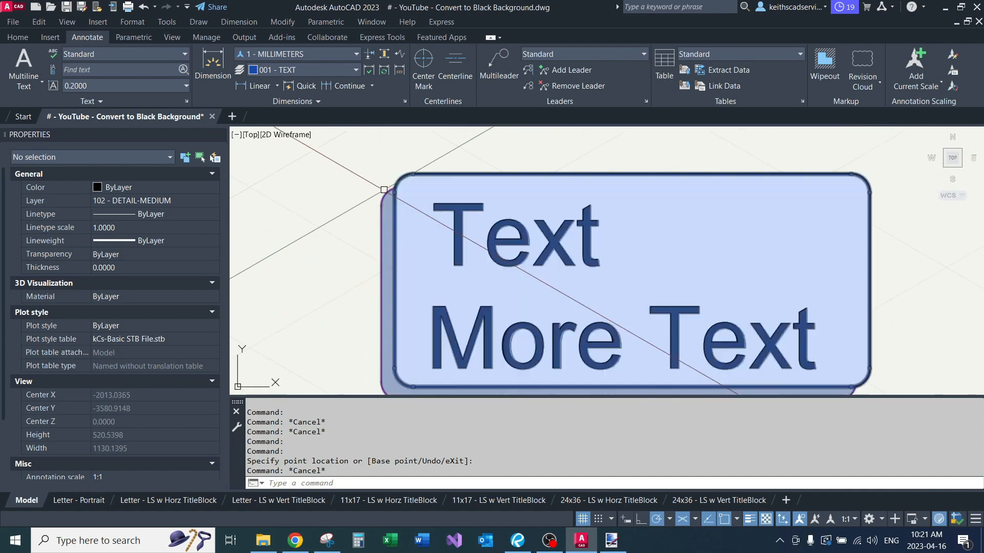
scroll(367, 191, up, 2)
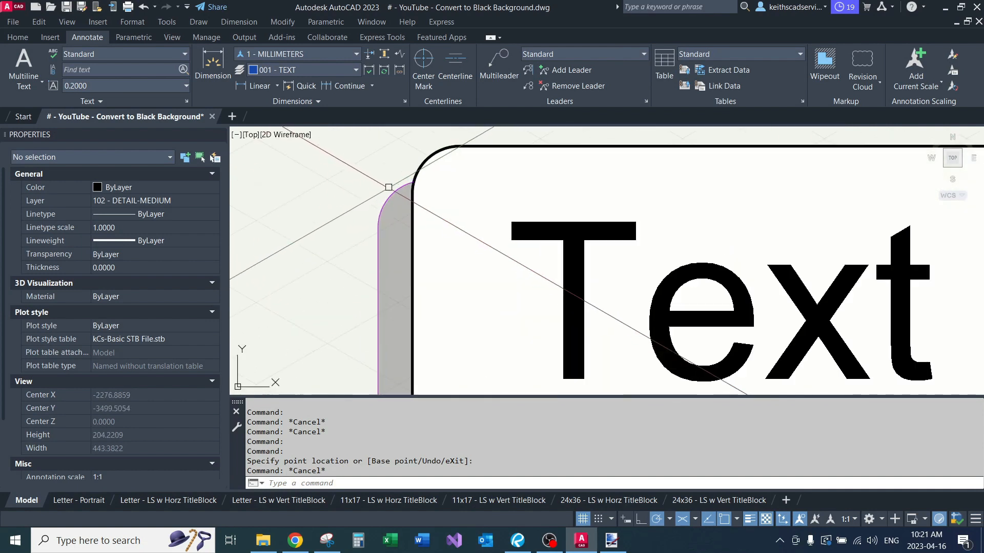
scroll(369, 186, down, 2)
scroll(377, 172, down, 2)
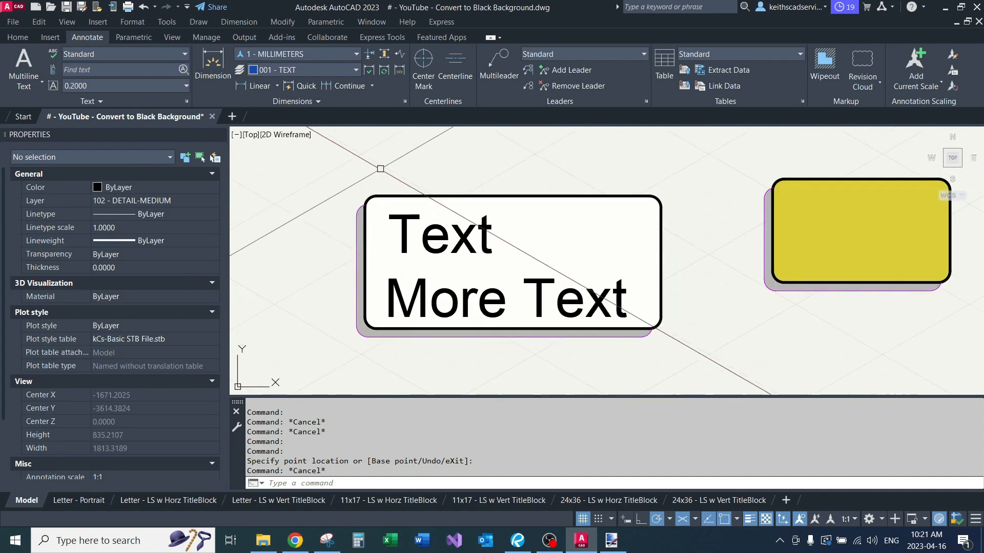
scroll(395, 386, up, 2)
scroll(452, 294, down, 2)
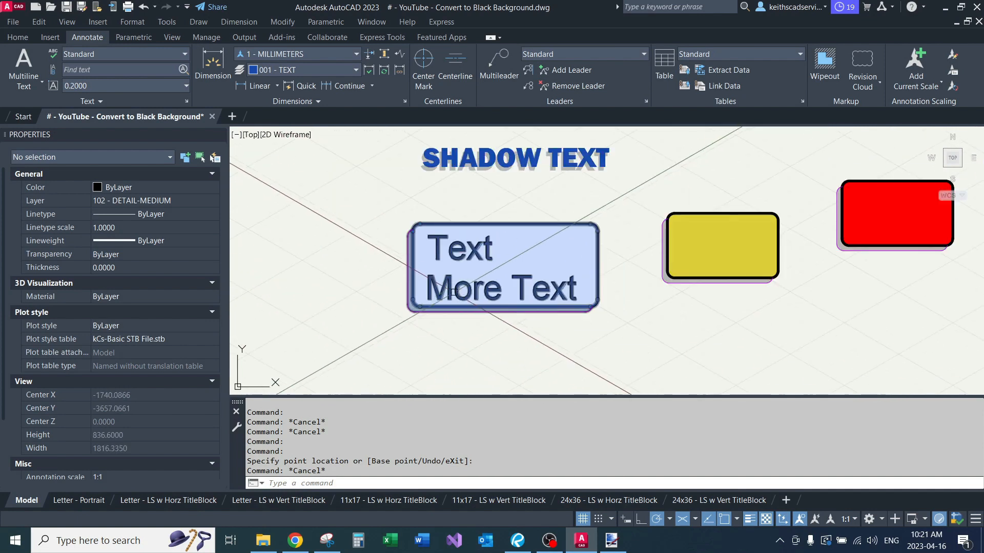
Step: Set the color of the red shadow box block to Blue
middle_drag(538, 257, 467, 296)
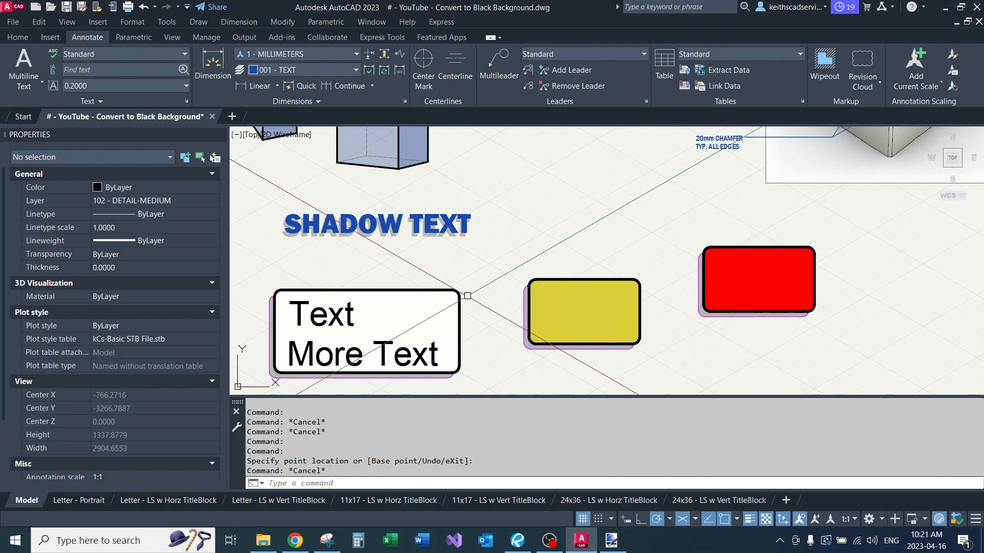
middle_drag(468, 296, 390, 248)
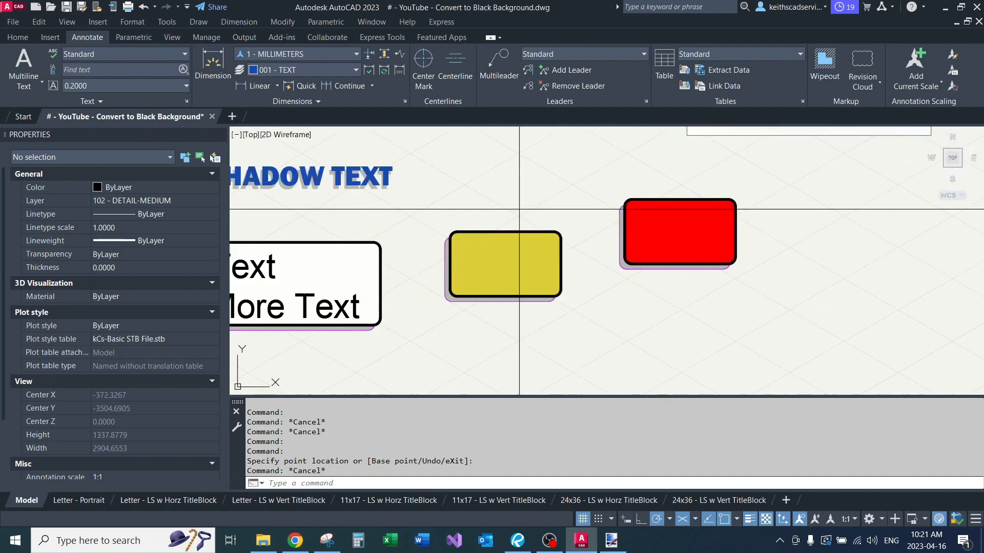
click(495, 239)
key(Escape)
key(Escape)
click(687, 226)
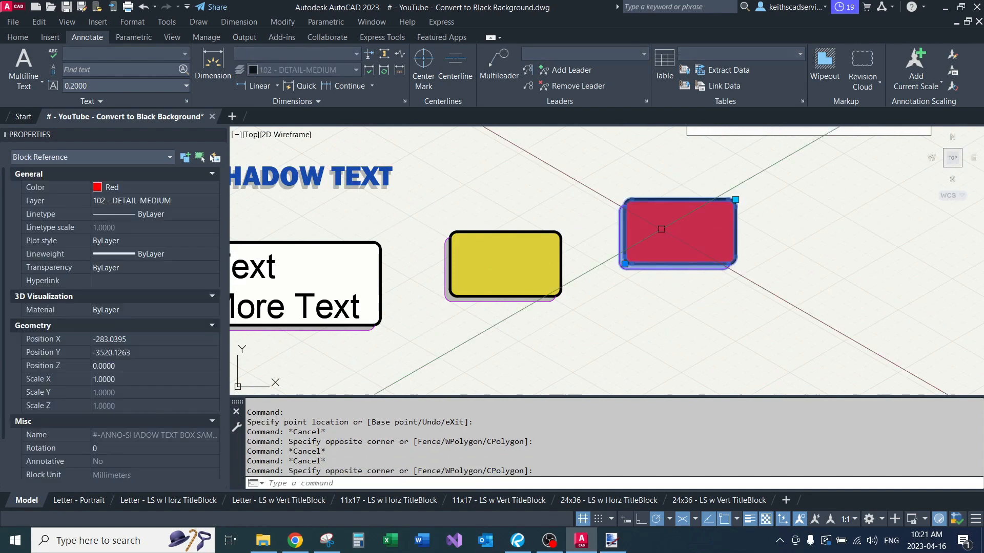
scroll(686, 224, up, 4)
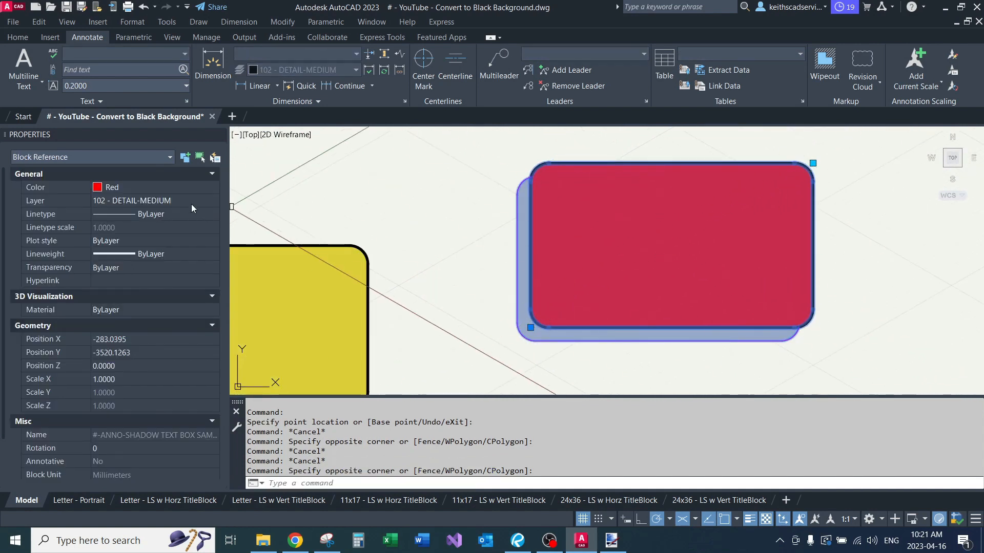
click(159, 189)
click(130, 242)
key(Escape)
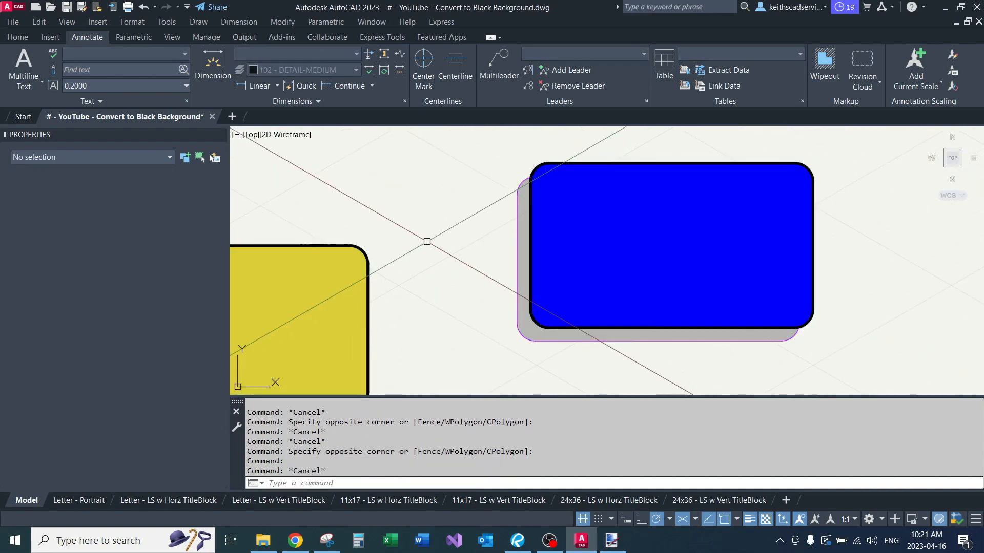
Step: Set the color of the blue shadow box block to Magenta
scroll(513, 231, down, 3)
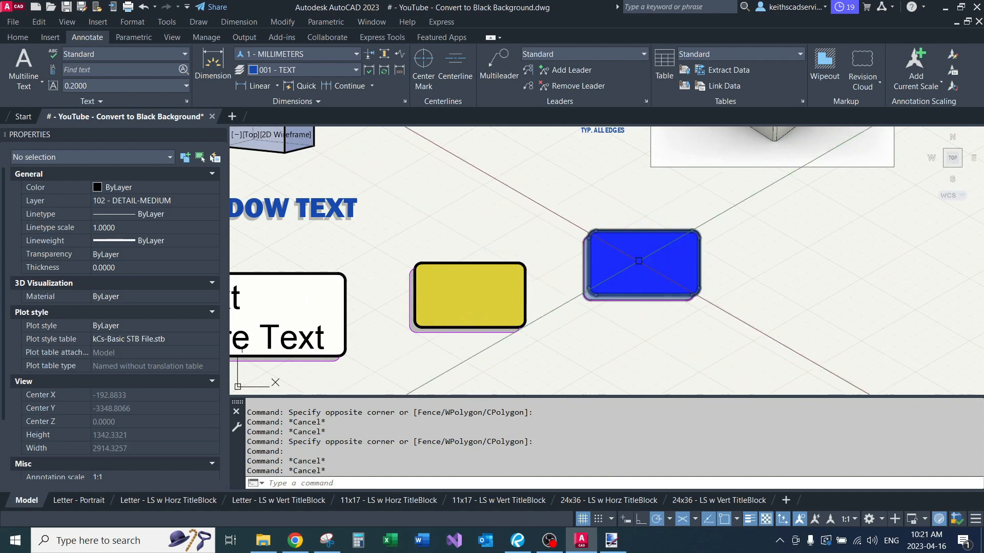
click(594, 240)
click(137, 186)
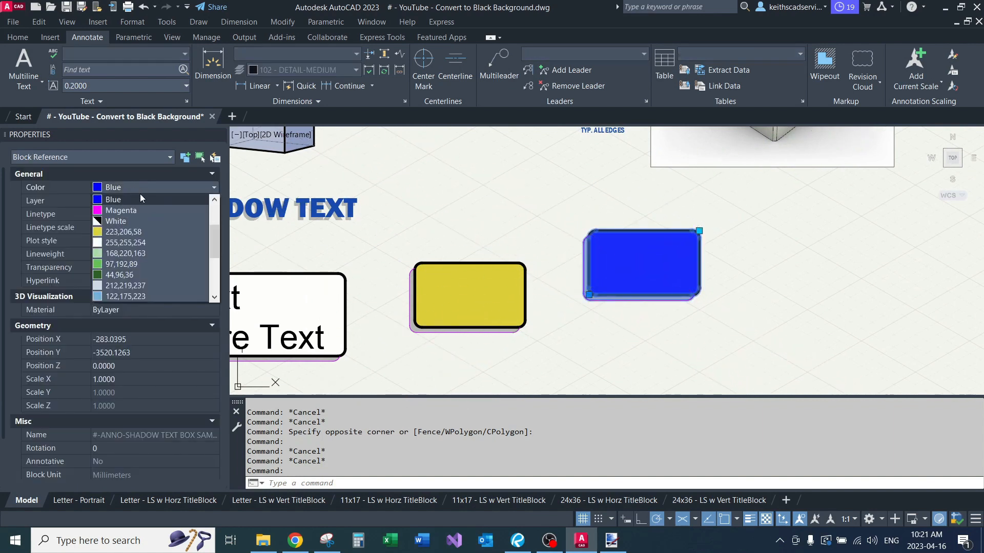
click(121, 210)
key(Escape)
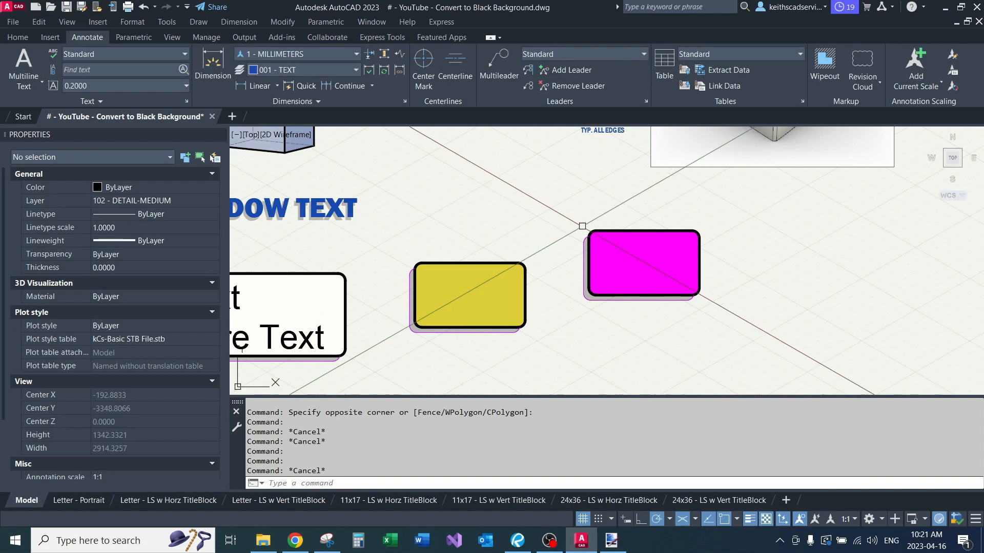
Step: Explode the yellow shadow box block into its separate objects
middle_drag(534, 273, 670, 250)
click(658, 246)
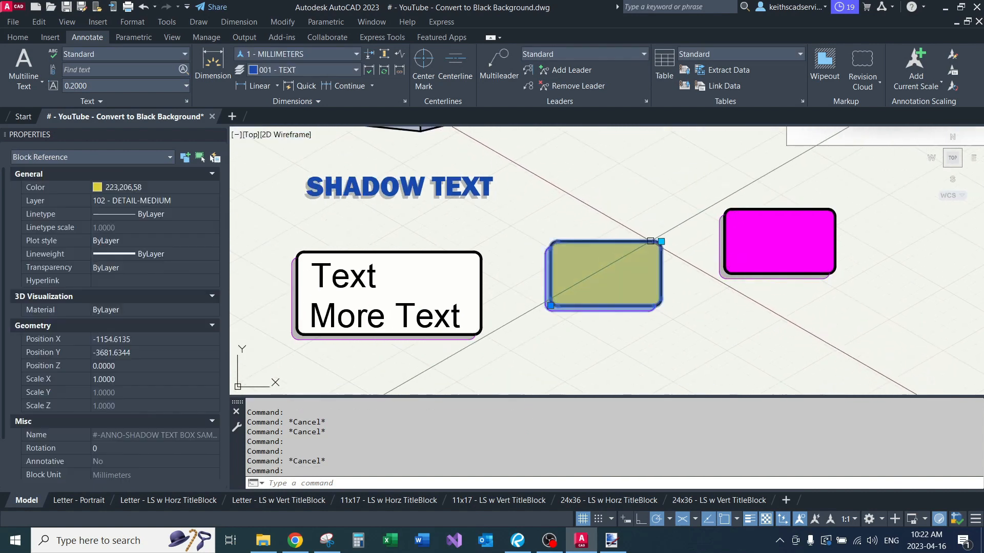
text(x)
key(Return)
Step: Set the color of the exploded yellow shadow box's solid fill hatch to ByLayer and finally to White
scroll(610, 229, up, 4)
click(591, 286)
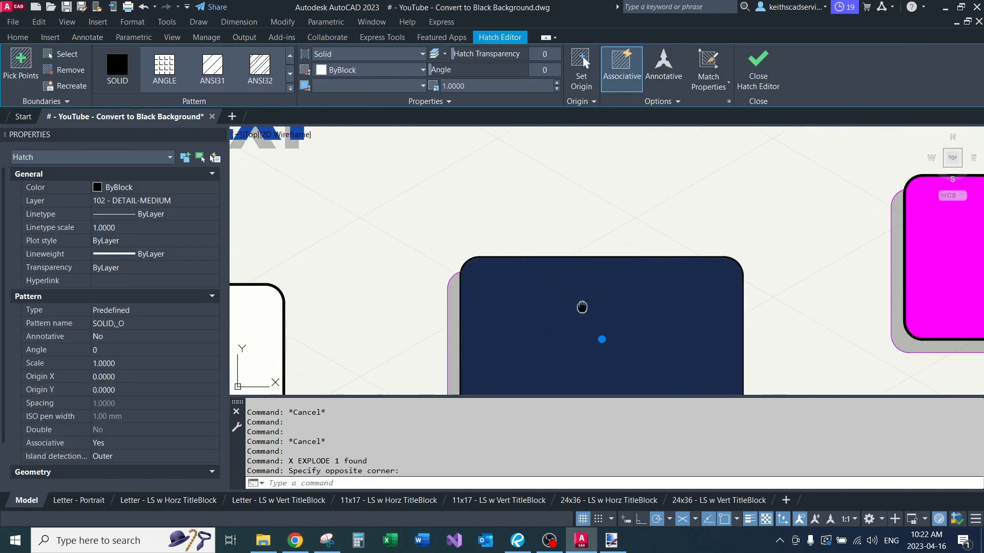
middle_drag(582, 308, 569, 226)
click(128, 193)
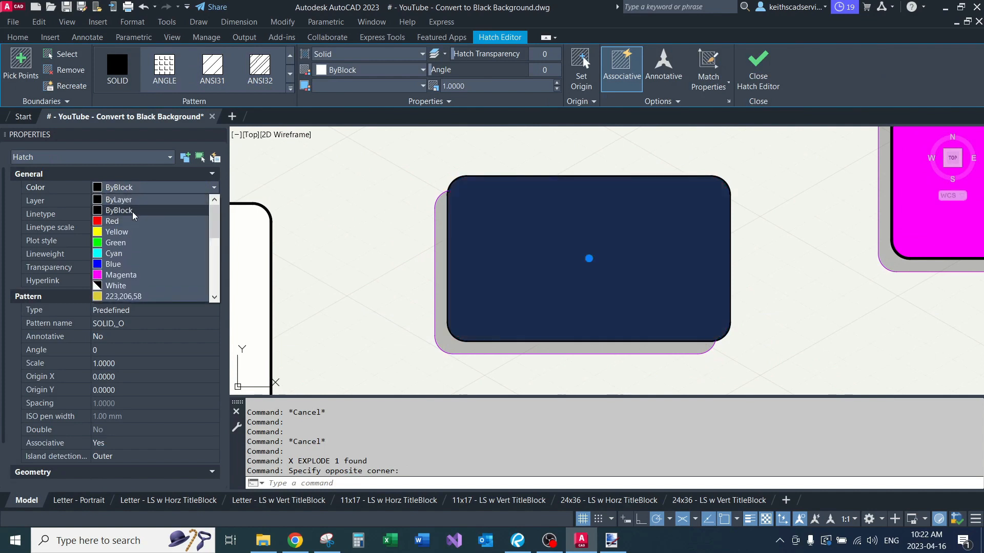
click(137, 200)
click(138, 188)
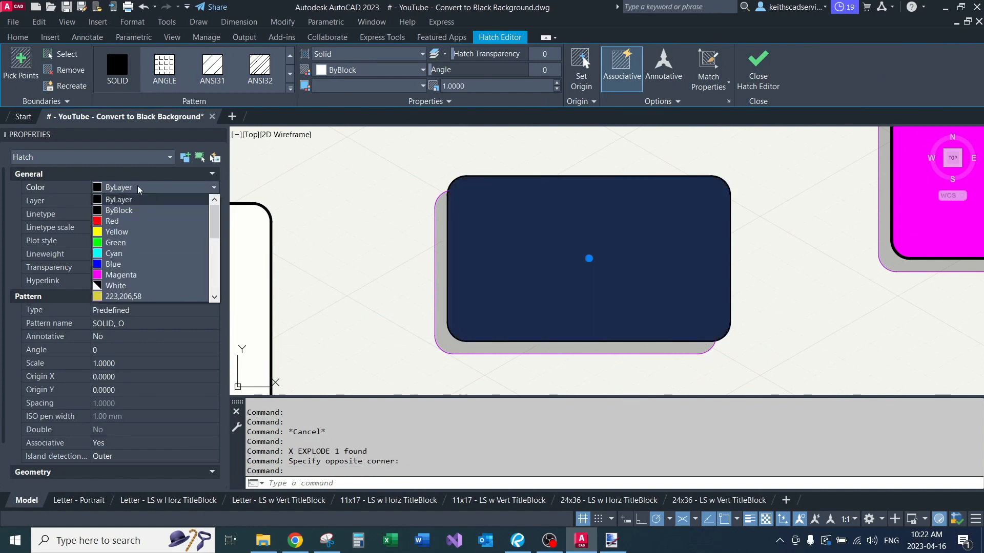
click(127, 289)
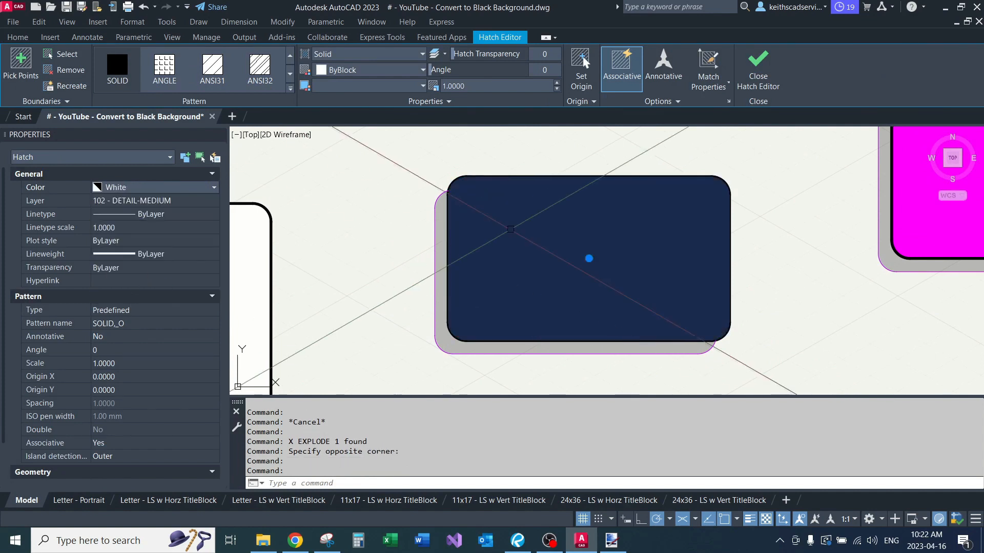
Step: Erase the solid fill hatch and the second fill object inside the exploded shadow box's black outline
text(e)
key(space)
middle_drag(565, 217, 525, 280)
drag(677, 380, 594, 328)
text(e)
key(space)
scroll(475, 293, down, 2)
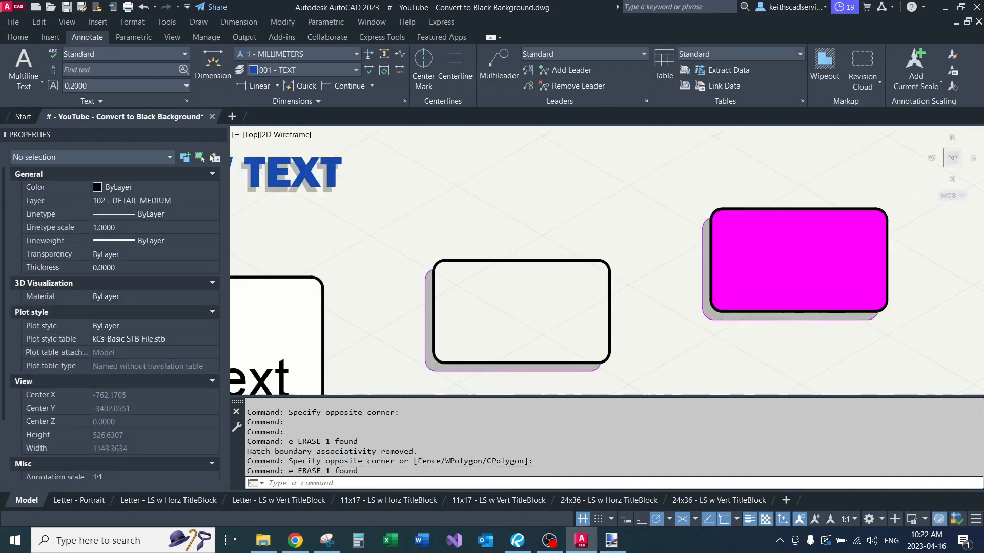
Step: Examine the shadow text and the three shadow boxes up close, then select them all together
middle_drag(476, 336, 474, 277)
scroll(474, 277, up, 2)
scroll(467, 287, up, 2)
scroll(464, 296, down, 4)
scroll(463, 296, down, 5)
middle_drag(461, 342, 557, 289)
scroll(454, 316, up, 4)
middle_drag(454, 317, 385, 348)
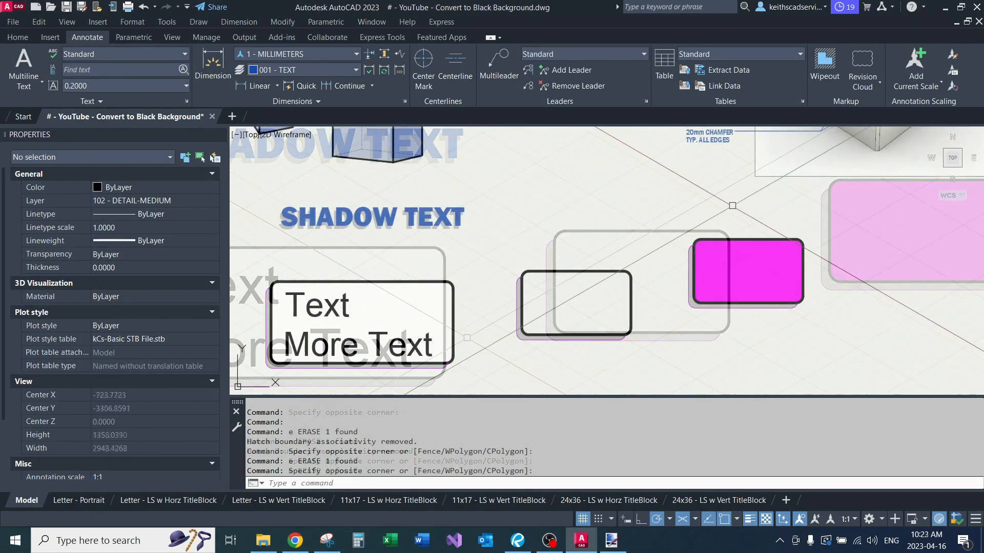
click(731, 205)
click(405, 341)
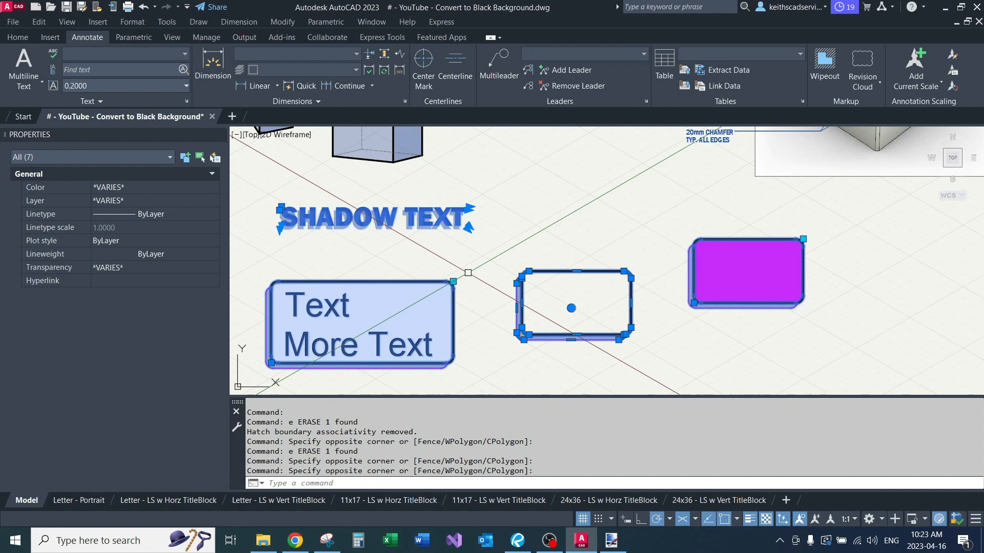
Step: Clear the selection and switch isometric drafting back to Orthographic
key(Escape)
key(Escape)
key(Escape)
scroll(468, 272, down, 2)
mouse_move(468, 273)
middle_down()
mouse_move(490, 233)
mouse_move(484, 263)
mouse_move(492, 228)
middle_up()
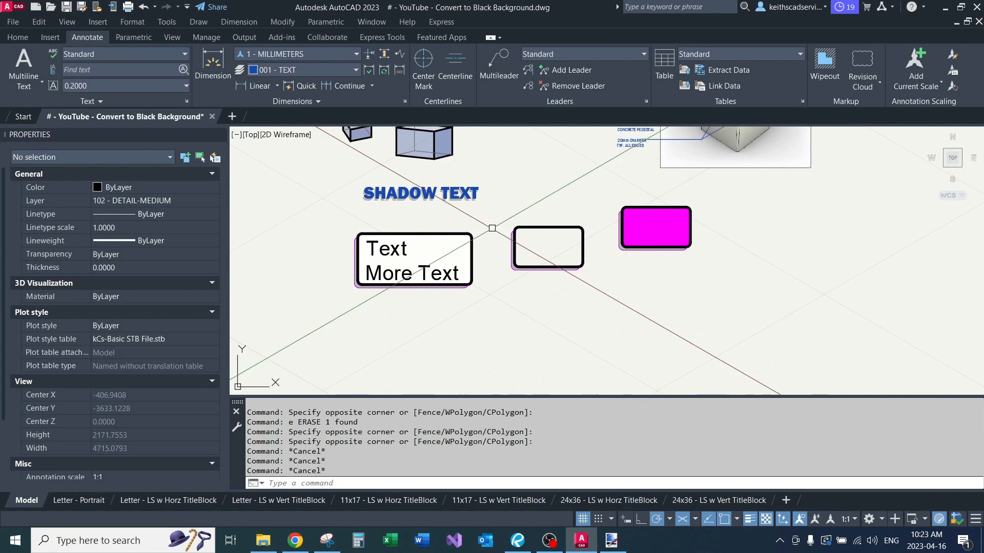
click(685, 520)
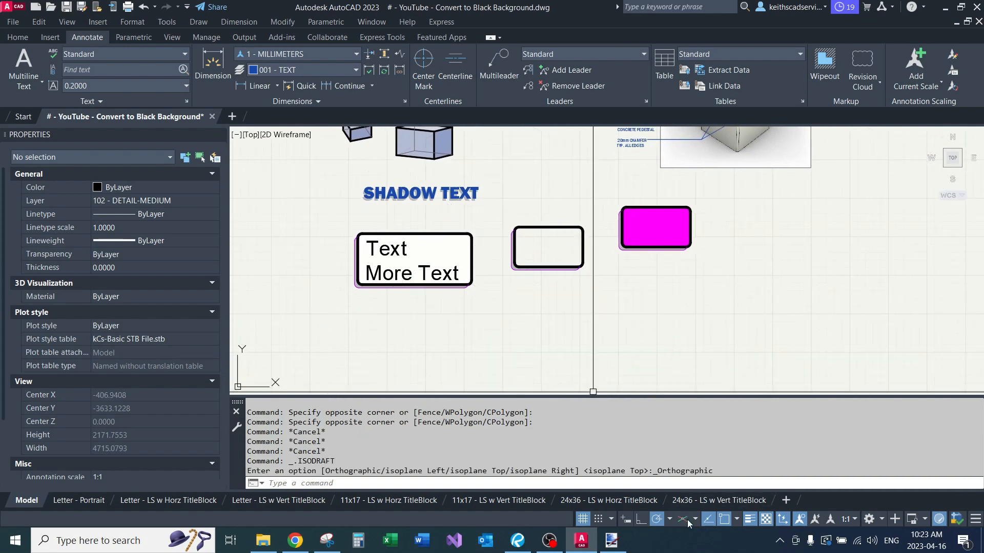
Step: Examine the shadow text and the text, empty and magenta shadow boxes in plan view
mouse_move(495, 300)
middle_down()
mouse_move(533, 343)
mouse_move(542, 312)
middle_up()
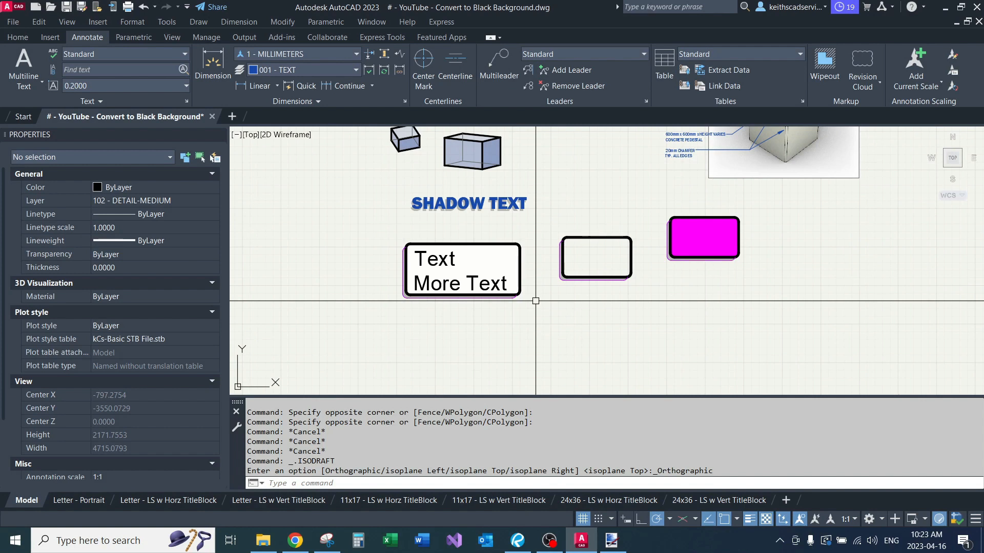
mouse_move(543, 307)
middle_down()
mouse_move(580, 256)
mouse_move(578, 310)
mouse_move(572, 230)
middle_up()
middle_drag(578, 204, 574, 268)
scroll(577, 222, up, 2)
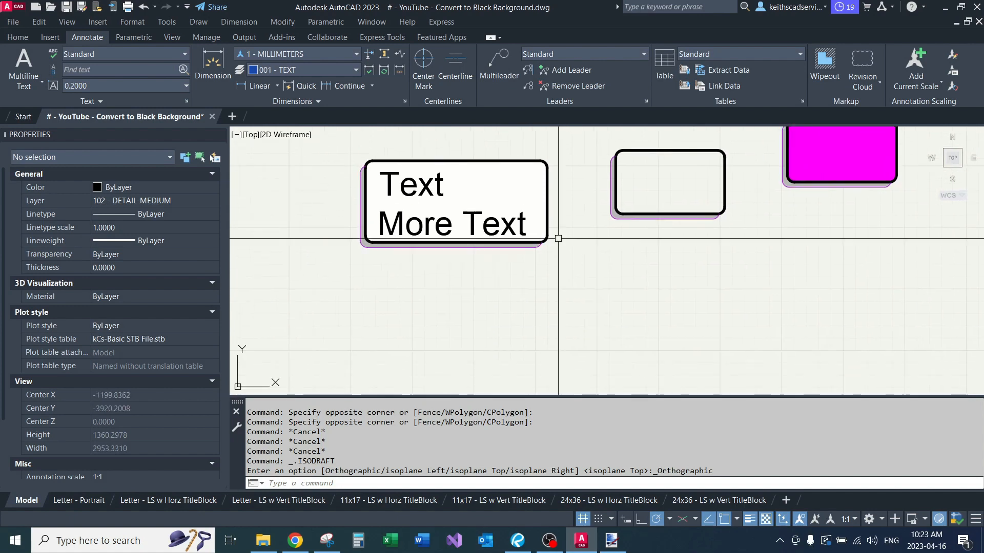
middle_drag(577, 228, 545, 292)
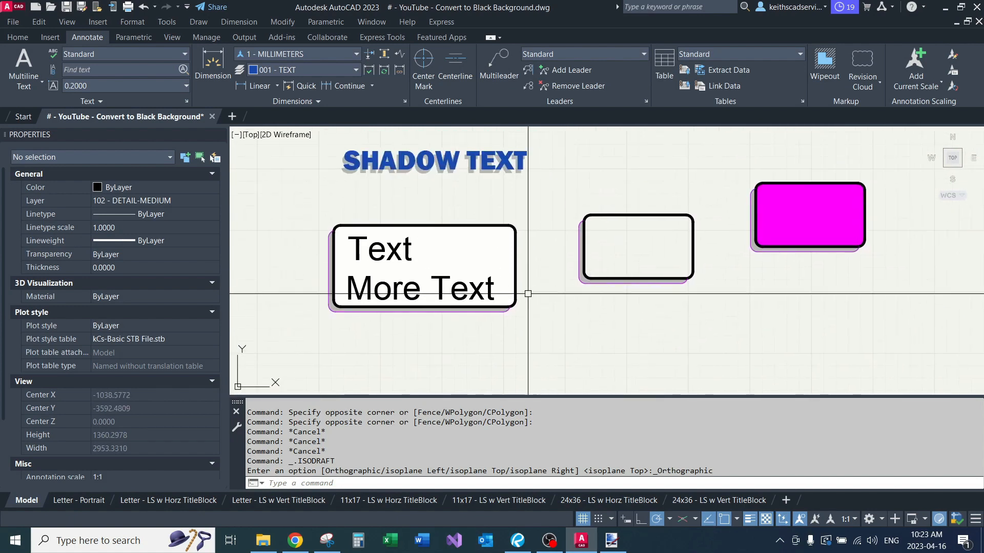
scroll(527, 292, down, 3)
middle_drag(549, 222, 536, 301)
Step: Orbit the drawing to a tilted 3D view and examine the flat boxes, spheres and shadow text from an angle
mouse_move(542, 246)
middle_down()
mouse_move(529, 292)
mouse_move(538, 241)
mouse_move(825, 243)
mouse_move(721, 233)
middle_up()
mouse_move(694, 193)
middle_down()
mouse_move(613, 244)
mouse_move(641, 220)
middle_up()
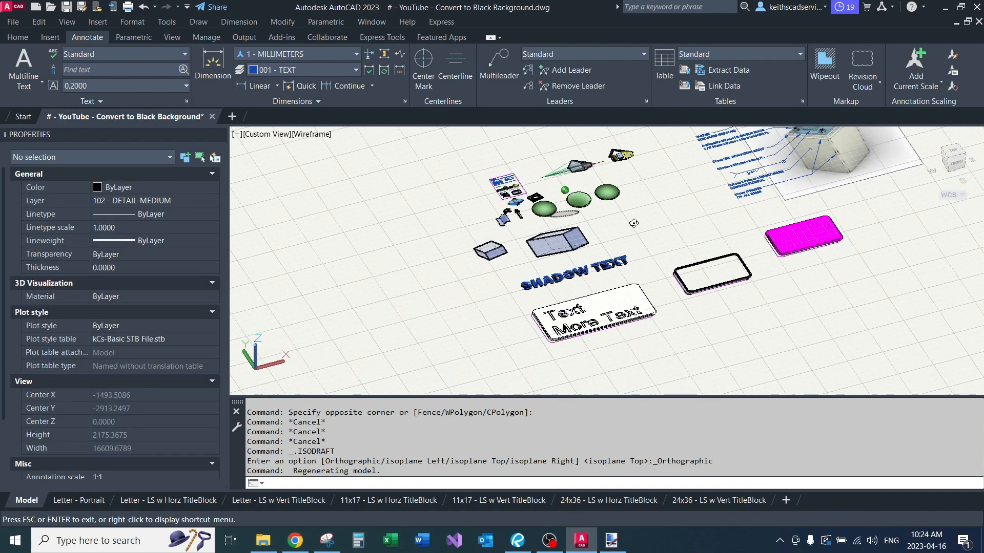
scroll(617, 232, up, 3)
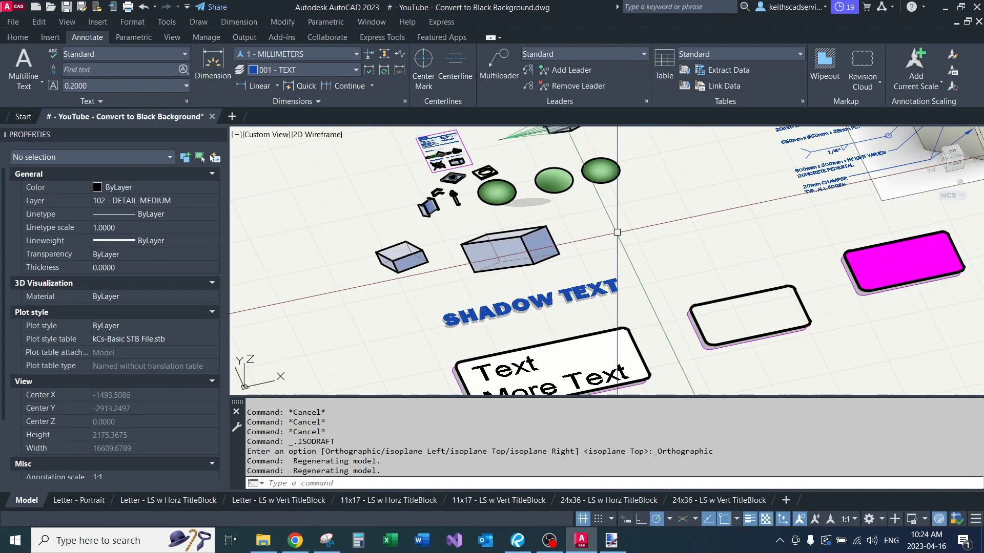
scroll(617, 232, up, 5)
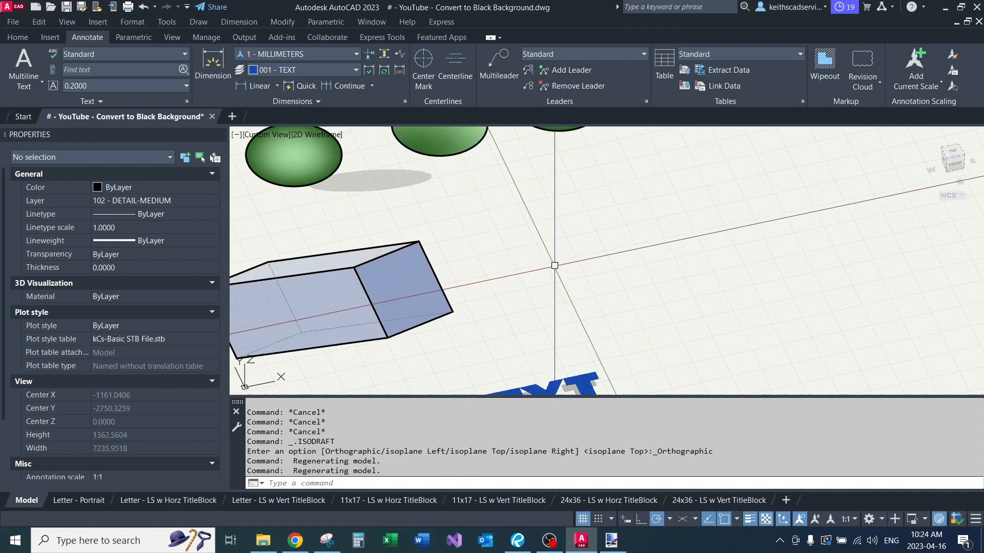
middle_drag(561, 269, 636, 300)
scroll(598, 297, down, 3)
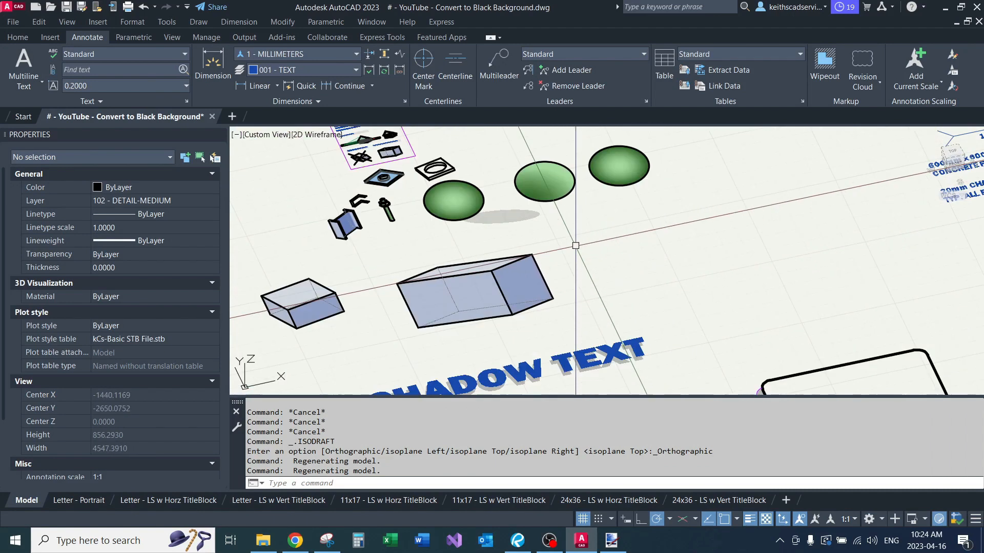
scroll(576, 245, down, 3)
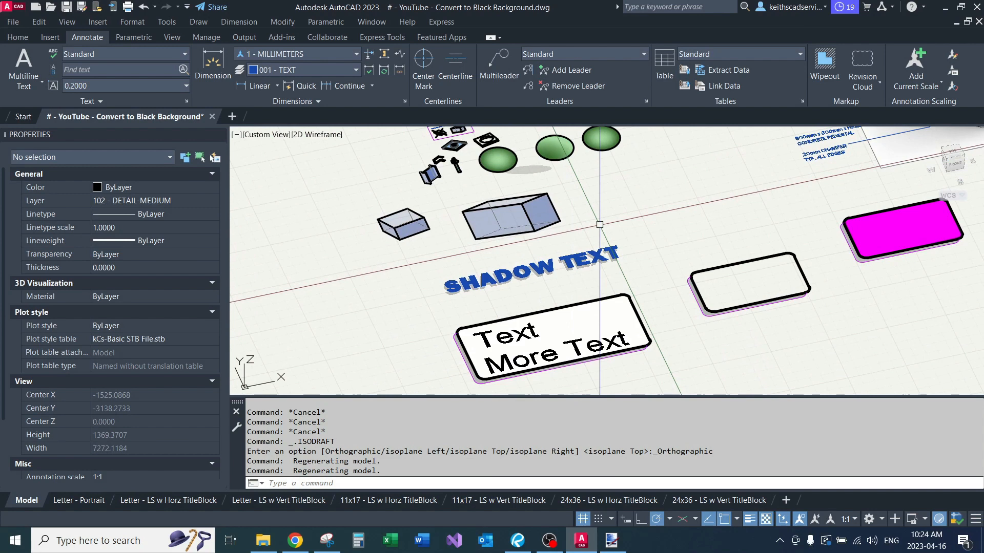
scroll(600, 224, up, 6)
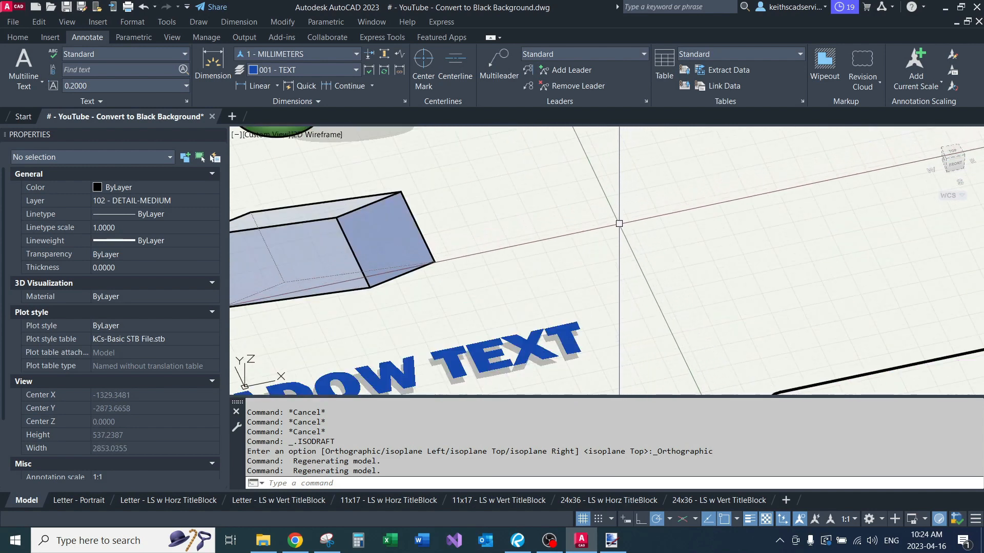
scroll(619, 223, down, 3)
scroll(589, 251, up, 6)
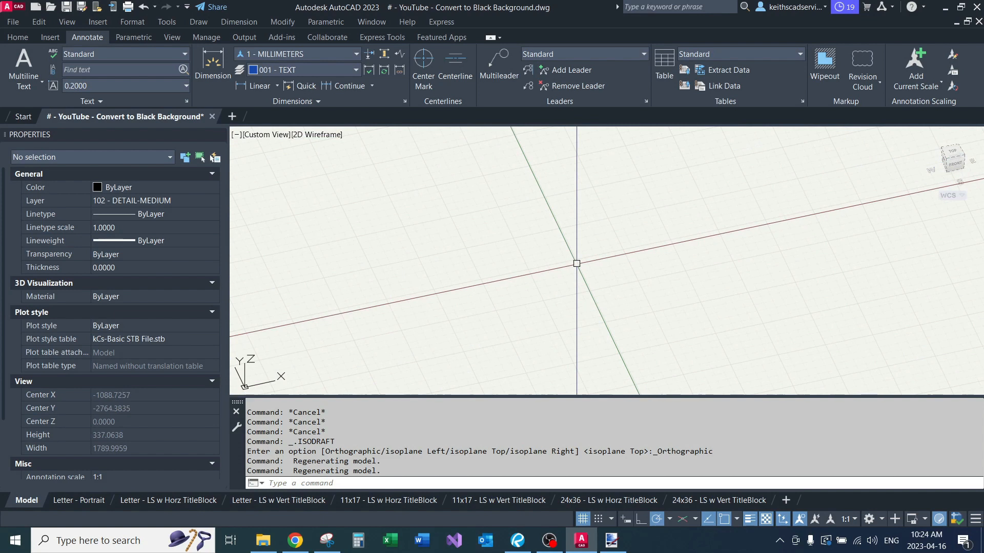
Step: Draw a six-sided polygon inscribed in a circle, in the empty area beside the blue isometric box
text(PLOg)
key(BackSpace)
key(BackSpace)
key(BackSpace)
text(ol)
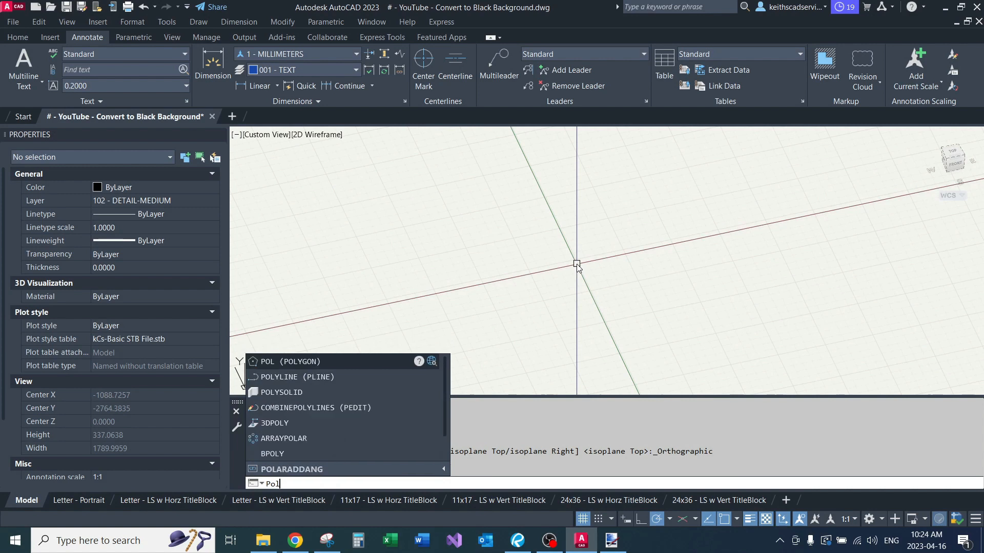
key(Return)
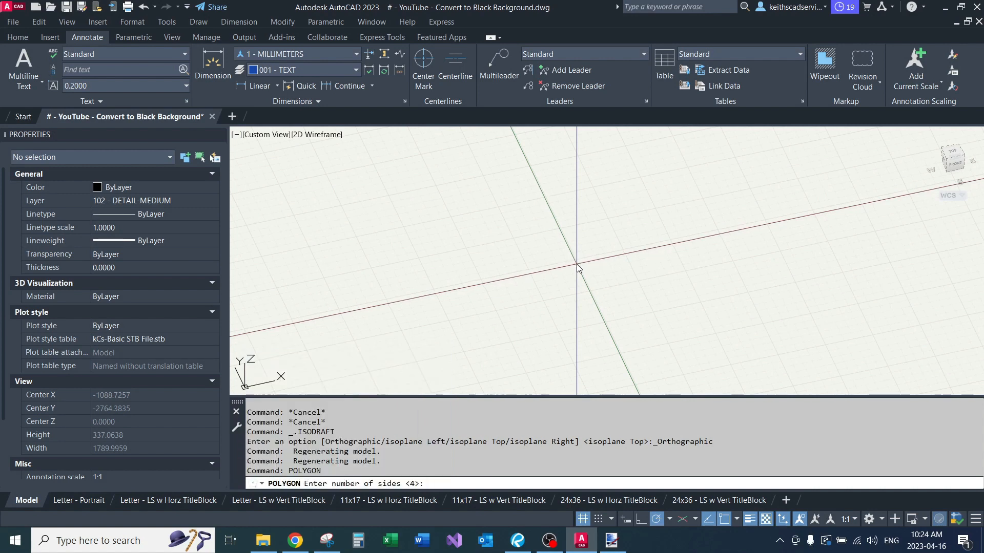
text(6)
key(Return)
click(640, 263)
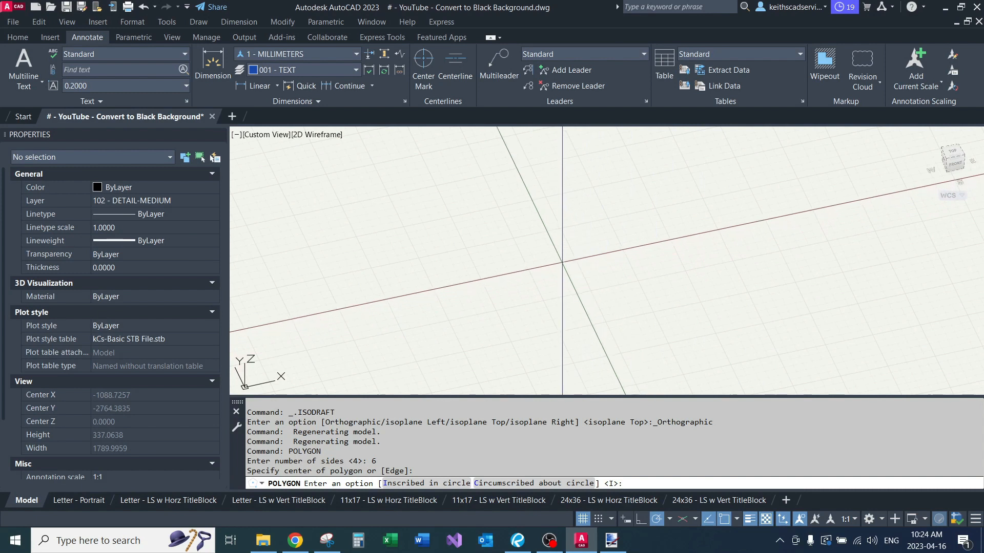
key(Return)
scroll(502, 303, down, 4)
scroll(512, 312, up, 2)
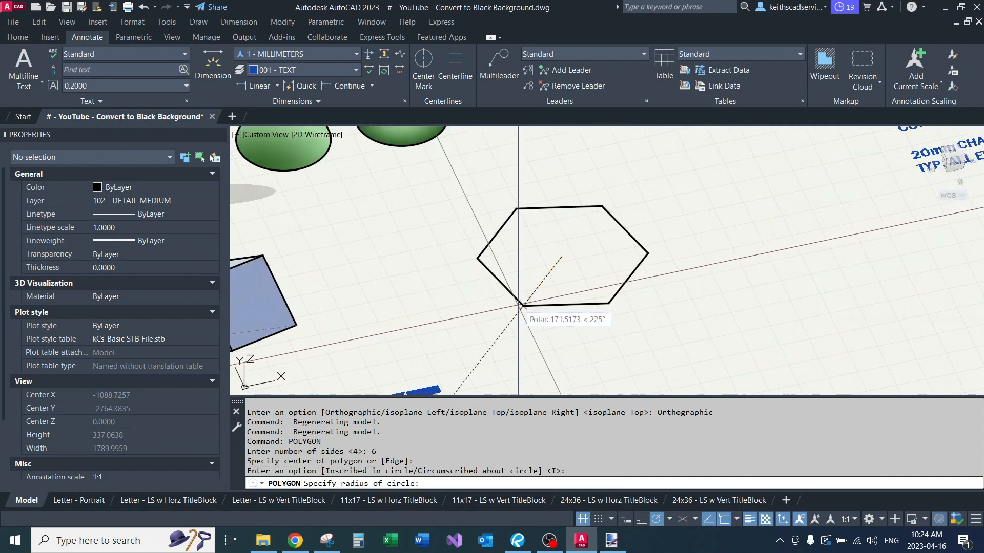
click(501, 298)
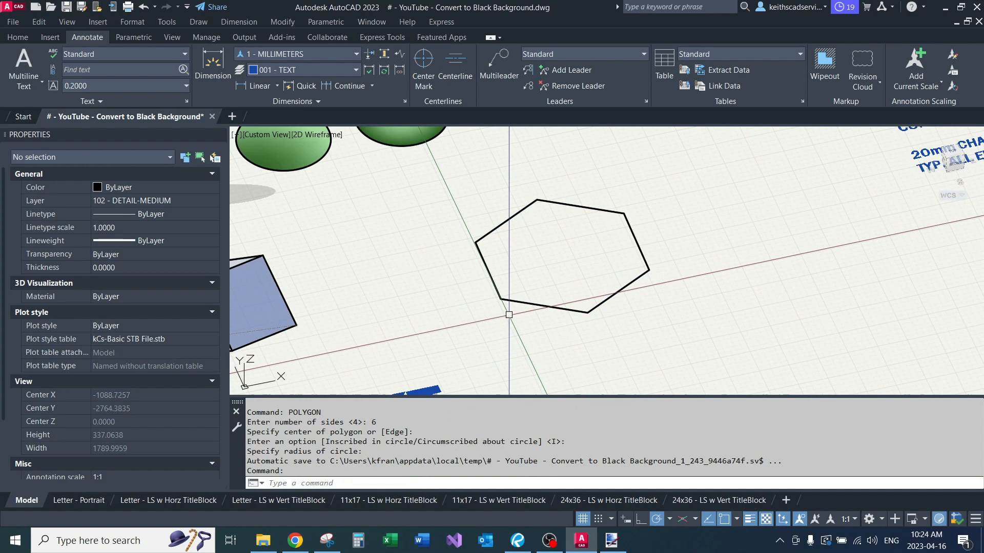
Step: Extrude the hexagon upward into a solid about 179 mm high
text(extru)
key(Return)
click(529, 306)
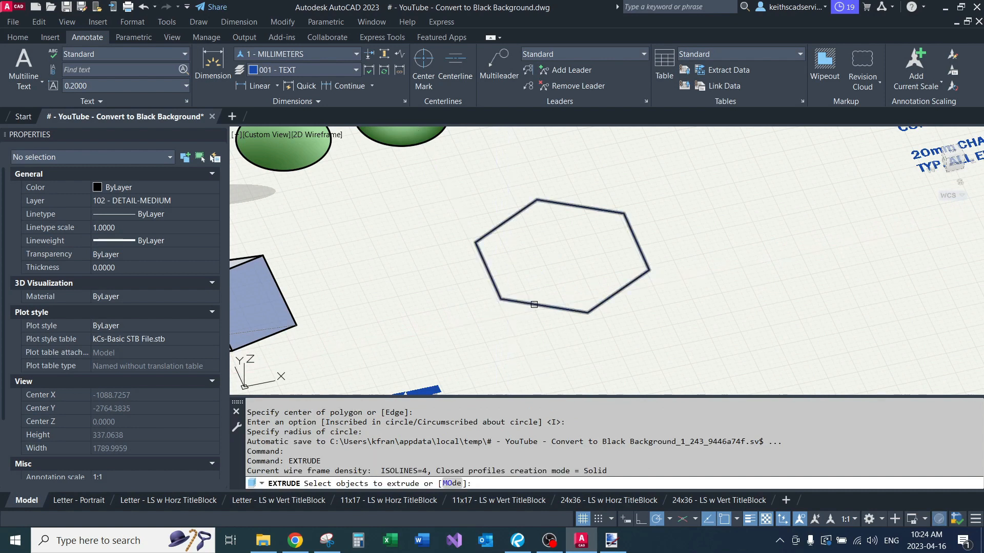
key(Return)
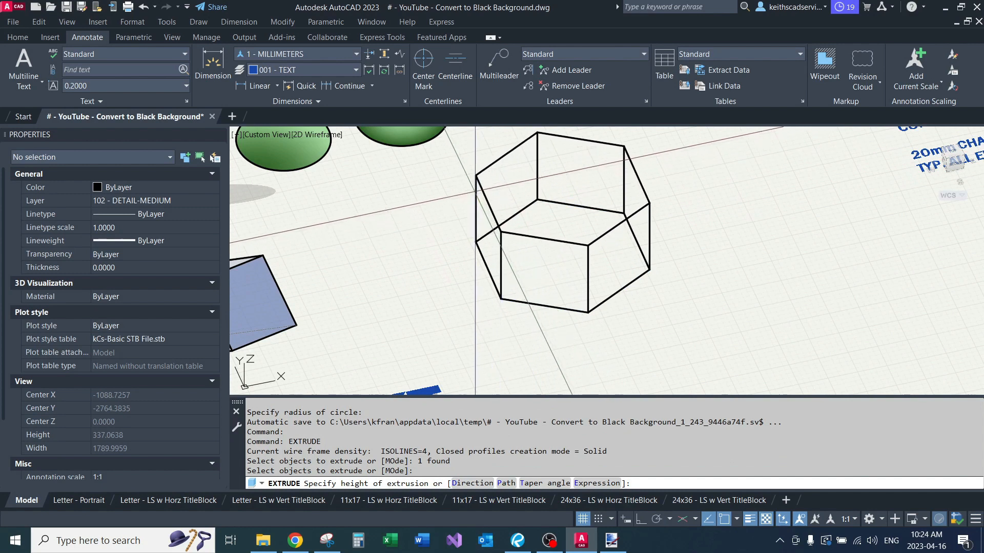
click(477, 197)
middle_drag(469, 203, 447, 233)
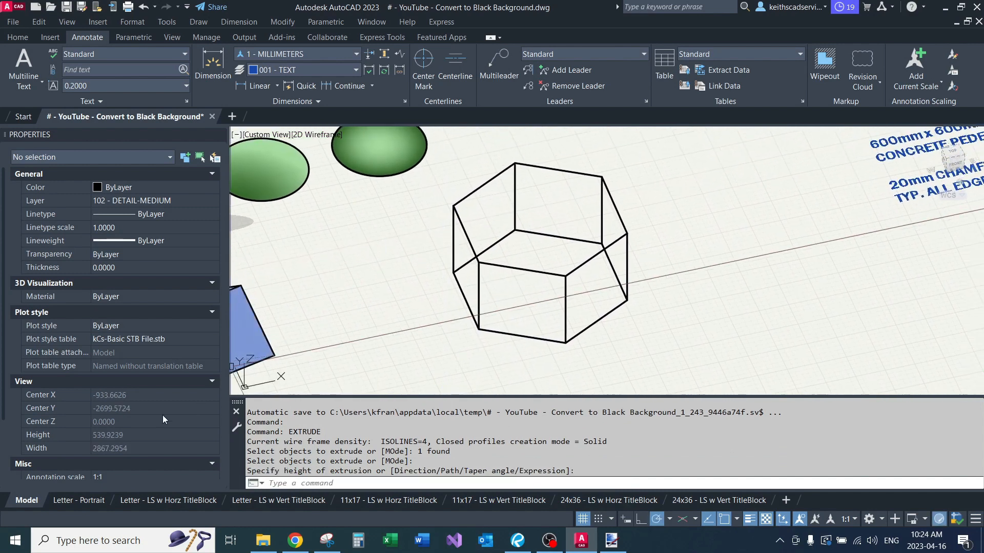
Step: Set the view's visual style to Conceptual
scroll(144, 422, down, 3)
click(108, 466)
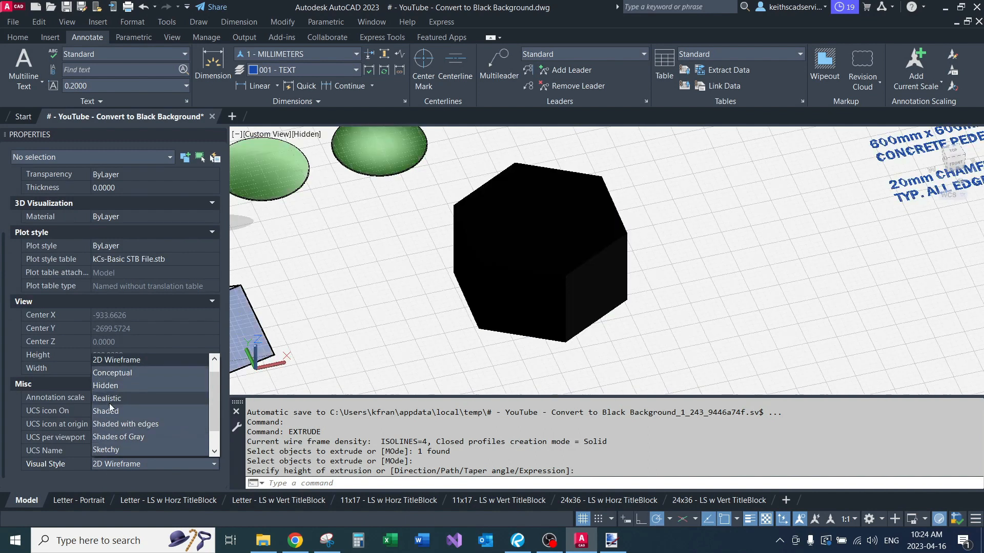
click(118, 373)
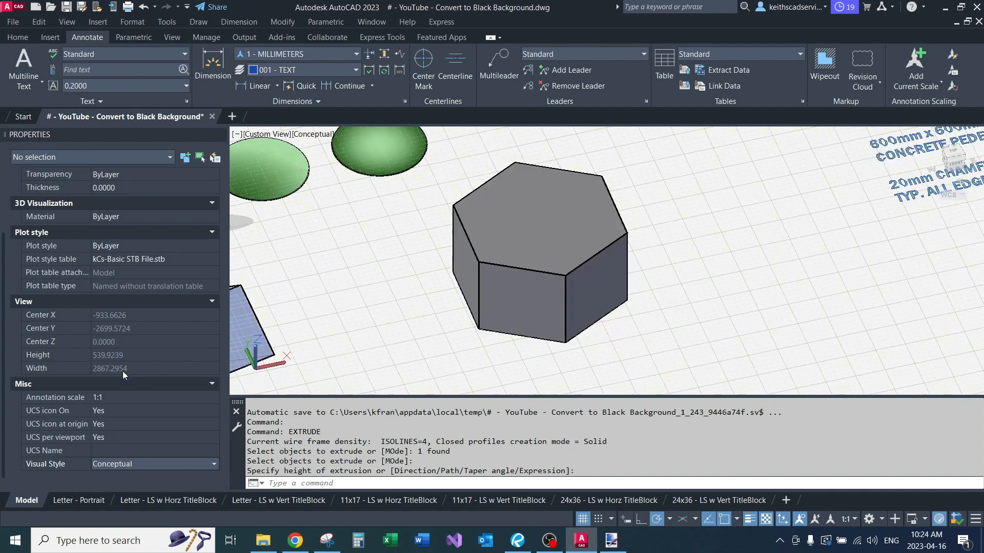
Step: Draw a circle on the hexagonal solid's top face, centered midway between two opposite corners using M2P
scroll(429, 291, down, 3)
scroll(475, 242, up, 2)
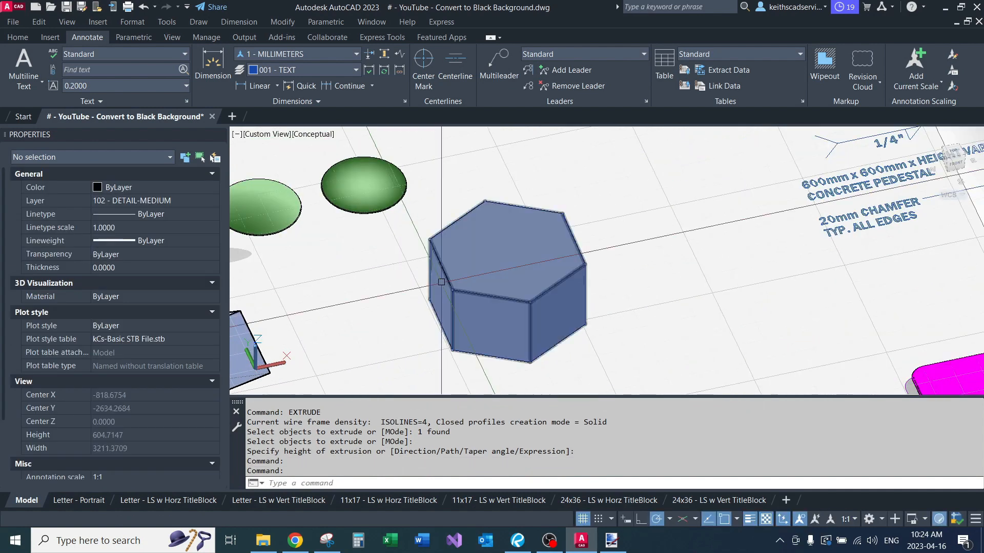
text(CI)
key(Return)
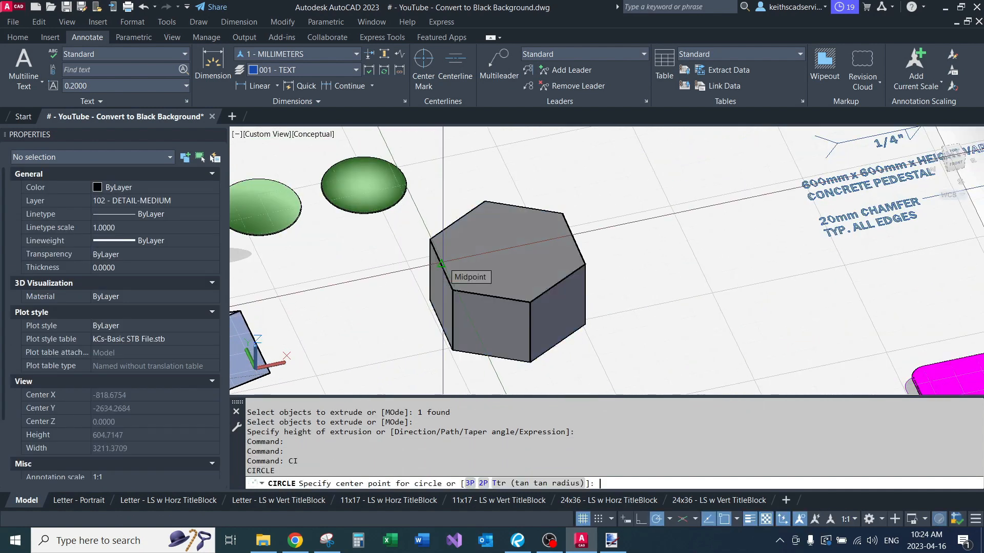
text(M2P)
key(Return)
click(430, 239)
click(586, 264)
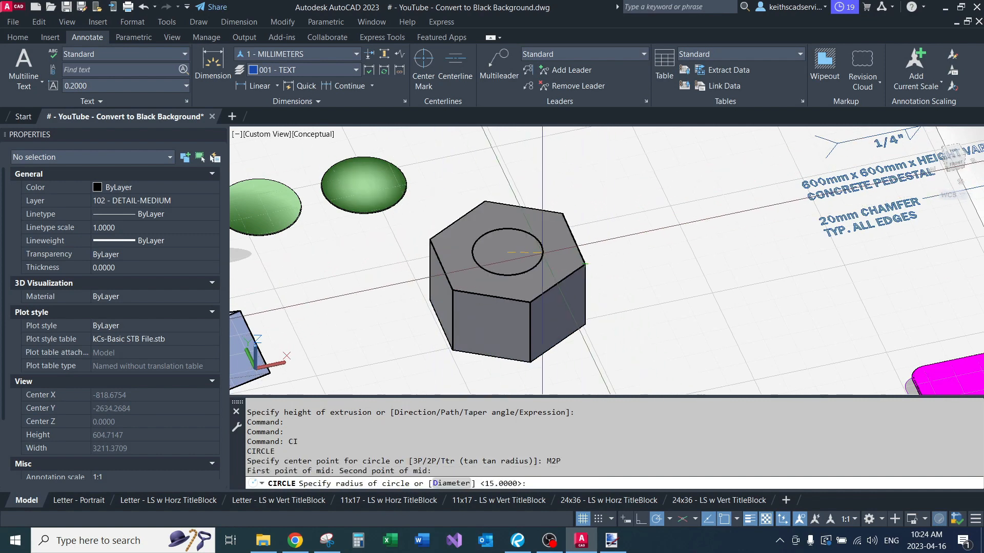
click(548, 248)
Step: Extrude the circle on the hexagonal solid's top face upward into a cylinder about 821 mm high
text(EXt)
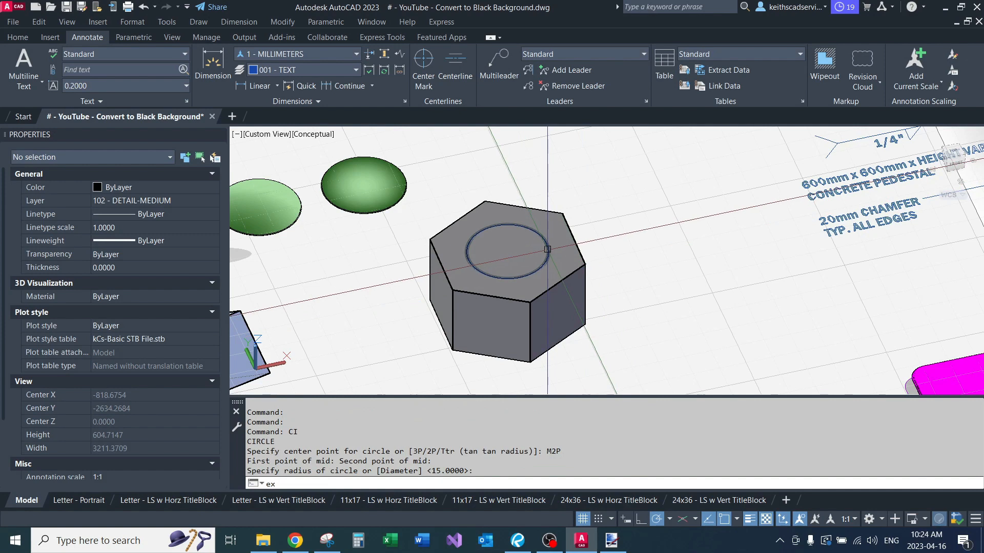
key(Return)
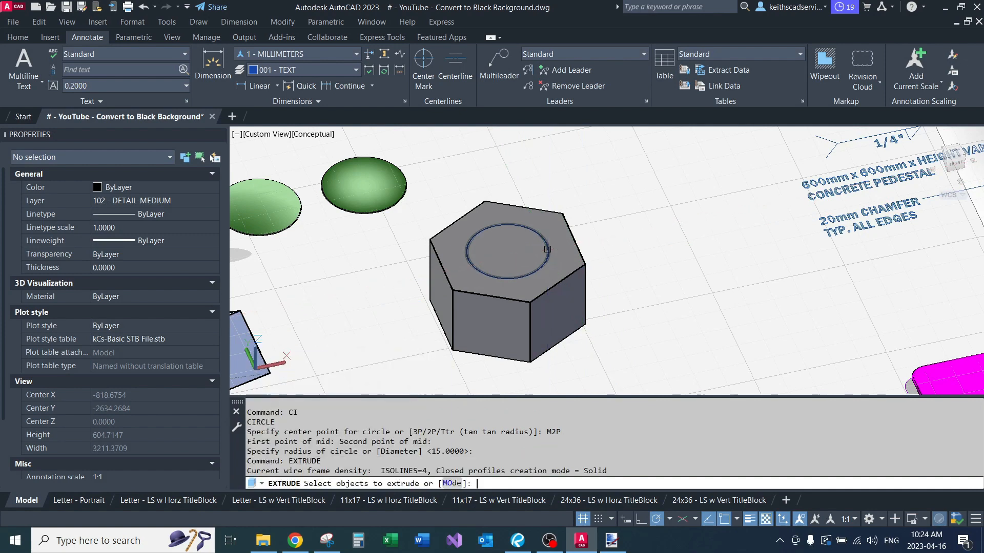
scroll(553, 250, up, 2)
click(550, 250)
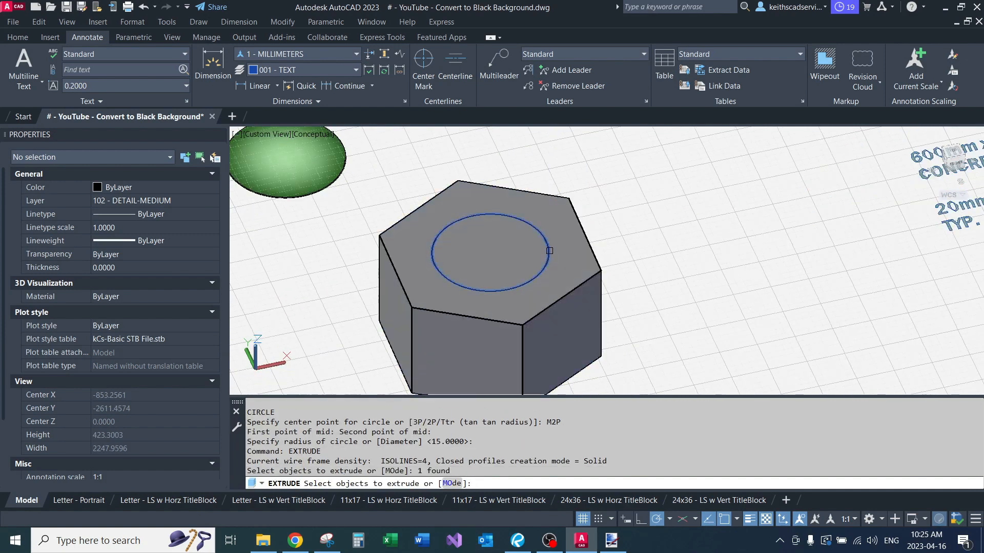
scroll(544, 252, down, 2)
scroll(543, 252, down, 2)
key(Return)
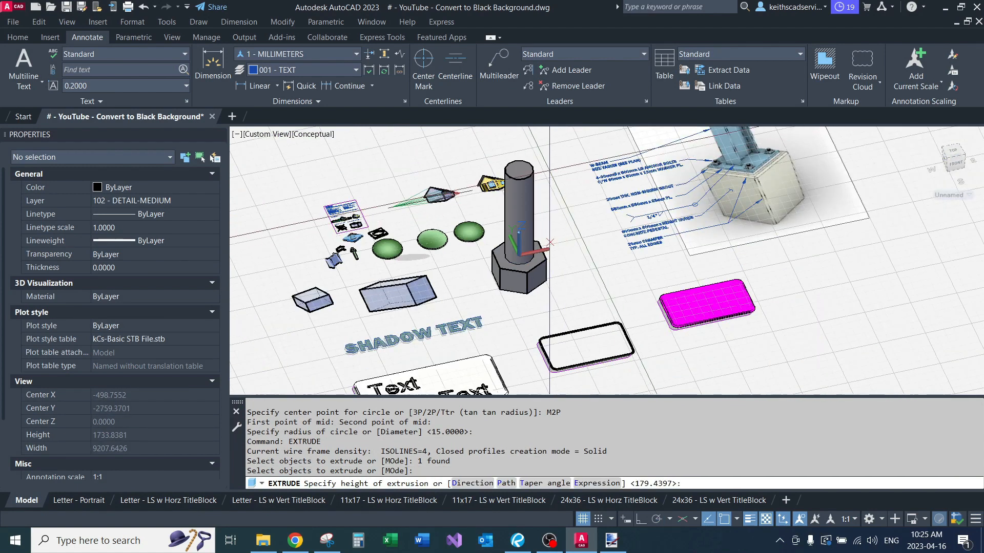
scroll(557, 257, up, 1)
click(512, 159)
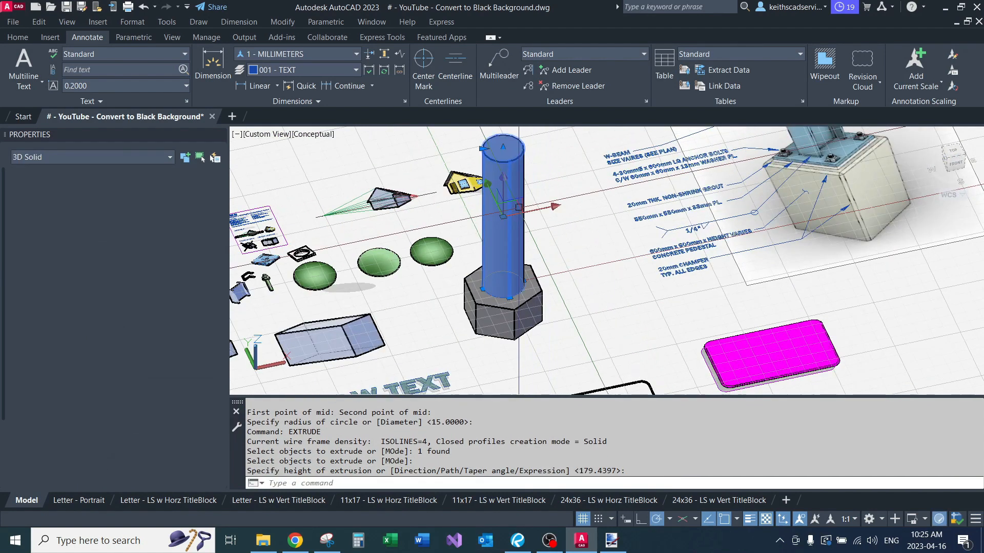
Step: Move the cylinder straight down along the Z axis so it passes completely through the hexagonal solid
click(504, 179)
click(504, 179)
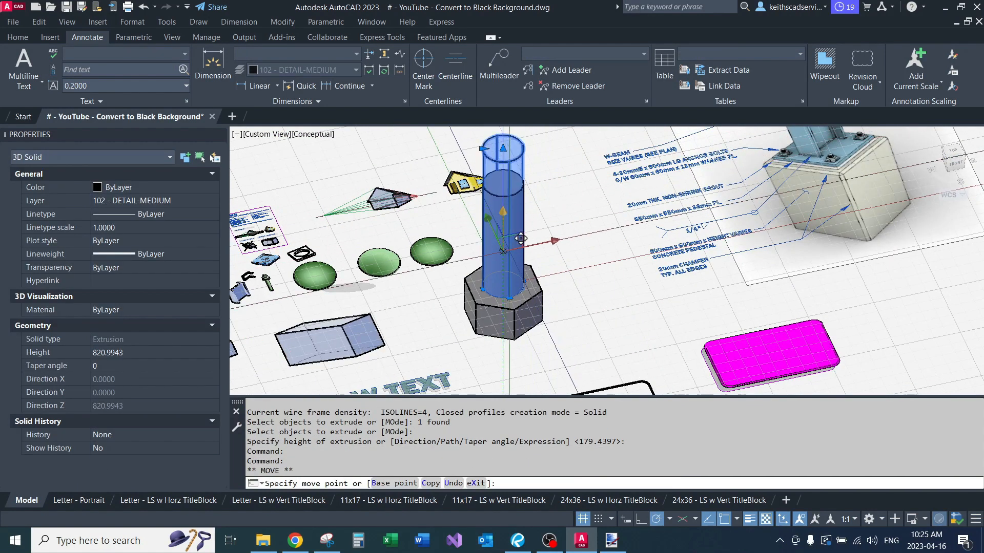
click(519, 277)
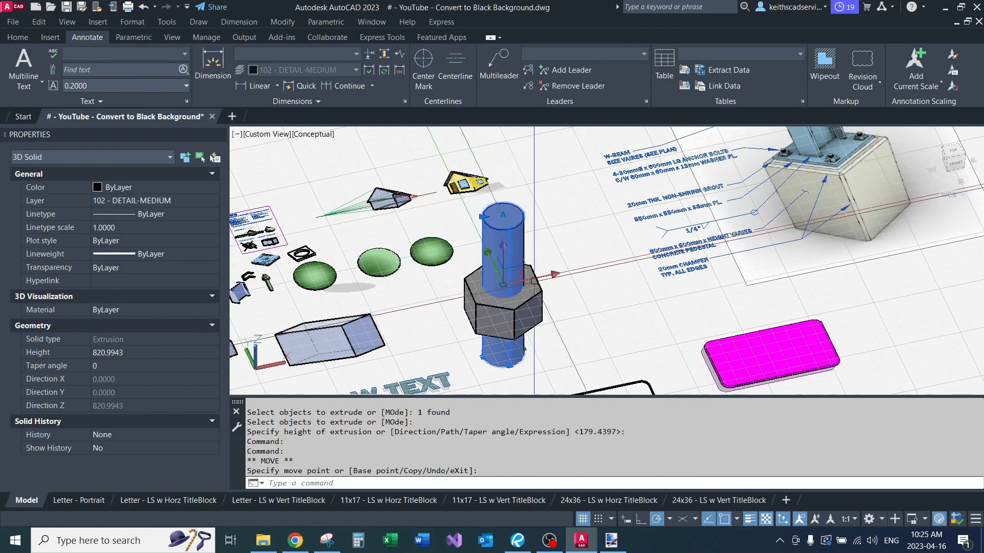
key(Escape)
key(Escape)
key(Escape)
Step: Subtract the cylinder from the hexagonal solid to form a nut with a through hole
middle_drag(551, 265, 584, 227)
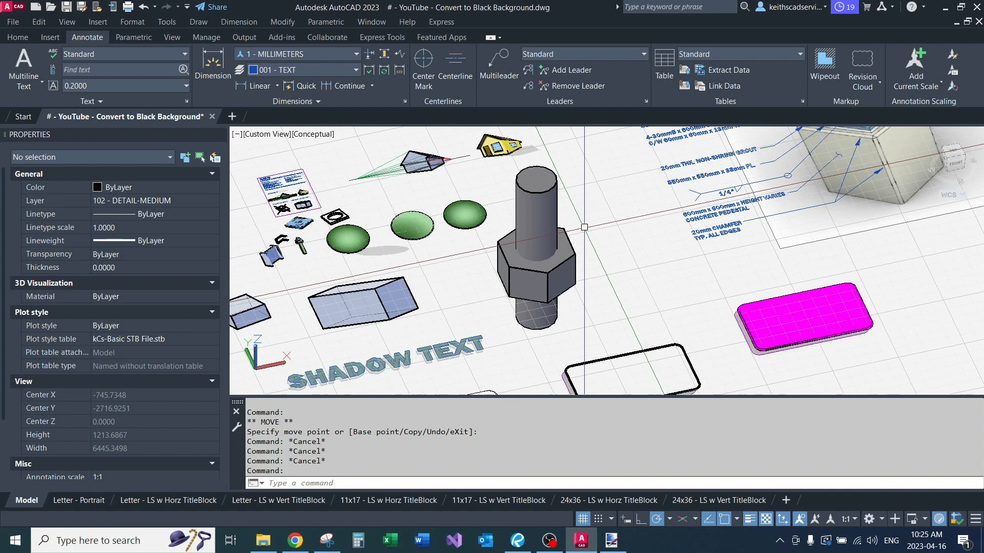
text(subtract)
key(Return)
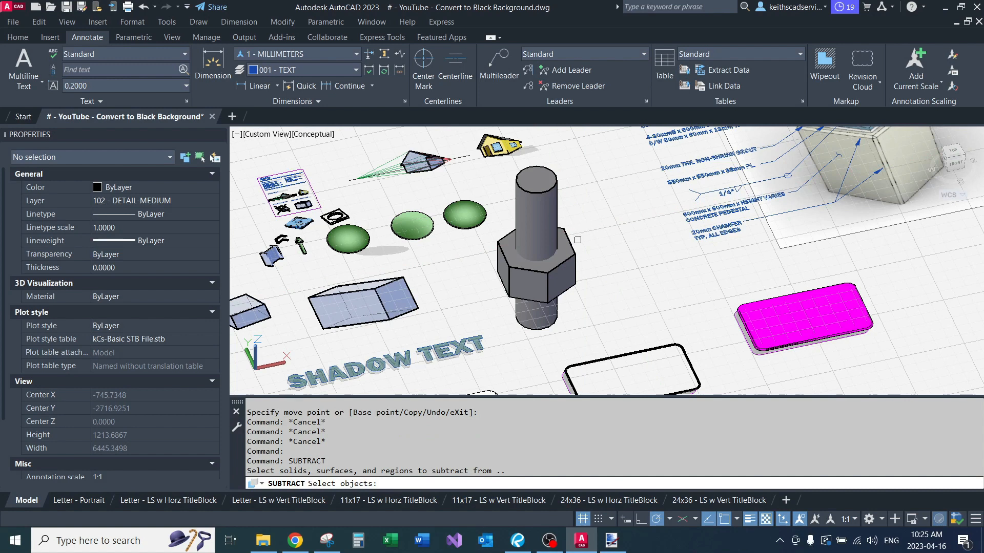
click(578, 267)
key(Return)
click(553, 194)
key(Return)
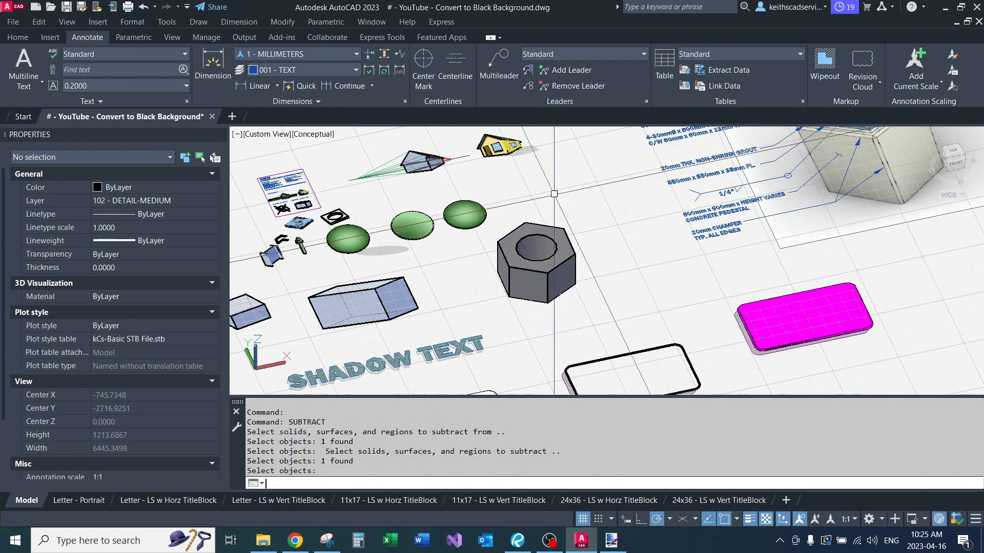
scroll(554, 196, up, 2)
scroll(555, 199, down, 3)
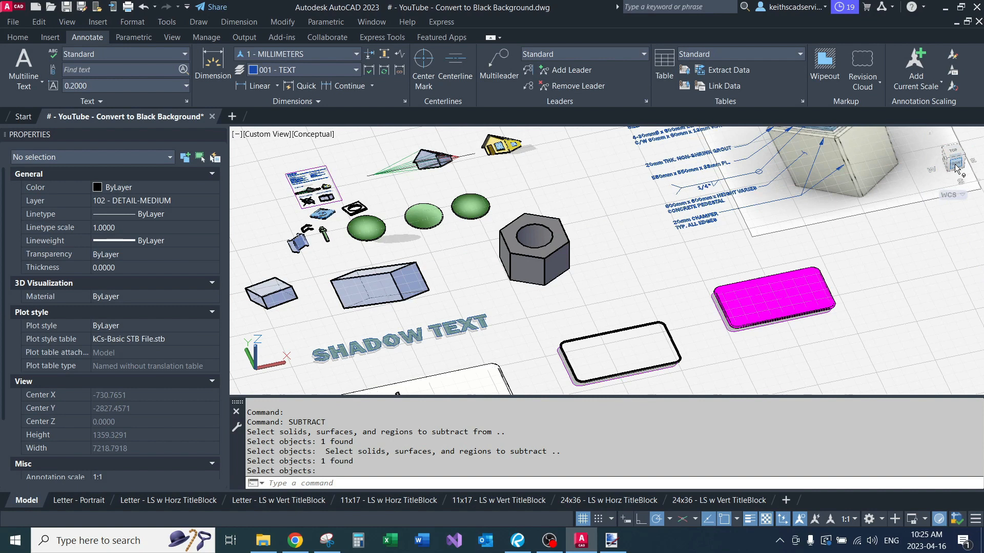
Step: Close the ribbon with RIBBONCLOSE to enlarge the drawing area
text(ribbonlo)
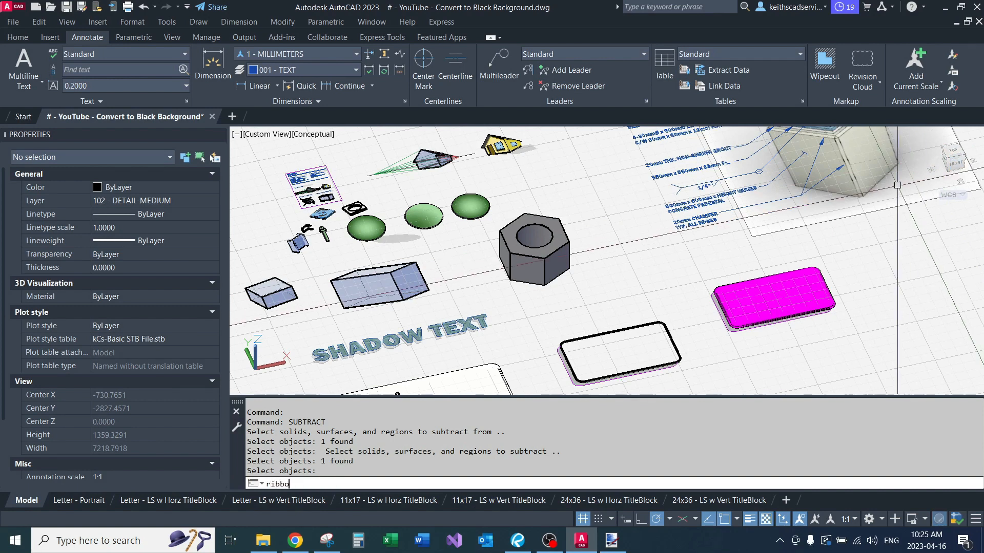
key(Return)
text(ri)
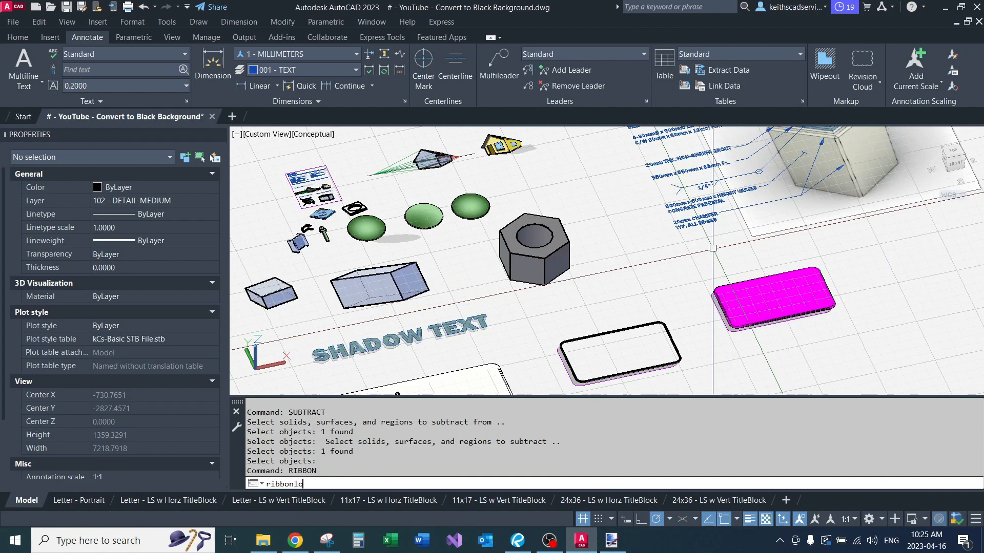
key(BackSpace)
key(BackSpace)
text(close)
key(Return)
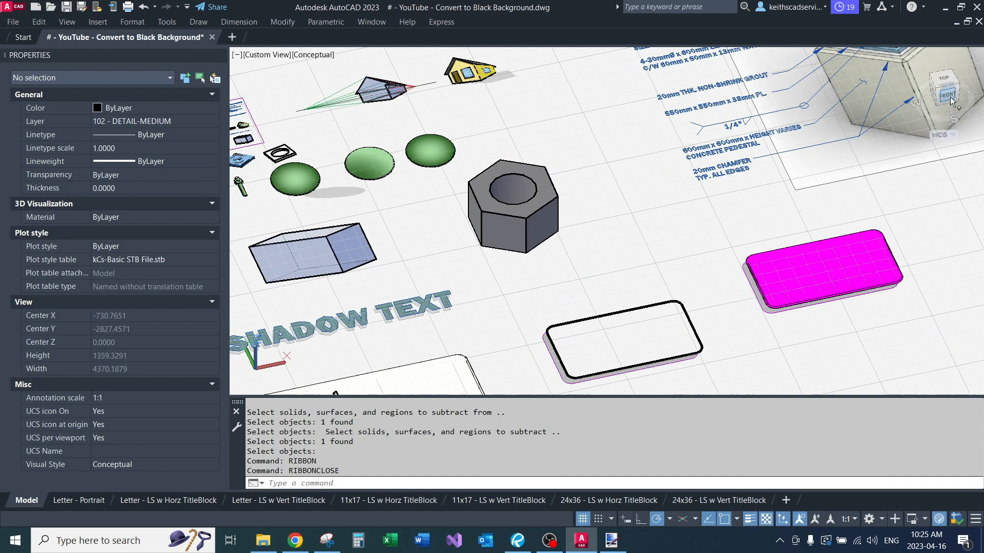
Step: Orient the model to the SW Isometric view
middle_drag(636, 198, 464, 231)
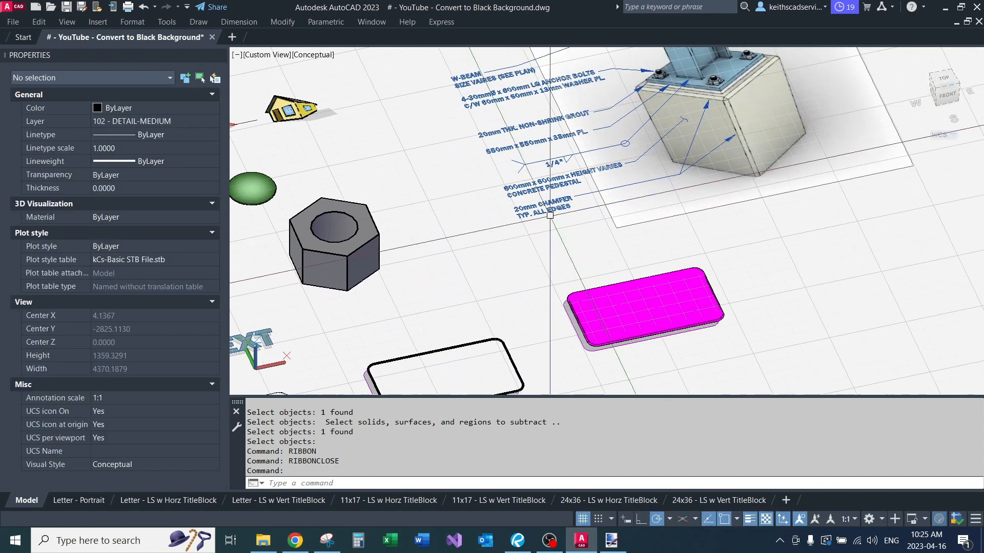
click(938, 91)
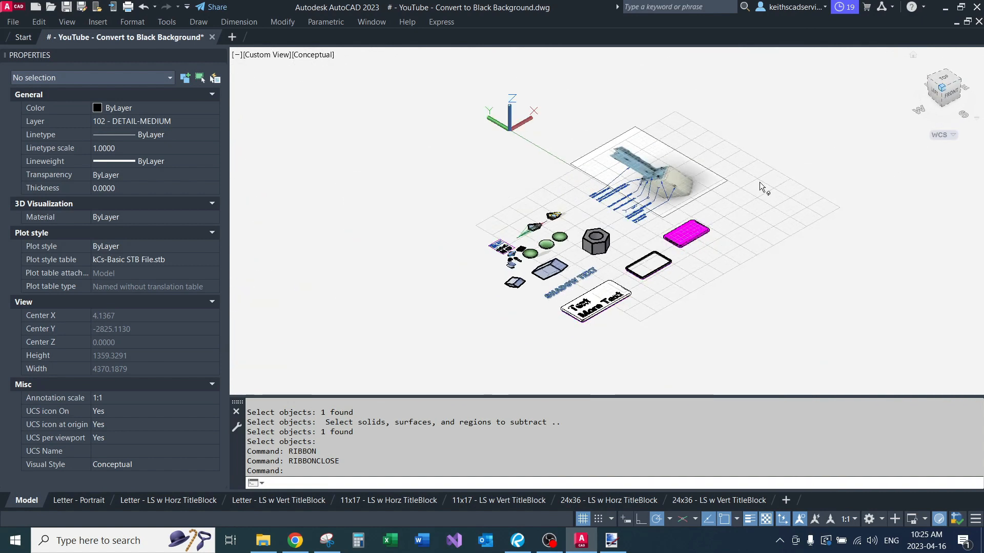
click(944, 89)
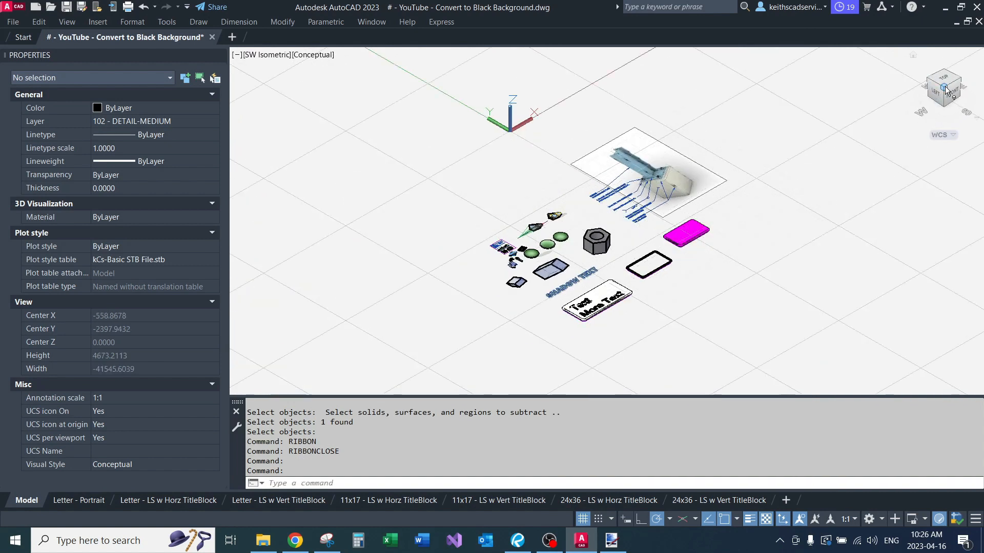
click(943, 97)
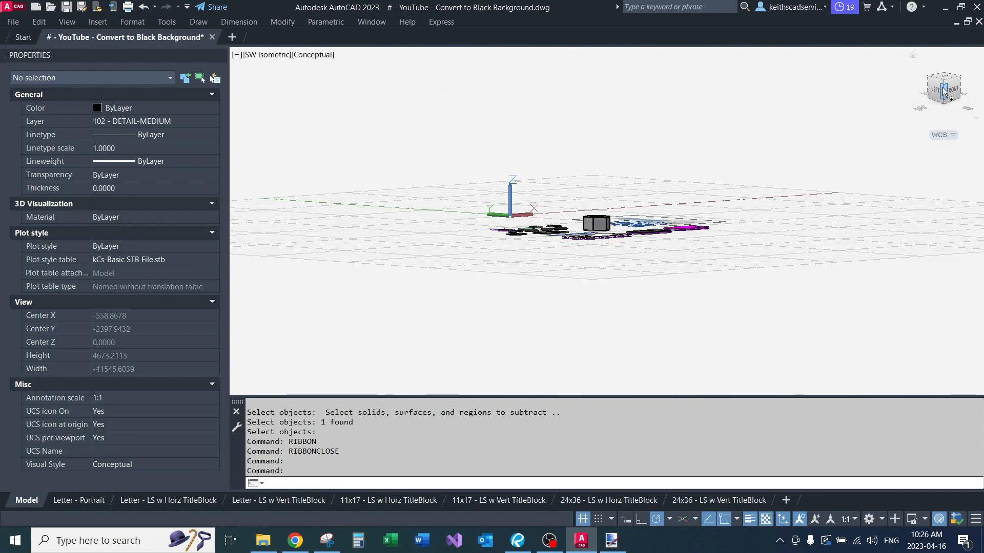
click(945, 86)
click(945, 82)
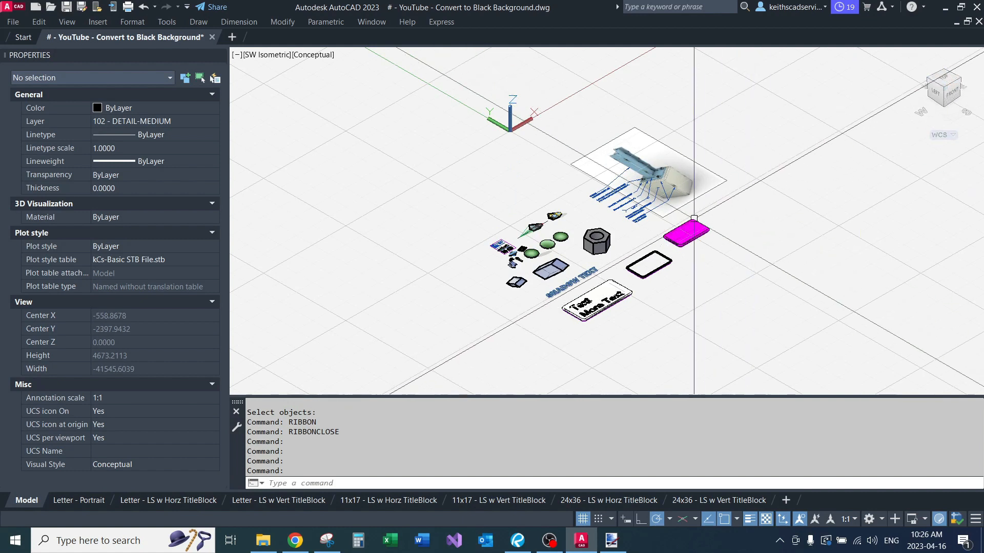
Step: Set up a Flatshot as a new block with the nut selected, obscured lines hidden, and foreground lines ByLayer and Continuous
scroll(622, 252, up, 2)
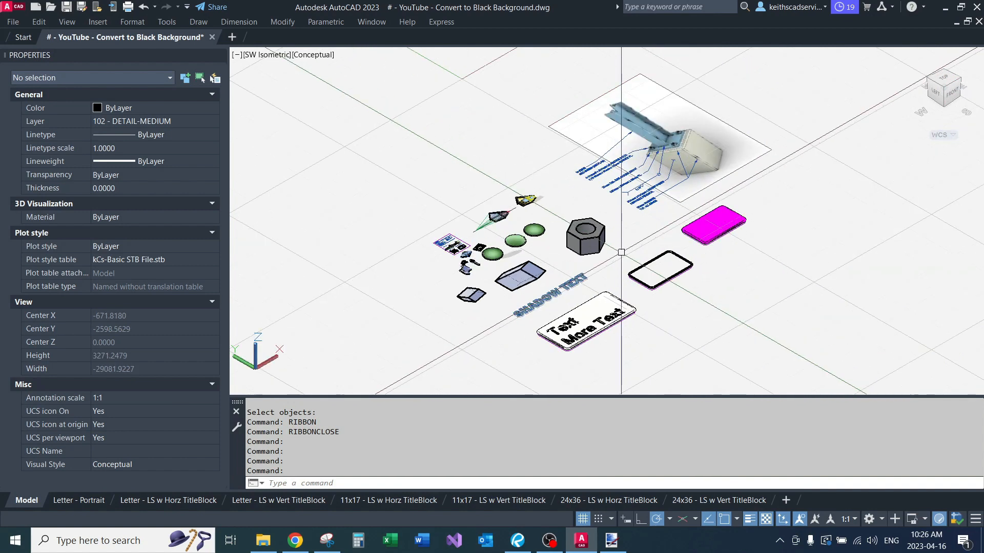
scroll(622, 252, up, 2)
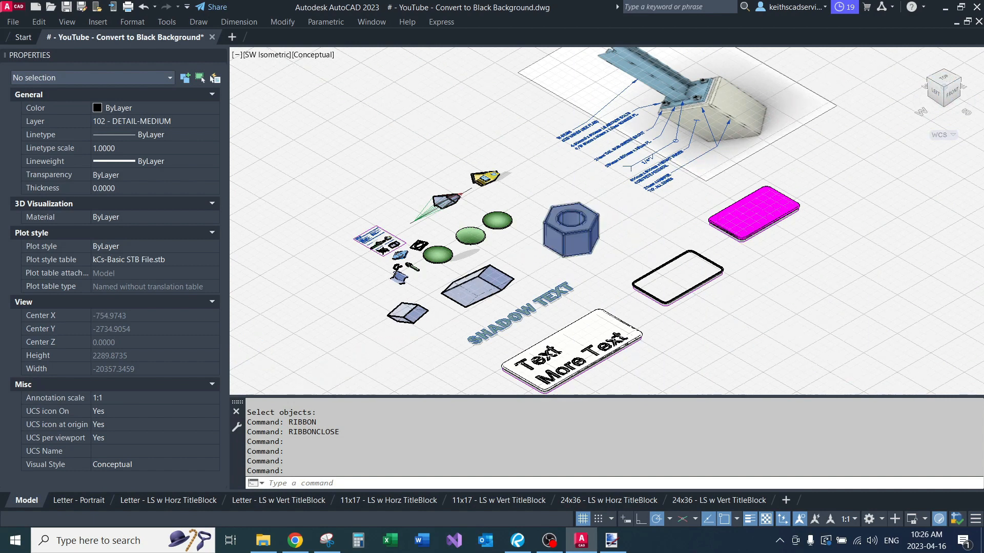
scroll(574, 217, up, 2)
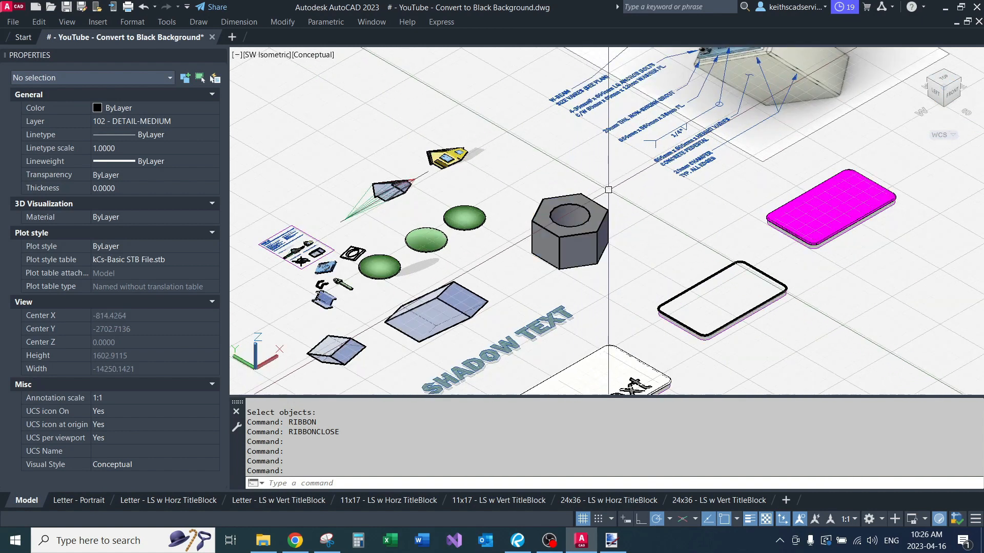
click(579, 200)
text(flats)
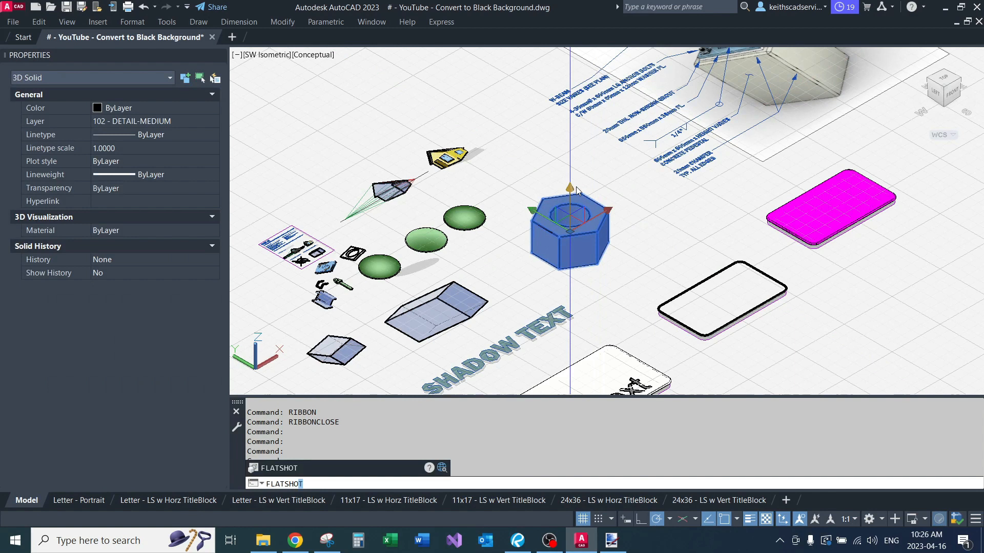
key(Return)
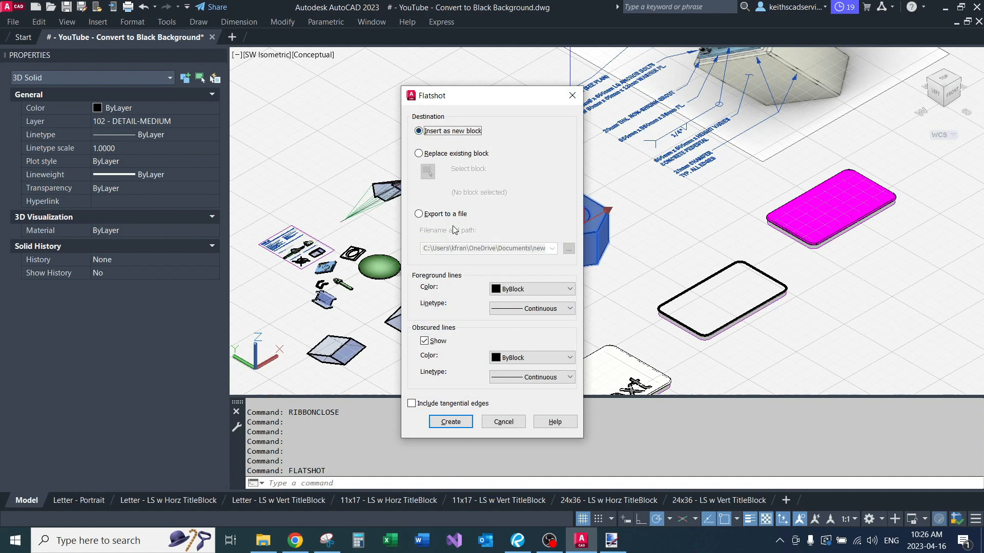
click(425, 342)
click(529, 291)
click(529, 303)
click(529, 306)
click(530, 307)
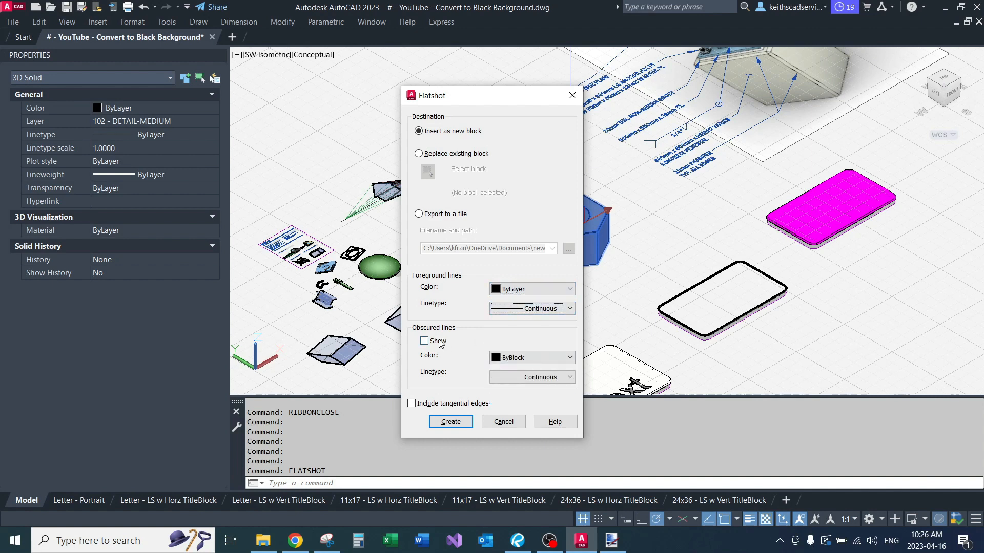
click(511, 358)
click(510, 360)
click(529, 380)
click(529, 379)
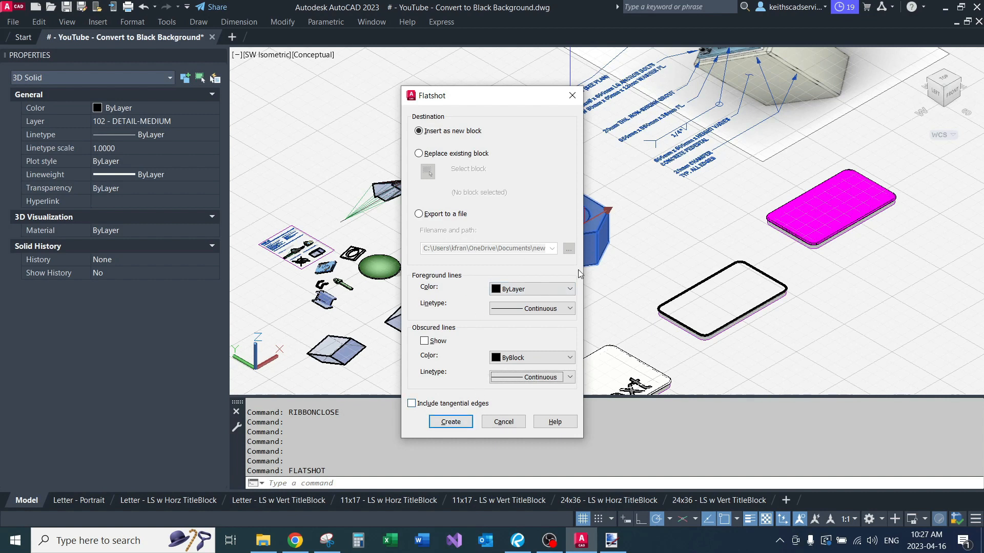
Step: Create the flatshot block and insert it in the empty area beyond the text box, at scale 1 and rotation 0
click(452, 422)
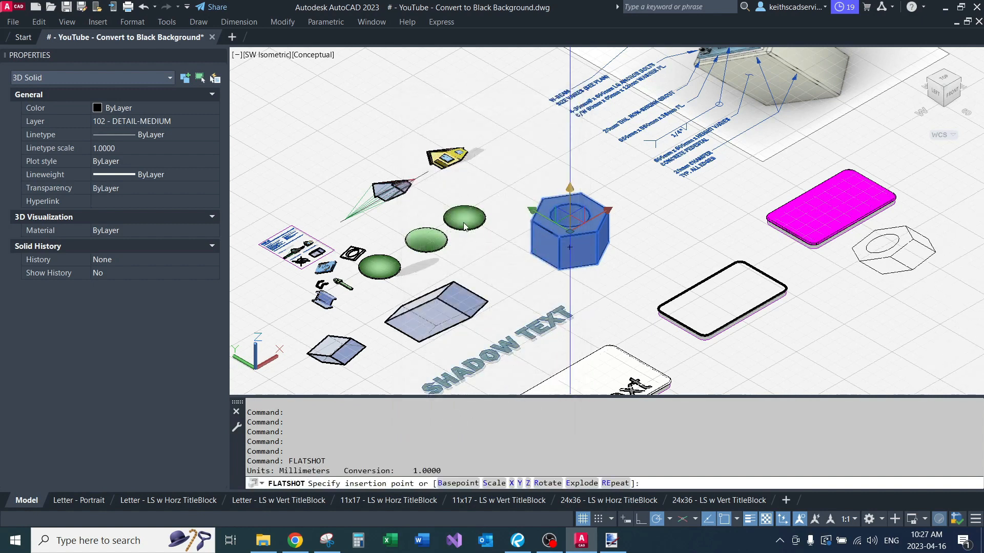
scroll(454, 213, down, 3)
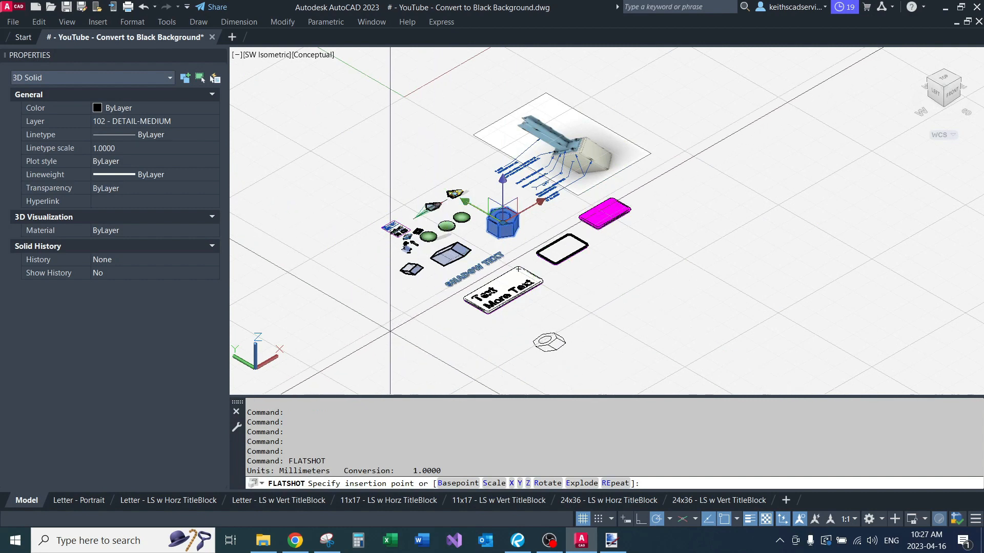
click(390, 318)
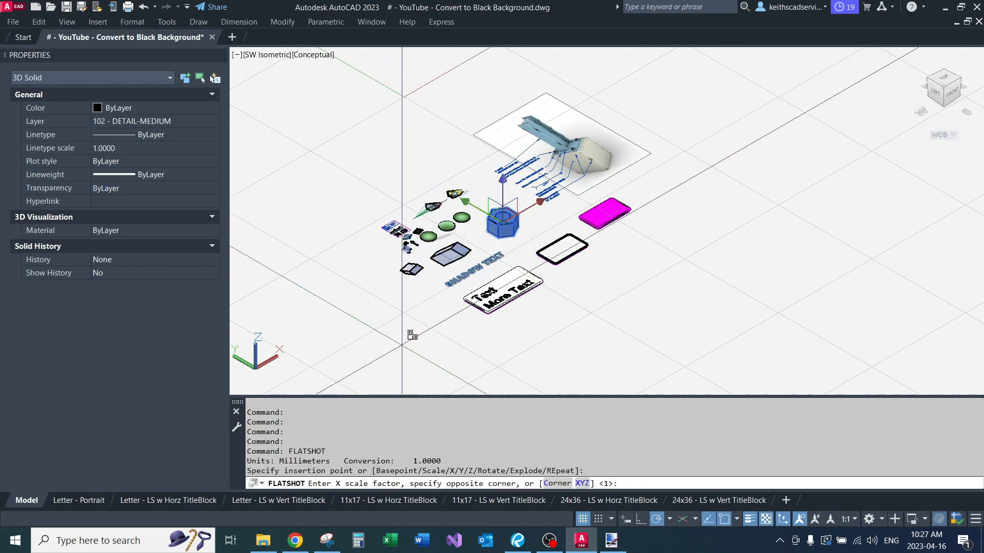
key(Return)
key(Return)
key(Return)
scroll(540, 222, up, 3)
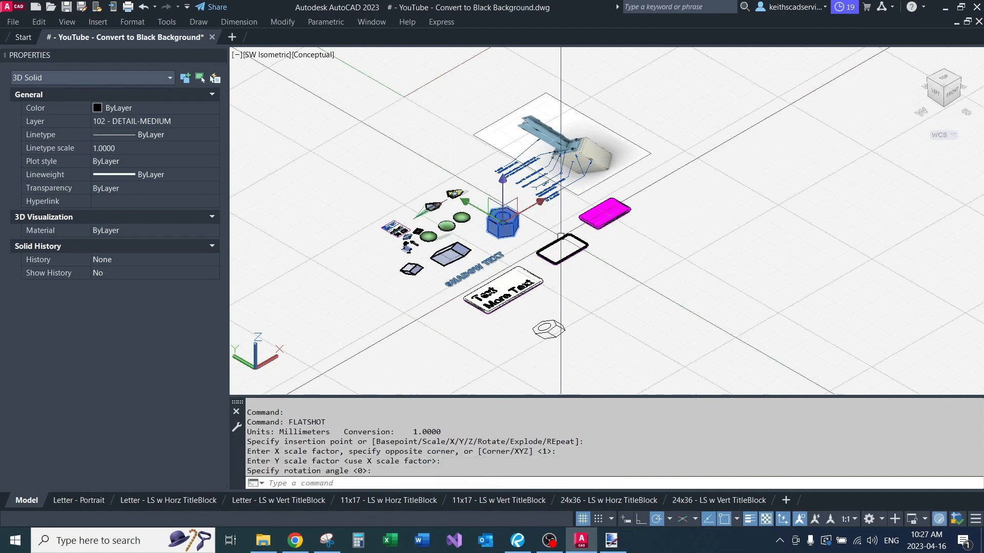
key(Escape)
key(Escape)
Step: Set the UCS to World
text(ucs)
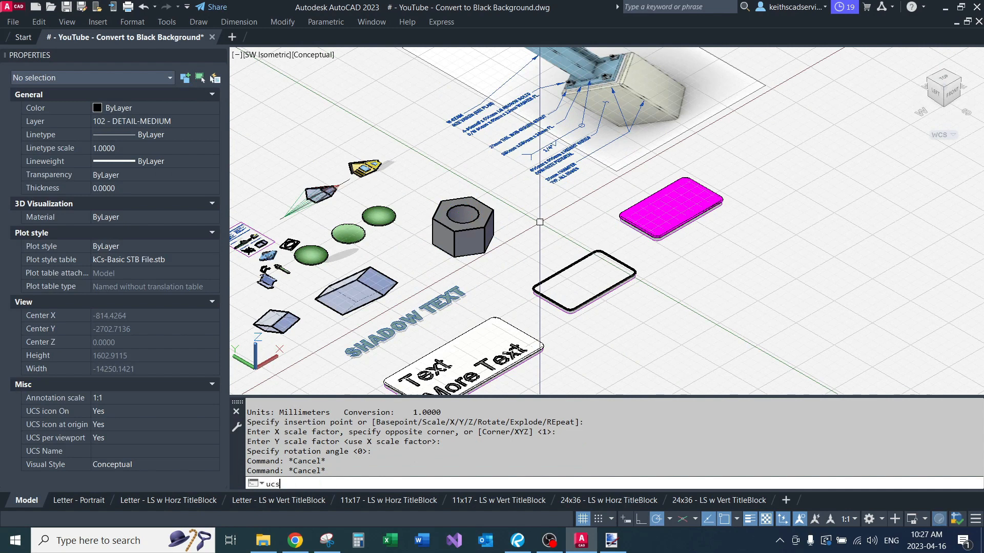
key(Return)
text(w)
key(Return)
text(t)
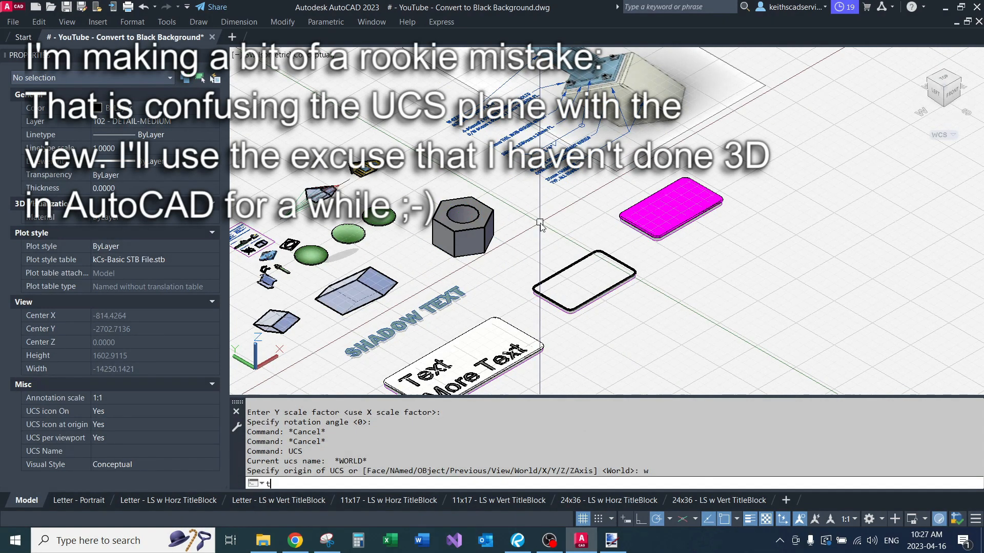
text(op)
key(Return)
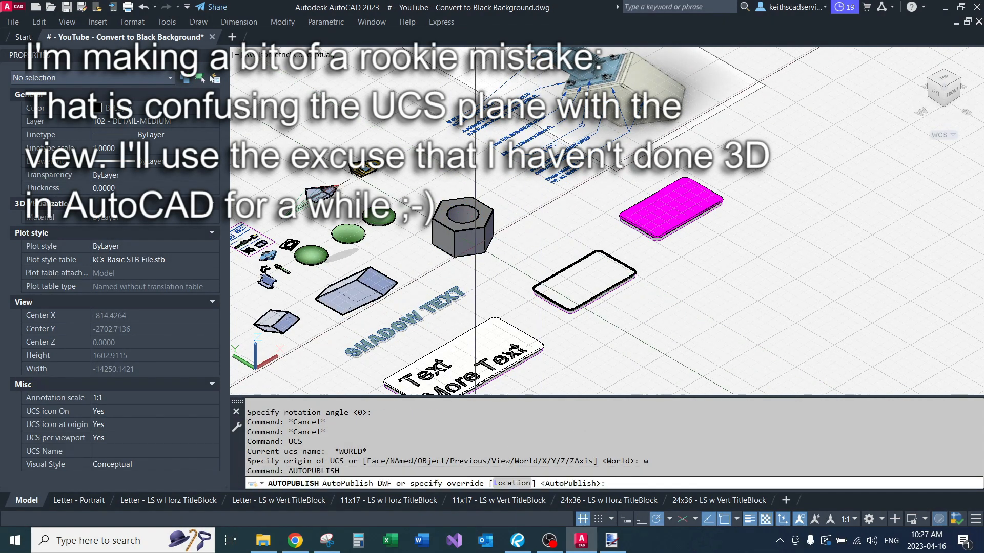
key(Escape)
text(u)
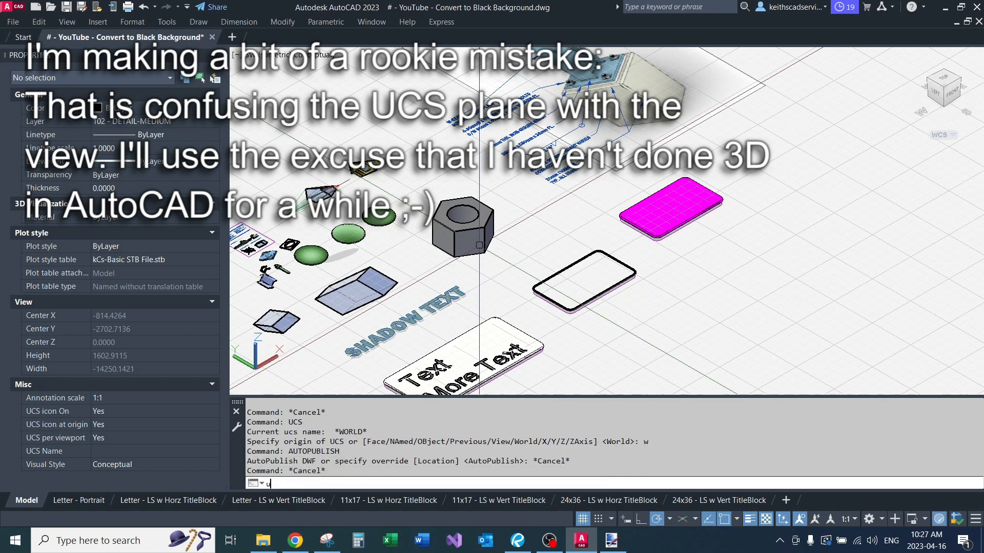
text(cs)
key(Return)
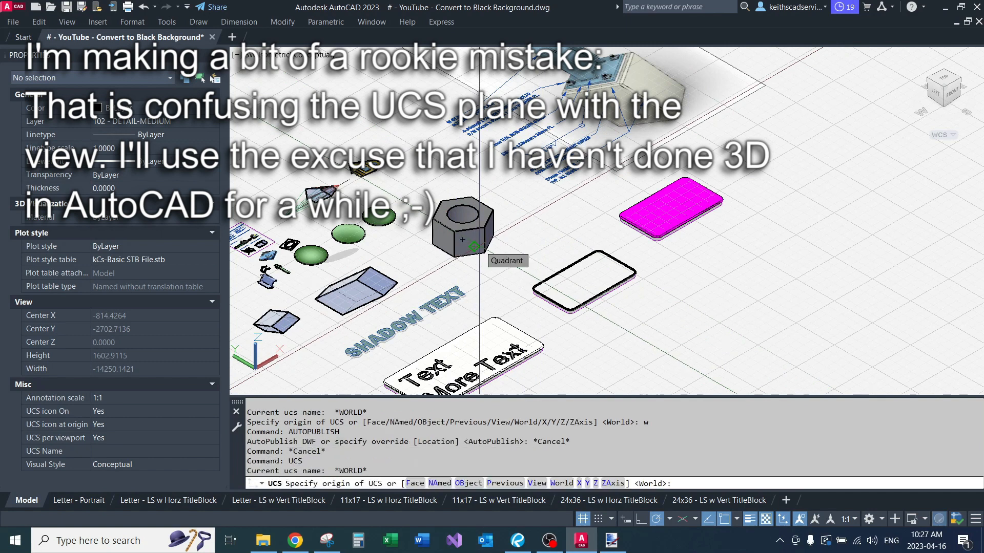
text(w)
key(Return)
text(top)
key(Return)
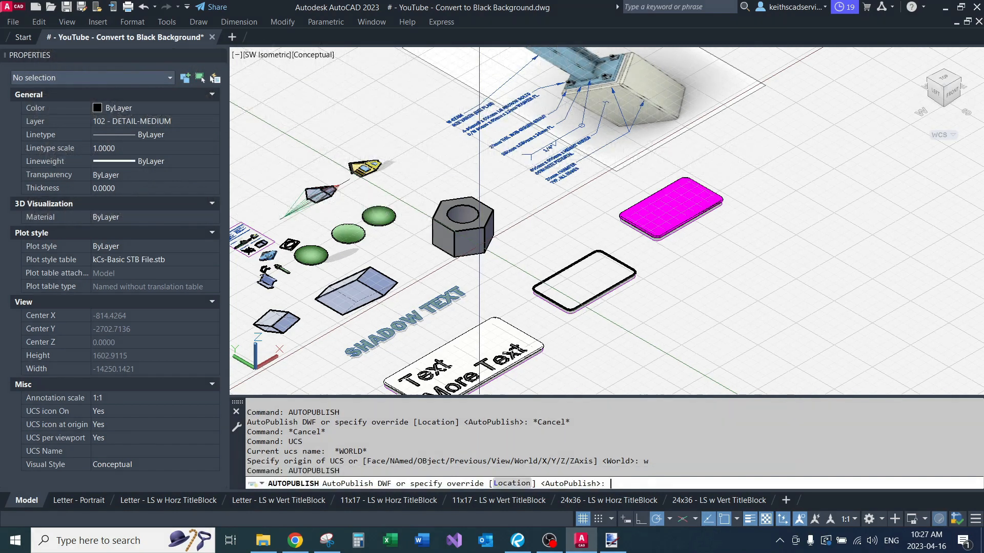
key(Escape)
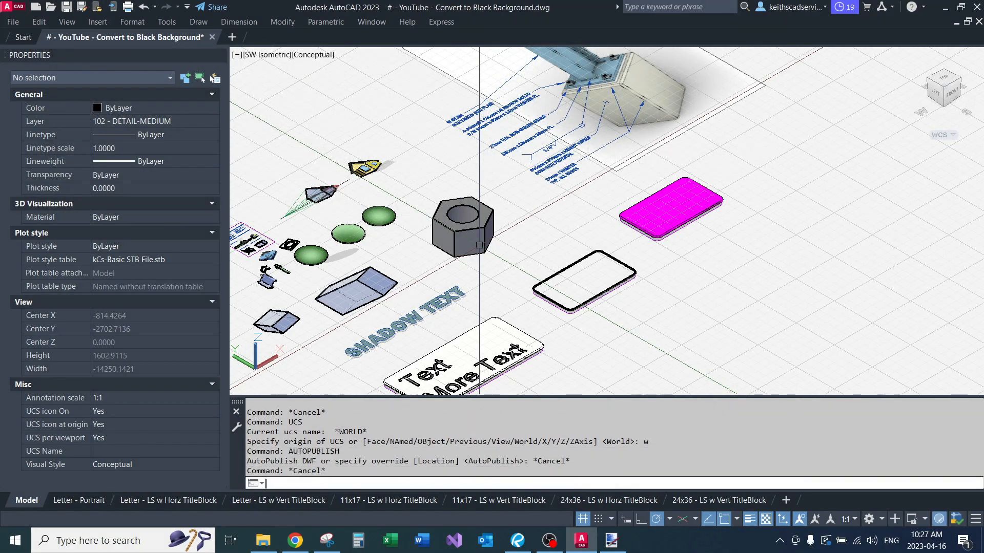
Step: Set the UCS to World and switch the model to the Top view
key(Return)
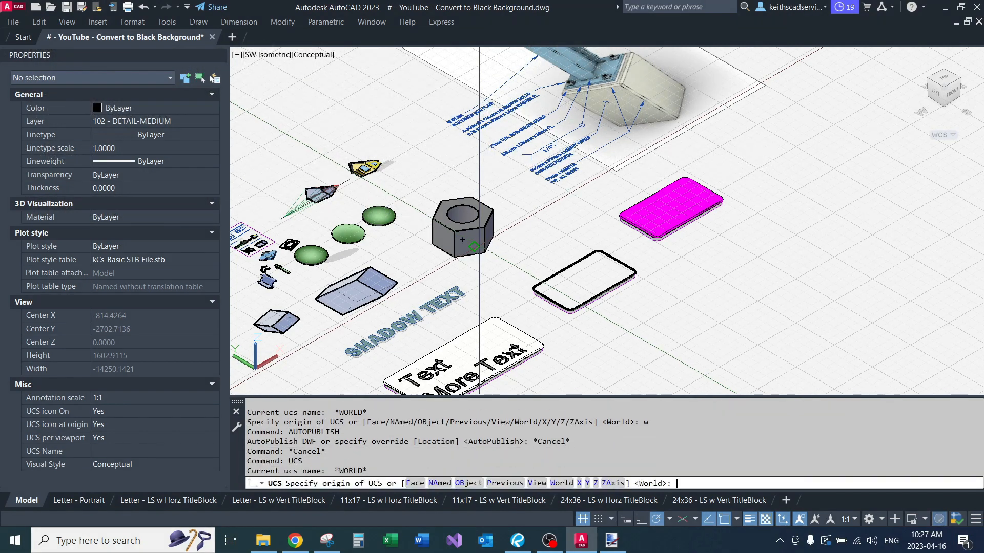
text(w)
key(Return)
text(-vi)
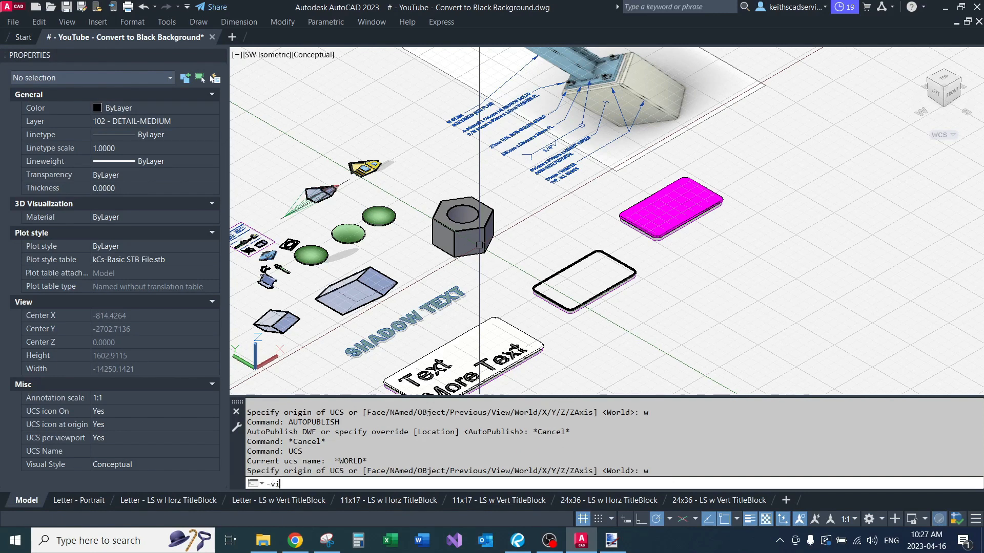
text(ew)
key(Return)
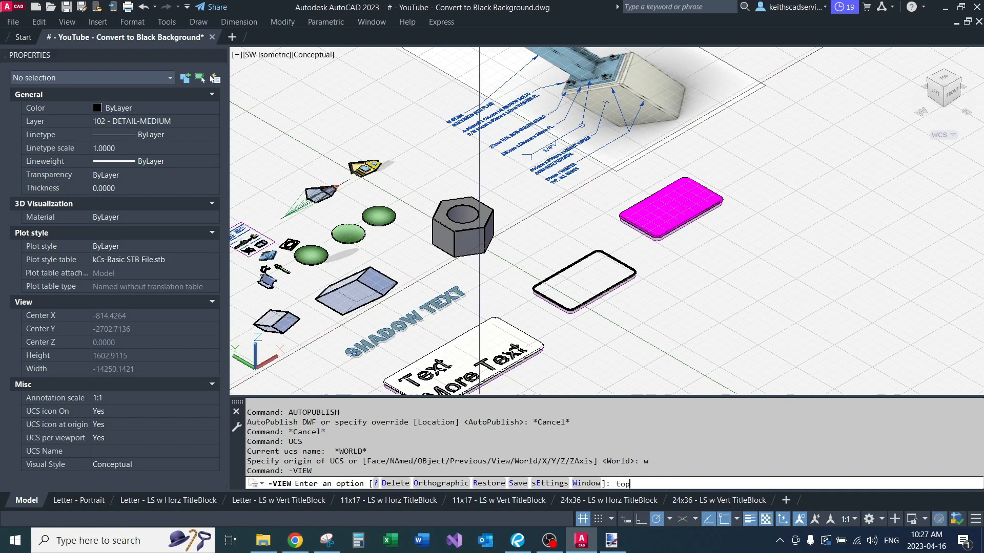
key(Return)
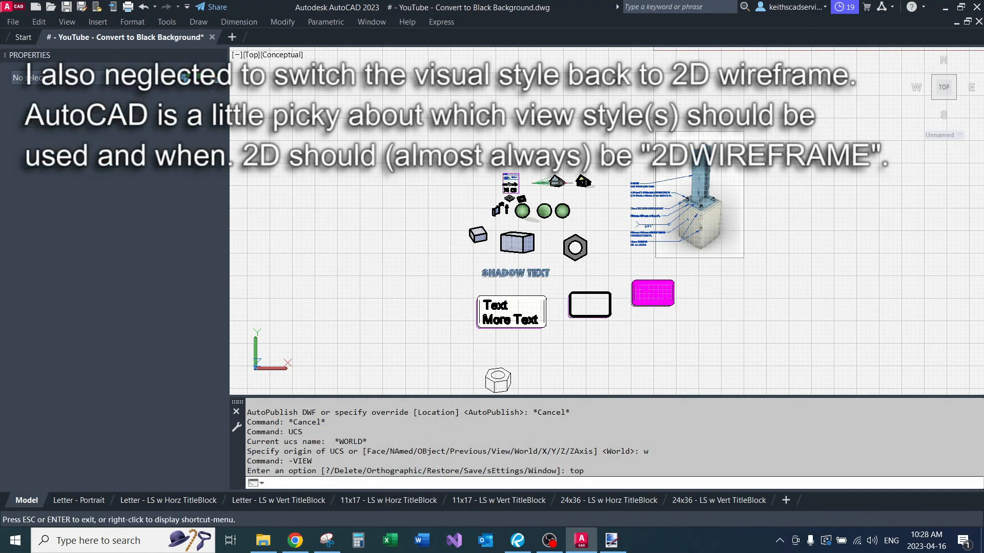
Step: Explode the flatshot nut block below the text box into separate 2D lines
middle_drag(441, 341, 402, 263)
scroll(446, 293, up, 2)
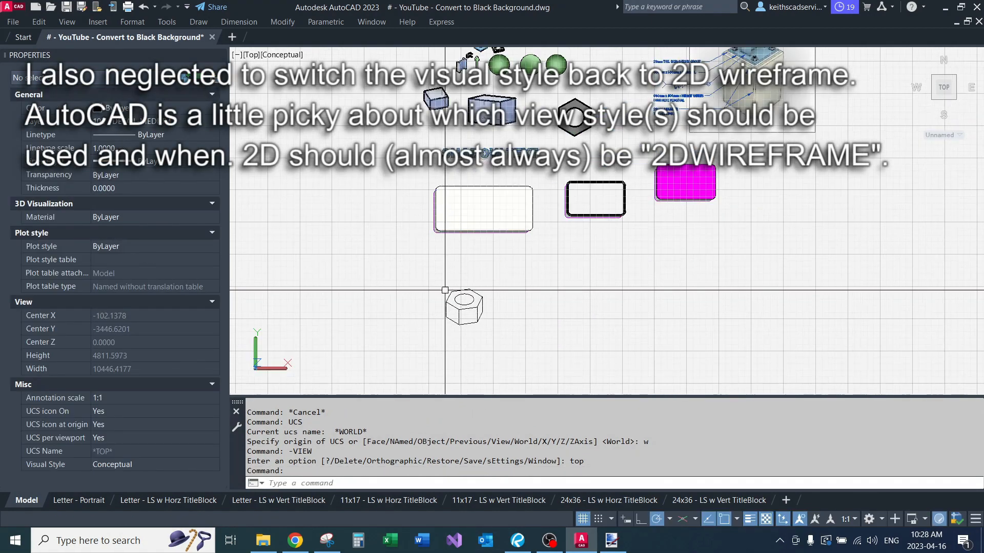
click(443, 303)
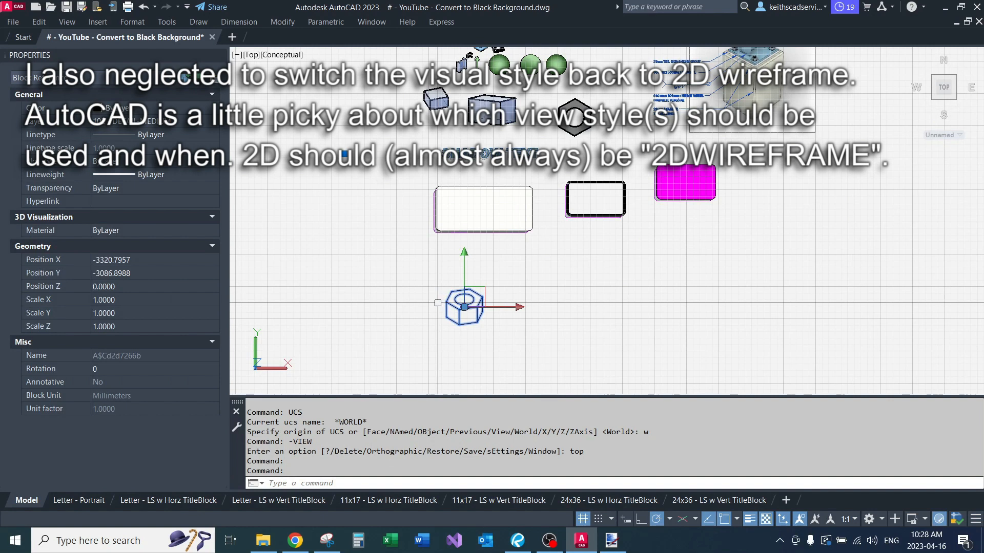
text(x)
key(Return)
Step: Move the exploded nut linework up to the empty area beside the small washer plate, beam and bolt examples
click(353, 276)
click(522, 343)
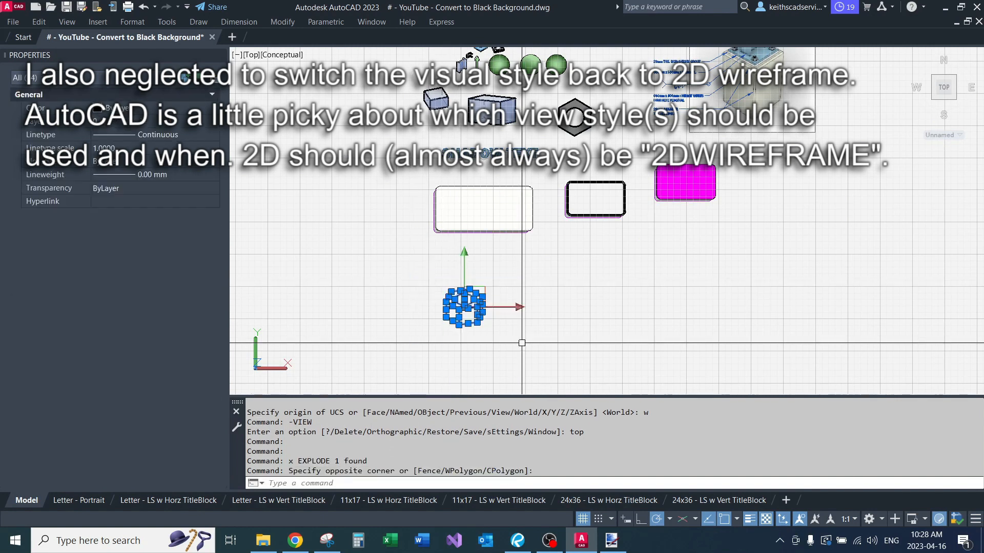
text(m)
key(Return)
click(512, 315)
middle_drag(391, 216, 388, 272)
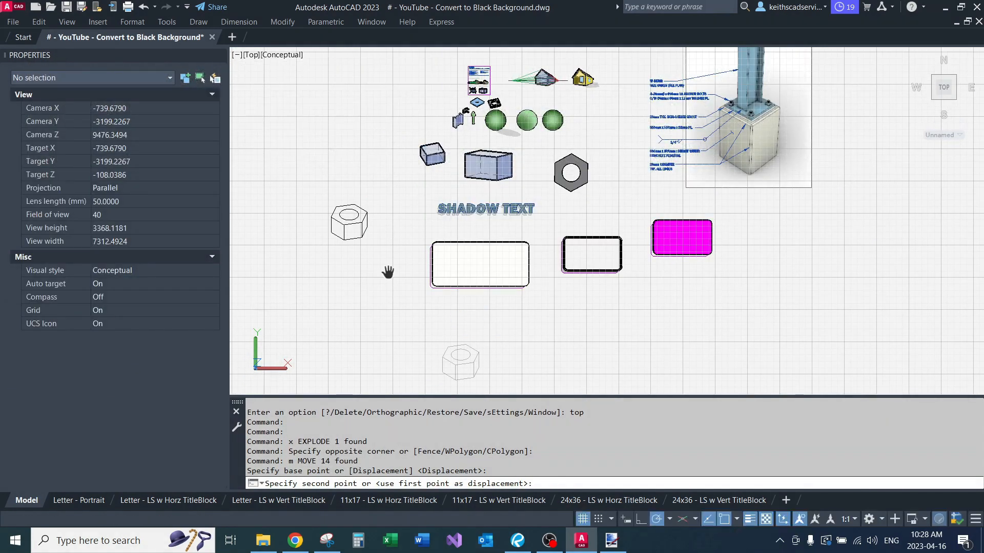
middle_drag(411, 230, 411, 327)
scroll(433, 229, up, 2)
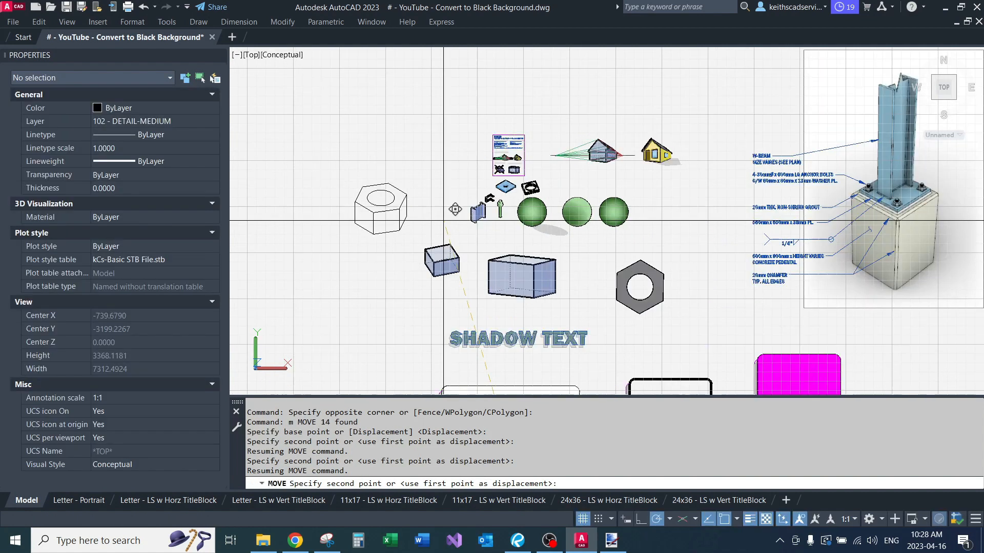
scroll(495, 181, up, 3)
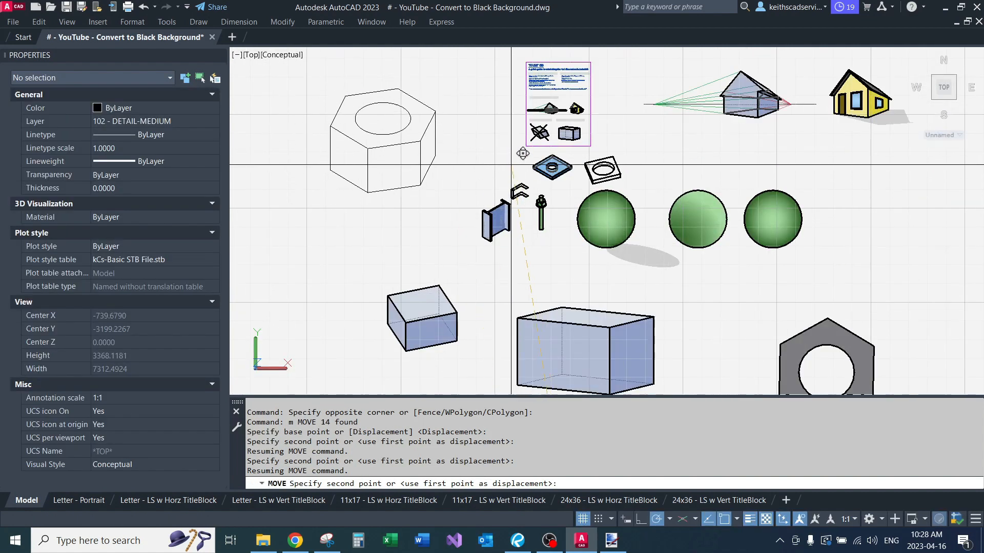
scroll(515, 165, up, 1)
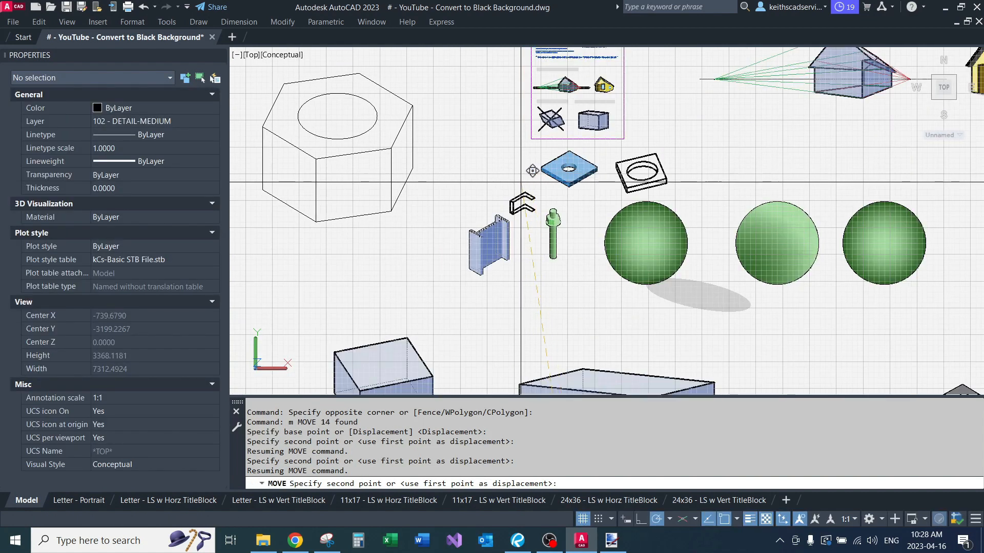
click(529, 181)
Step: Put all the nut linework on layer 101 - DETAIL-BOLD with linetype and lineweight set to ByLayer
scroll(471, 195, down, 4)
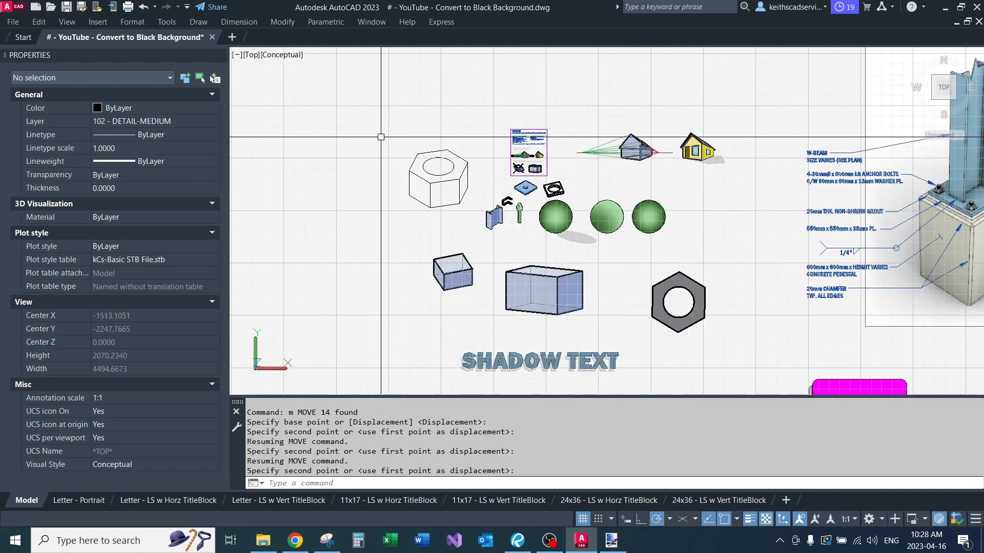
scroll(420, 169, up, 2)
click(391, 145)
click(518, 238)
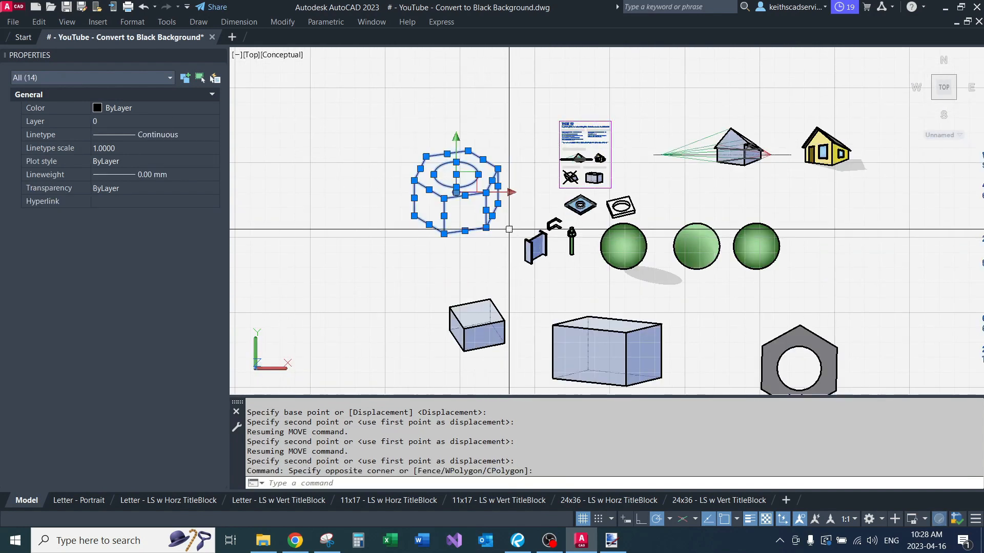
click(176, 134)
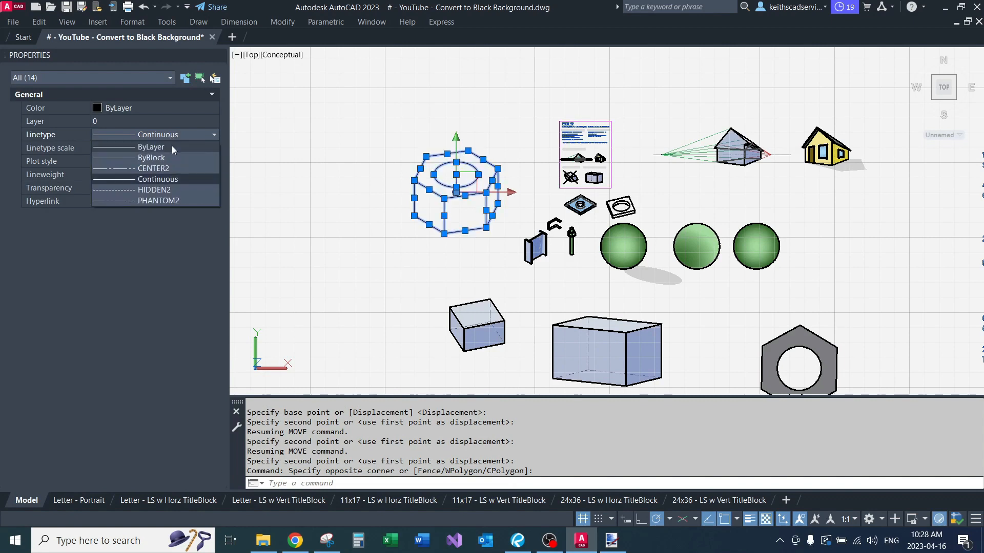
click(169, 149)
click(166, 123)
scroll(152, 183, down, 2)
click(149, 199)
click(152, 174)
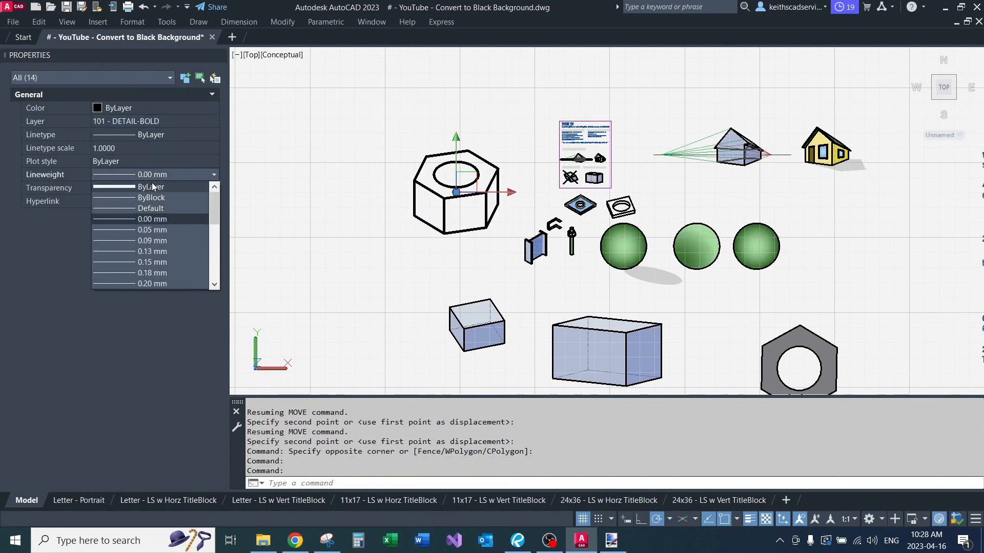
click(152, 186)
key(Escape)
key(Escape)
Step: Draw a line on the bent plate between the start of its upper inner bend and the matching point on the lower bend
scroll(500, 165, up, 5)
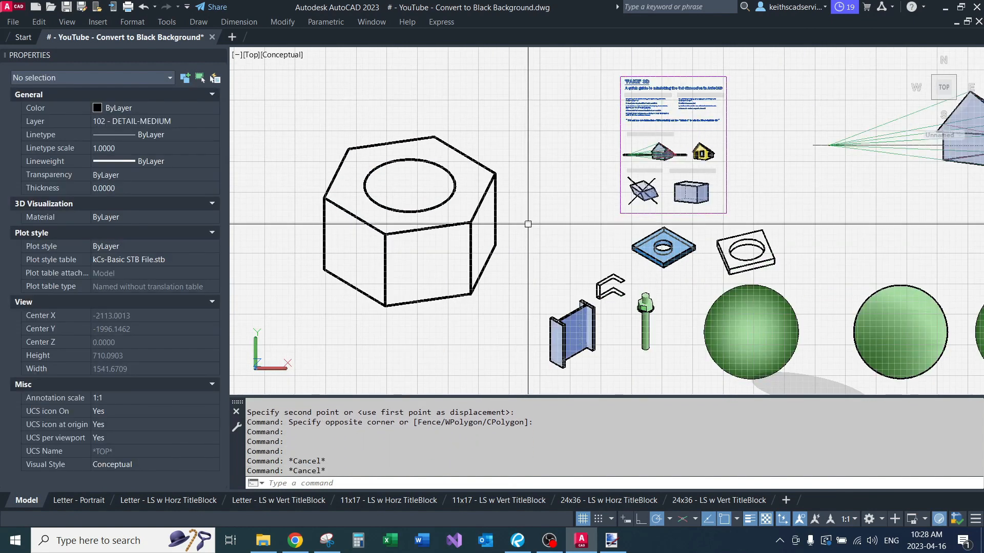
middle_drag(529, 258, 514, 203)
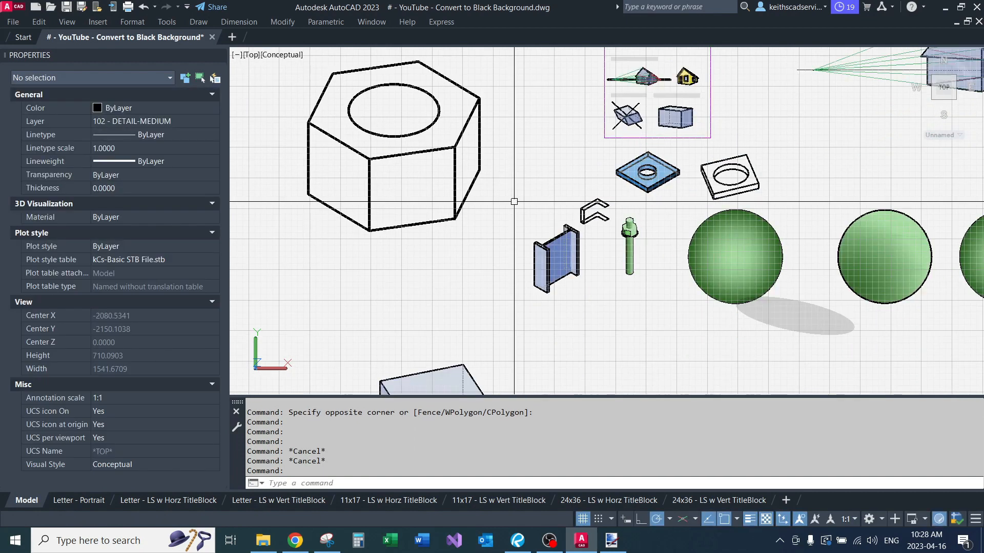
middle_click(670, 244)
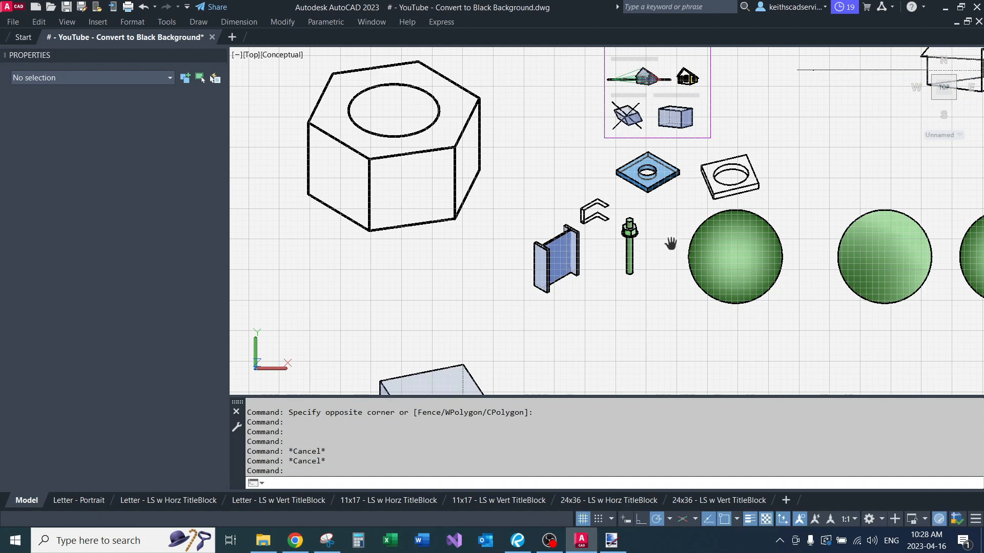
scroll(670, 243, up, 1)
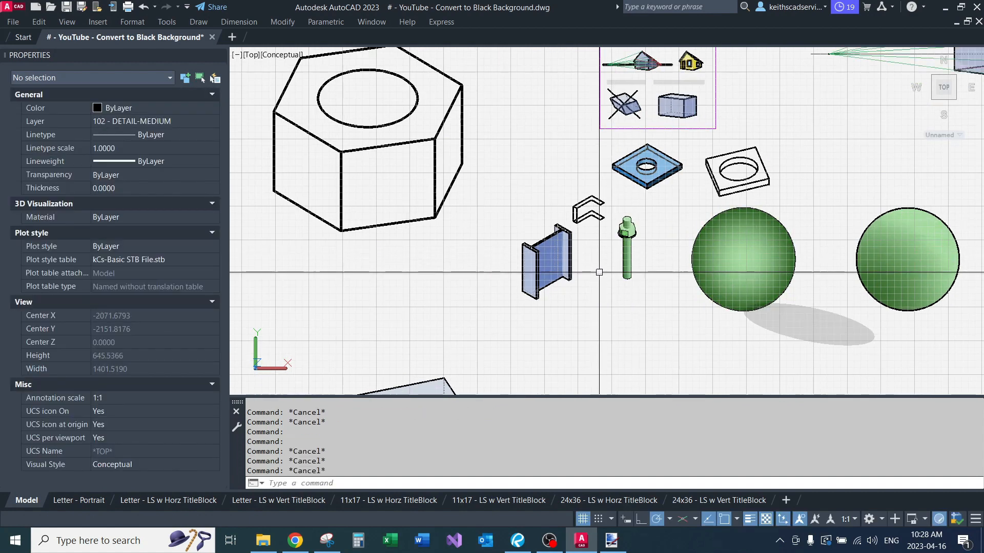
scroll(592, 236, up, 2)
scroll(593, 196, up, 3)
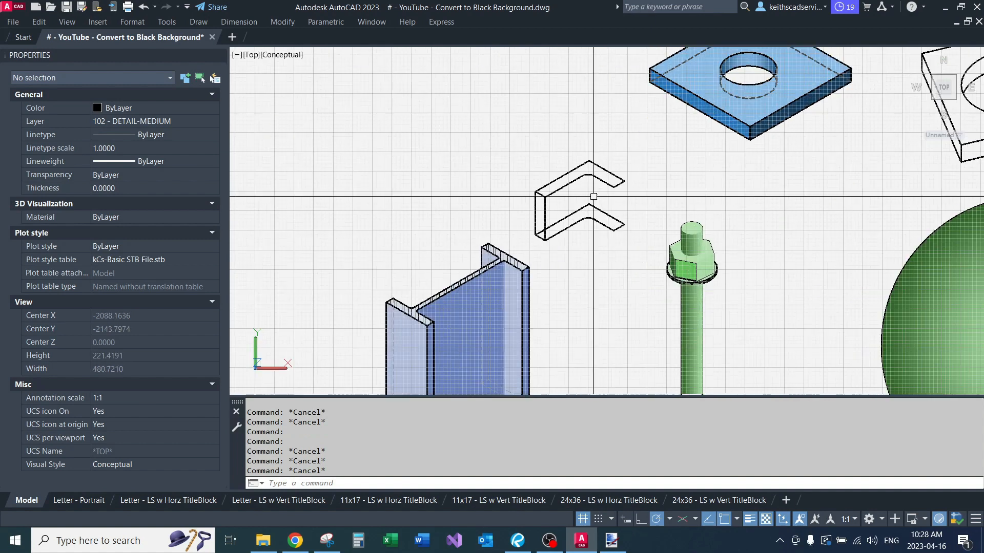
scroll(594, 197, up, 3)
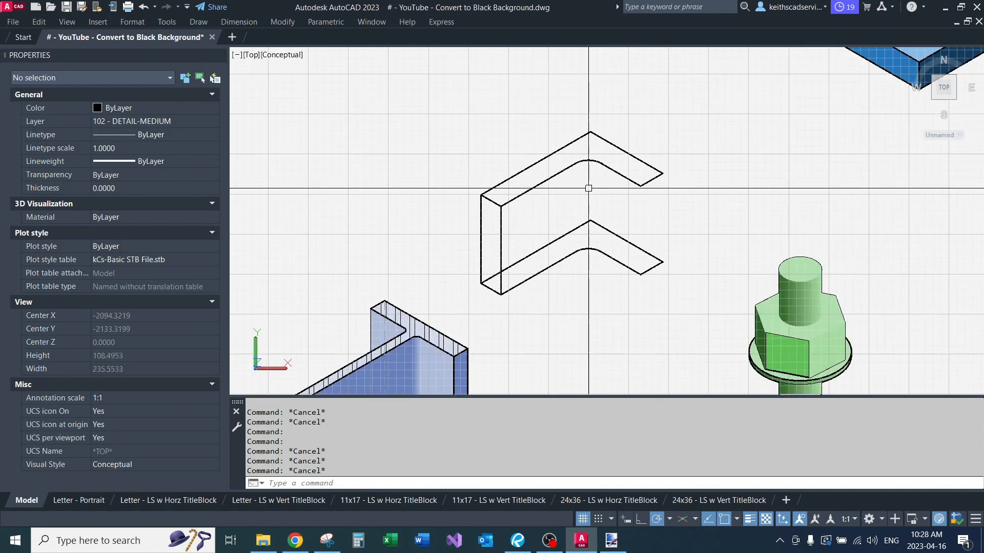
text(l)
key(Return)
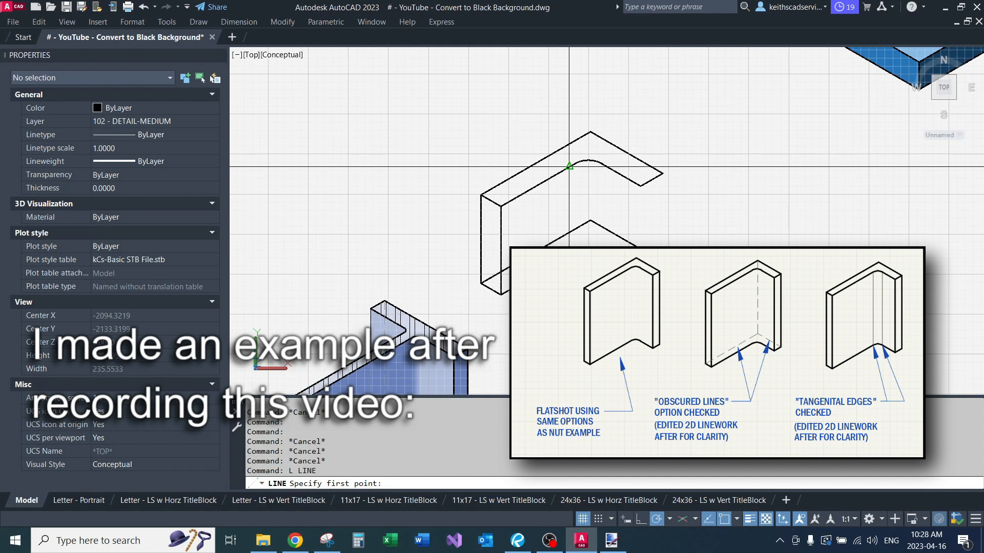
click(569, 167)
click(569, 235)
key(Return)
key(Return)
scroll(608, 164, up, 2)
scroll(608, 164, up, 2)
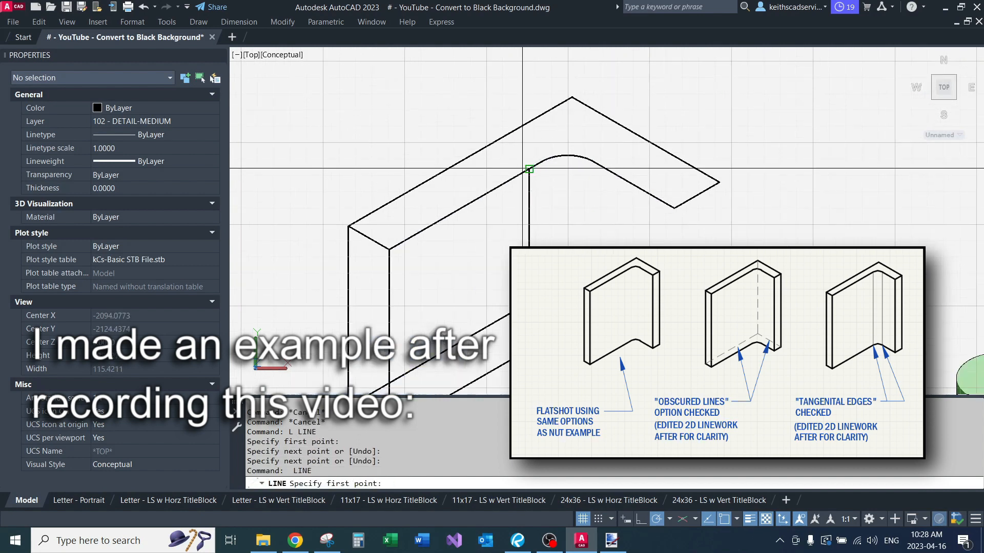
key(Escape)
key(Escape)
Step: Draw a line down the blue I-beam from the start of its web-to-flange fillet to the fillet's lower end
scroll(494, 200, down, 4)
middle_drag(349, 308, 306, 212)
scroll(305, 212, up, 3)
key(Return)
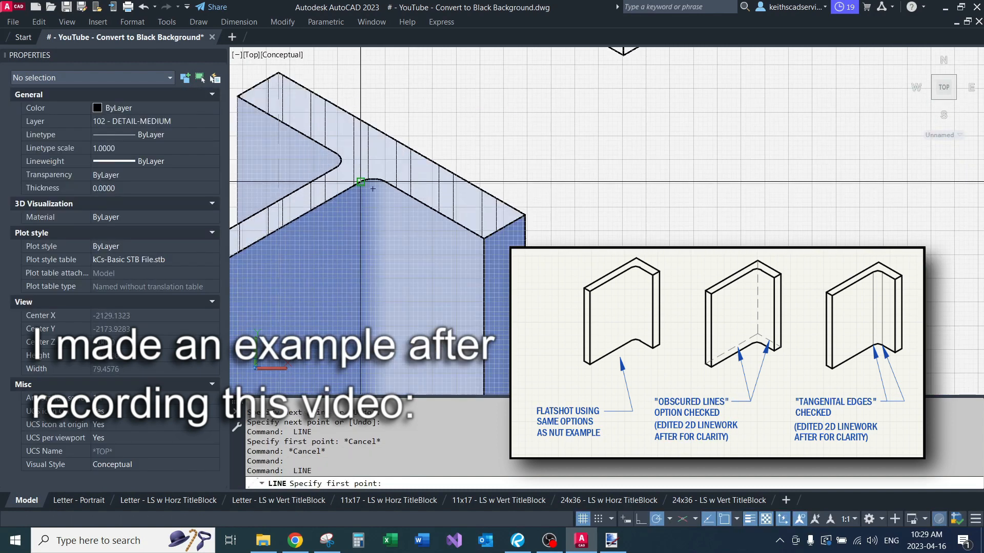
click(357, 183)
scroll(404, 151, down, 4)
scroll(386, 371, up, 2)
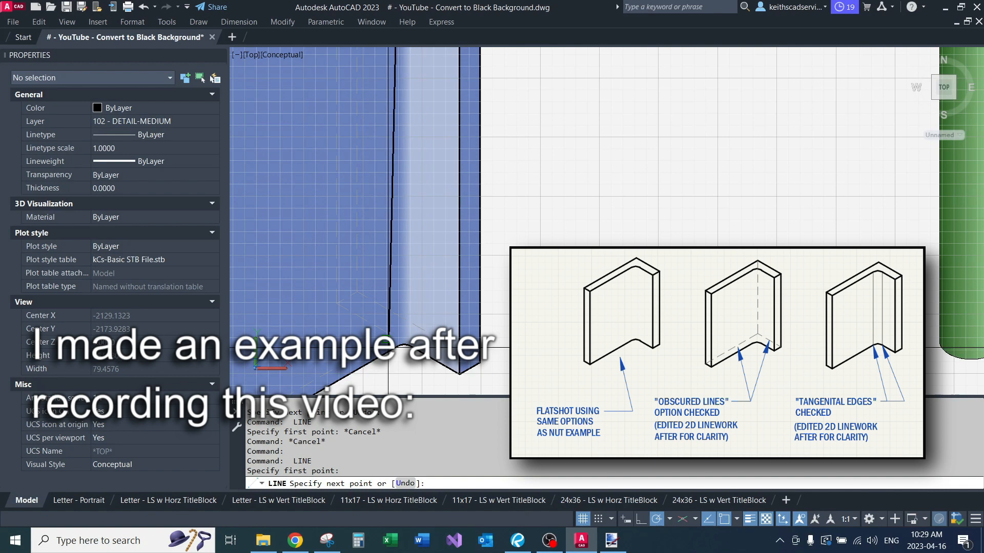
click(398, 346)
key(Return)
key(Return)
scroll(412, 349, down, 3)
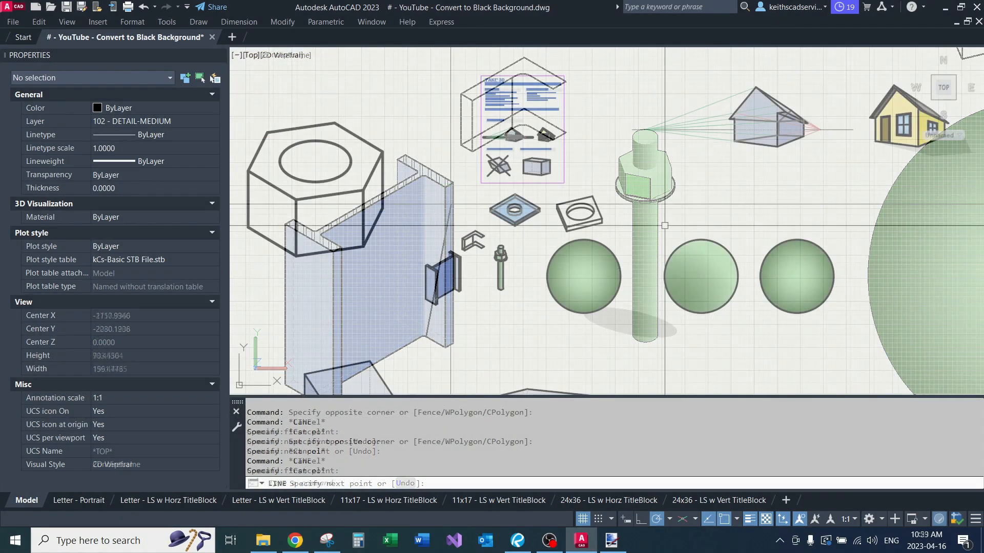
scroll(665, 225, down, 1)
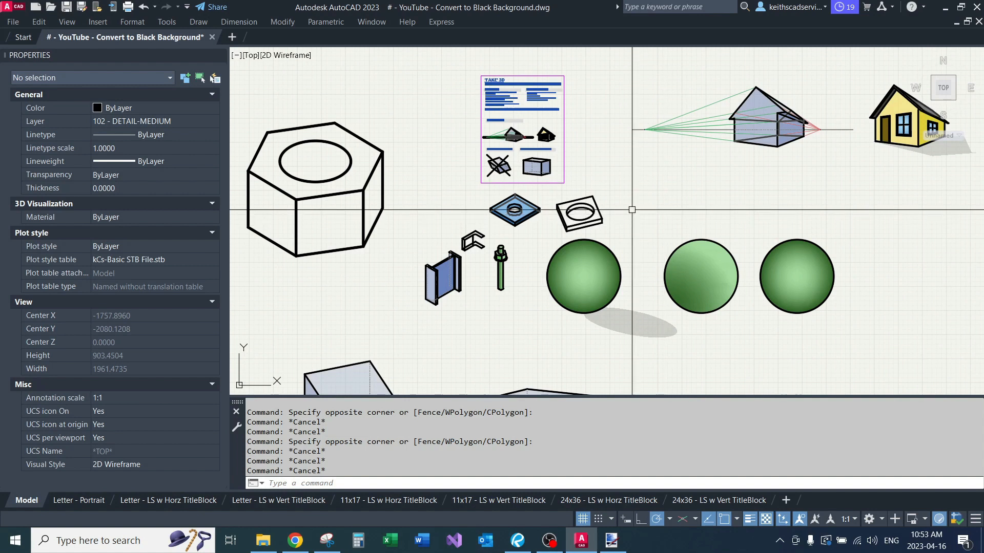
Step: Highlight the blue washer plate with its outline version, and then the large nut's linework, to examine their 2D geometry
scroll(551, 196, up, 2)
scroll(551, 196, up, 2)
middle_drag(520, 204, 639, 193)
middle_drag(474, 170, 407, 201)
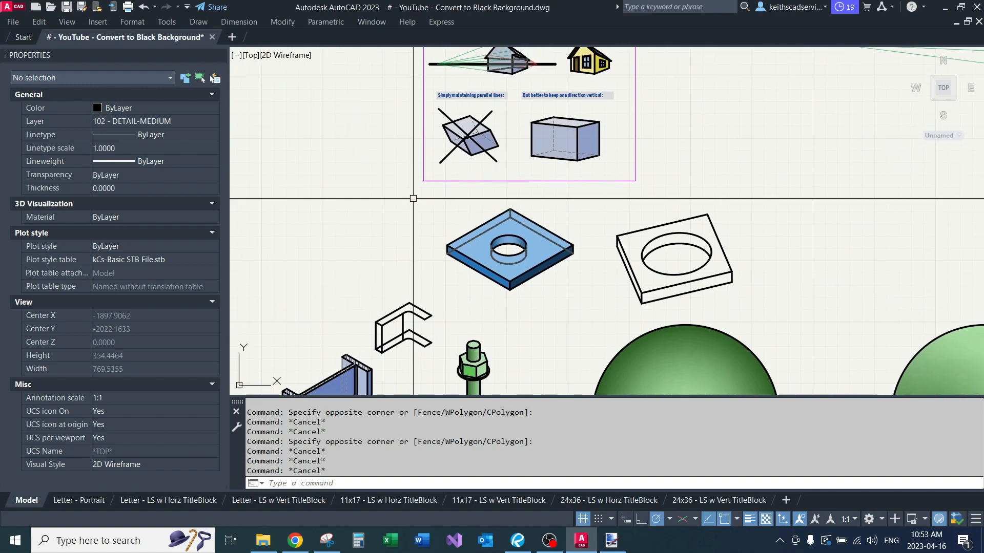
click(413, 198)
click(778, 318)
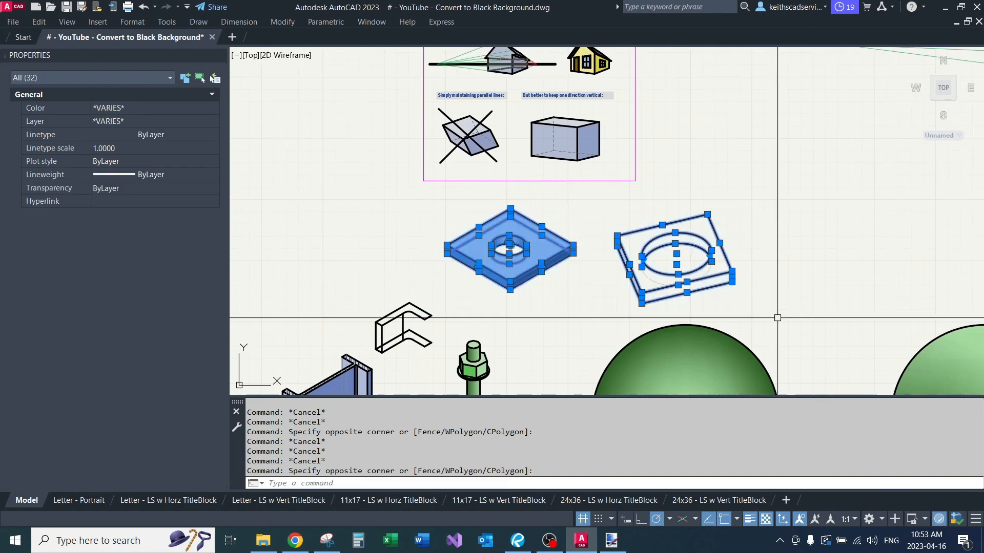
key(Escape)
key(Escape)
scroll(646, 210, down, 4)
click(482, 165)
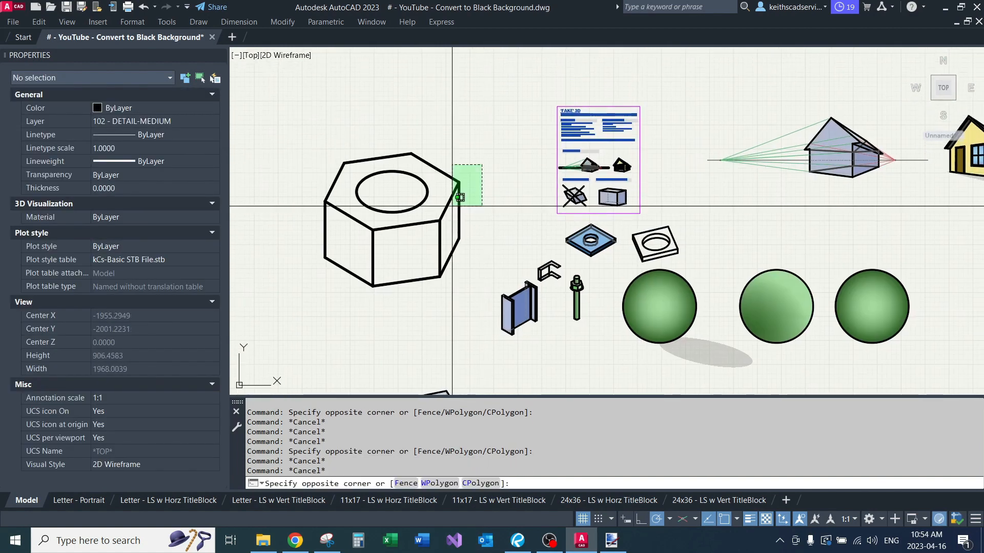
click(378, 270)
key(Escape)
key(Escape)
key(Escape)
Step: Examine the annotated W-beam and concrete pedestal detail up close and among the other examples
scroll(400, 210, down, 2)
middle_drag(620, 203, 366, 189)
scroll(367, 189, down, 2)
middle_drag(499, 207, 452, 229)
scroll(724, 235, up, 2)
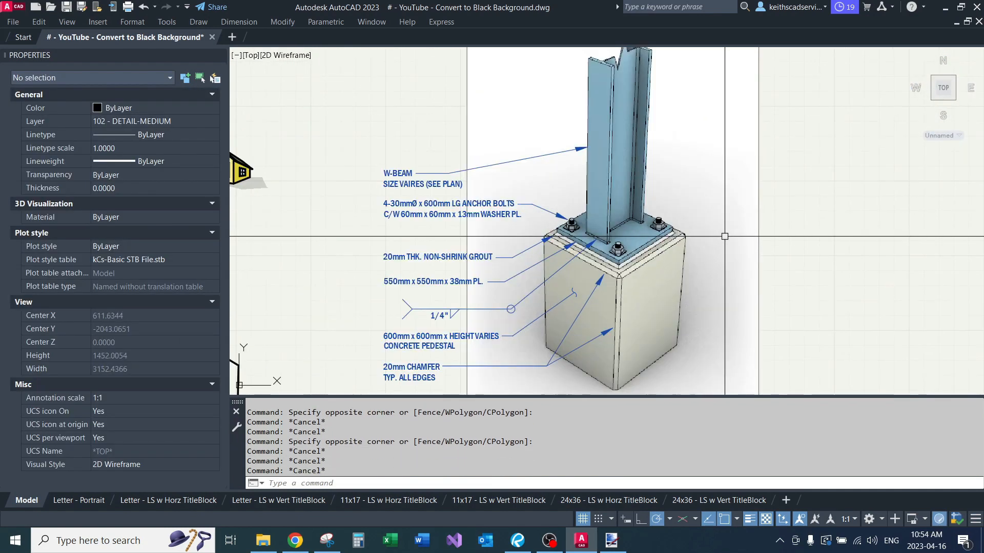
scroll(688, 221, down, 2)
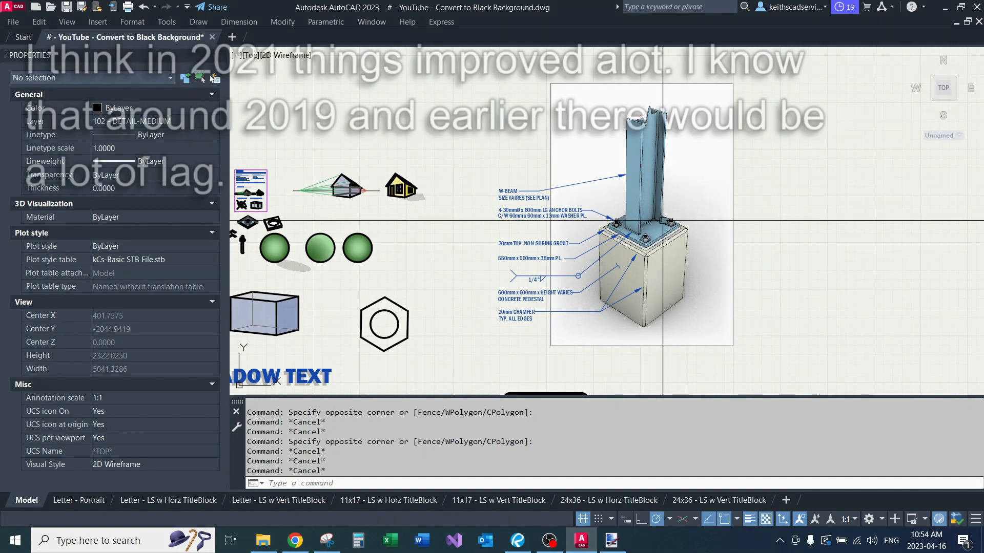
Step: Highlight the raster image behind the W-beam and concrete pedestal detail twice to examine its extents and properties
scroll(713, 213, up, 2)
click(811, 140)
click(721, 192)
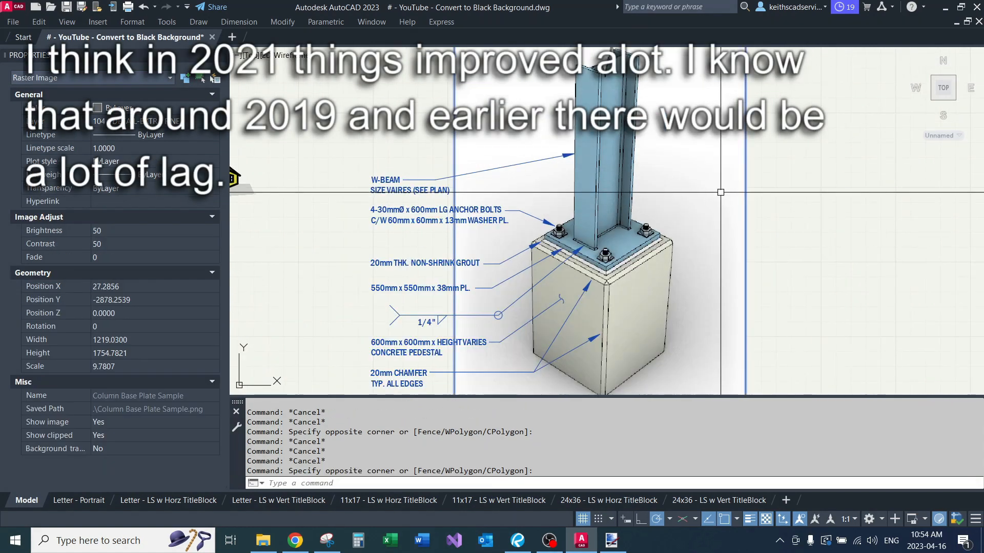
key(Escape)
click(789, 149)
click(686, 195)
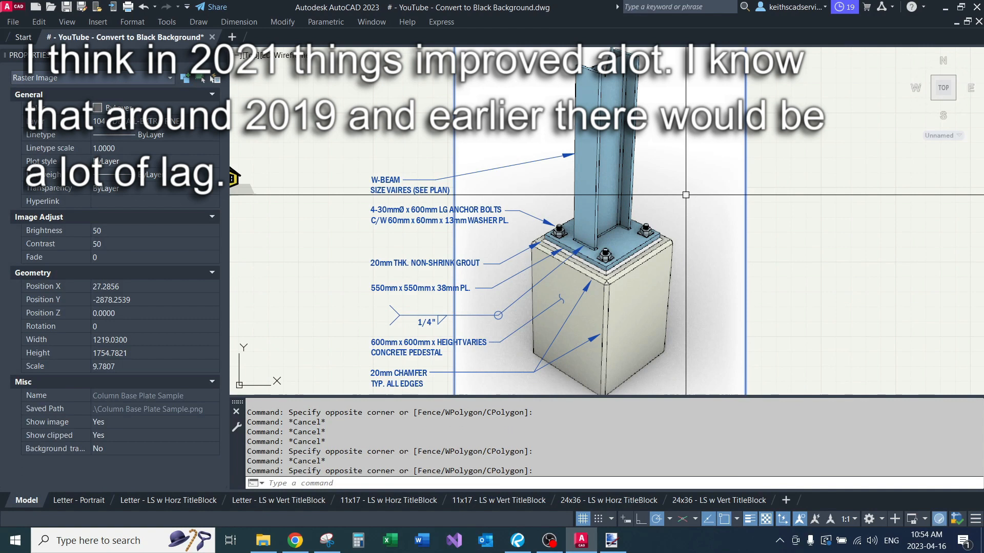
key(Escape)
scroll(695, 191, down, 2)
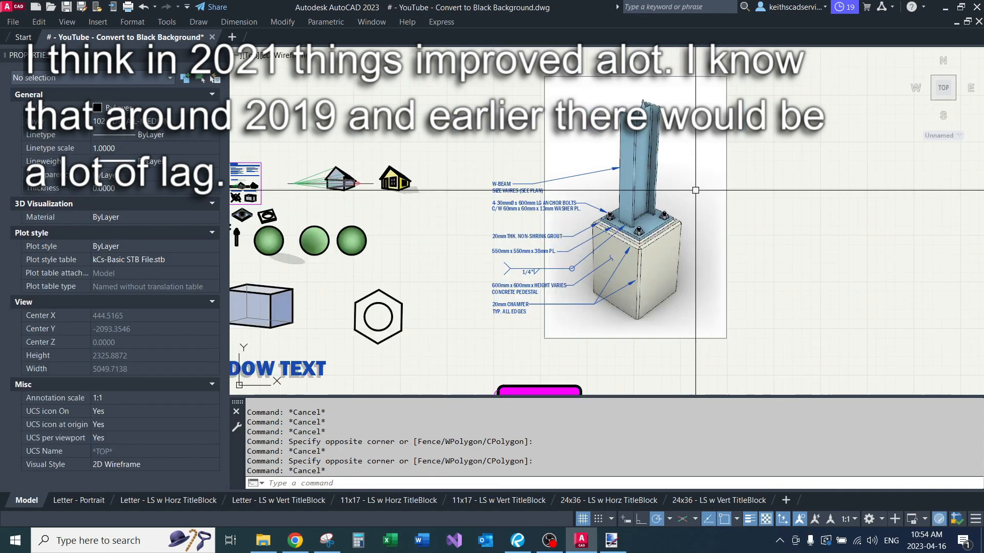
scroll(351, 215, up, 2)
scroll(450, 215, up, 2)
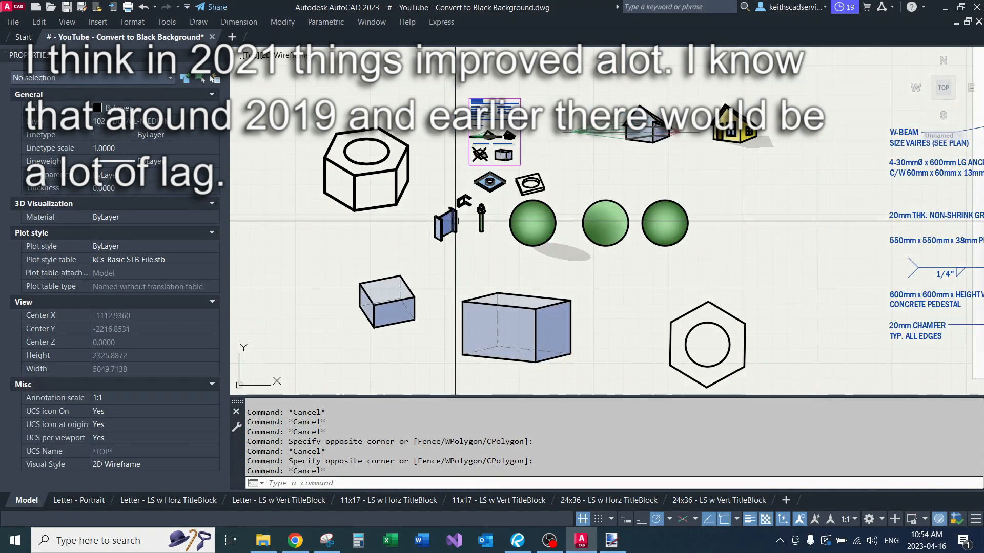
scroll(452, 208, up, 2)
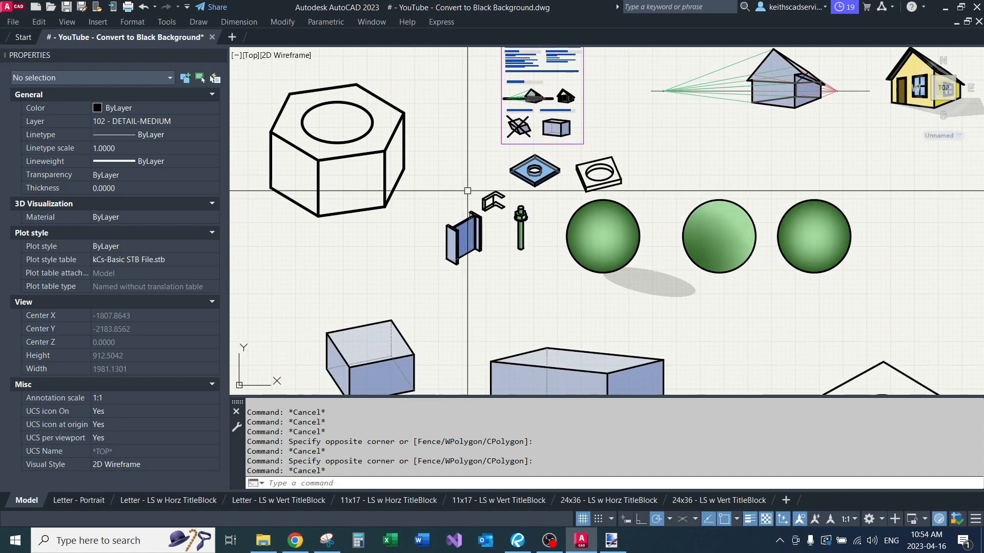
middle_drag(476, 181, 455, 225)
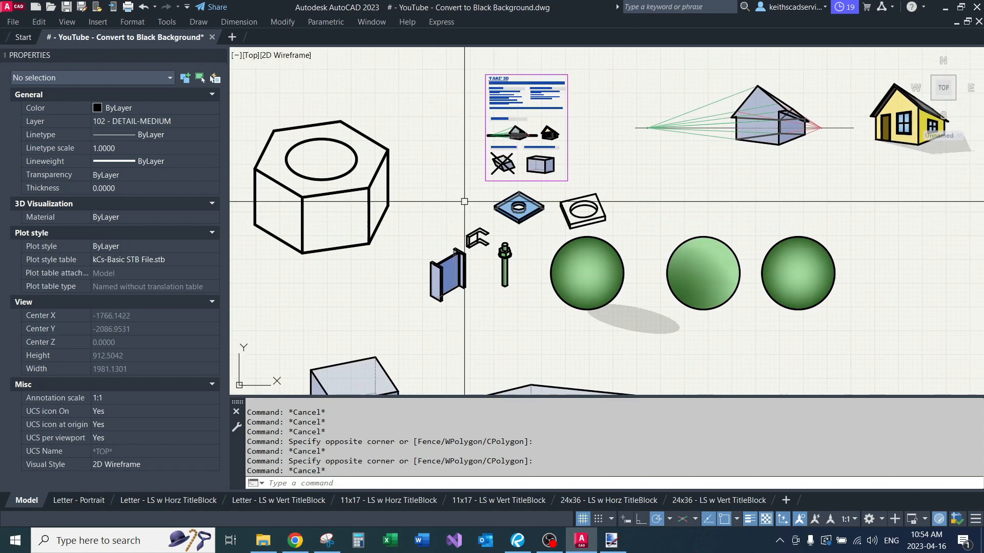
mouse_move(464, 201)
middle_down()
mouse_move(443, 124)
mouse_move(433, 196)
middle_up()
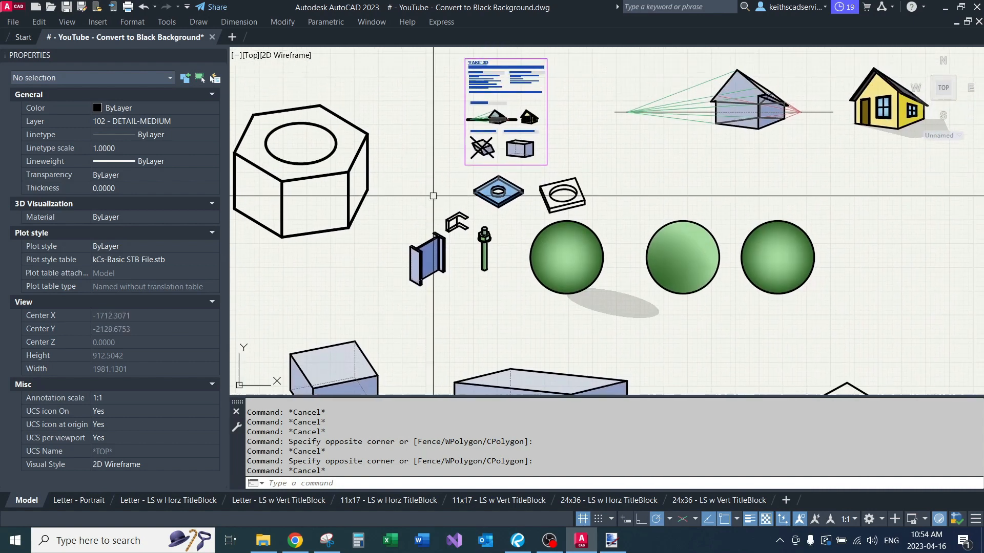